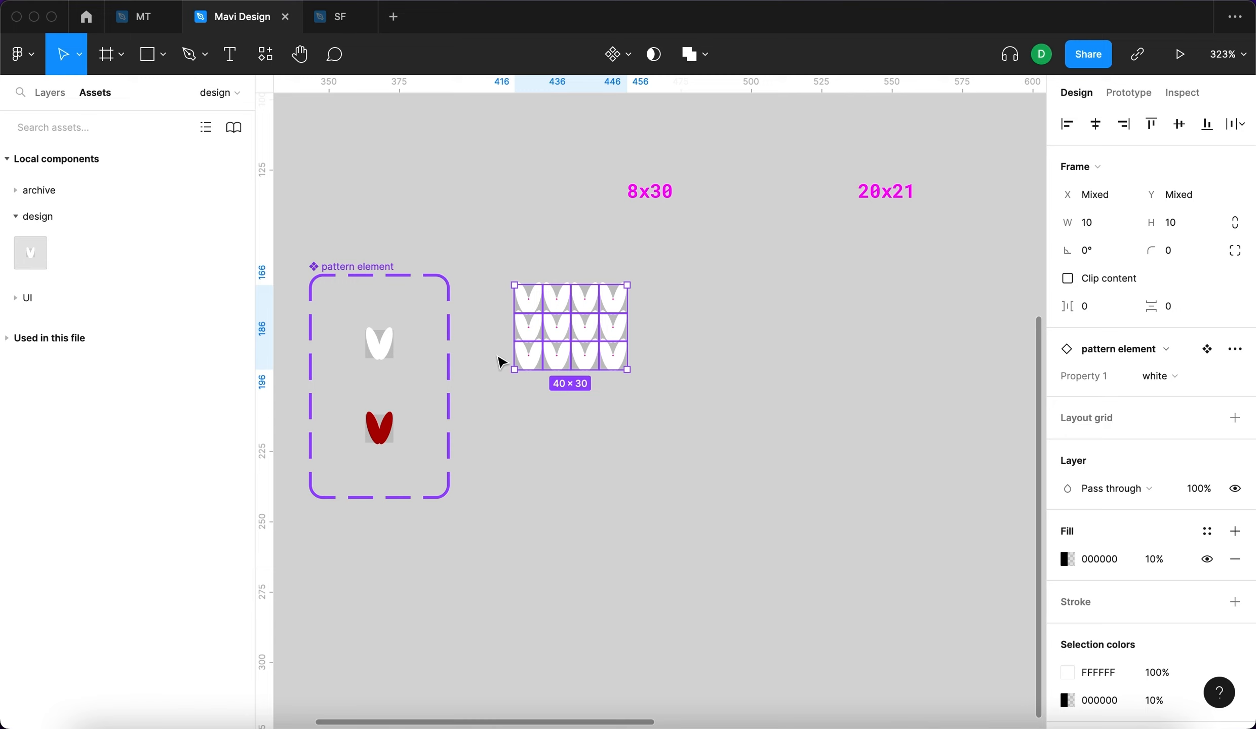
Duplicate the four-column pattern element block alongside itself to form a block of eight columns by three rows.
{"action": "left_click", "coordinate": [771, 335]}
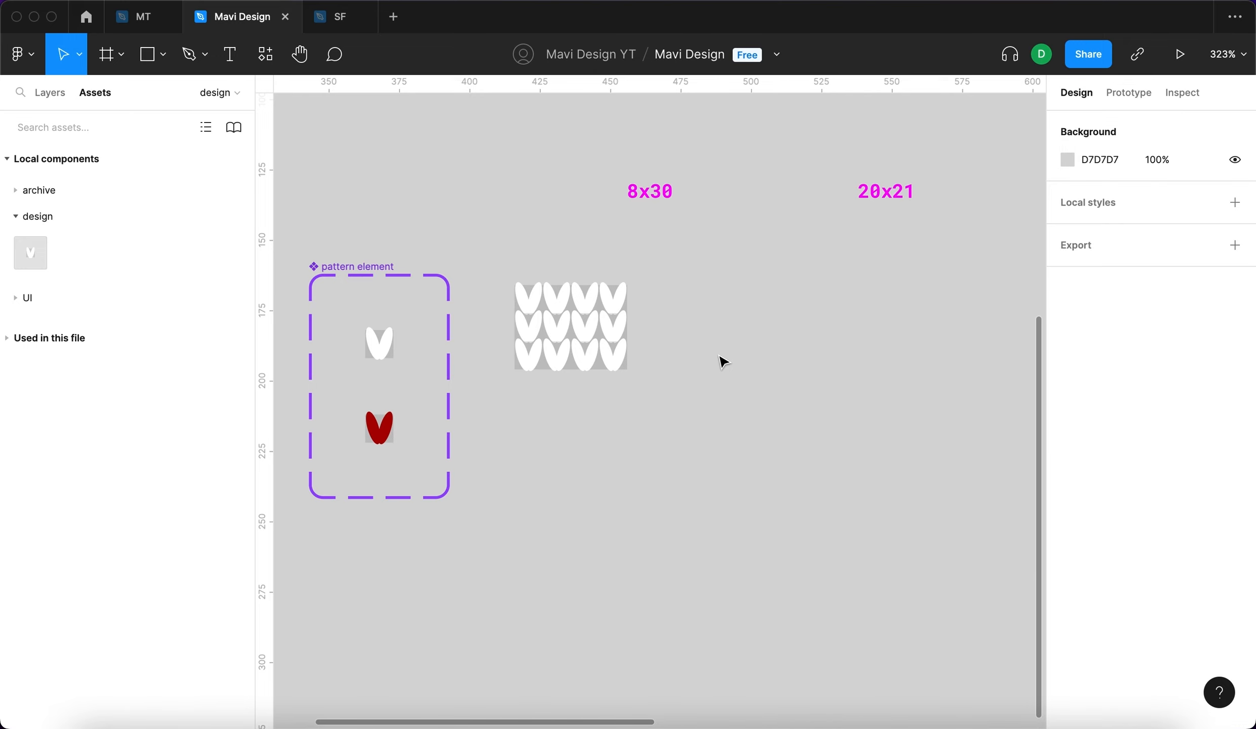
{"action": "scroll", "coordinate": [566, 277], "scroll_direction": "up", "scroll_amount": 5}
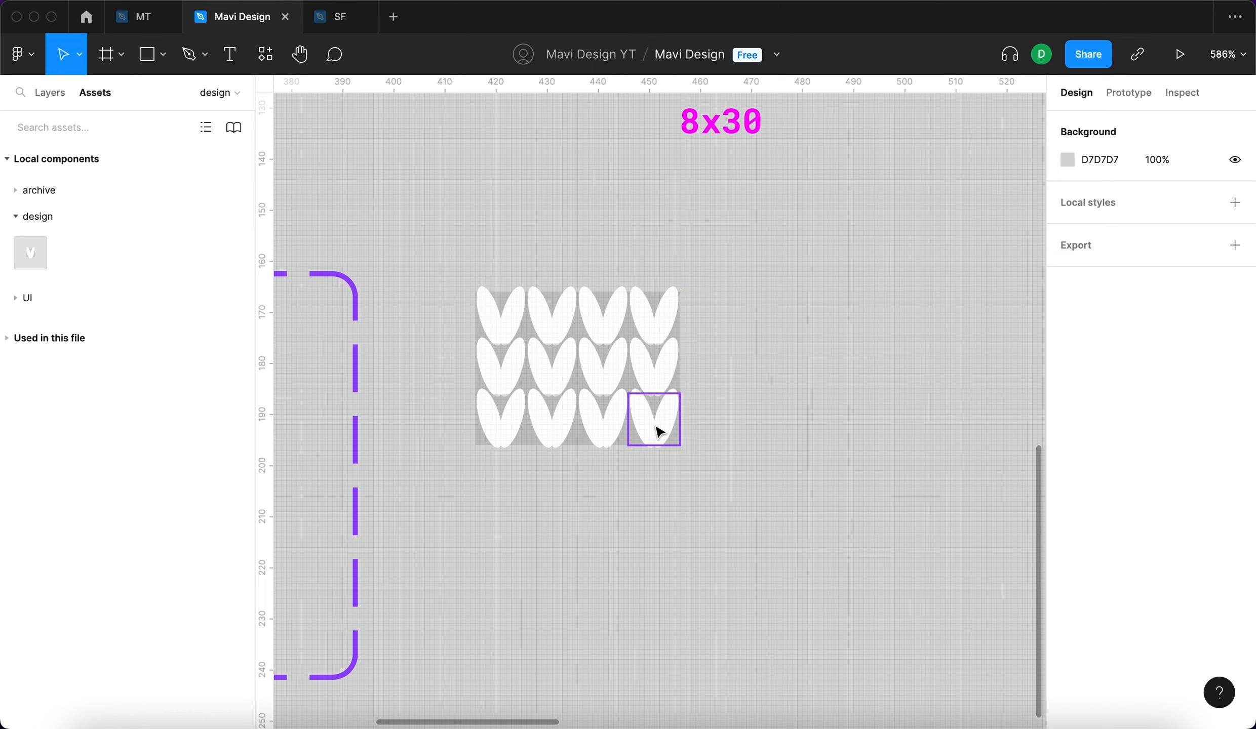
{"action": "left_click_drag", "start_coordinate": [751, 482], "coordinate": [723, 338]}
{"action": "left_click", "coordinate": [771, 246]}
{"action": "scroll", "coordinate": [679, 304], "scroll_direction": "up", "scroll_amount": 10}
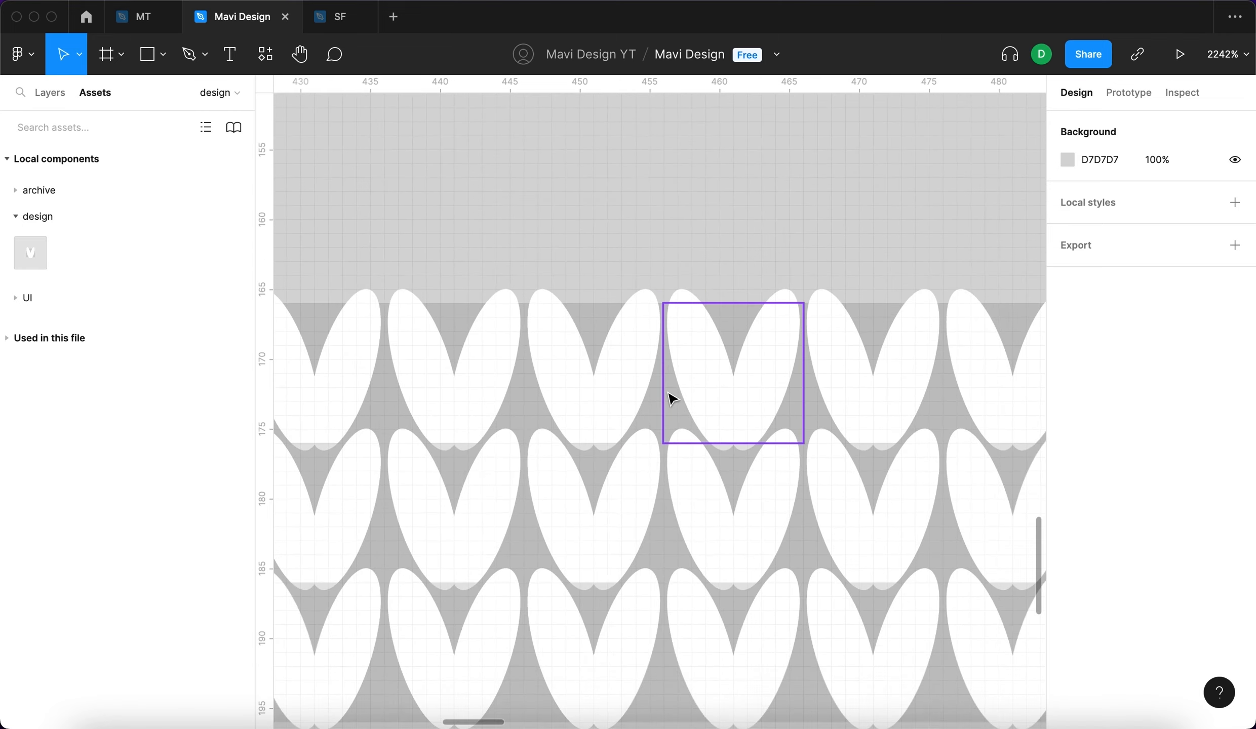
{"action": "scroll", "coordinate": [672, 398], "scroll_direction": "down", "scroll_amount": 10}
{"action": "scroll", "coordinate": [901, 419], "scroll_direction": "down", "scroll_amount": 3}
{"action": "scroll", "coordinate": [887, 420], "scroll_direction": "down", "scroll_amount": 3}
Duplicate the eight-column block downward twice, building it up to 12 rows.
{"action": "left_click_drag", "start_coordinate": [886, 420], "coordinate": [555, 272]}
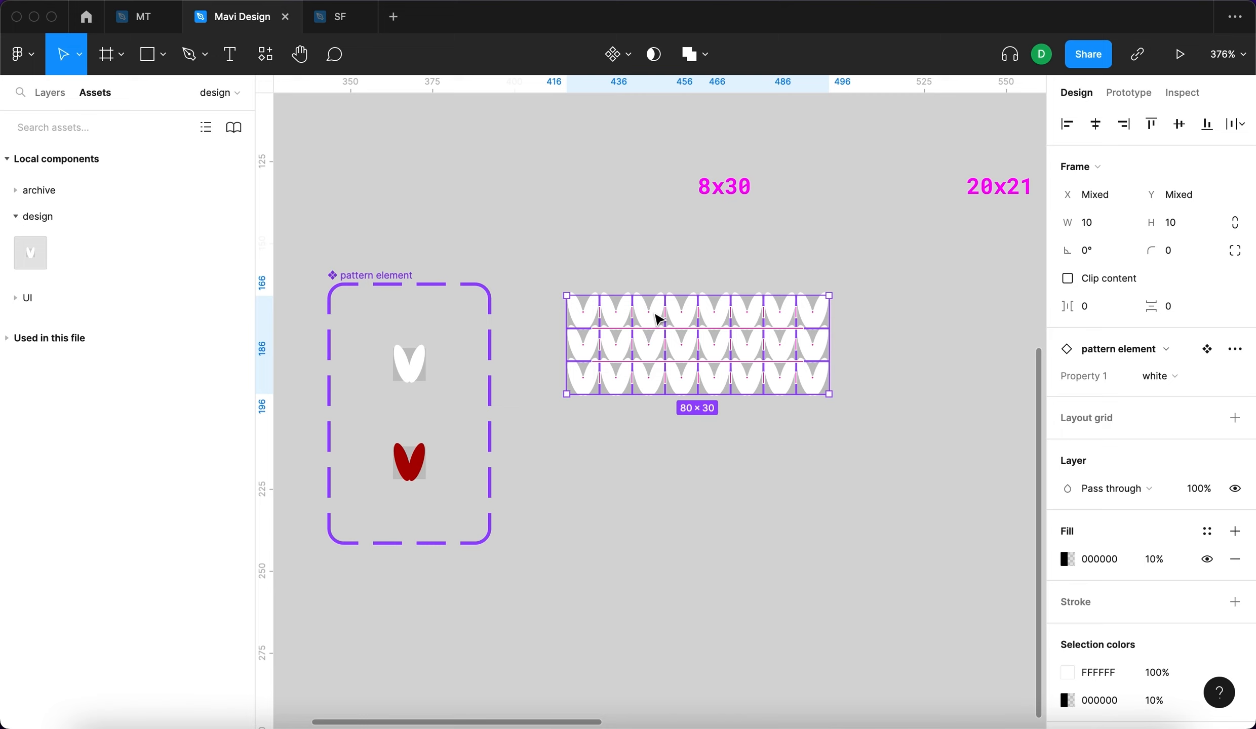
{"action": "left_click_drag", "start_coordinate": [661, 315], "coordinate": [658, 413]}
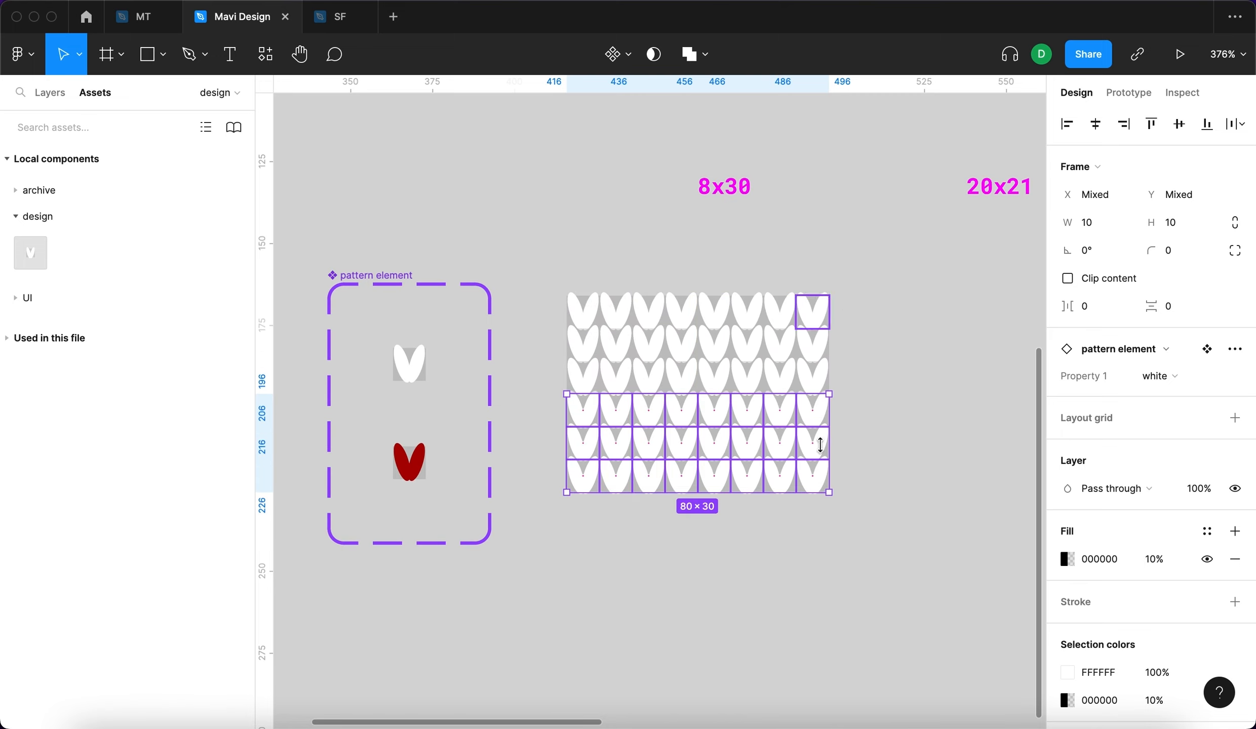
{"action": "left_click_drag", "start_coordinate": [909, 536], "coordinate": [541, 261]}
{"action": "left_click_drag", "start_coordinate": [623, 317], "coordinate": [642, 513]}
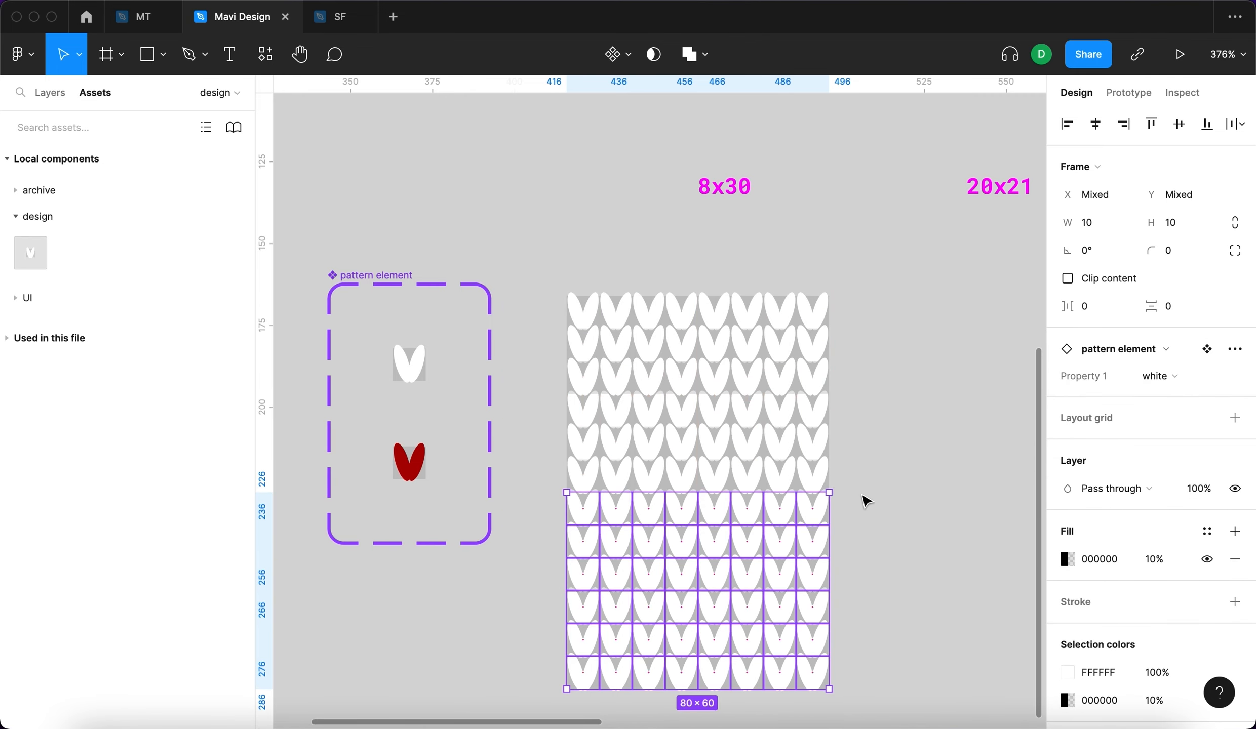
{"action": "left_click", "coordinate": [862, 495]}
Duplicate the 12-row block directly below itself to reach 24 rows.
{"action": "scroll", "coordinate": [861, 494], "scroll_direction": "down", "scroll_amount": 4}
{"action": "scroll", "coordinate": [860, 493], "scroll_direction": "down", "scroll_amount": 3}
{"action": "left_click_drag", "start_coordinate": [841, 527], "coordinate": [723, 546]}
{"action": "scroll", "coordinate": [873, 505], "scroll_direction": "down", "scroll_amount": 3}
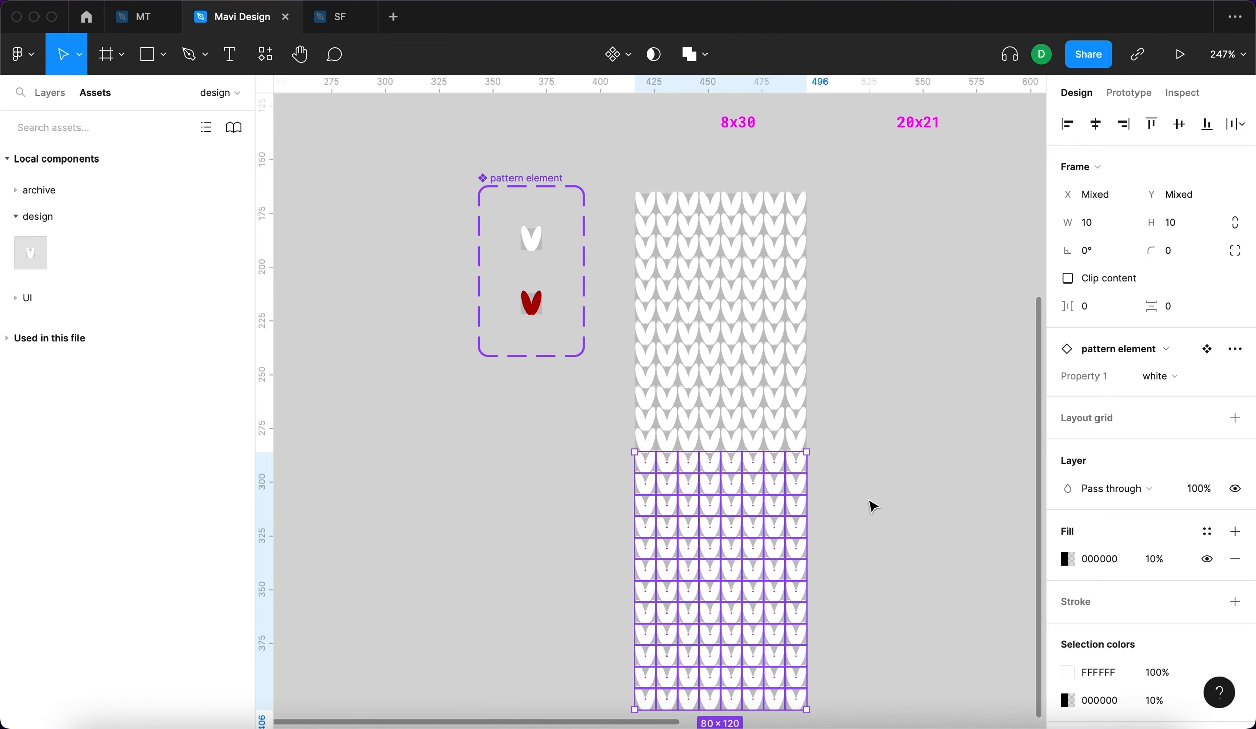
{"action": "left_click", "coordinate": [872, 505]}
Duplicate six rows below the block to complete the 8x30 grid, and check its overall size.
{"action": "scroll", "coordinate": [872, 505], "scroll_direction": "down", "scroll_amount": 10}
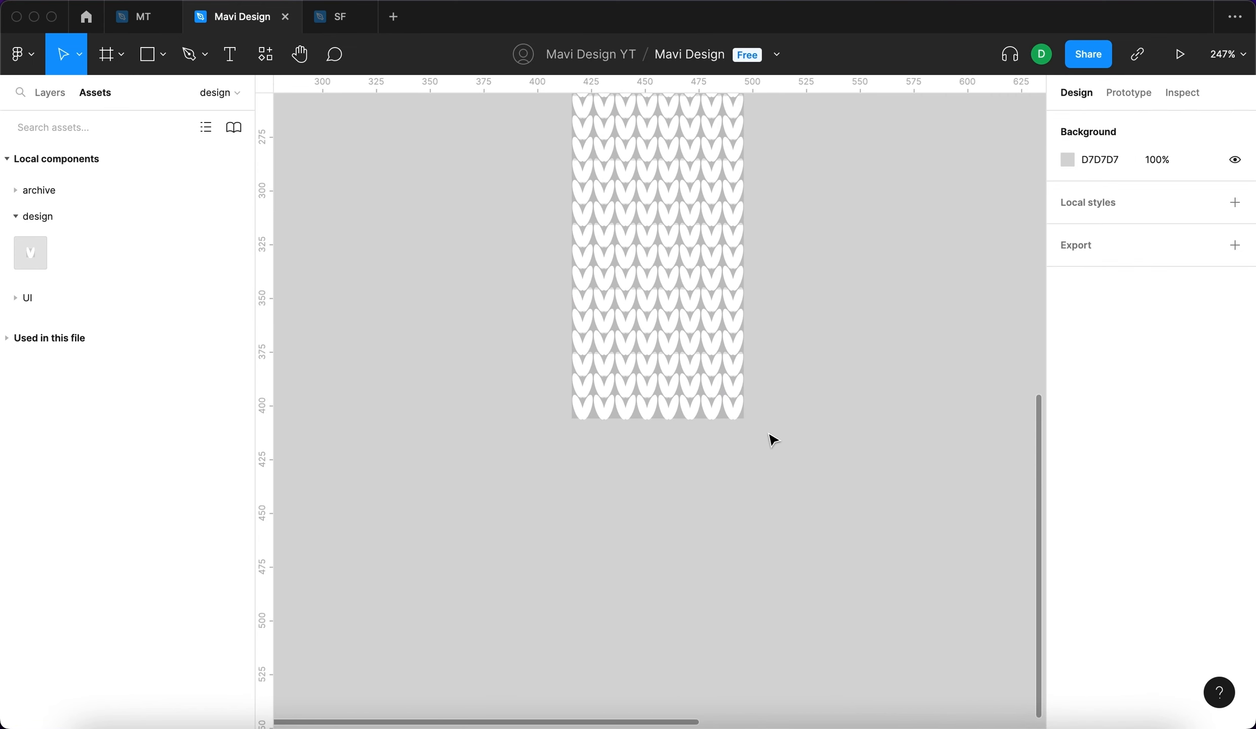
{"action": "scroll", "coordinate": [770, 431], "scroll_direction": "up", "scroll_amount": 1}
{"action": "left_click_drag", "start_coordinate": [770, 441], "coordinate": [552, 322]}
{"action": "left_click_drag", "start_coordinate": [678, 342], "coordinate": [686, 467]}
{"action": "left_click", "coordinate": [843, 471]}
{"action": "scroll", "coordinate": [854, 471], "scroll_direction": "down", "scroll_amount": 5}
{"action": "scroll", "coordinate": [853, 469], "scroll_direction": "right", "scroll_amount": 1}
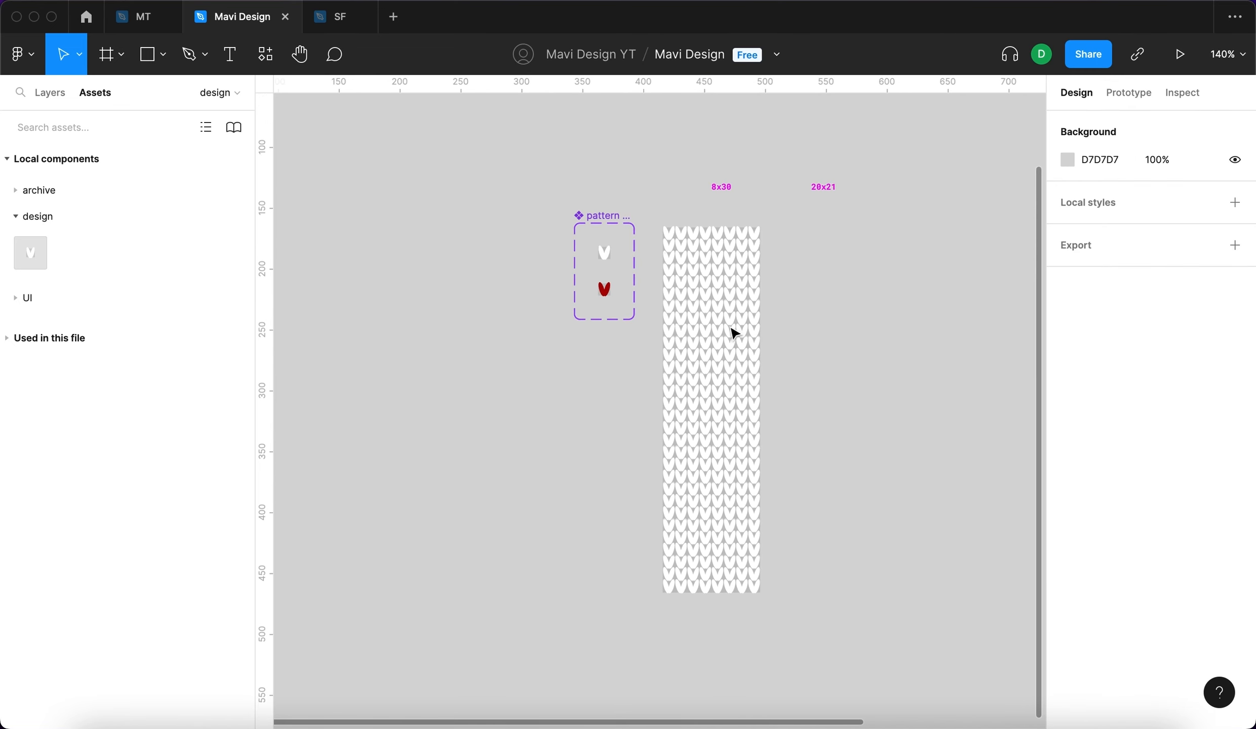
{"action": "left_click_drag", "start_coordinate": [781, 615], "coordinate": [648, 219]}
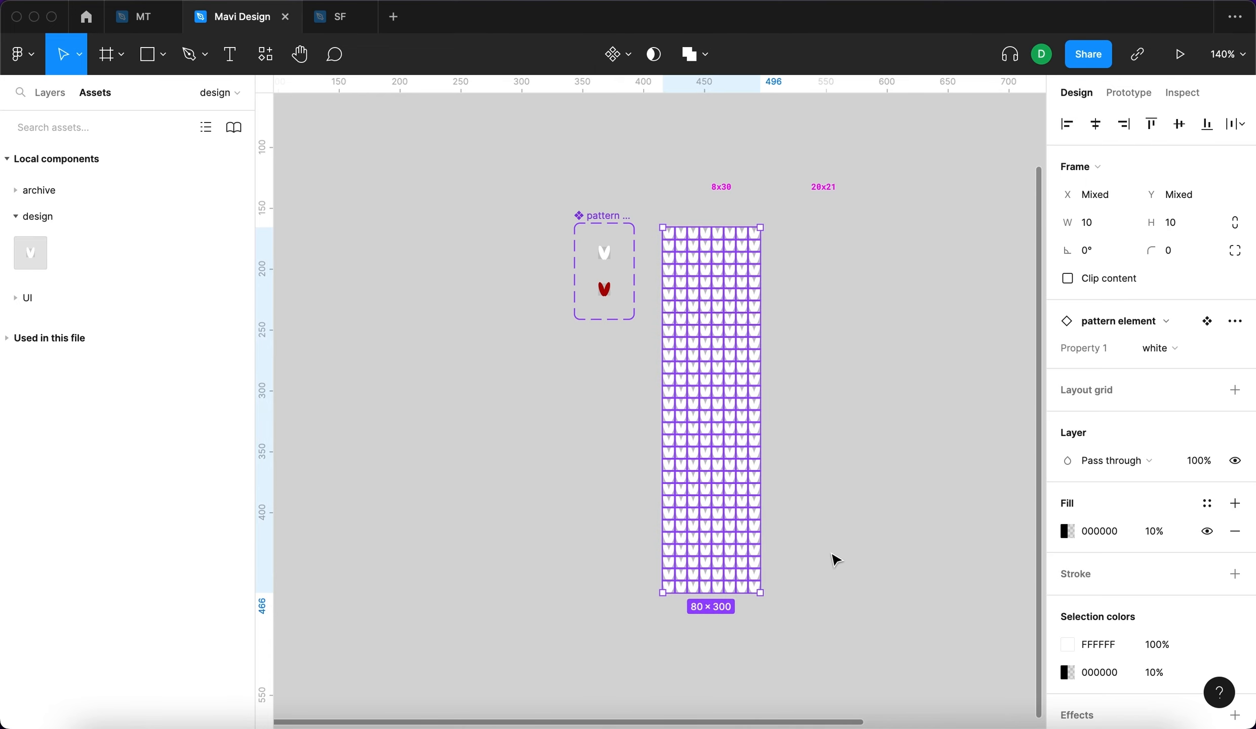
{"action": "left_click", "coordinate": [839, 526]}
{"action": "scroll", "coordinate": [843, 492], "scroll_direction": "up", "scroll_amount": 1}
{"action": "scroll", "coordinate": [843, 486], "scroll_direction": "right", "scroll_amount": 1}
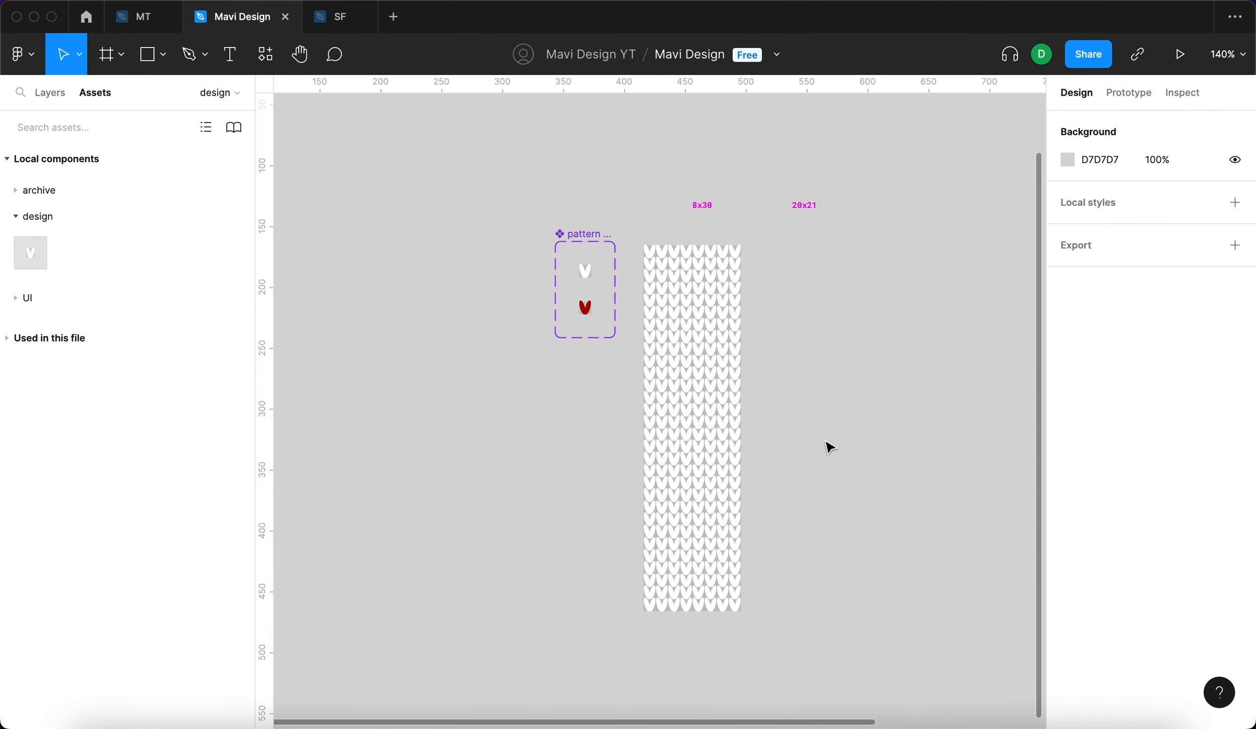
Change the fill of the right ellipse in the component's white variant to BA6A6A.
{"action": "left_click", "coordinate": [585, 276]}
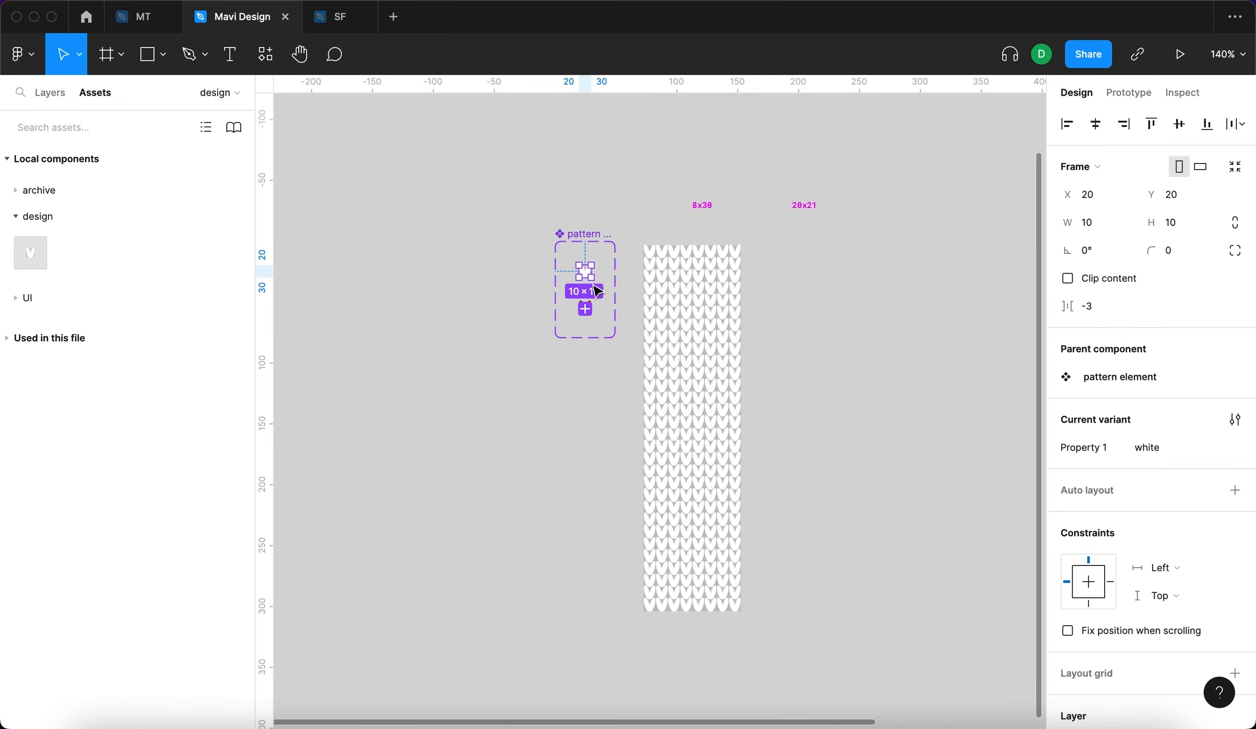
{"action": "scroll", "coordinate": [587, 277], "scroll_direction": "up", "scroll_amount": 5}
{"action": "double_click", "coordinate": [584, 276]}
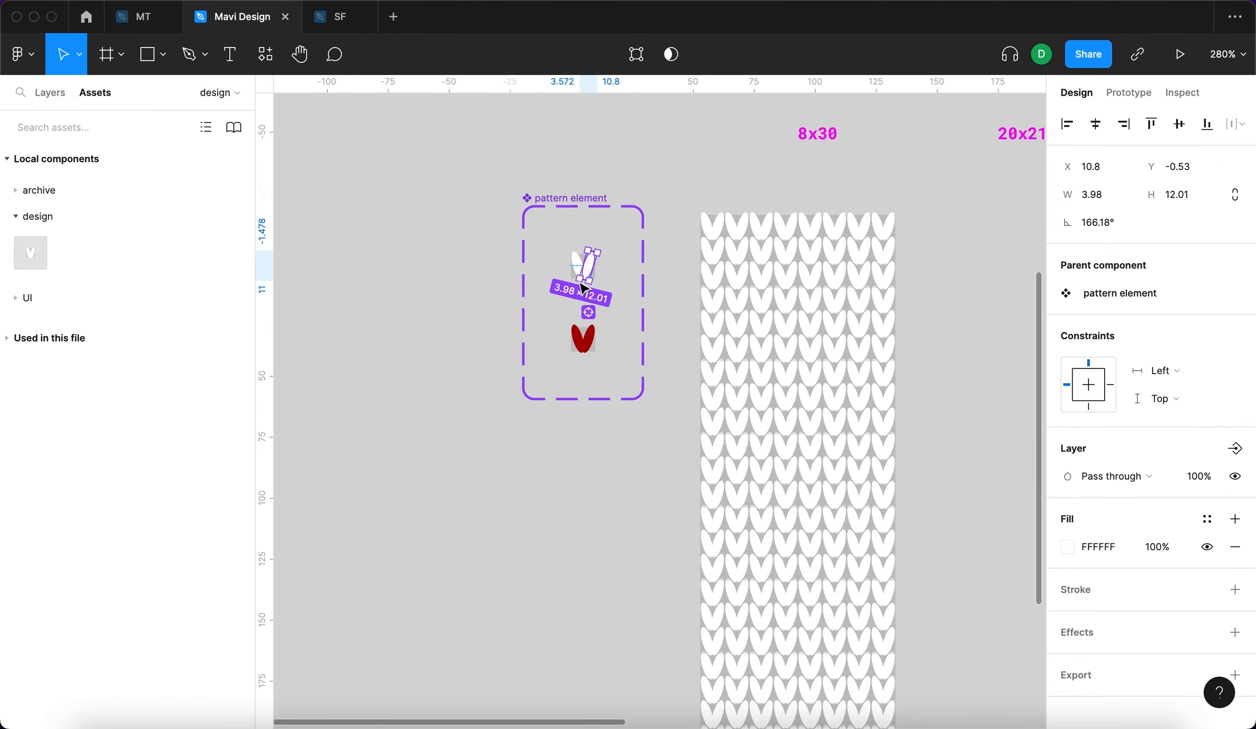
{"action": "scroll", "coordinate": [951, 355], "scroll_direction": "down", "scroll_amount": 2}
{"action": "scroll", "coordinate": [951, 354], "scroll_direction": "right", "scroll_amount": 1}
{"action": "left_click", "coordinate": [1066, 547]}
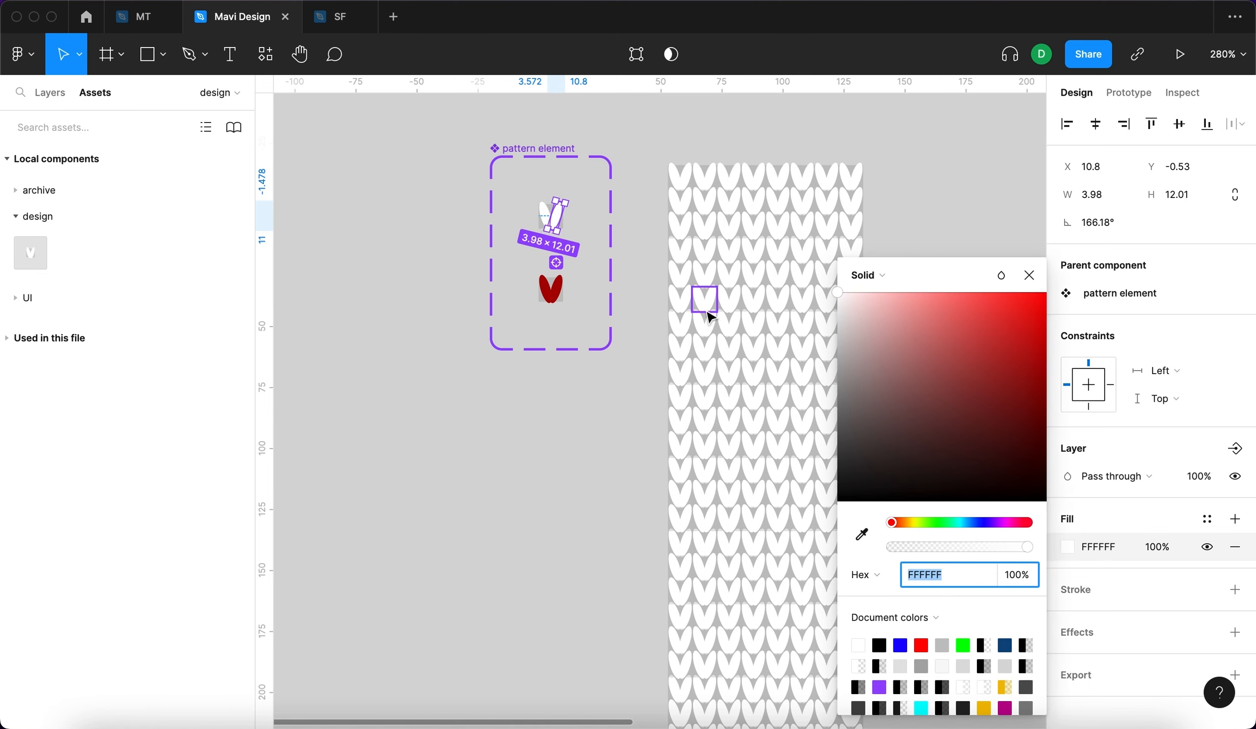
{"action": "scroll", "coordinate": [709, 314], "scroll_direction": "down", "scroll_amount": 1}
{"action": "scroll", "coordinate": [709, 314], "scroll_direction": "right", "scroll_amount": 2}
{"action": "left_click_drag", "start_coordinate": [878, 331], "coordinate": [931, 360]}
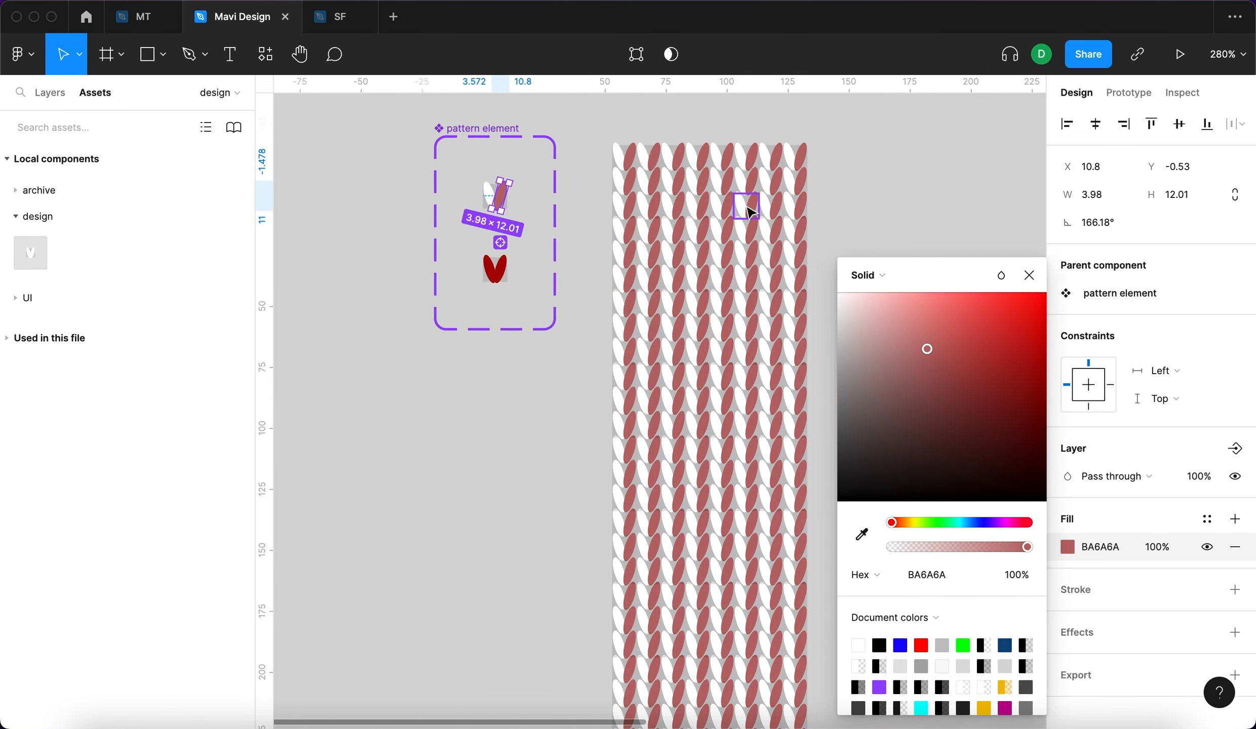
Restore the right ellipse of the white variant to a FFFFFF fill and deselect it.
{"action": "left_click_drag", "start_coordinate": [925, 348], "coordinate": [904, 319]}
{"action": "left_click_drag", "start_coordinate": [964, 431], "coordinate": [832, 294]}
{"action": "scroll", "coordinate": [743, 213], "scroll_direction": "down", "scroll_amount": 5}
{"action": "scroll", "coordinate": [742, 213], "scroll_direction": "up", "scroll_amount": 4}
{"action": "left_click_drag", "start_coordinate": [904, 309], "coordinate": [836, 282]}
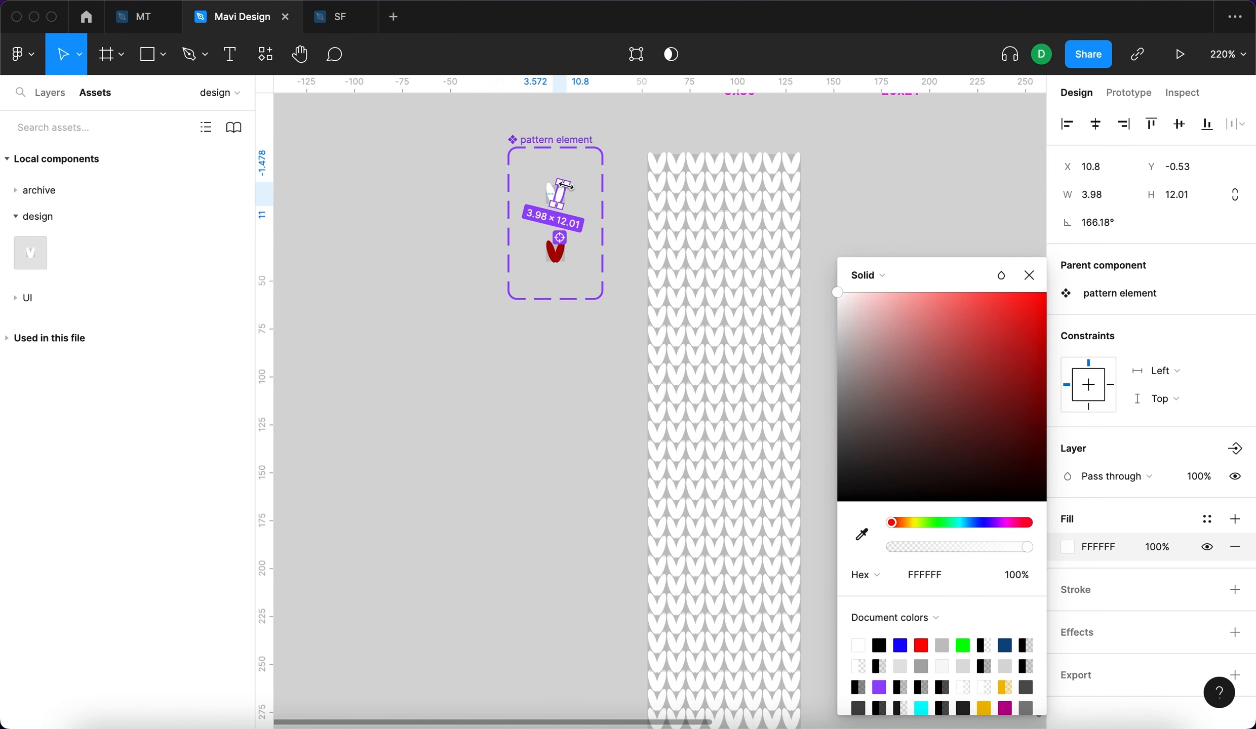
{"action": "left_click", "coordinate": [1029, 275]}
{"action": "left_click", "coordinate": [919, 303]}
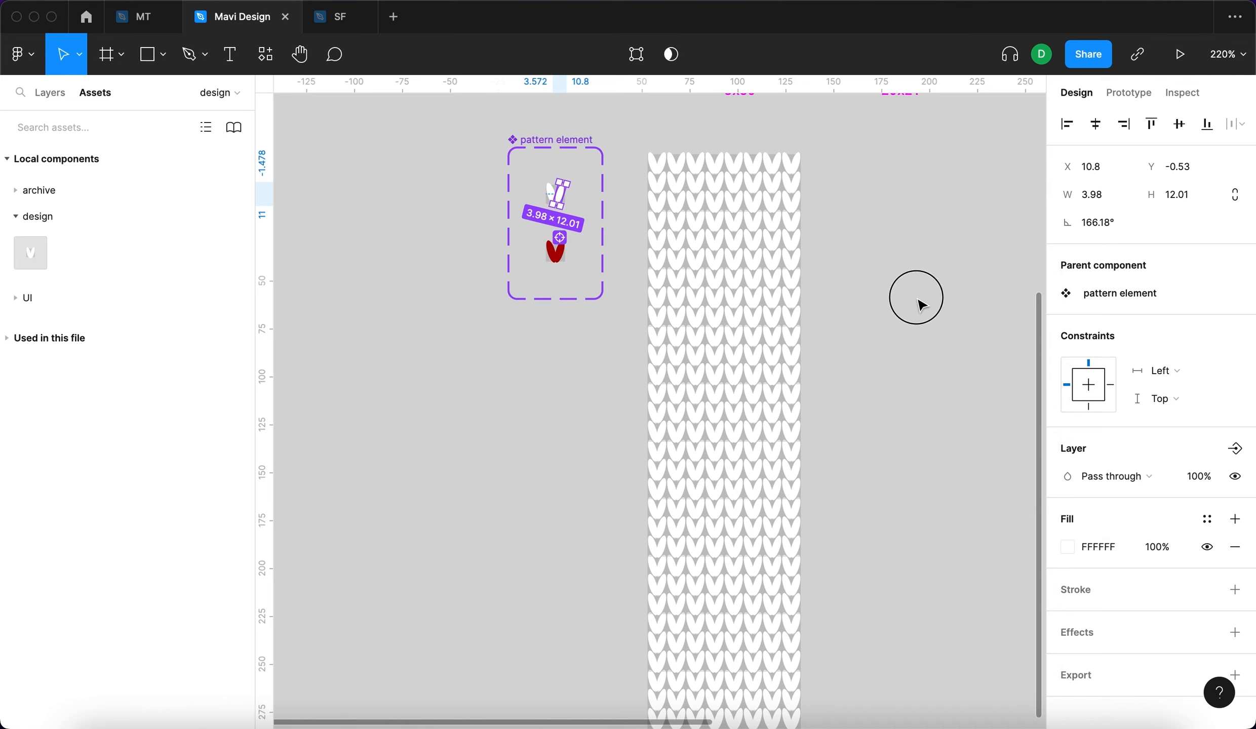
Copy the top row of the 8x30 grid to the area beneath the 20x21 label, starting at X 526, Y 166.
{"action": "scroll", "coordinate": [921, 303], "scroll_direction": "right", "scroll_amount": 3}
{"action": "scroll", "coordinate": [919, 304], "scroll_direction": "down", "scroll_amount": 5}
{"action": "scroll", "coordinate": [917, 302], "scroll_direction": "right", "scroll_amount": 3}
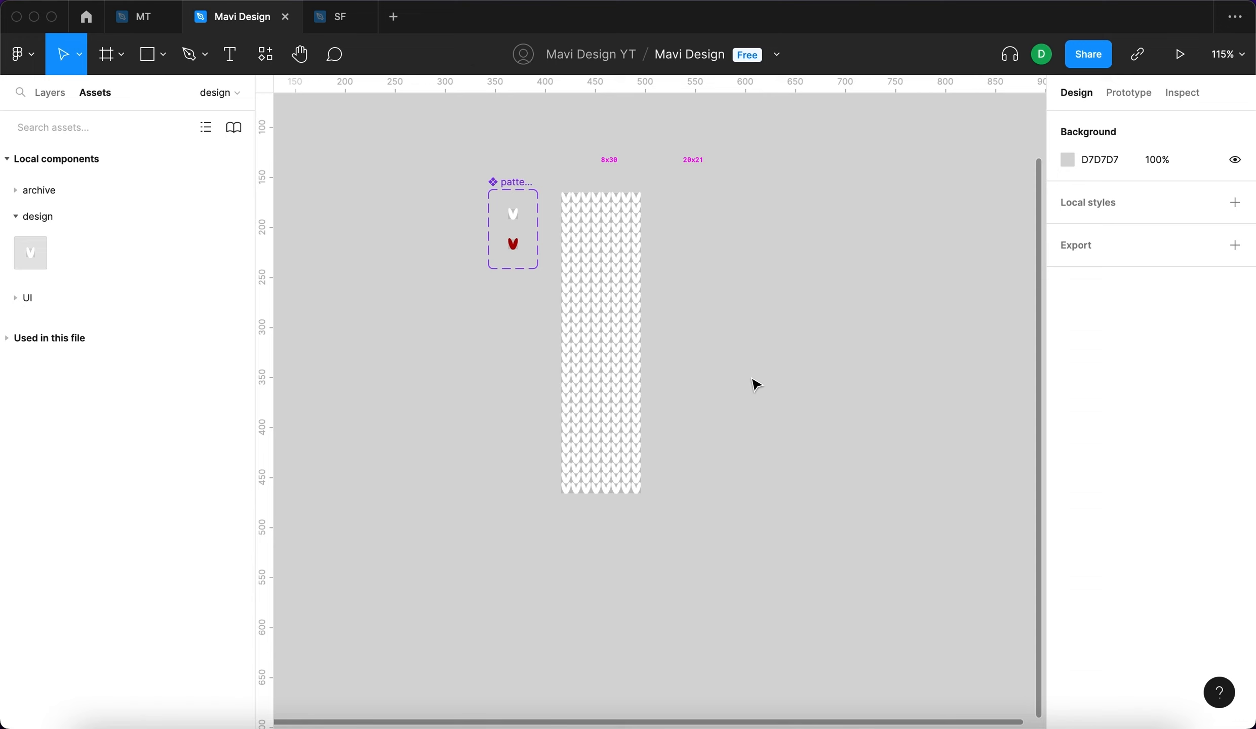
{"action": "scroll", "coordinate": [709, 221], "scroll_direction": "up", "scroll_amount": 5}
{"action": "scroll", "coordinate": [620, 227], "scroll_direction": "up", "scroll_amount": 3}
{"action": "left_click_drag", "start_coordinate": [613, 221], "coordinate": [692, 279]}
{"action": "scroll", "coordinate": [815, 270], "scroll_direction": "up", "scroll_amount": 5}
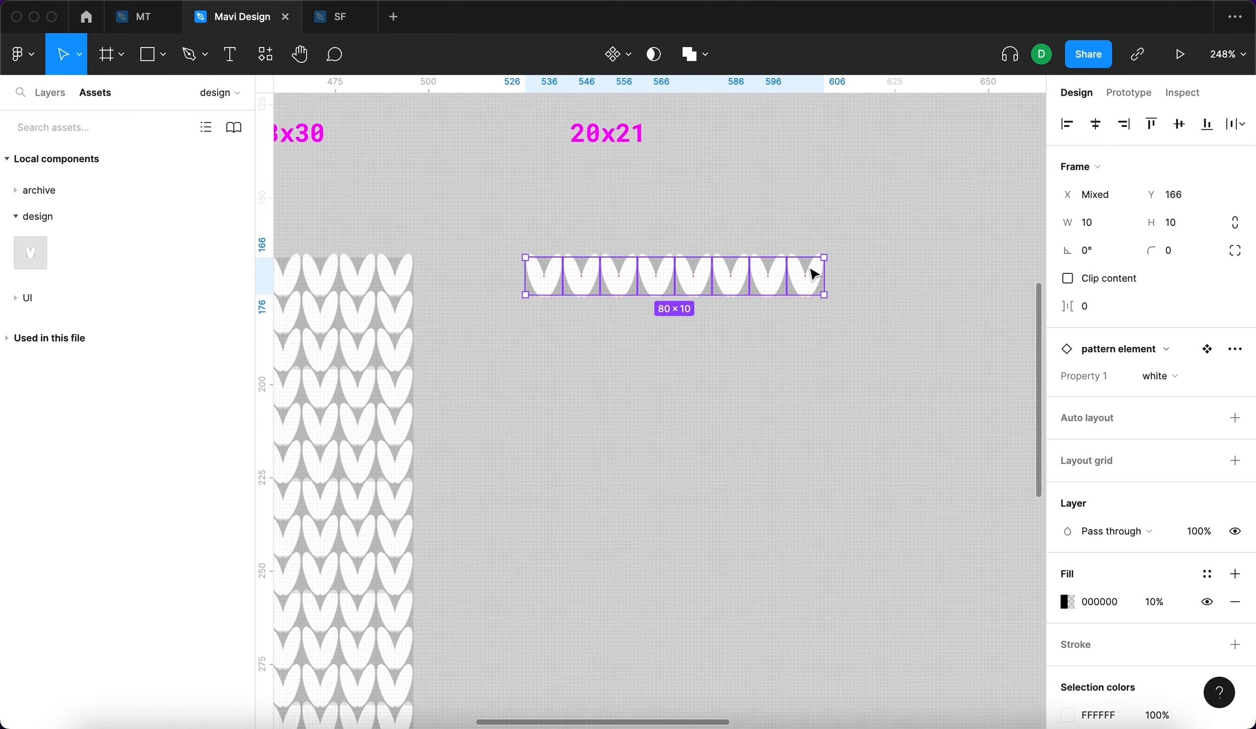
Duplicate elements at the end of the copied row to extend it to 20 elements.
{"action": "left_click", "coordinate": [869, 219]}
{"action": "left_click_drag", "start_coordinate": [869, 218], "coordinate": [836, 310]}
{"action": "left_click", "coordinate": [894, 403]}
{"action": "scroll", "coordinate": [894, 403], "scroll_direction": "right", "scroll_amount": 5}
{"action": "left_click_drag", "start_coordinate": [894, 384], "coordinate": [708, 284]}
{"action": "left_click_drag", "start_coordinate": [718, 338], "coordinate": [856, 338]}
{"action": "left_click", "coordinate": [854, 373]}
{"action": "scroll", "coordinate": [875, 394], "scroll_direction": "down", "scroll_amount": 5}
Duplicate the 20-element row downward twice to form three adjoining rows, checking how the rows overlap.
{"action": "left_click_drag", "start_coordinate": [976, 404], "coordinate": [569, 330]}
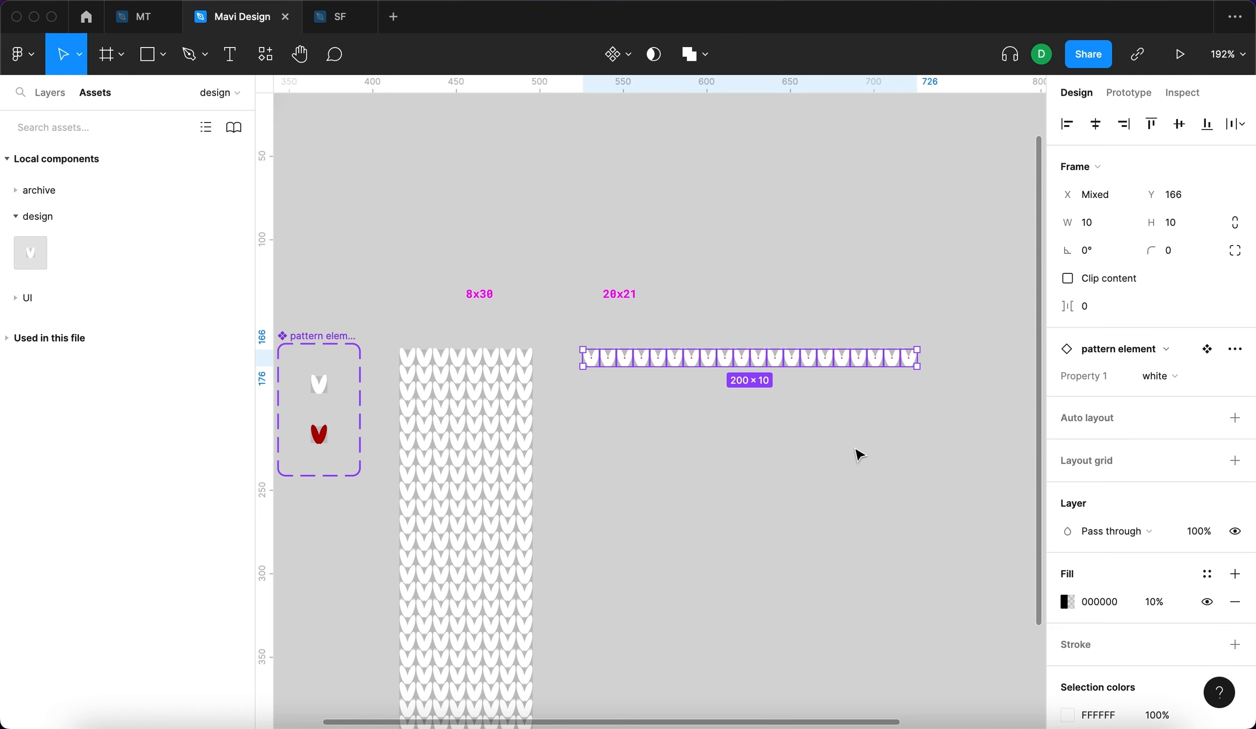
{"action": "left_click_drag", "start_coordinate": [853, 368], "coordinate": [788, 381]}
{"action": "scroll", "coordinate": [626, 362], "scroll_direction": "up", "scroll_amount": 5}
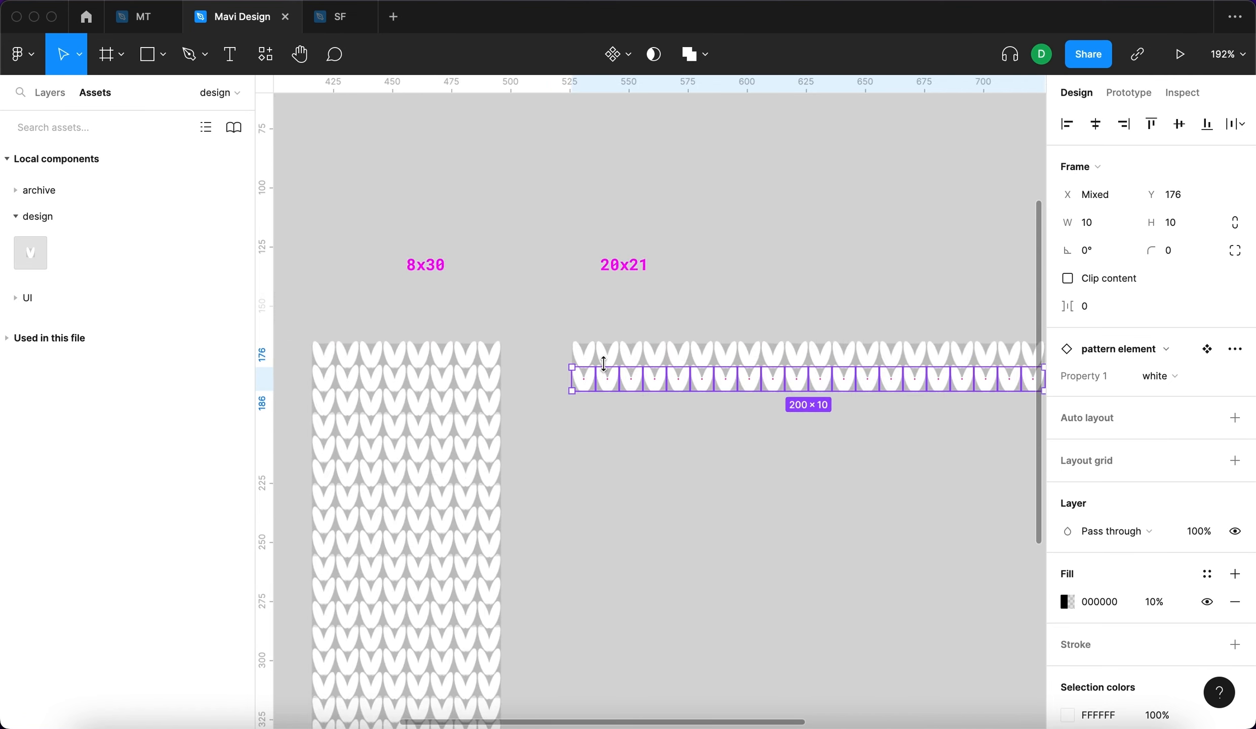
{"action": "scroll", "coordinate": [628, 360], "scroll_direction": "up", "scroll_amount": 5}
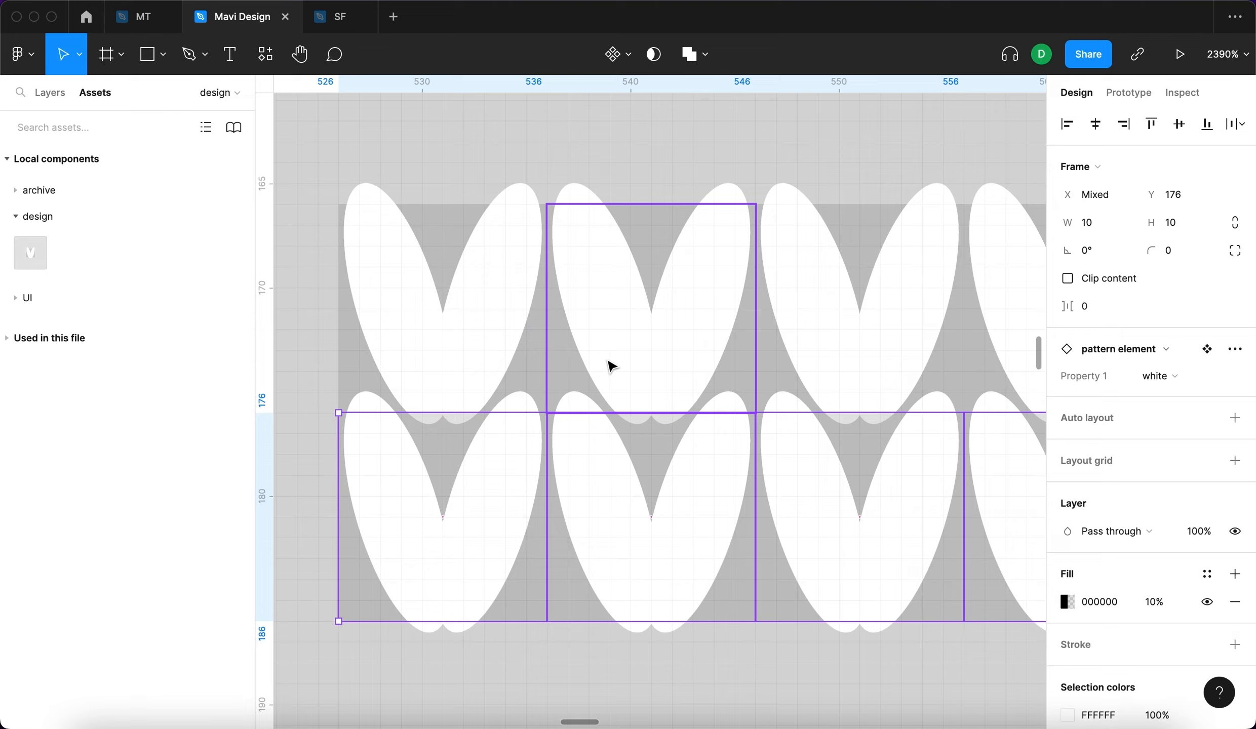
{"action": "scroll", "coordinate": [610, 365], "scroll_direction": "down", "scroll_amount": 10}
{"action": "scroll", "coordinate": [606, 367], "scroll_direction": "up", "scroll_amount": 12}
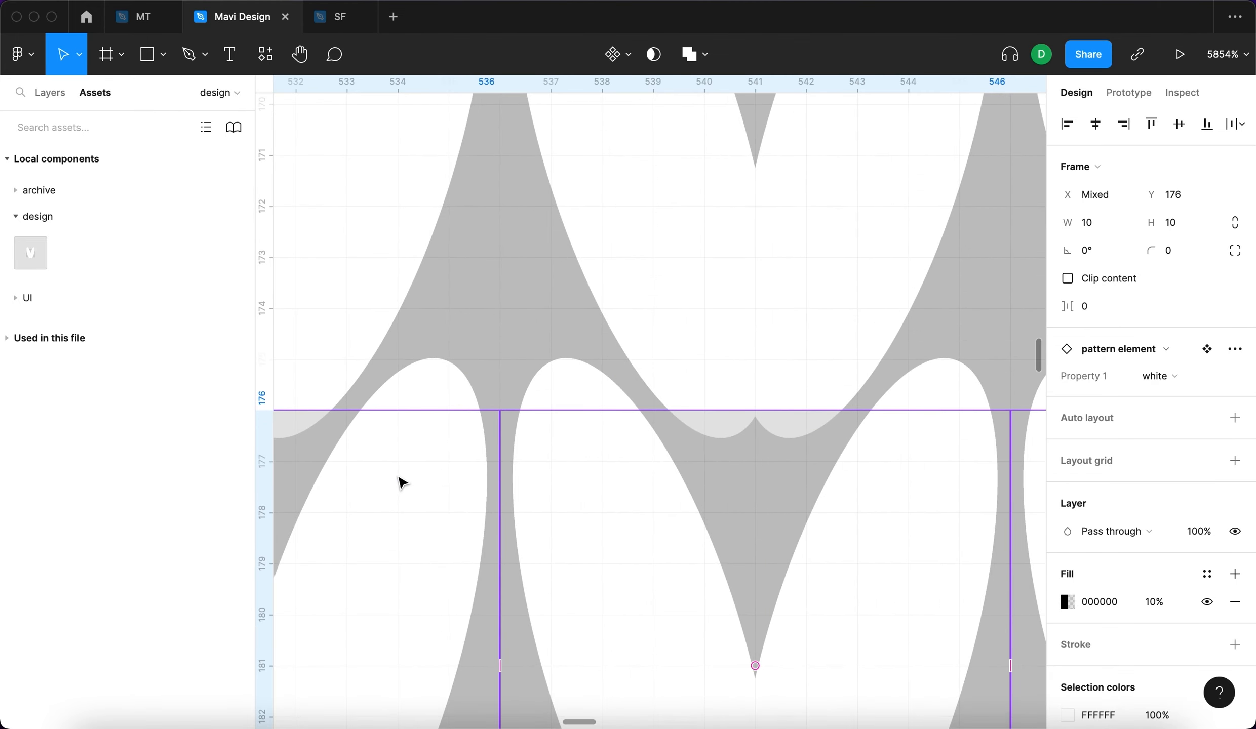
{"action": "scroll", "coordinate": [726, 336], "scroll_direction": "down", "scroll_amount": 10}
{"action": "scroll", "coordinate": [727, 329], "scroll_direction": "right", "scroll_amount": 4}
{"action": "scroll", "coordinate": [728, 330], "scroll_direction": "down", "scroll_amount": 1}
{"action": "left_click_drag", "start_coordinate": [735, 303], "coordinate": [746, 342]}
{"action": "scroll", "coordinate": [785, 402], "scroll_direction": "down", "scroll_amount": 5}
Duplicate the three-row block downward repeatedly, doubling it each time until the second grid has 24 rows.
{"action": "left_click_drag", "start_coordinate": [922, 385], "coordinate": [469, 271]}
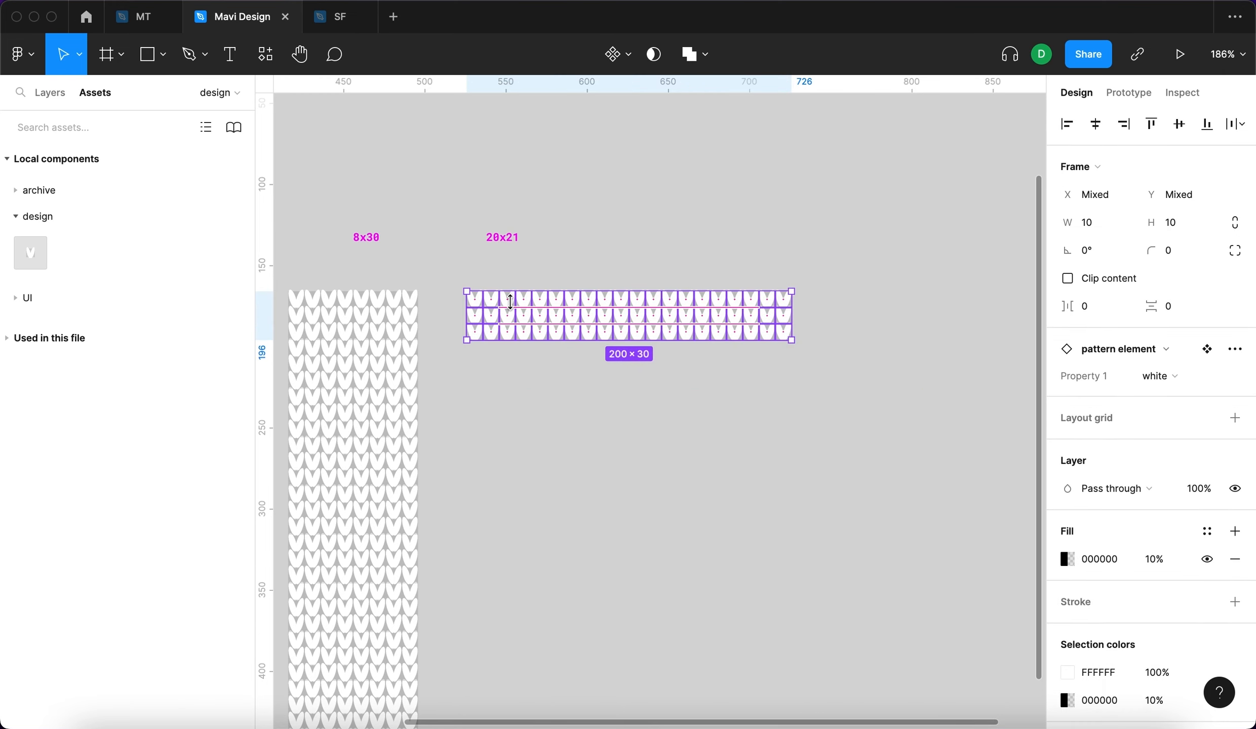
{"action": "left_click_drag", "start_coordinate": [527, 327], "coordinate": [534, 365]}
{"action": "left_click", "coordinate": [841, 429]}
{"action": "left_click_drag", "start_coordinate": [856, 428], "coordinate": [451, 268]}
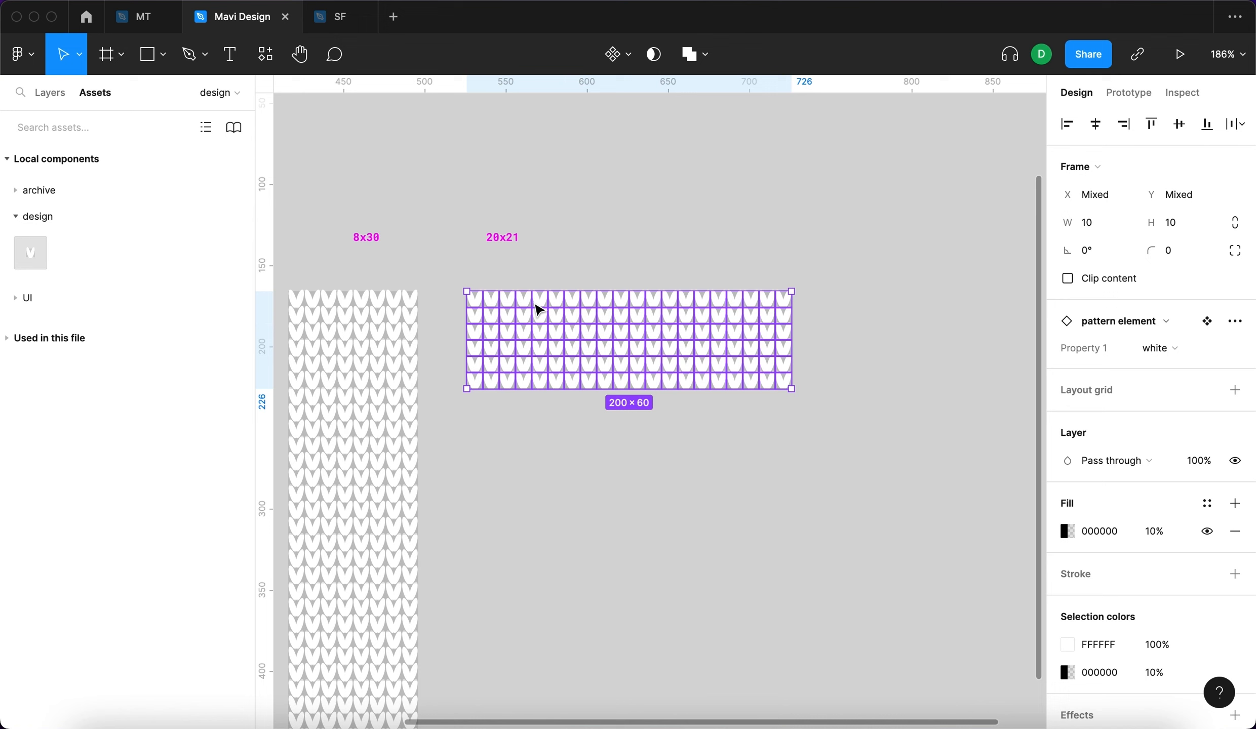
{"action": "left_click_drag", "start_coordinate": [534, 307], "coordinate": [529, 409]}
{"action": "left_click_drag", "start_coordinate": [884, 545], "coordinate": [454, 277]}
{"action": "left_click_drag", "start_coordinate": [718, 376], "coordinate": [753, 510]}
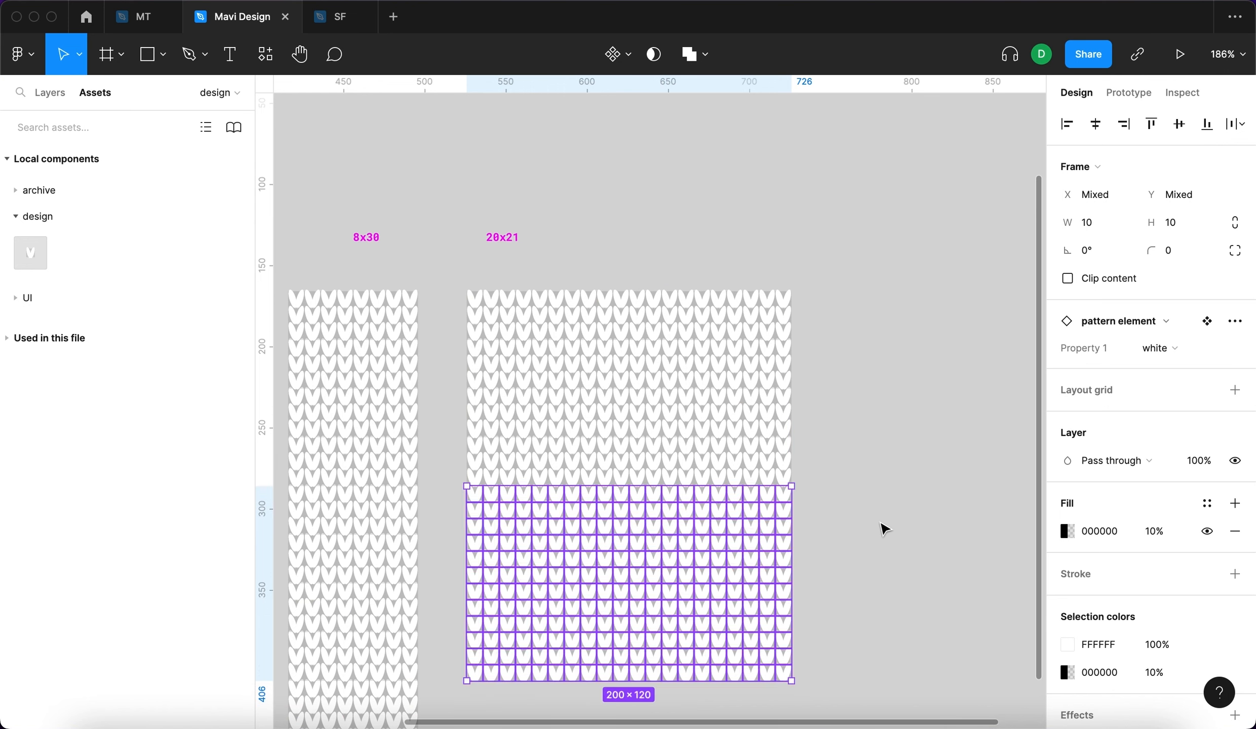
Delete the bottom three rows of the second grid to leave 20x21 elements, and check its overall size.
{"action": "left_click", "coordinate": [849, 627]}
{"action": "scroll", "coordinate": [849, 628], "scroll_direction": "down", "scroll_amount": 1}
{"action": "left_click_drag", "start_coordinate": [841, 683], "coordinate": [463, 627]}
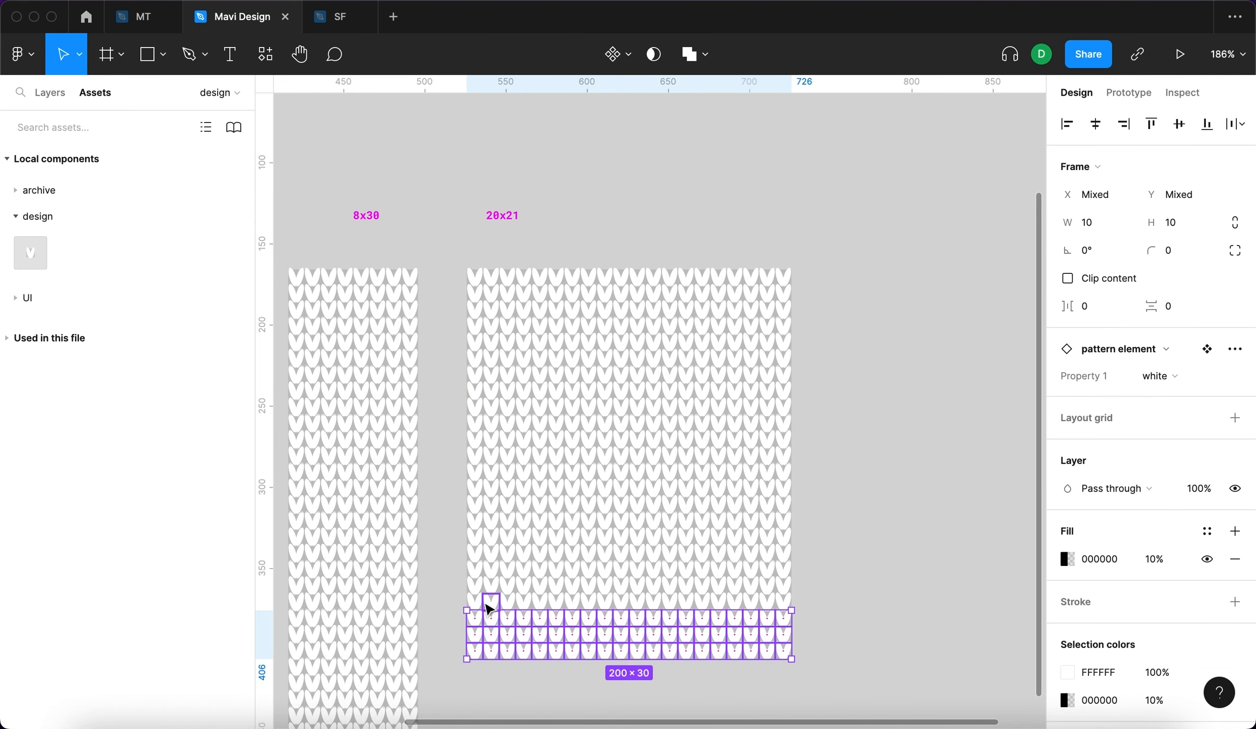
{"action": "key", "text": "BackSpace"}
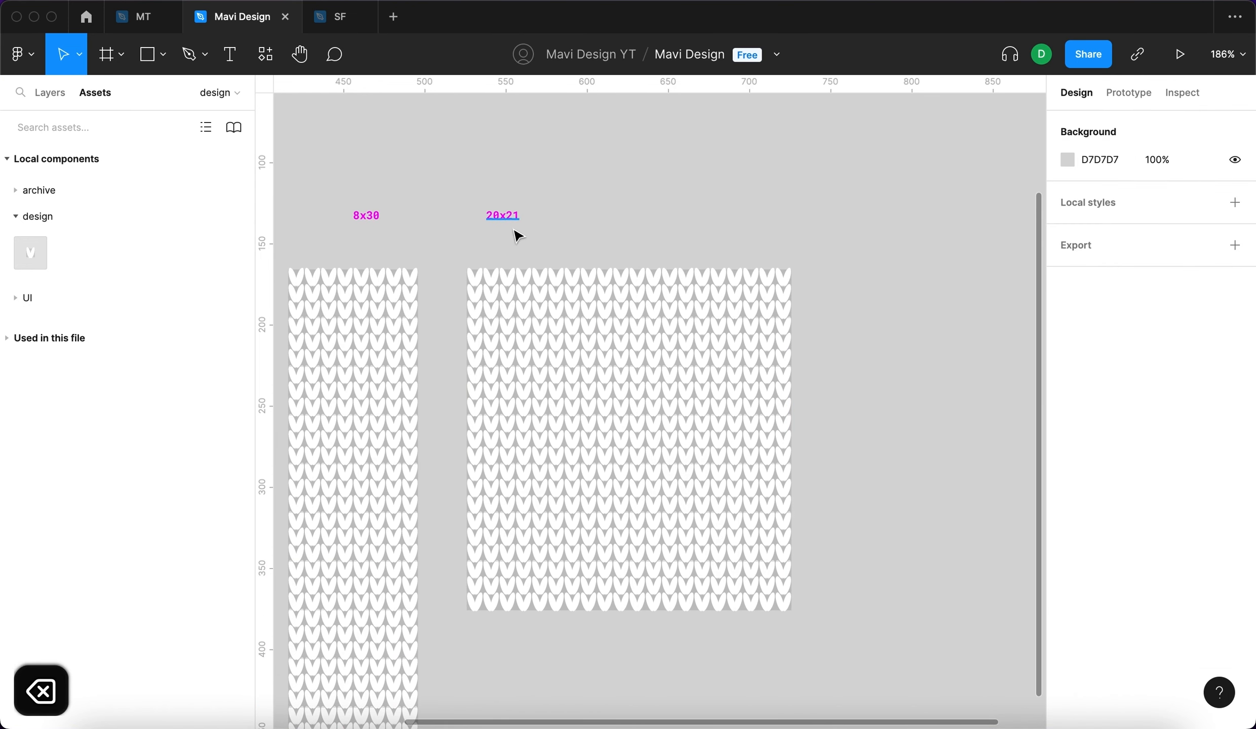
{"action": "left_click_drag", "start_coordinate": [809, 249], "coordinate": [451, 664]}
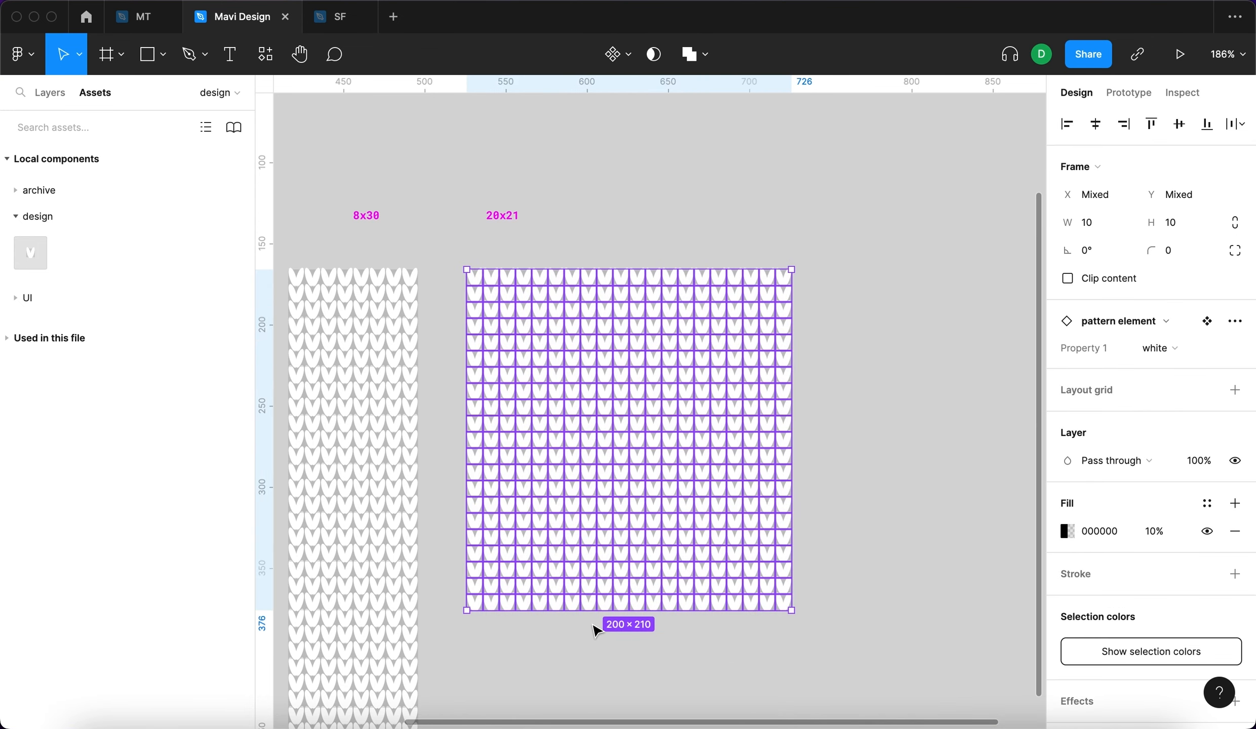
{"action": "left_click", "coordinate": [982, 622]}
Switch all elements of the 8x30 grid to the red variant.
{"action": "scroll", "coordinate": [945, 602], "scroll_direction": "down", "scroll_amount": 5}
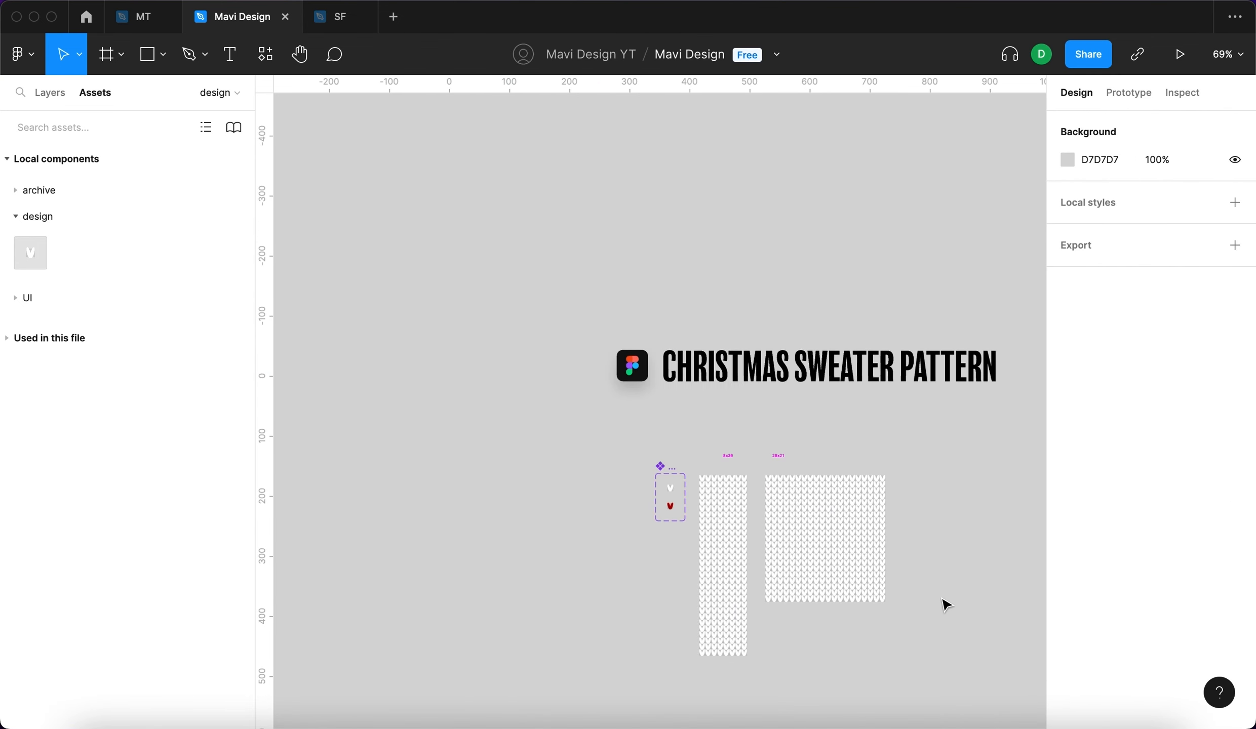
{"action": "scroll", "coordinate": [937, 542], "scroll_direction": "down", "scroll_amount": 3}
{"action": "scroll", "coordinate": [770, 390], "scroll_direction": "up", "scroll_amount": 5}
{"action": "scroll", "coordinate": [658, 395], "scroll_direction": "down", "scroll_amount": 2}
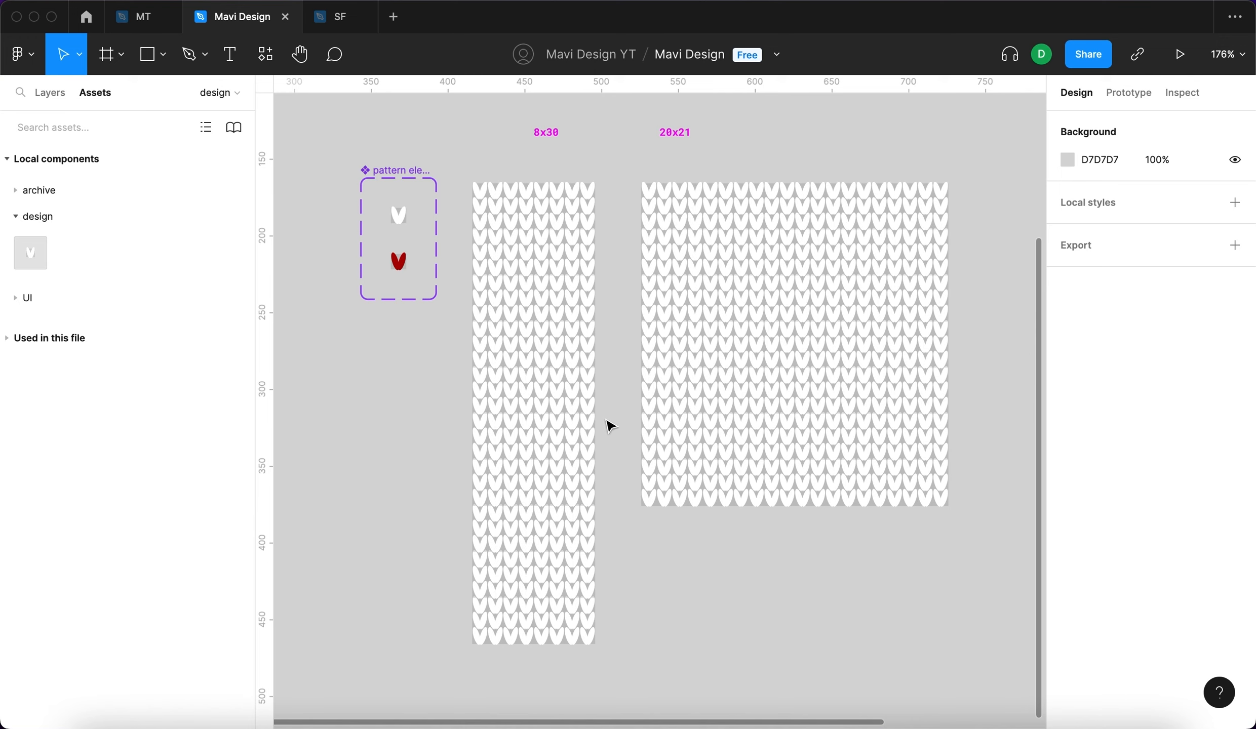
{"action": "left_click_drag", "start_coordinate": [617, 684], "coordinate": [462, 190]}
{"action": "left_click", "coordinate": [1164, 349]}
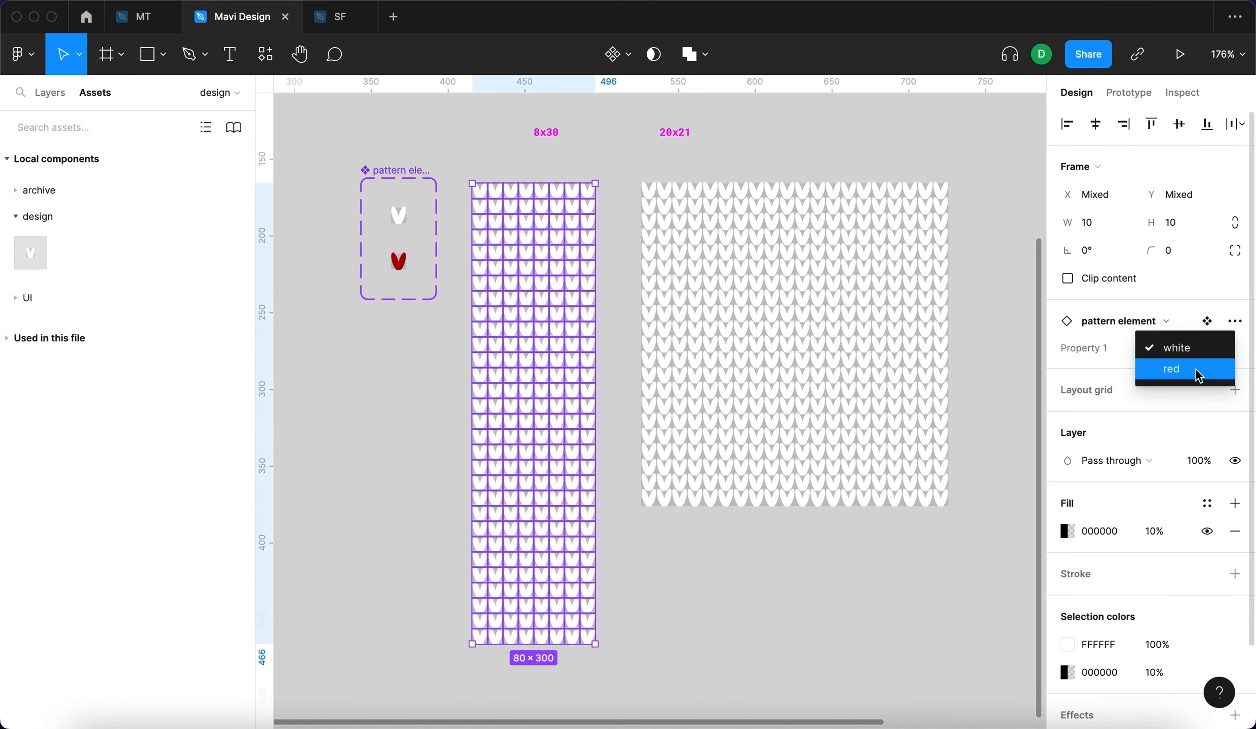
{"action": "key", "text": "Return"}
{"action": "left_click", "coordinate": [840, 609]}
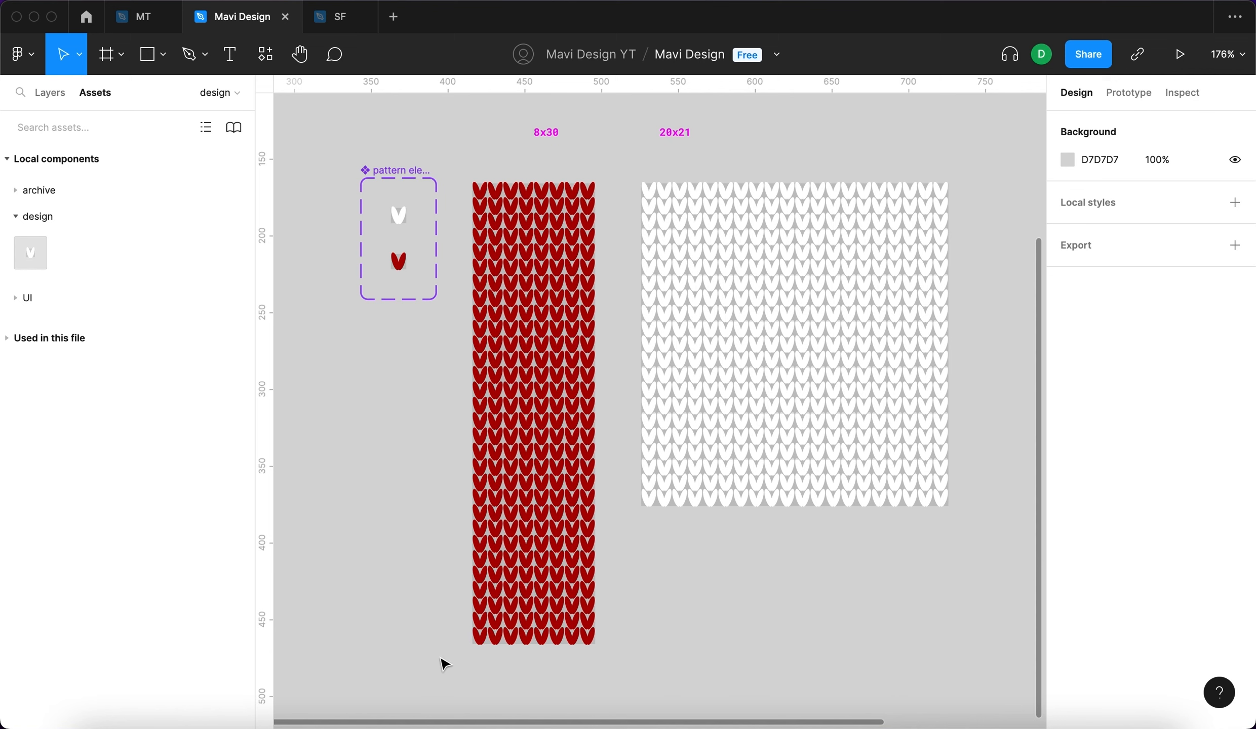
Switch the bottom five elements of the 8x30 grid's first column to the white variant.
{"action": "left_click_drag", "start_coordinate": [481, 654], "coordinate": [473, 580]}
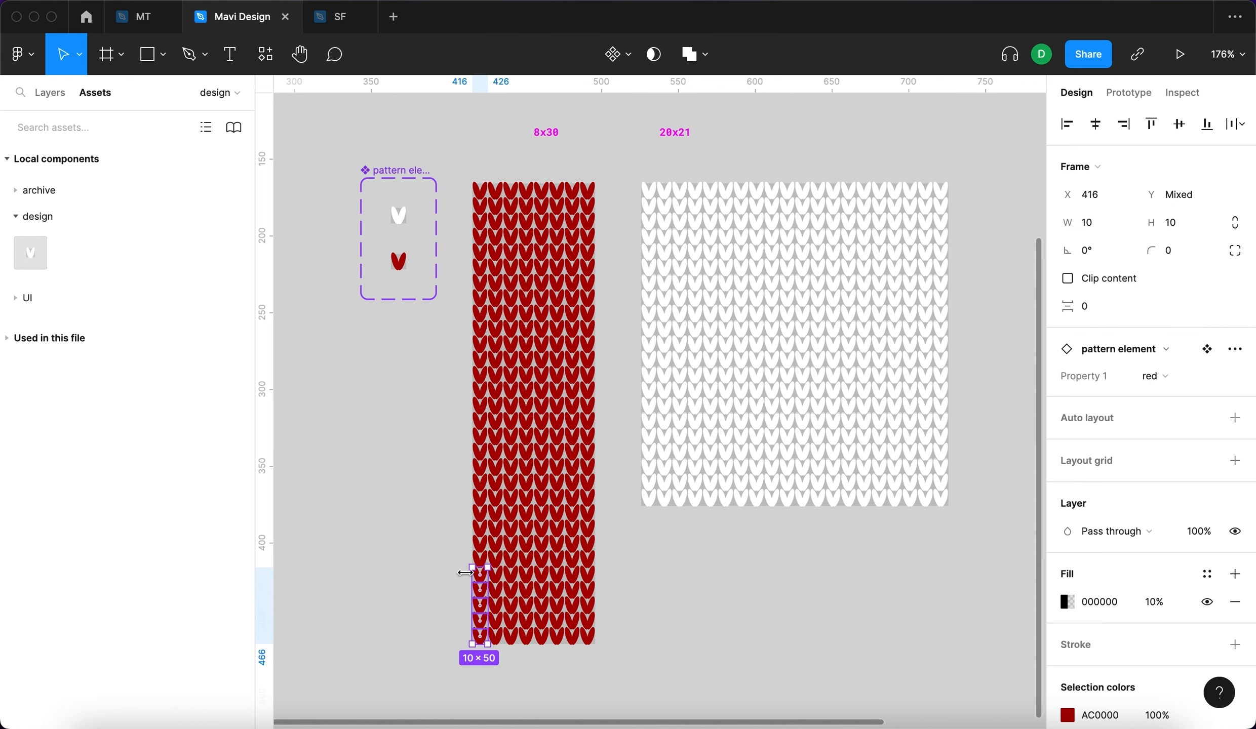
{"action": "left_click", "coordinate": [1155, 376]}
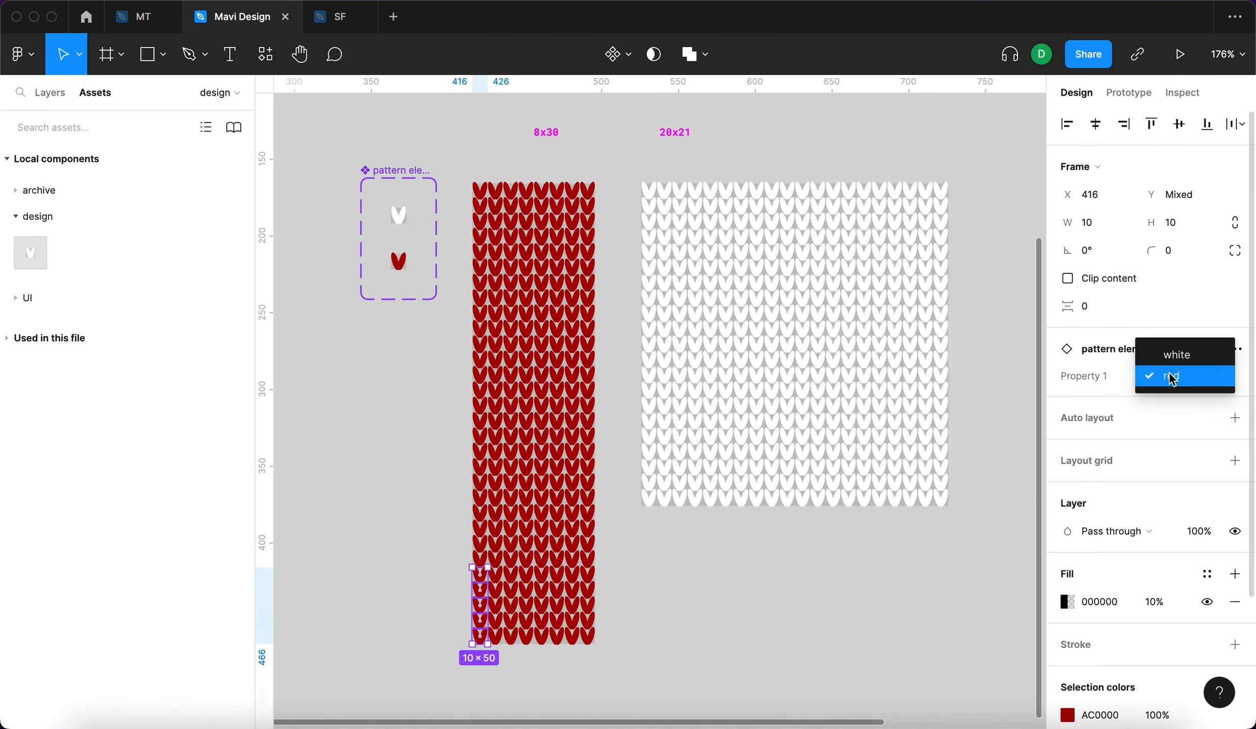
{"action": "left_click", "coordinate": [1170, 355]}
{"action": "left_click", "coordinate": [784, 641]}
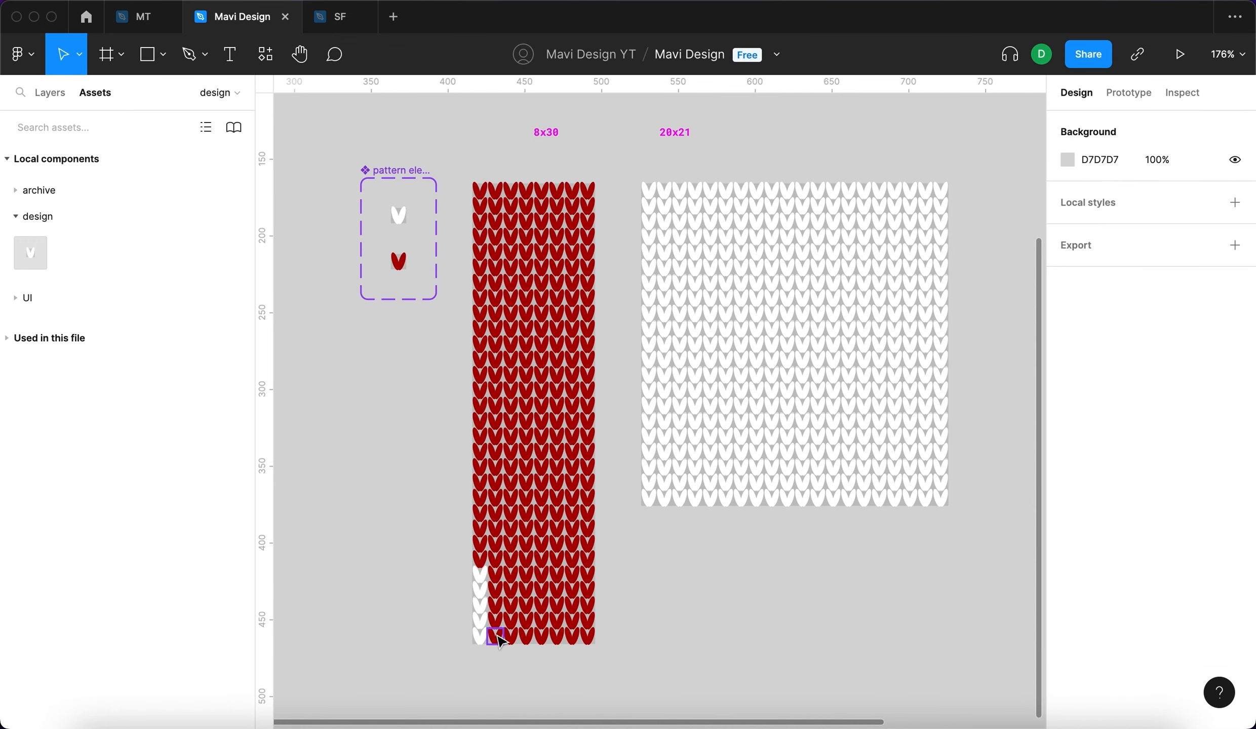
In the second column's bottom five elements, switch the first, third and fifth to the white variant.
{"action": "left_click", "coordinate": [498, 635]}
{"action": "scroll", "coordinate": [496, 635], "scroll_direction": "up", "scroll_amount": 5}
{"action": "left_click", "coordinate": [497, 558], "text": "shift"}
{"action": "left_click", "coordinate": [507, 470], "text": "shift"}
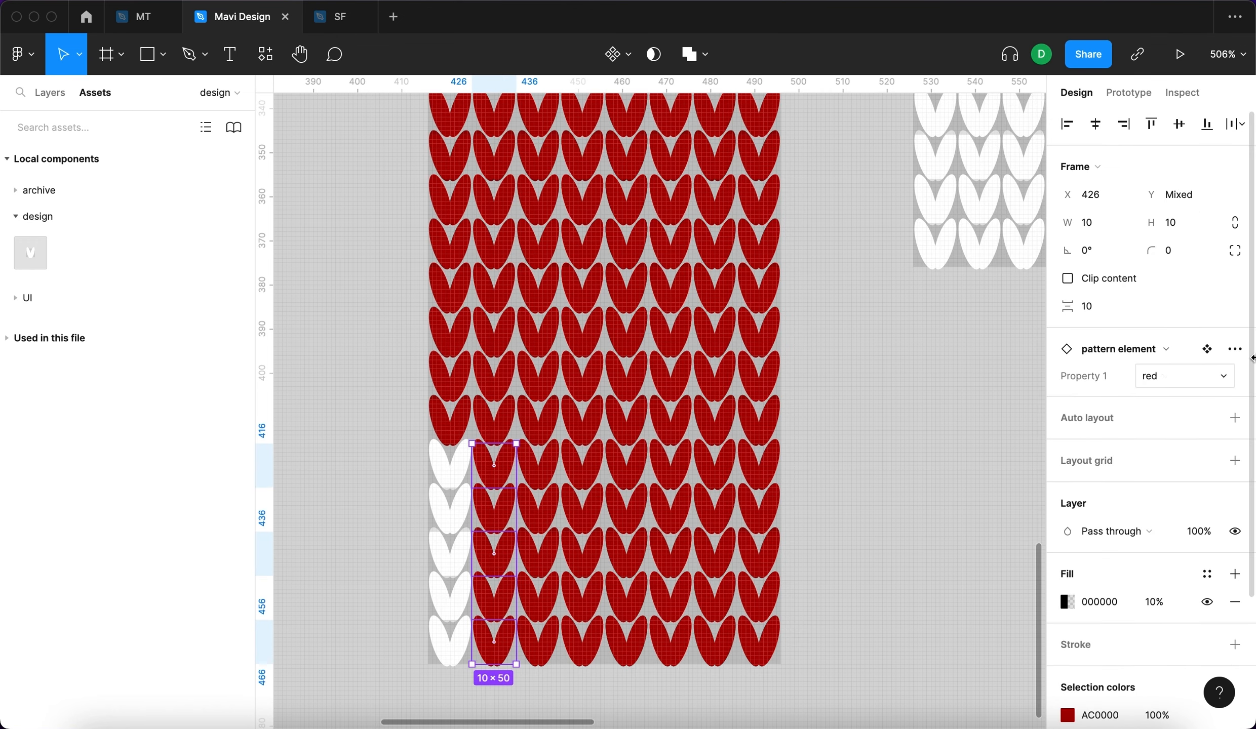
{"action": "left_click", "coordinate": [1185, 375]}
{"action": "left_click", "coordinate": [1181, 359]}
{"action": "left_click", "coordinate": [861, 408]}
In the third column's bottom five elements, switch all but the middle one to the white variant.
{"action": "left_click", "coordinate": [541, 460]}
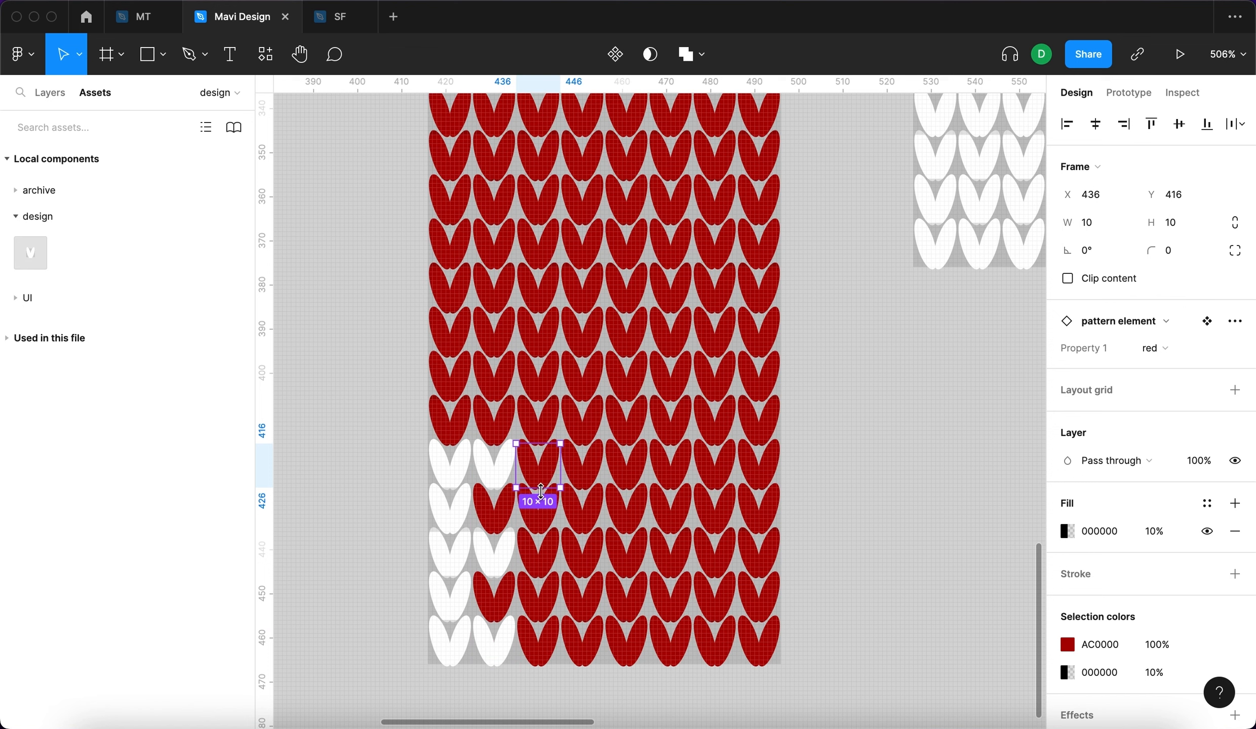
{"action": "left_click", "coordinate": [547, 507], "text": "shift"}
{"action": "left_click", "coordinate": [547, 554], "text": "shift"}
{"action": "left_click", "coordinate": [547, 600], "text": "shift"}
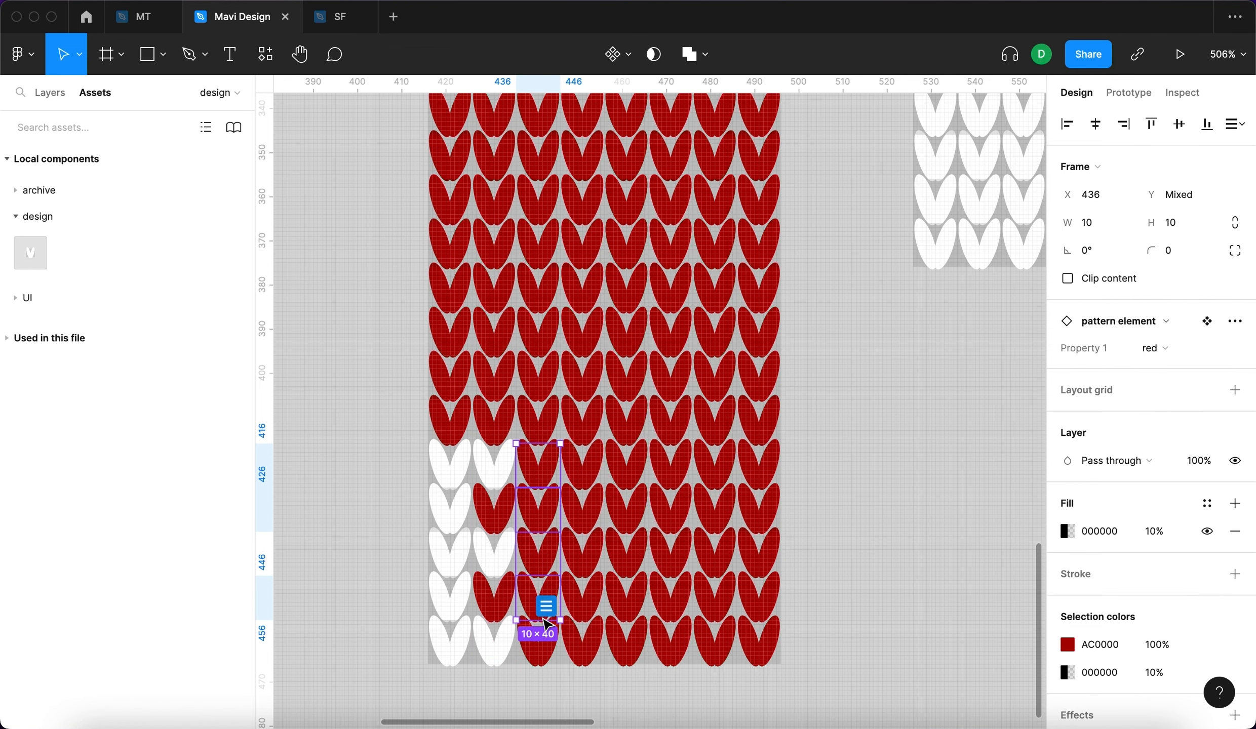
{"action": "left_click", "coordinate": [547, 648], "text": "shift"}
{"action": "left_click", "coordinate": [1160, 345]}
{"action": "left_click", "coordinate": [1160, 360]}
{"action": "left_click", "coordinate": [861, 518]}
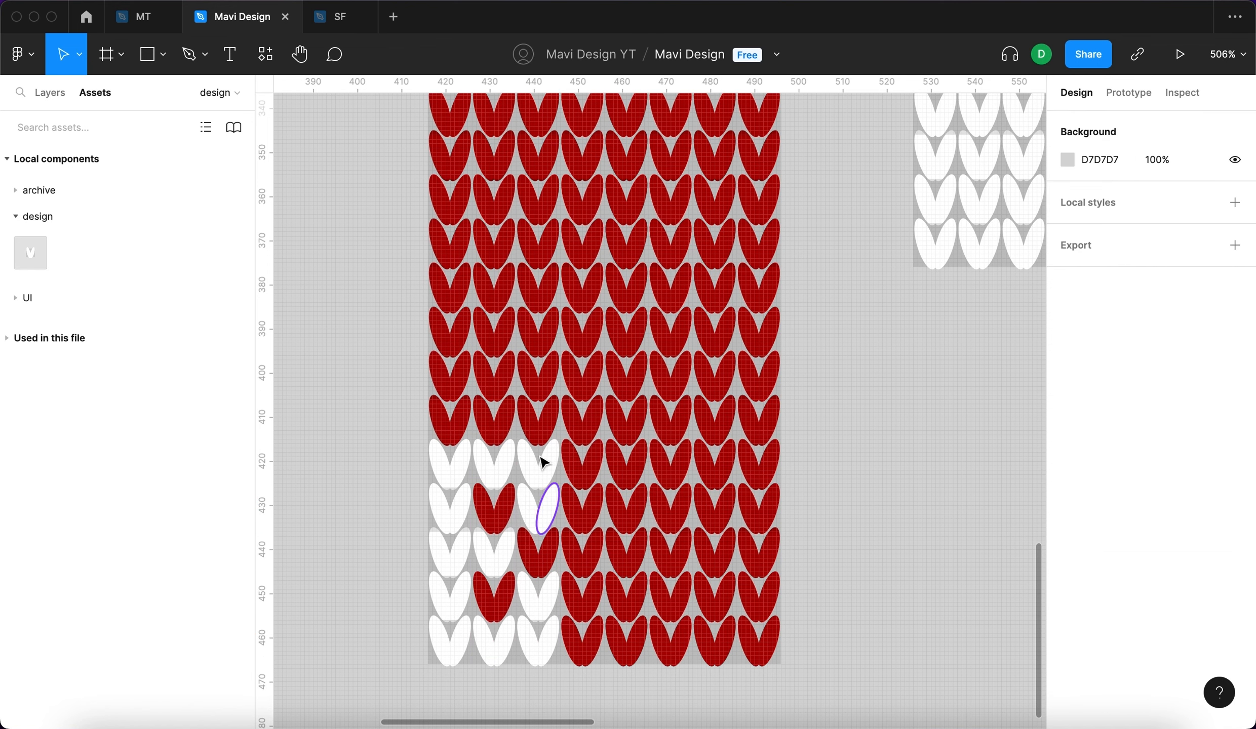
In the fourth column's bottom five elements, switch the first, third and fifth to the white variant.
{"action": "left_click", "coordinate": [588, 557]}
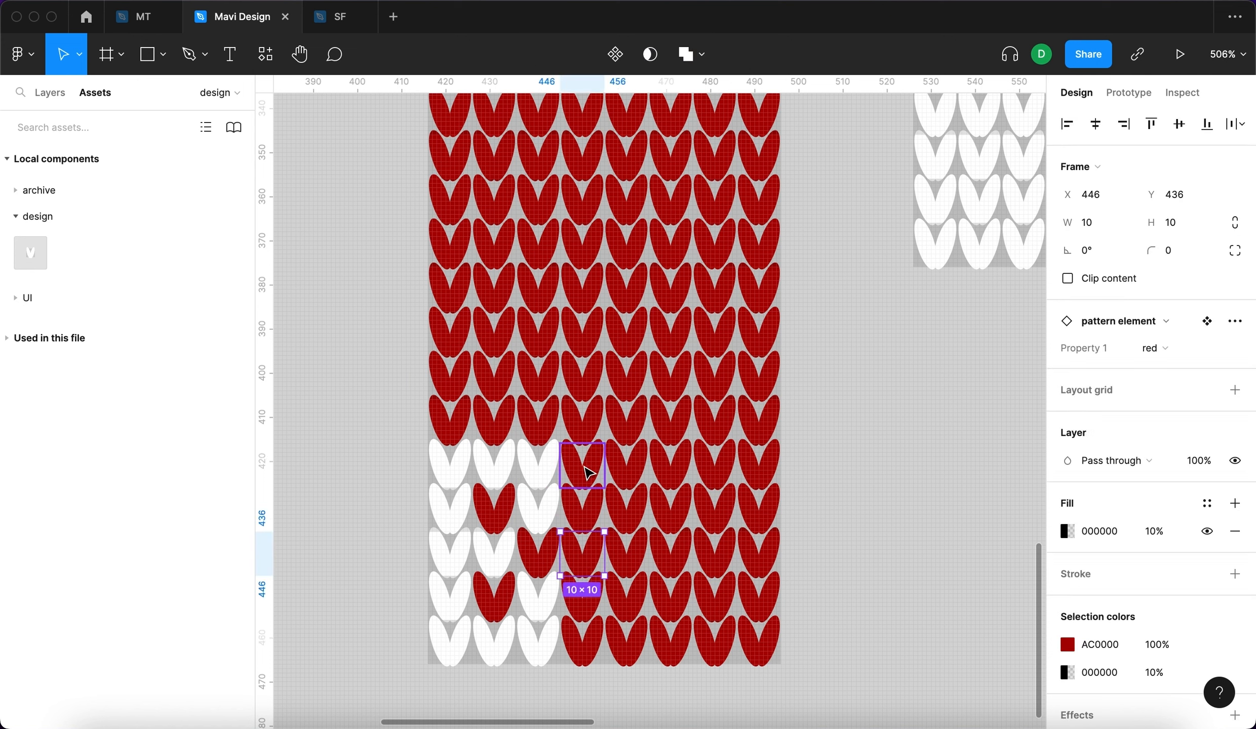
{"action": "left_click", "coordinate": [587, 474], "text": "shift"}
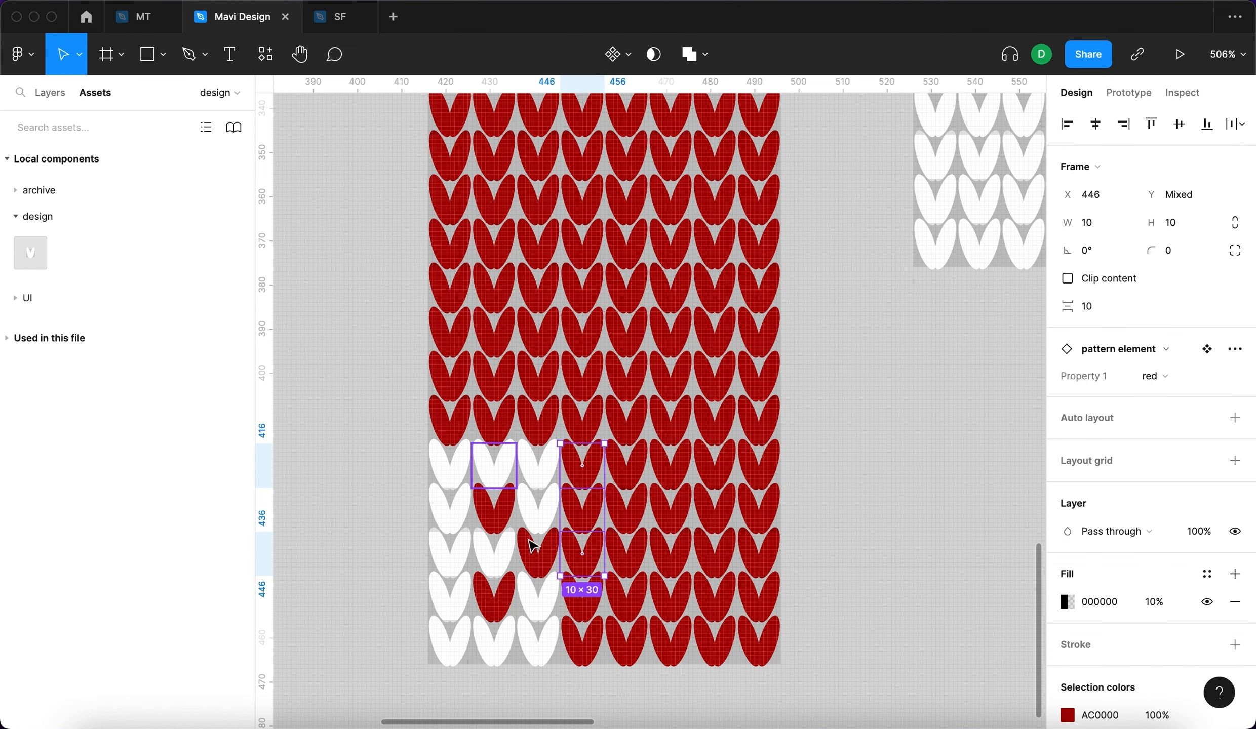
{"action": "left_click", "coordinate": [587, 661], "text": "shift"}
{"action": "left_click", "coordinate": [1155, 376]}
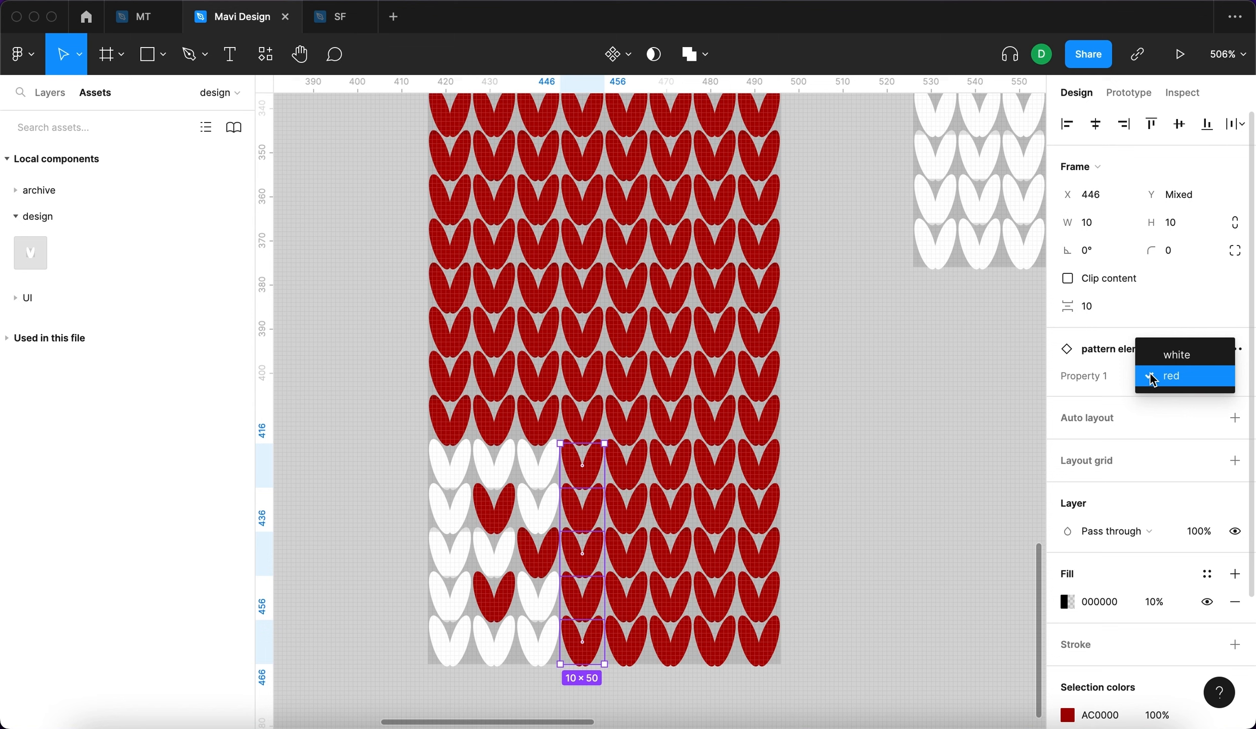
{"action": "left_click", "coordinate": [1152, 353]}
Switch all five bottom elements of the fifth column to the white variant.
{"action": "left_click", "coordinate": [623, 653]}
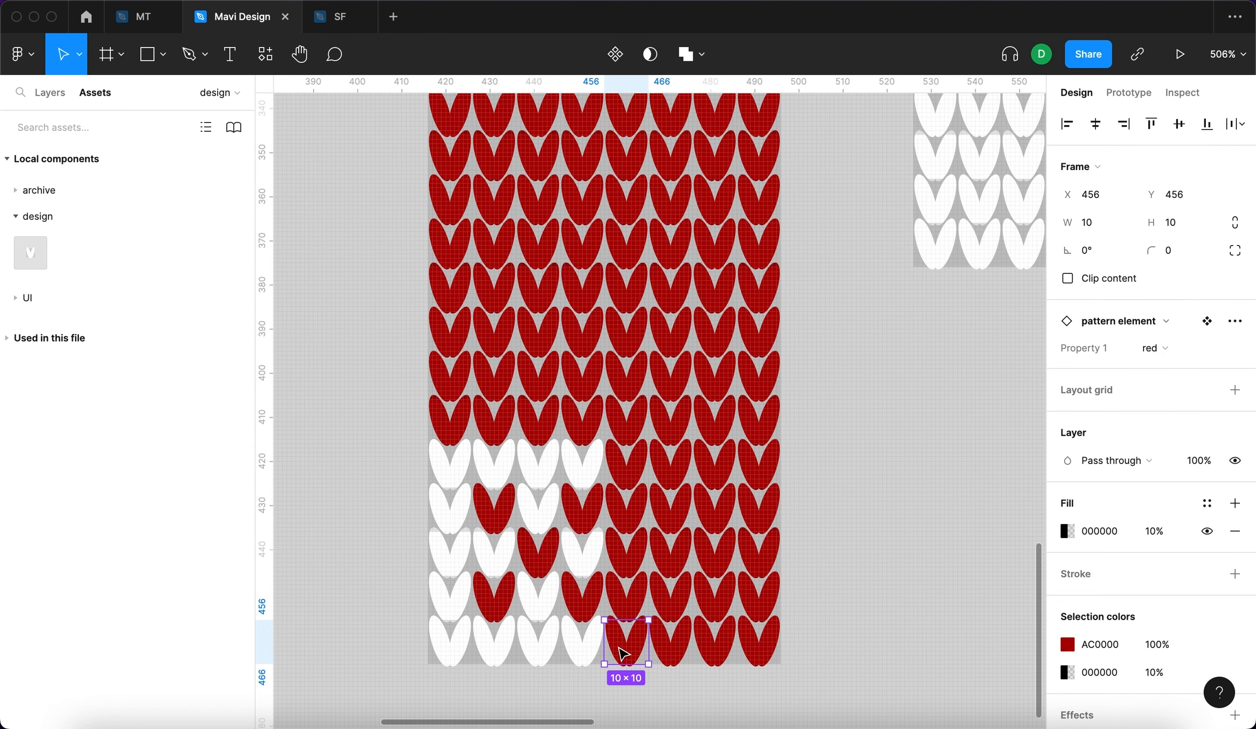
{"action": "left_click", "coordinate": [627, 609], "text": "shift"}
{"action": "left_click", "coordinate": [627, 561], "text": "shift"}
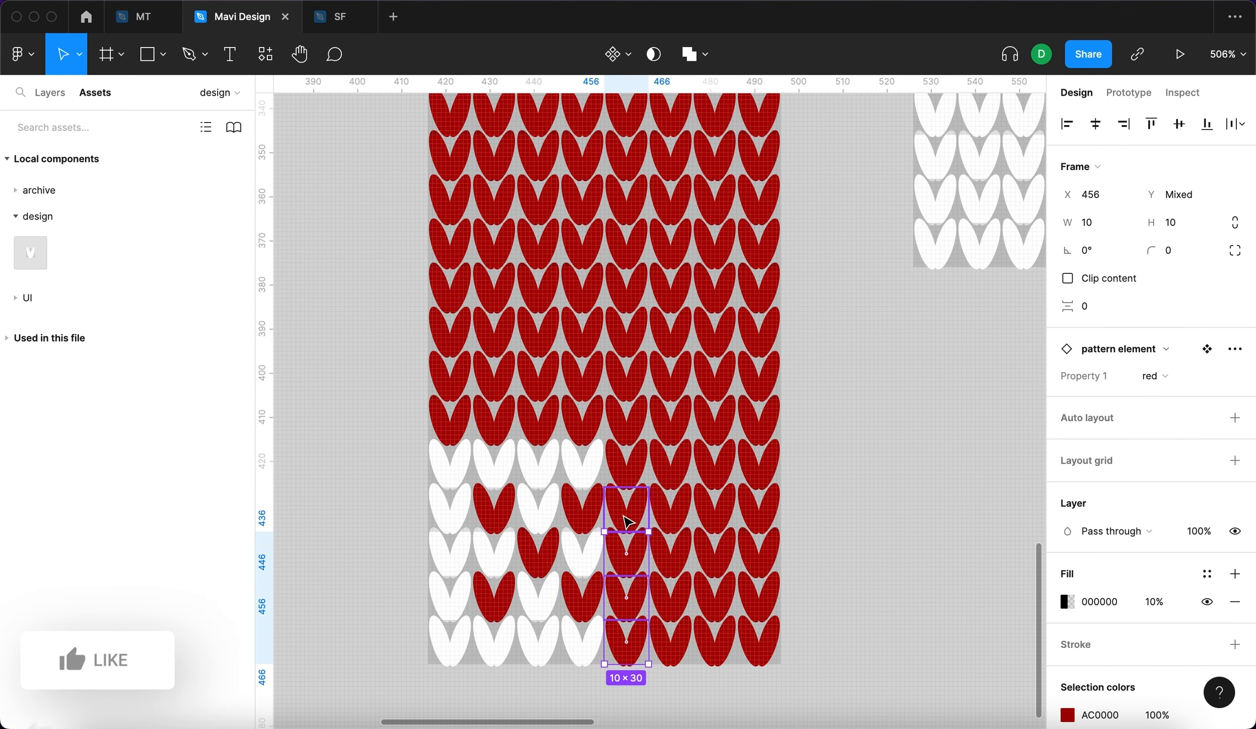
{"action": "left_click", "coordinate": [627, 517], "text": "shift"}
{"action": "left_click", "coordinate": [627, 471], "text": "shift"}
{"action": "left_click", "coordinate": [1189, 383]}
{"action": "left_click", "coordinate": [1177, 354]}
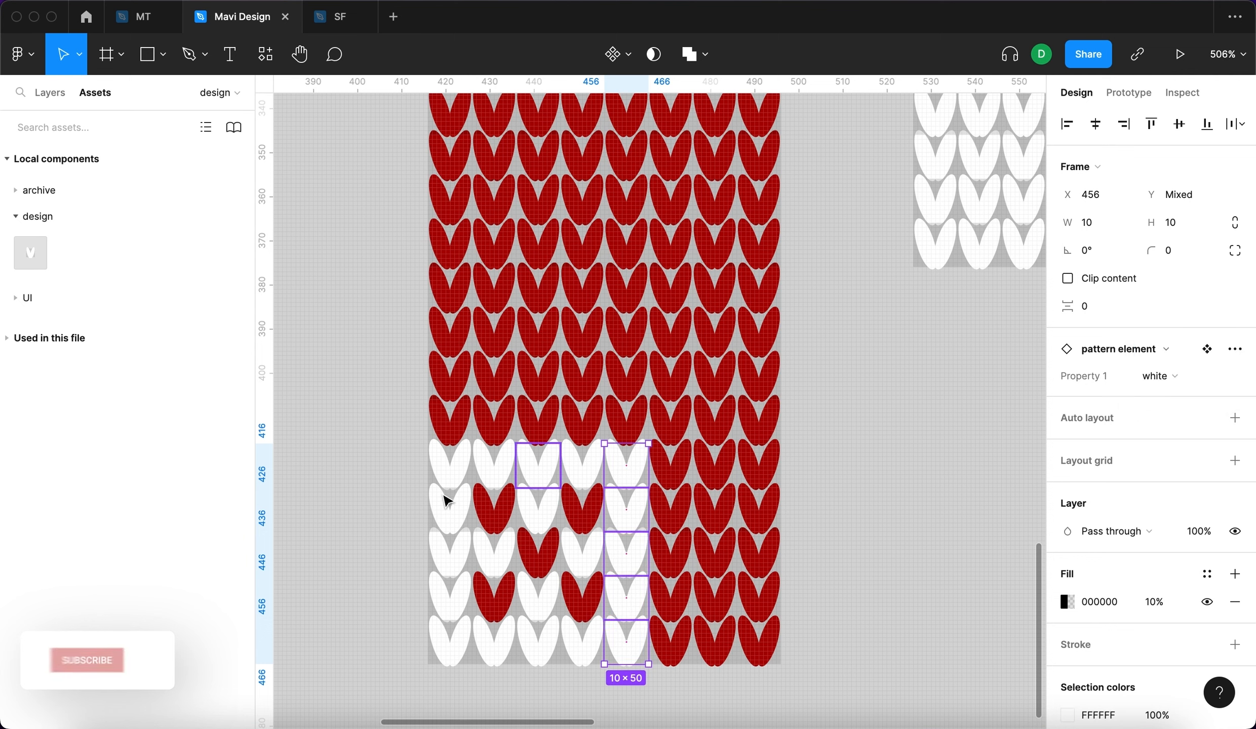
{"action": "left_click", "coordinate": [361, 462]}
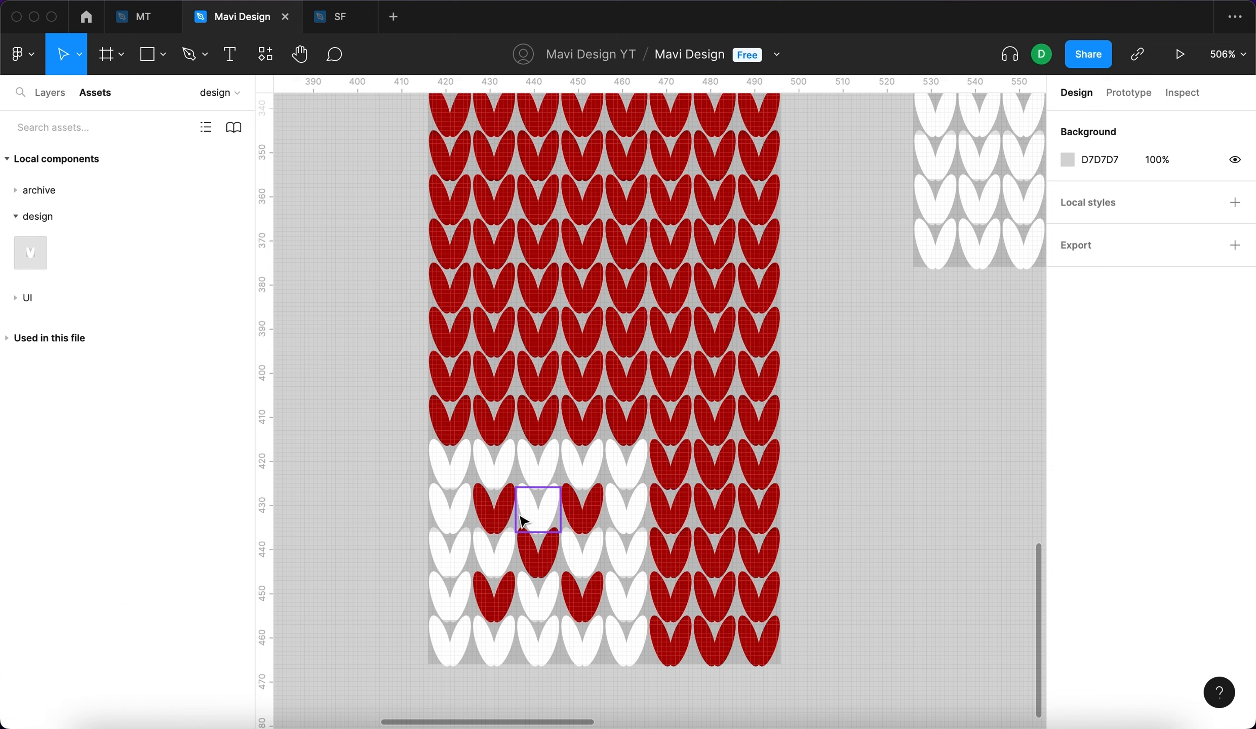
In the sixth column's bottom five elements, switch the first, third and fifth to the white variant.
{"action": "left_click", "coordinate": [683, 473]}
{"action": "left_click", "coordinate": [666, 554], "text": "shift"}
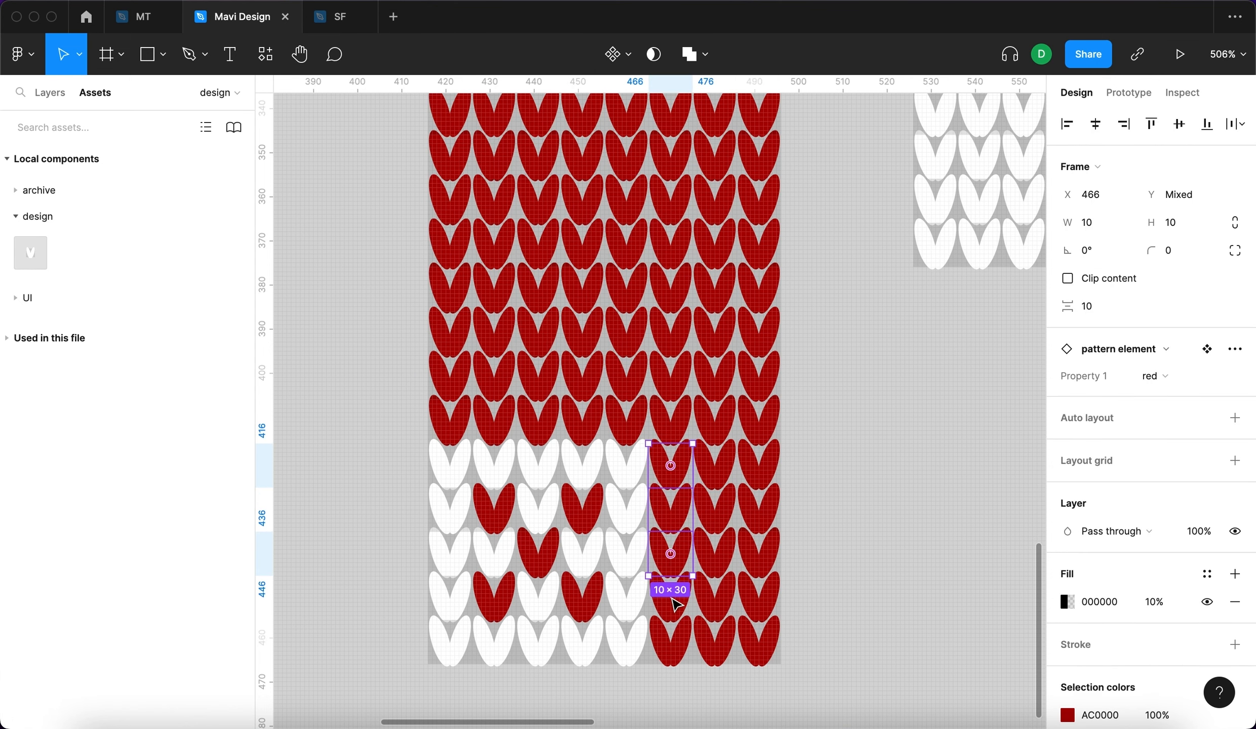
{"action": "left_click", "coordinate": [680, 640], "text": "shift"}
{"action": "left_click", "coordinate": [1159, 375]}
{"action": "left_click", "coordinate": [1176, 355]}
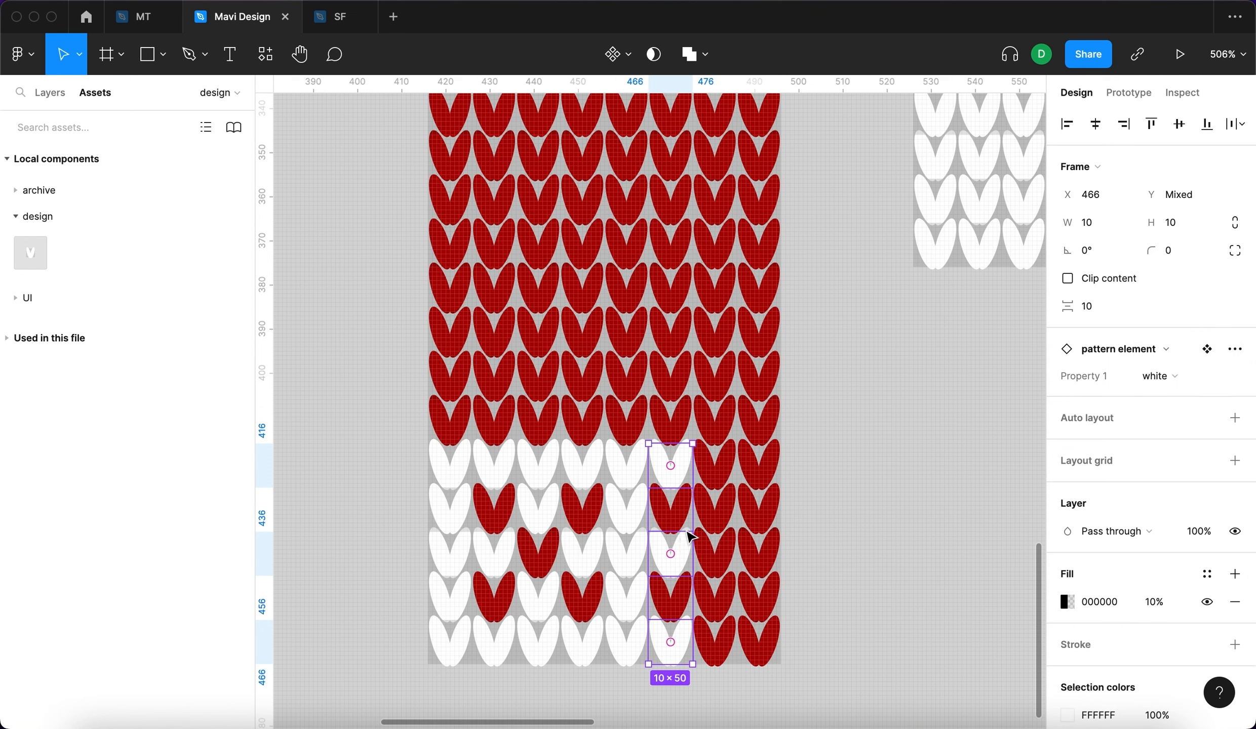
In the seventh column's bottom five elements, switch all but the middle one to the white variant.
{"action": "left_click", "coordinate": [715, 465]}
{"action": "left_click", "coordinate": [714, 509], "text": "shift"}
{"action": "left_click", "coordinate": [725, 598], "text": "shift"}
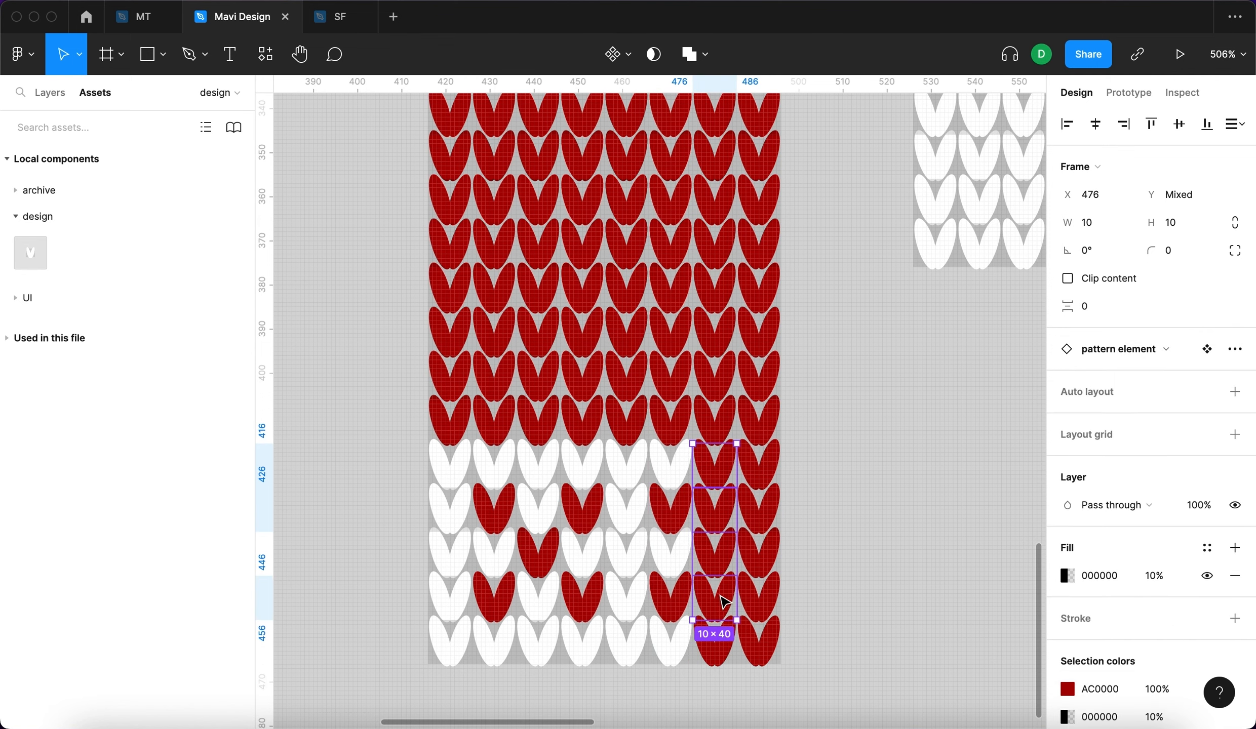
{"action": "left_click", "coordinate": [724, 641], "text": "shift"}
{"action": "left_click", "coordinate": [1157, 348]}
{"action": "left_click", "coordinate": [1165, 328]}
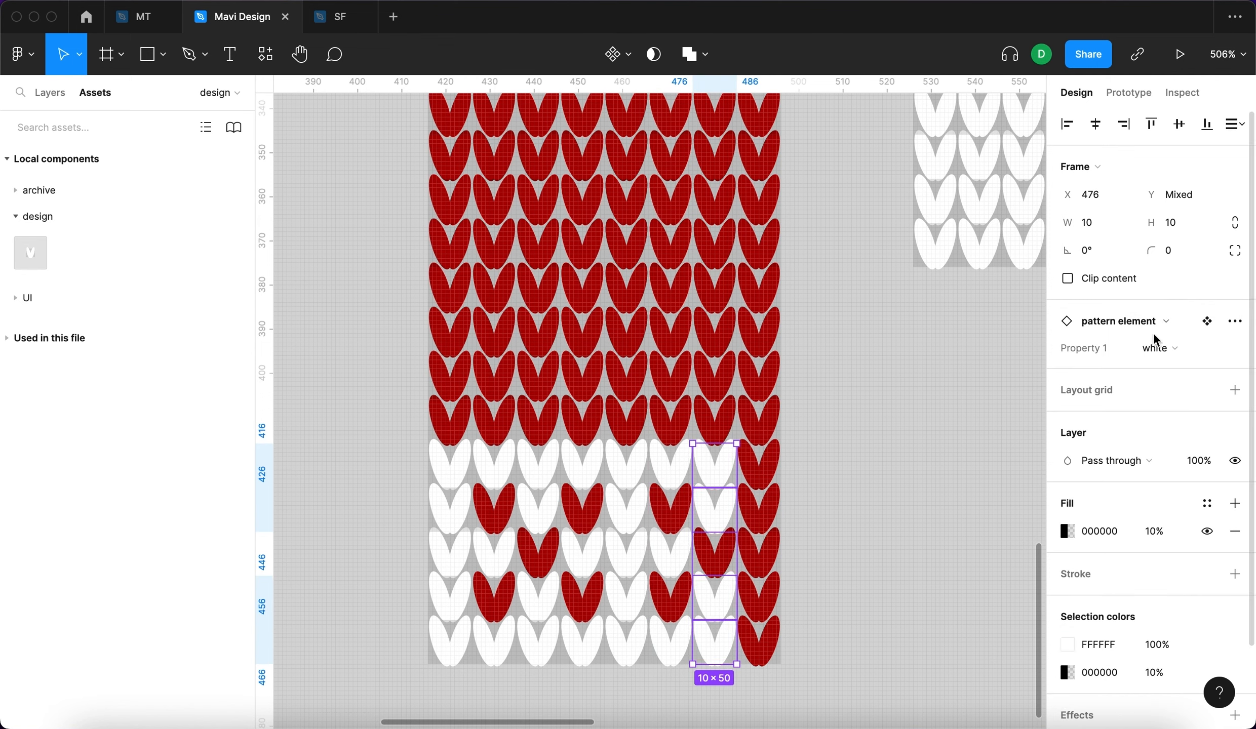
In the eighth column's bottom five elements, switch the first, third and fifth to the white variant.
{"action": "left_click", "coordinate": [765, 554]}
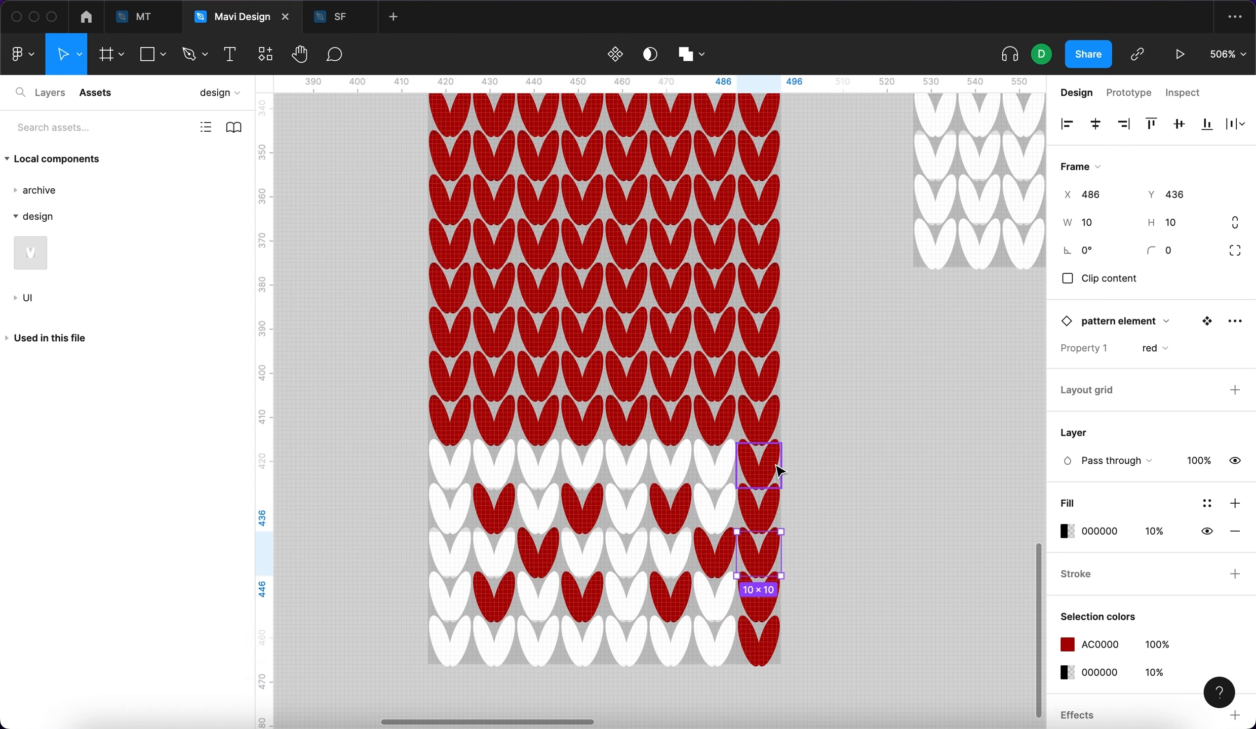
{"action": "left_click", "coordinate": [780, 465], "text": "shift"}
{"action": "left_click", "coordinate": [760, 643], "text": "shift"}
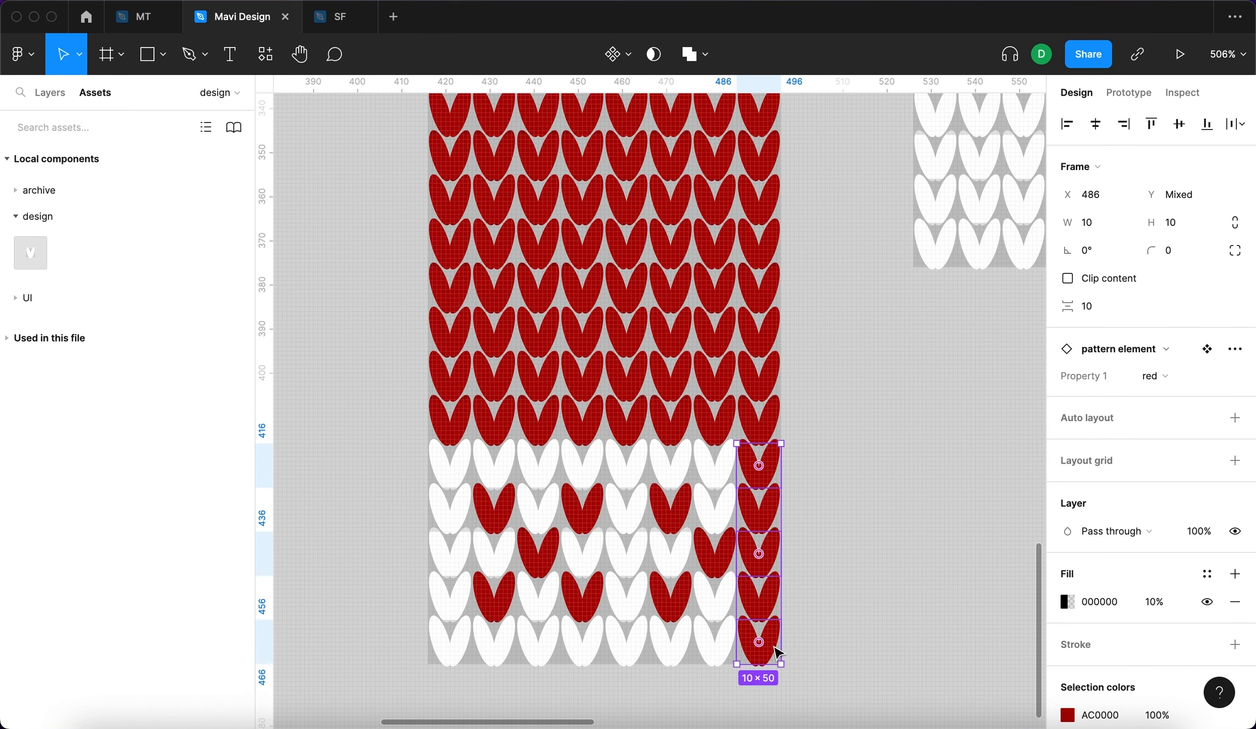
{"action": "left_click", "coordinate": [1154, 375]}
{"action": "left_click", "coordinate": [1175, 355]}
{"action": "left_click", "coordinate": [904, 537]}
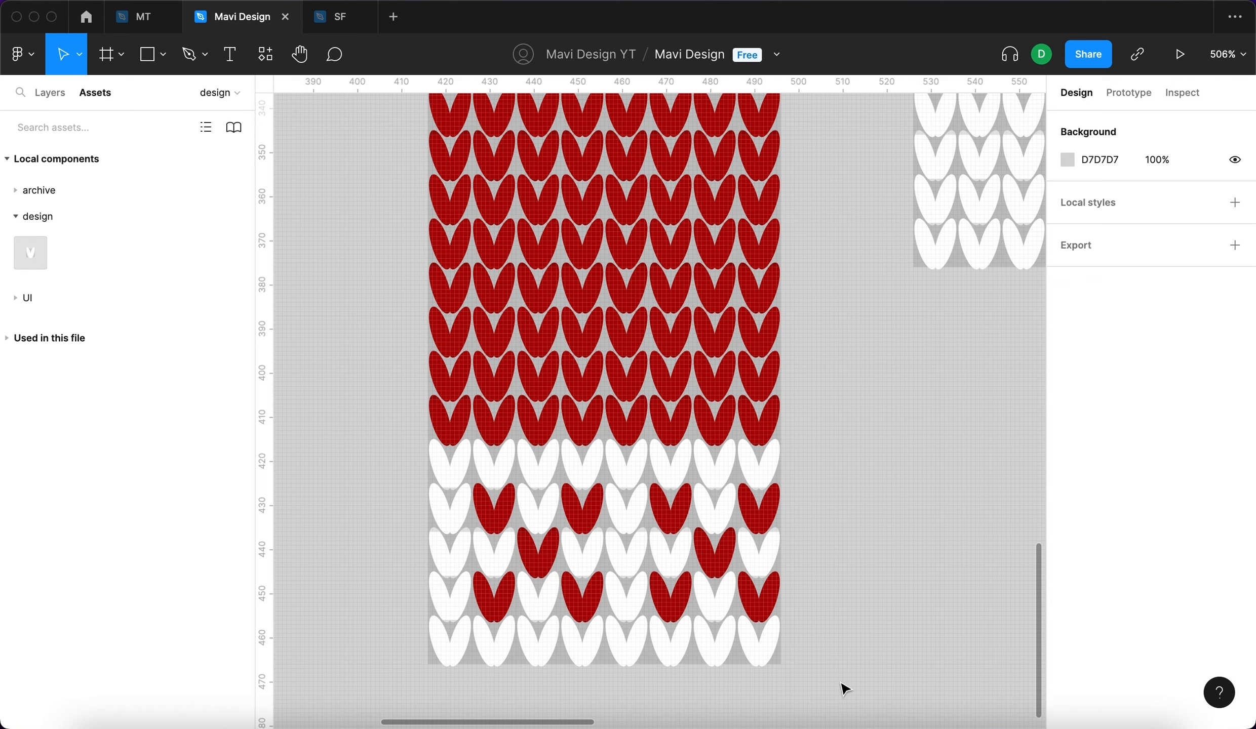
Place a copy of the five-row bottom band directly beside it to check the pattern repeat, and delete the copy.
{"action": "left_click_drag", "start_coordinate": [838, 681], "coordinate": [816, 477]}
{"action": "left_click", "coordinate": [898, 407]}
{"action": "scroll", "coordinate": [898, 407], "scroll_direction": "down", "scroll_amount": 5}
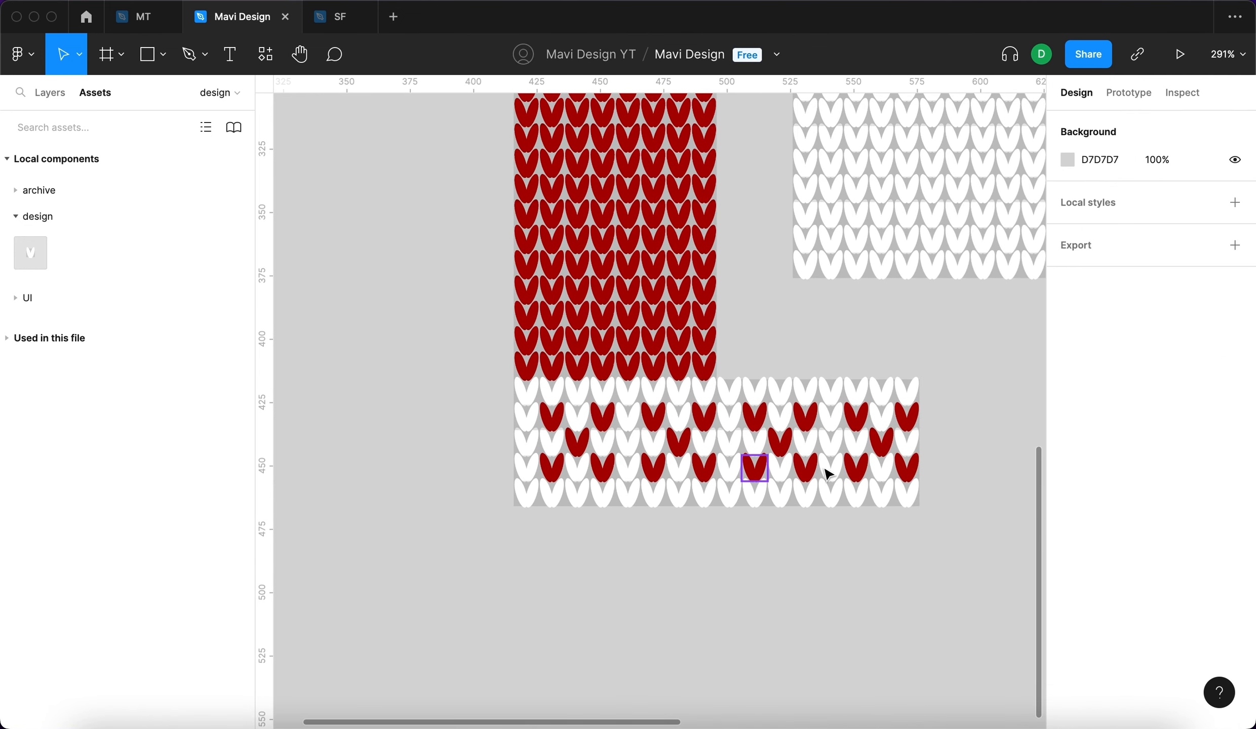
{"action": "left_click_drag", "start_coordinate": [951, 555], "coordinate": [740, 372]}
{"action": "key", "text": "BackSpace"}
Switch the first-column elements in the second and fifth rows above the bottom band to the white variant.
{"action": "scroll", "coordinate": [763, 403], "scroll_direction": "up", "scroll_amount": 2}
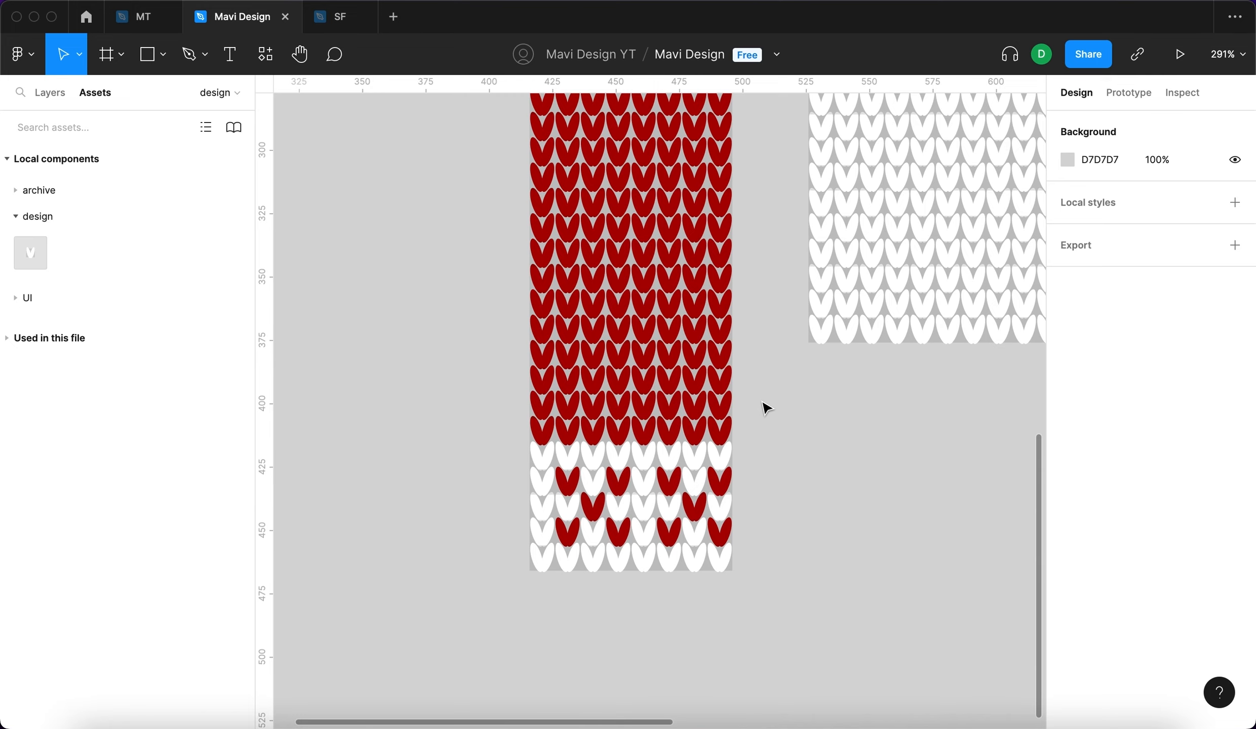
{"action": "scroll", "coordinate": [578, 348], "scroll_direction": "up", "scroll_amount": 6}
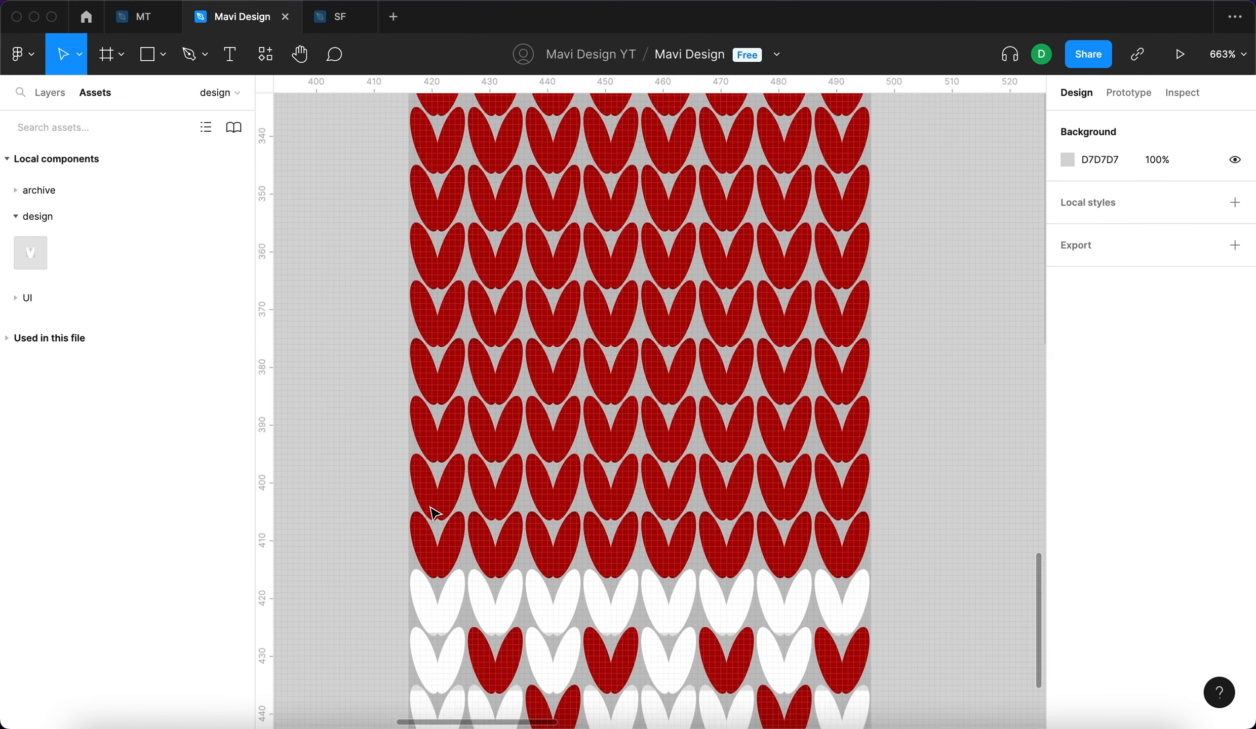
{"action": "scroll", "coordinate": [434, 512], "scroll_direction": "down", "scroll_amount": 1}
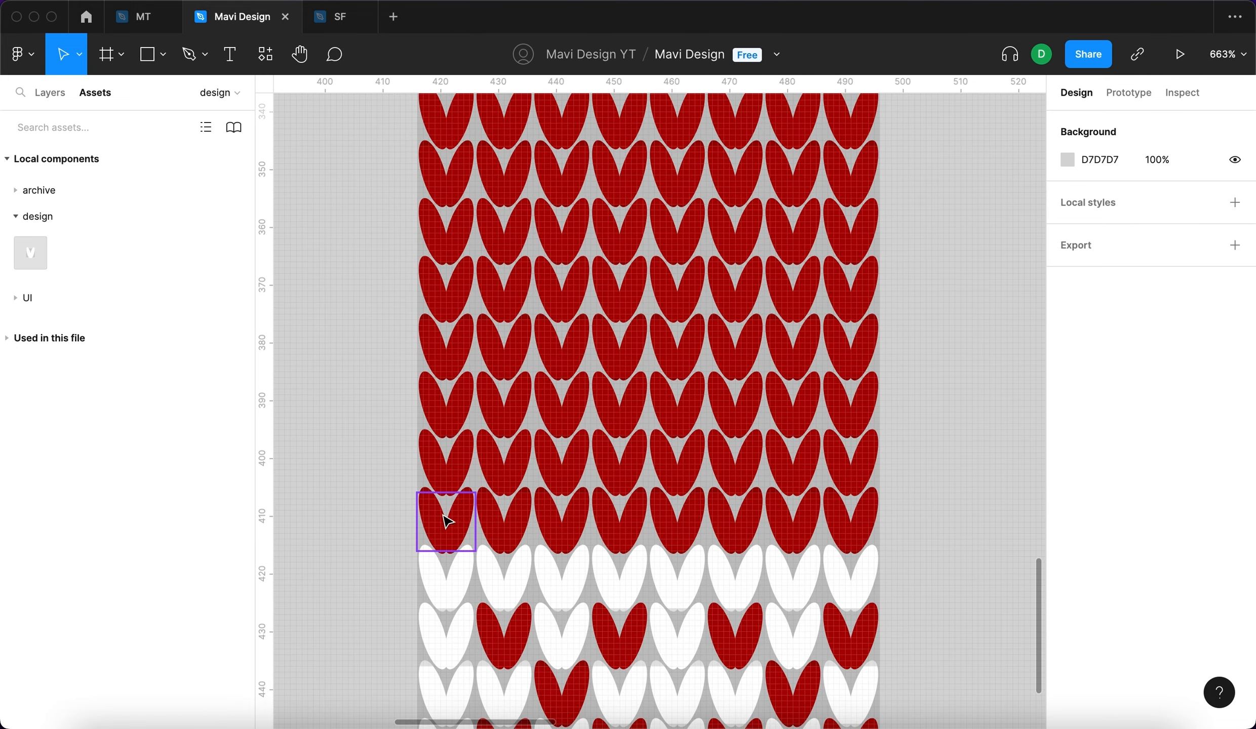
{"action": "left_click", "coordinate": [453, 489]}
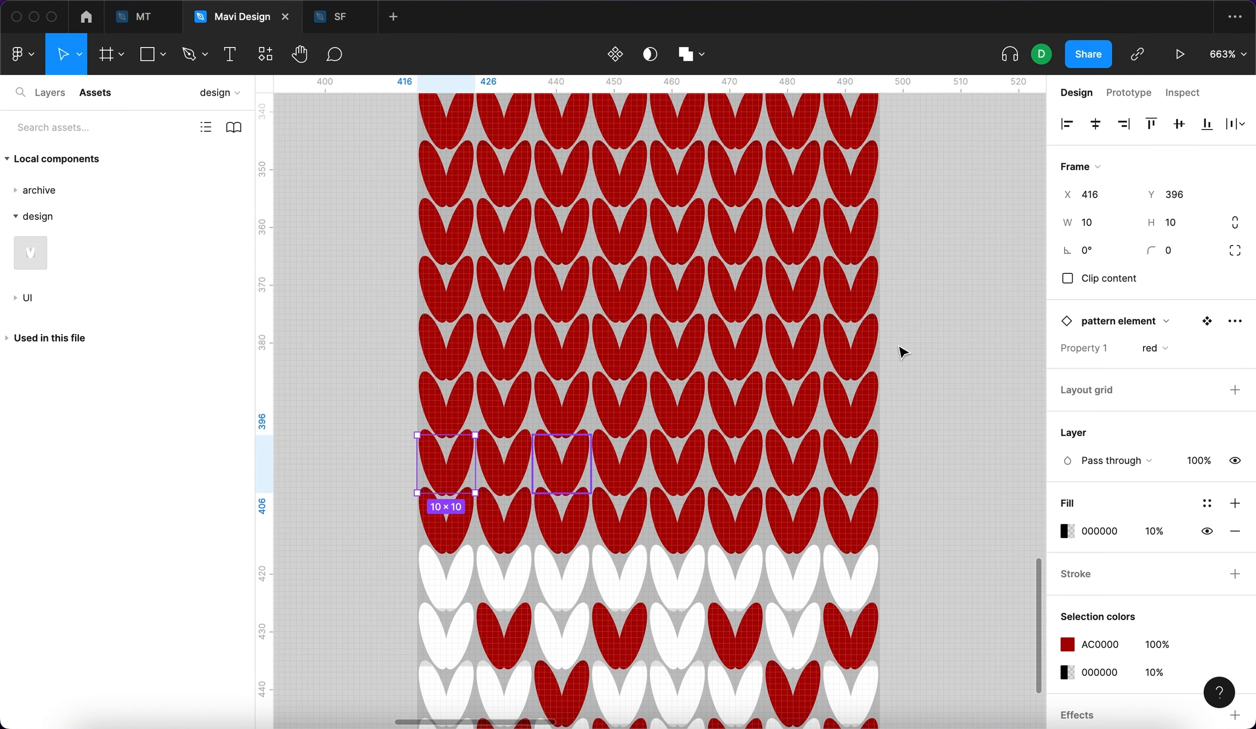
{"action": "left_click", "coordinate": [1179, 350]}
{"action": "left_click", "coordinate": [1160, 328]}
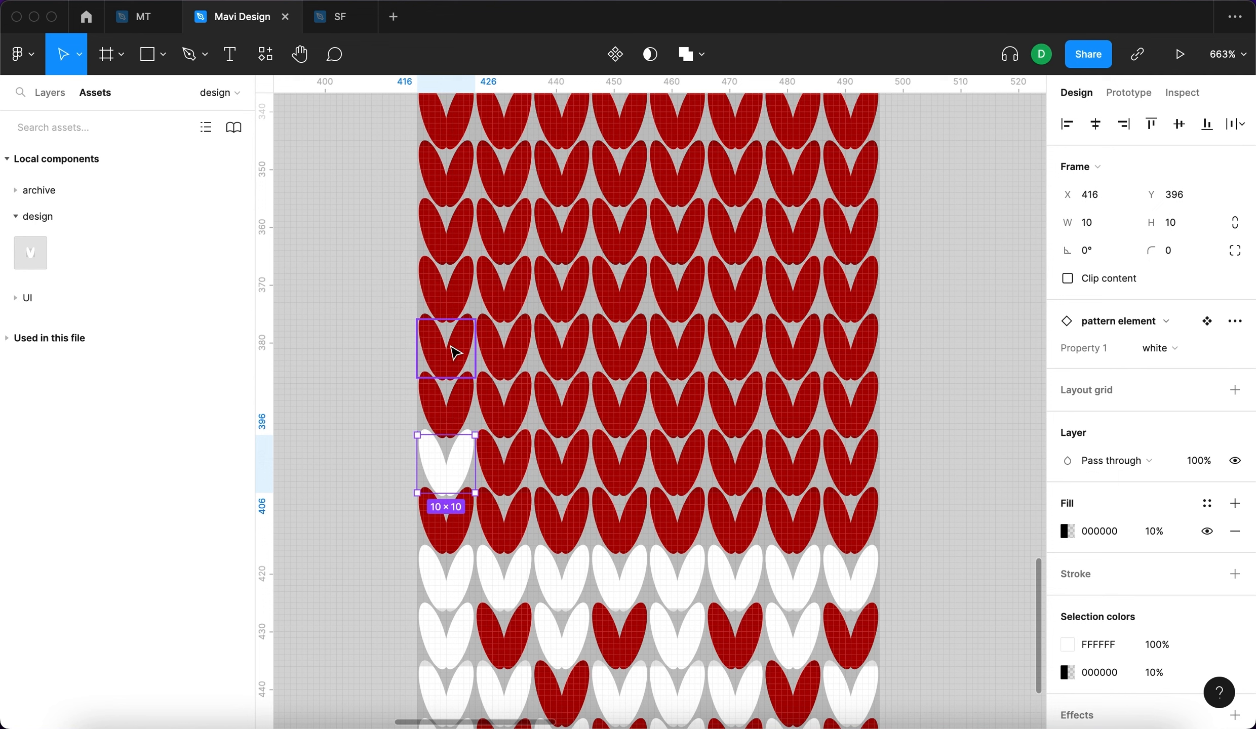
{"action": "left_click", "coordinate": [450, 304]}
{"action": "left_click", "coordinate": [1160, 348]}
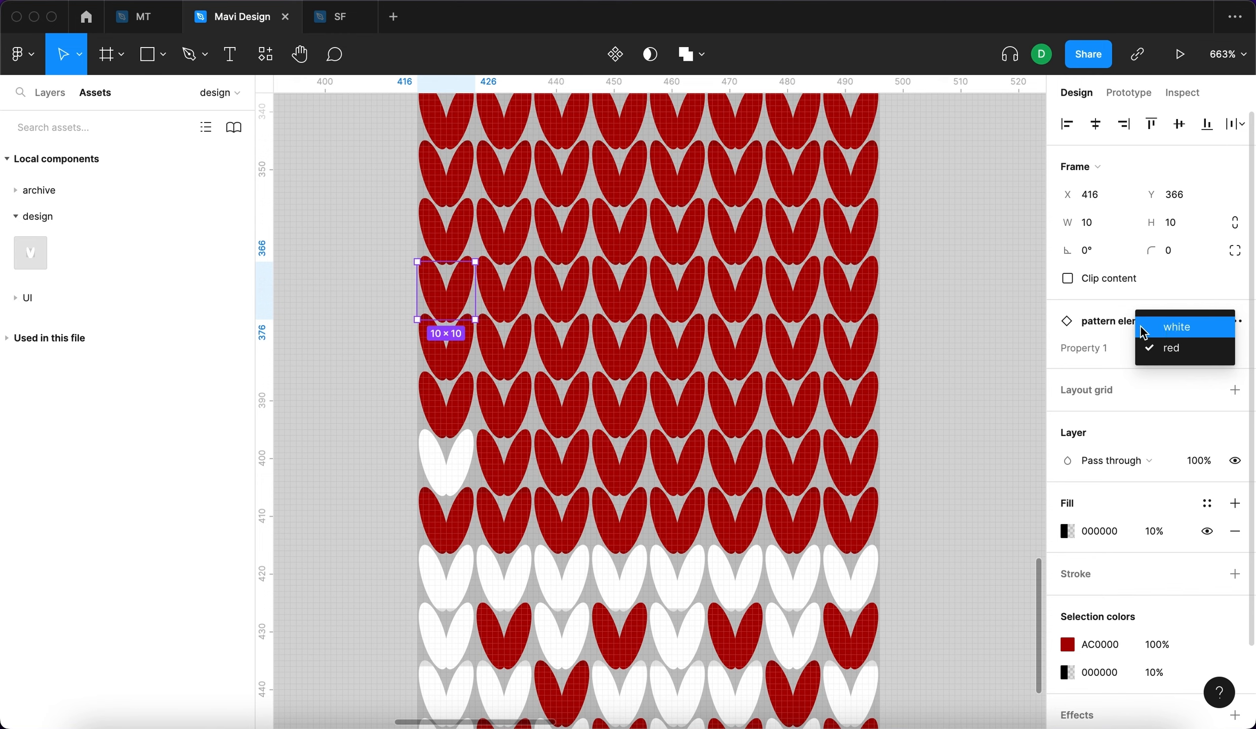
{"action": "left_click", "coordinate": [1144, 332]}
{"action": "left_click", "coordinate": [925, 404]}
Switch the entire fifth row above the bottom band to the white variant.
{"action": "scroll", "coordinate": [926, 403], "scroll_direction": "down", "scroll_amount": 5}
{"action": "scroll", "coordinate": [925, 404], "scroll_direction": "up", "scroll_amount": 3}
{"action": "scroll", "coordinate": [765, 454], "scroll_direction": "right", "scroll_amount": 1}
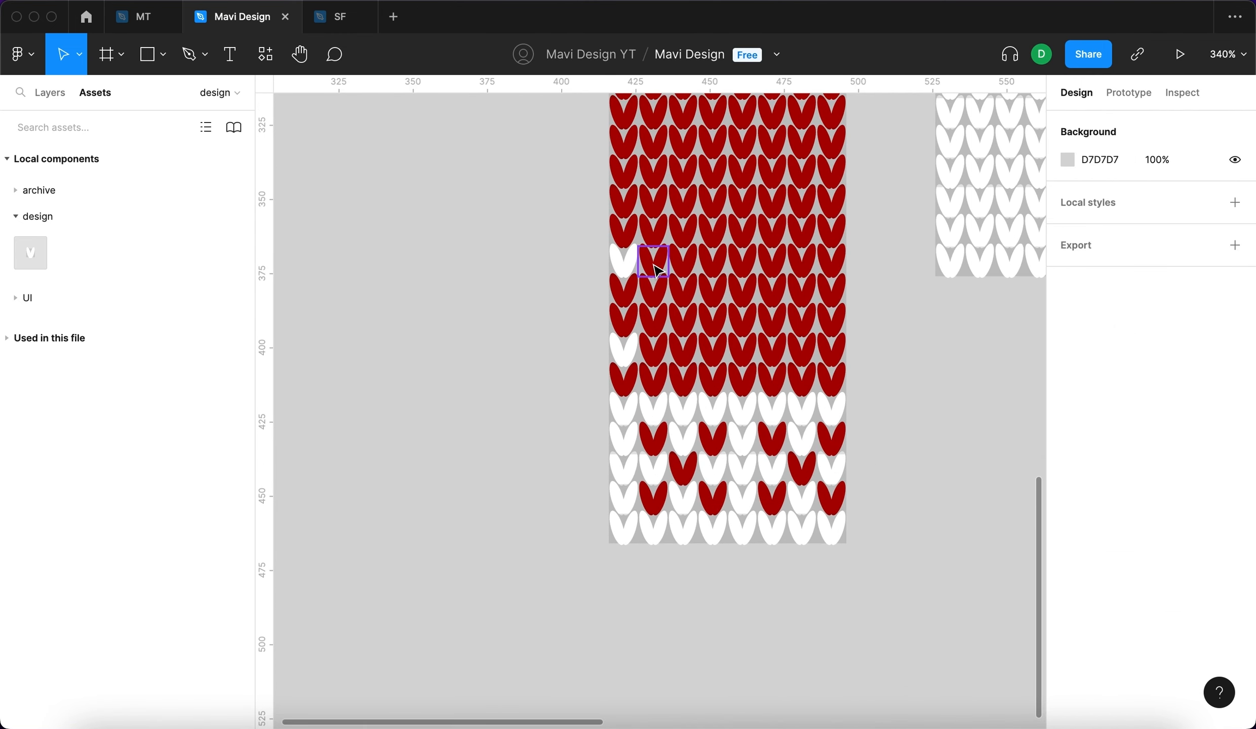
{"action": "left_click_drag", "start_coordinate": [881, 261], "coordinate": [593, 261]}
{"action": "left_click", "coordinate": [1160, 376]}
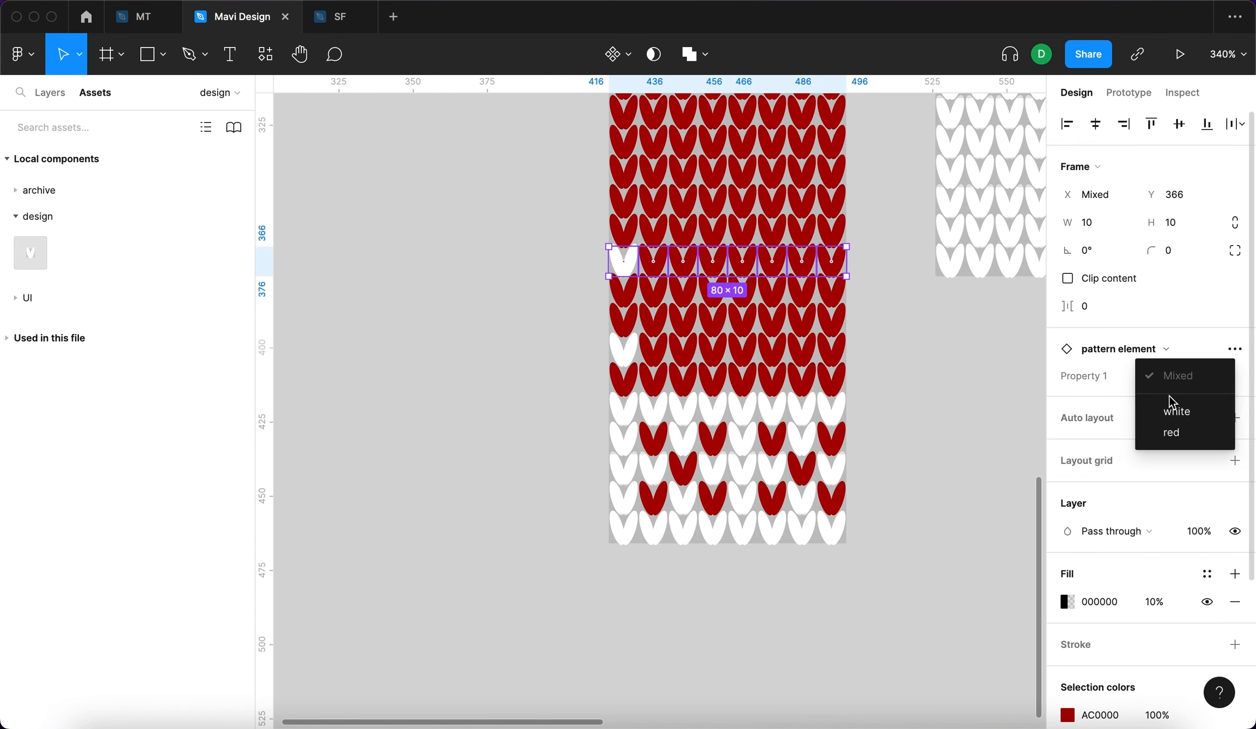
{"action": "left_click", "coordinate": [1174, 412]}
{"action": "left_click", "coordinate": [962, 396]}
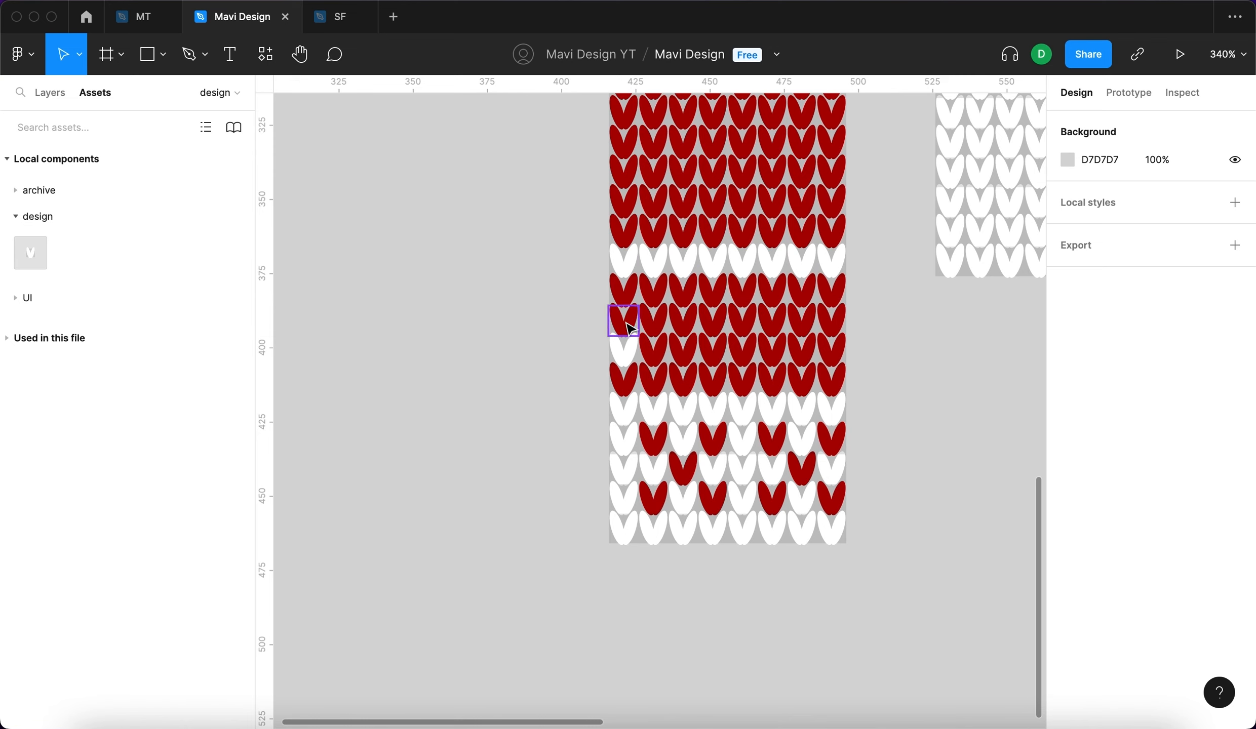
Switch the second and fourth elements of the third row above the band and the third element of the second row to white.
{"action": "left_click", "coordinate": [652, 328]}
{"action": "left_click", "coordinate": [691, 353], "text": "shift"}
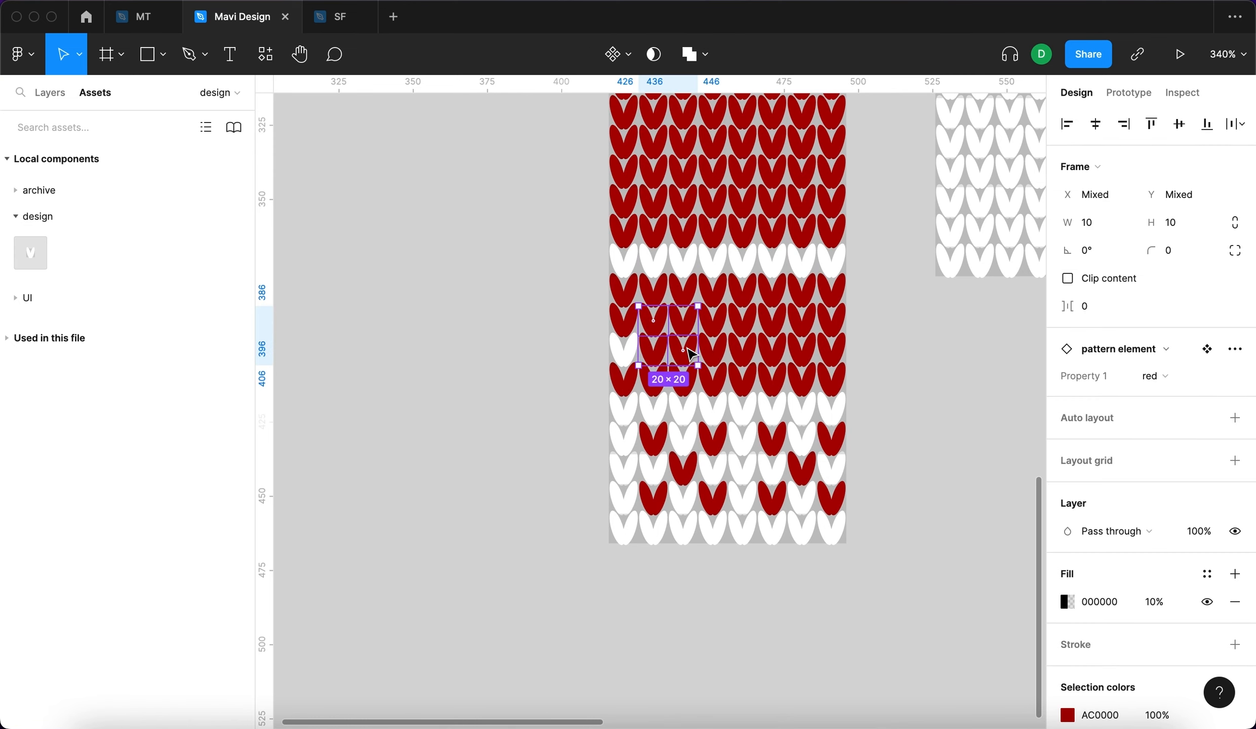
{"action": "left_click", "coordinate": [714, 328], "text": "shift"}
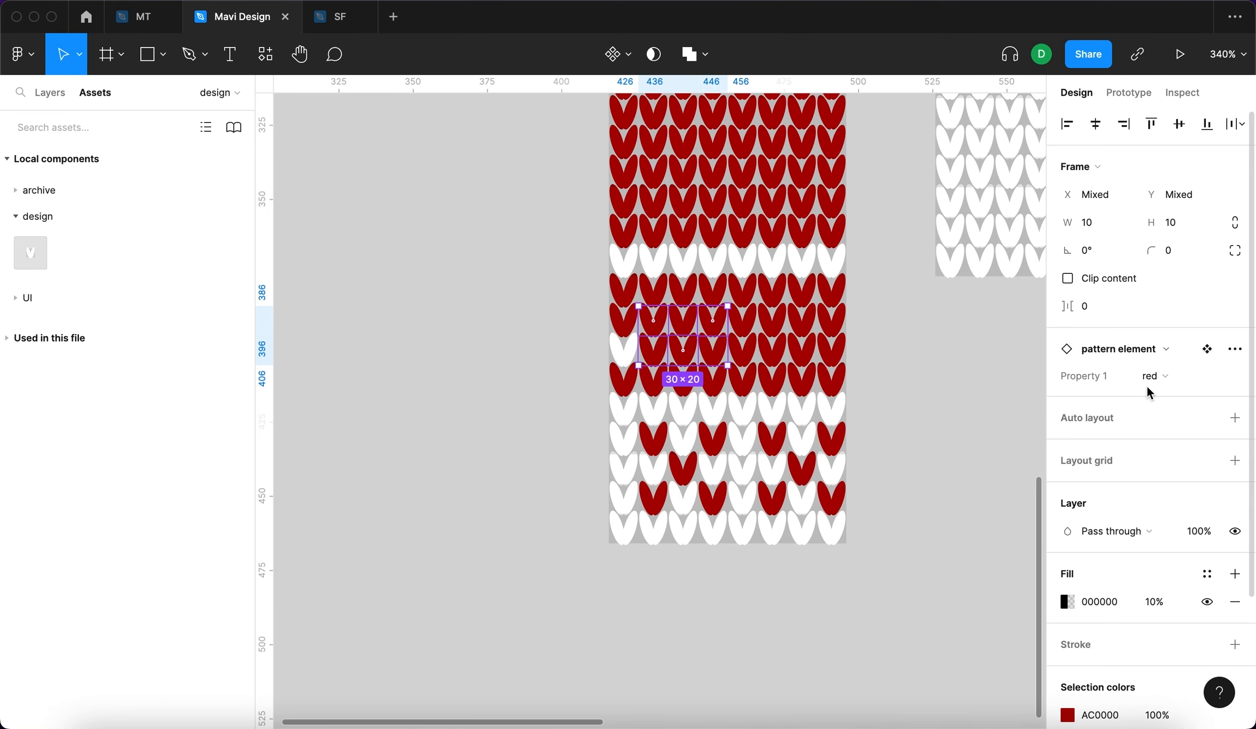
{"action": "left_click", "coordinate": [1152, 376]}
{"action": "left_click", "coordinate": [1161, 355]}
{"action": "left_click", "coordinate": [970, 395]}
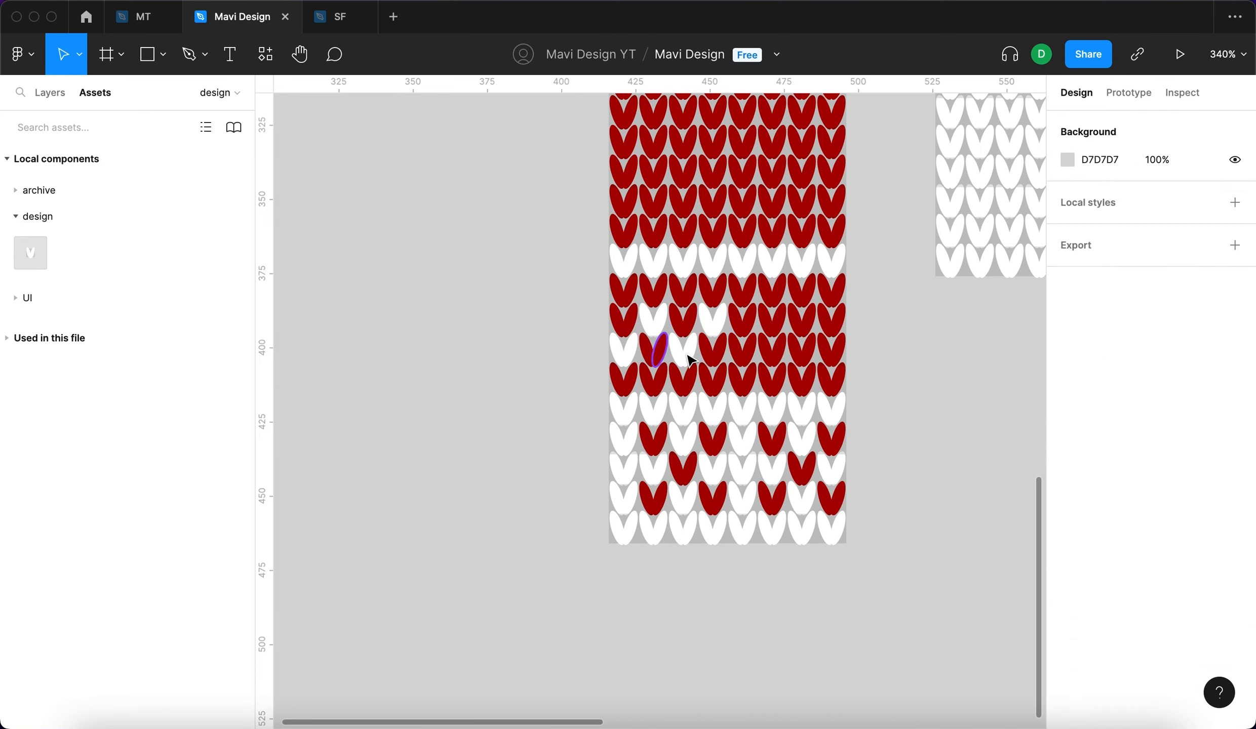
Extend the checker to white in columns five to eight: fifth and seventh elements of the second row above the band, sixth and eighth of the third.
{"action": "left_click", "coordinate": [742, 351]}
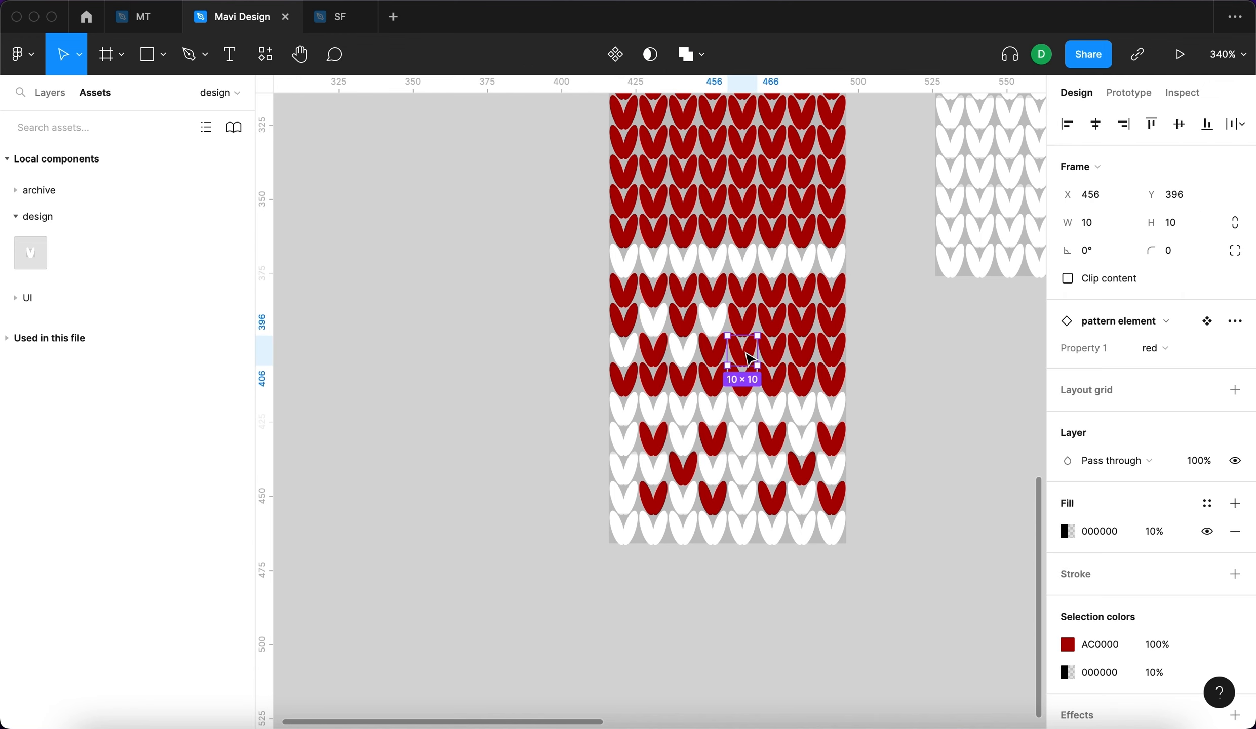
{"action": "left_click", "coordinate": [783, 324], "text": "shift"}
{"action": "left_click", "coordinate": [1154, 376]}
{"action": "left_click", "coordinate": [1161, 355]}
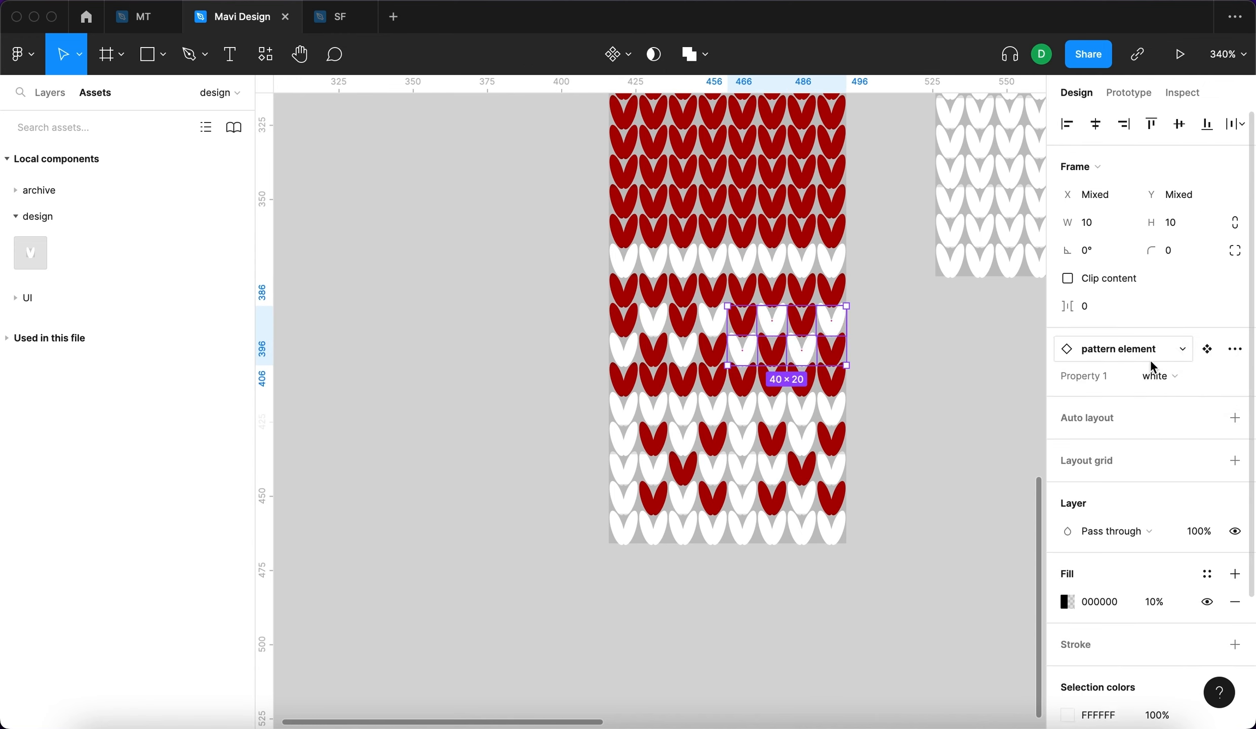
{"action": "left_click", "coordinate": [972, 412]}
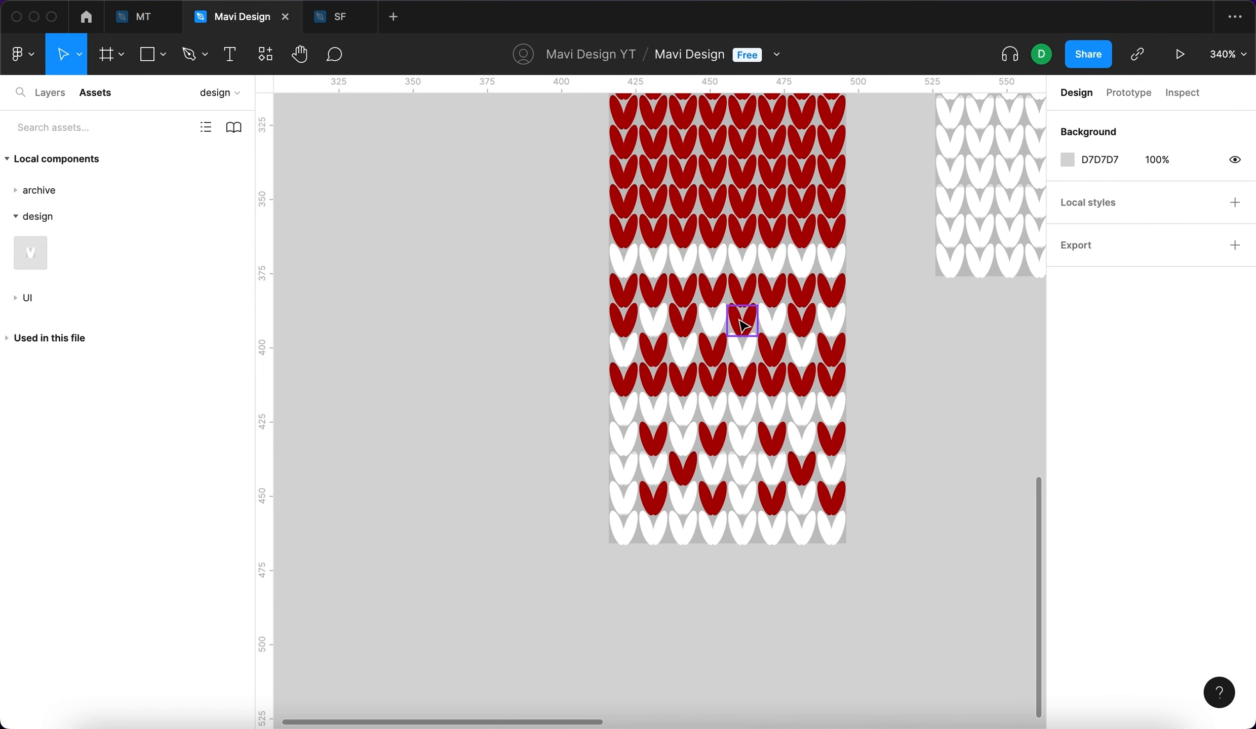
Switch the first-column elements in the seventh, ninth and tenth rows above the bottom band to the white variant.
{"action": "scroll", "coordinate": [884, 428], "scroll_direction": "up", "scroll_amount": 3}
{"action": "scroll", "coordinate": [884, 428], "scroll_direction": "right", "scroll_amount": 3}
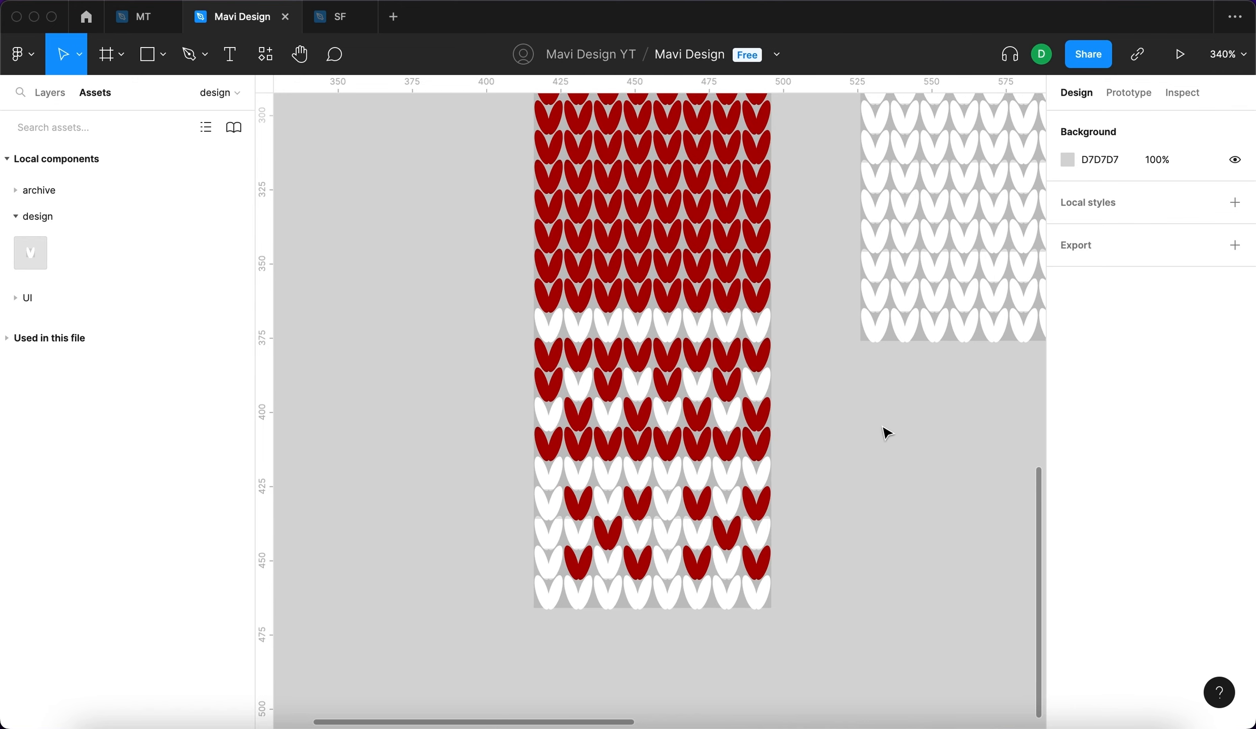
{"action": "scroll", "coordinate": [886, 433], "scroll_direction": "up", "scroll_amount": 4}
{"action": "scroll", "coordinate": [885, 433], "scroll_direction": "right", "scroll_amount": 4}
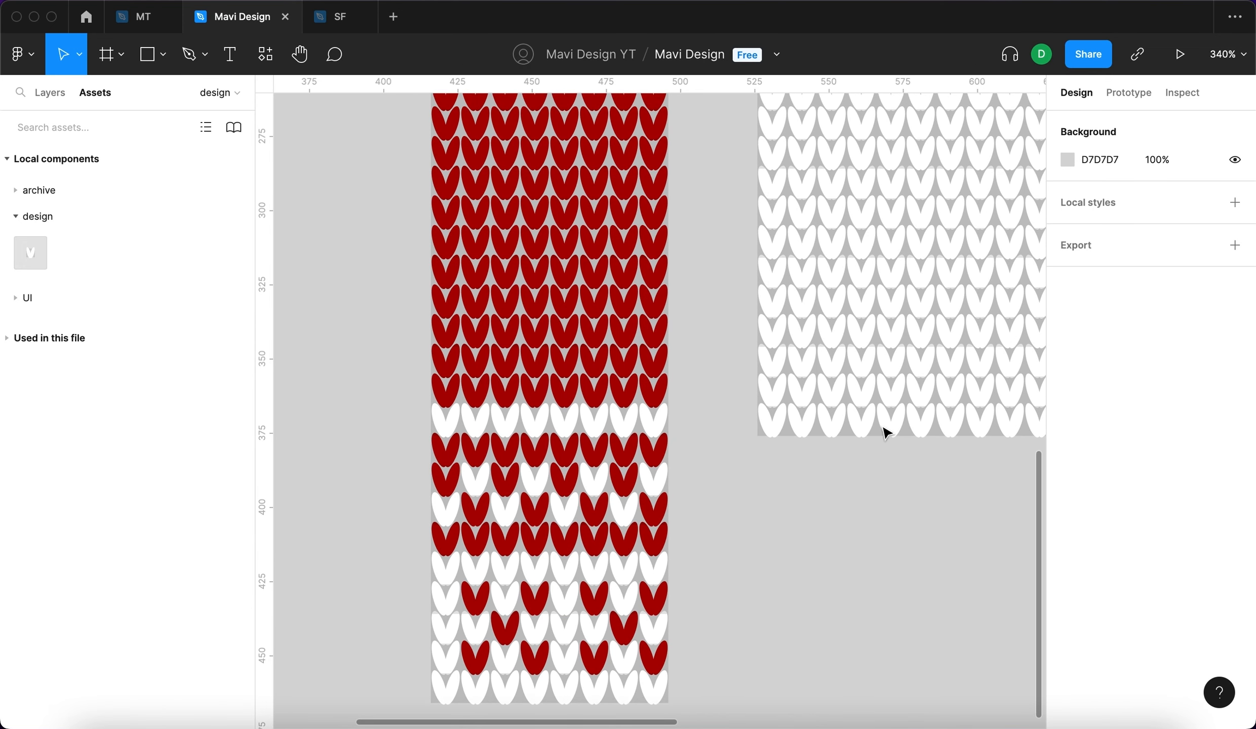
{"action": "scroll", "coordinate": [885, 433], "scroll_direction": "up", "scroll_amount": 1}
{"action": "scroll", "coordinate": [885, 433], "scroll_direction": "right", "scroll_amount": 1}
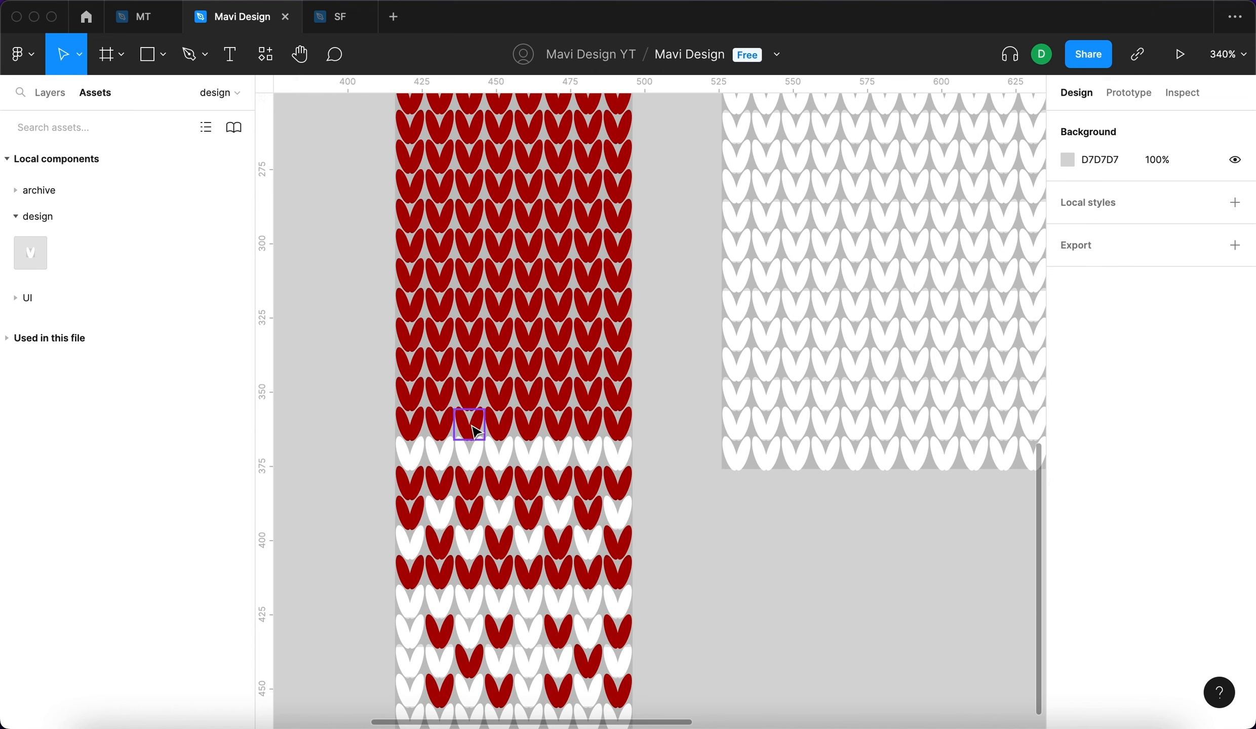
{"action": "left_click", "coordinate": [415, 400]}
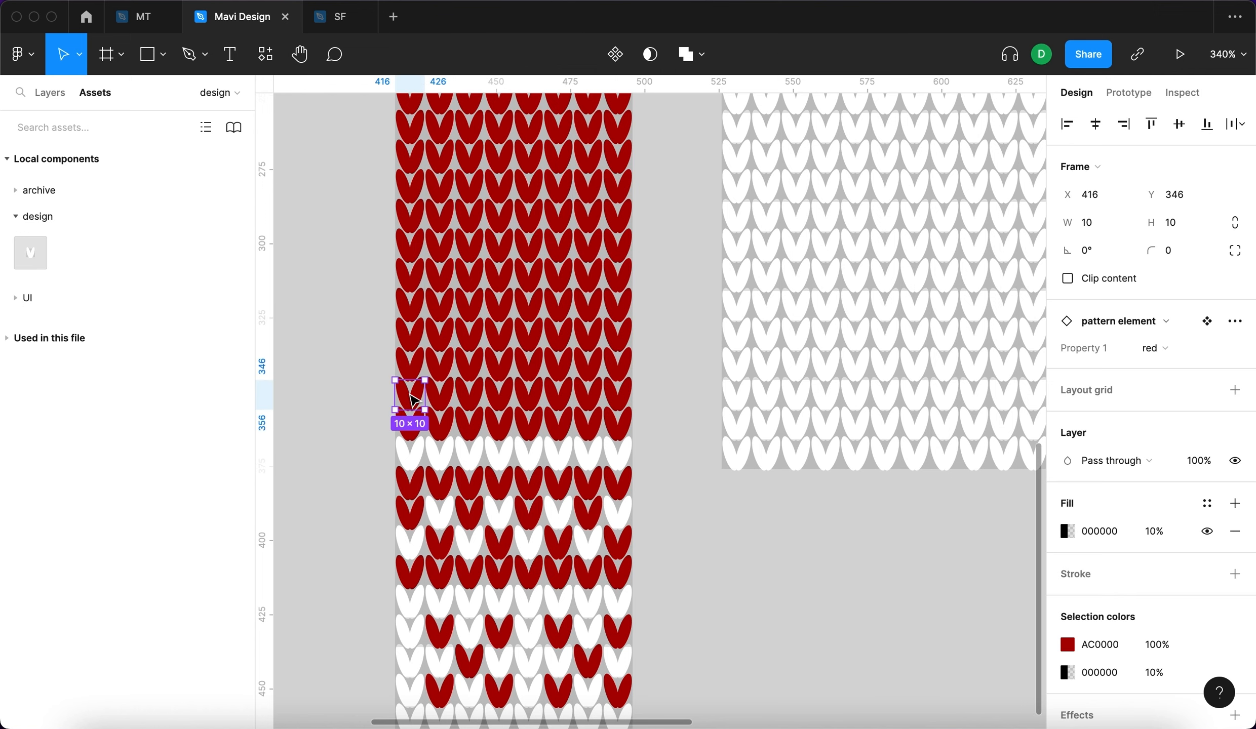
{"action": "left_click", "coordinate": [414, 347], "text": "shift"}
{"action": "left_click", "coordinate": [412, 304], "text": "shift"}
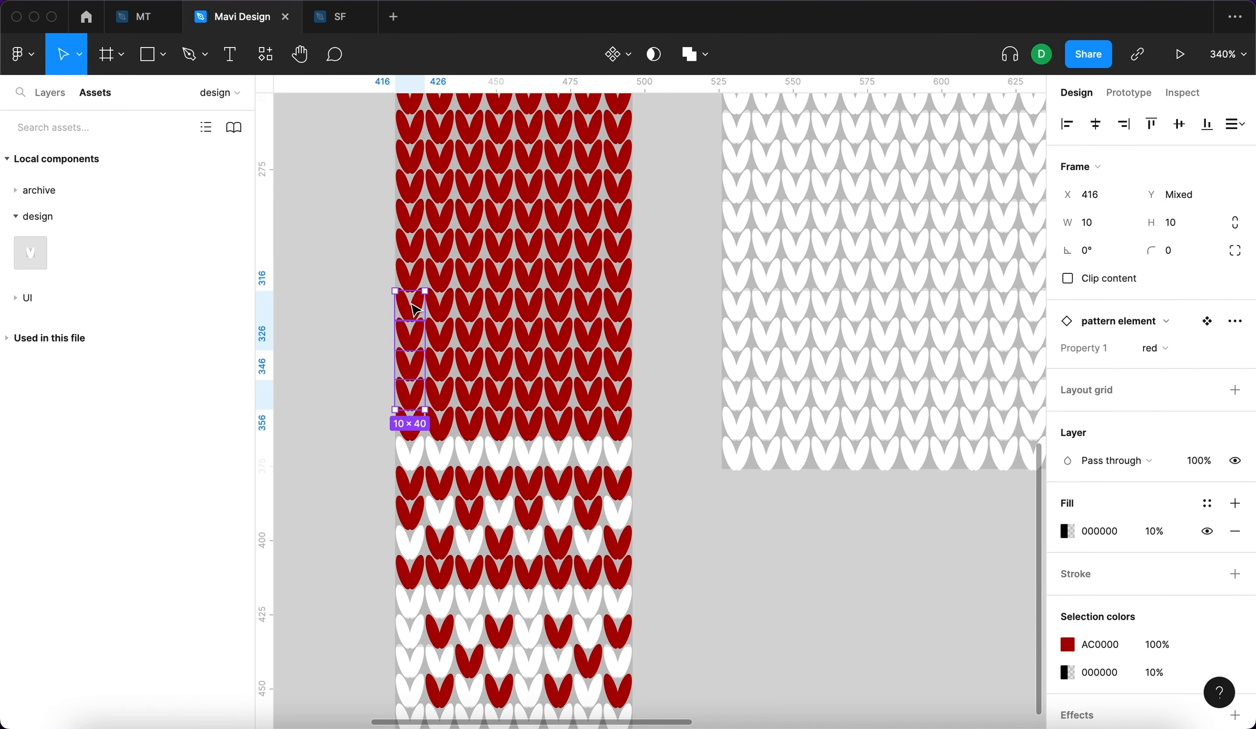
{"action": "left_click", "coordinate": [1154, 354]}
{"action": "left_click", "coordinate": [1170, 327]}
{"action": "left_click", "coordinate": [849, 602]}
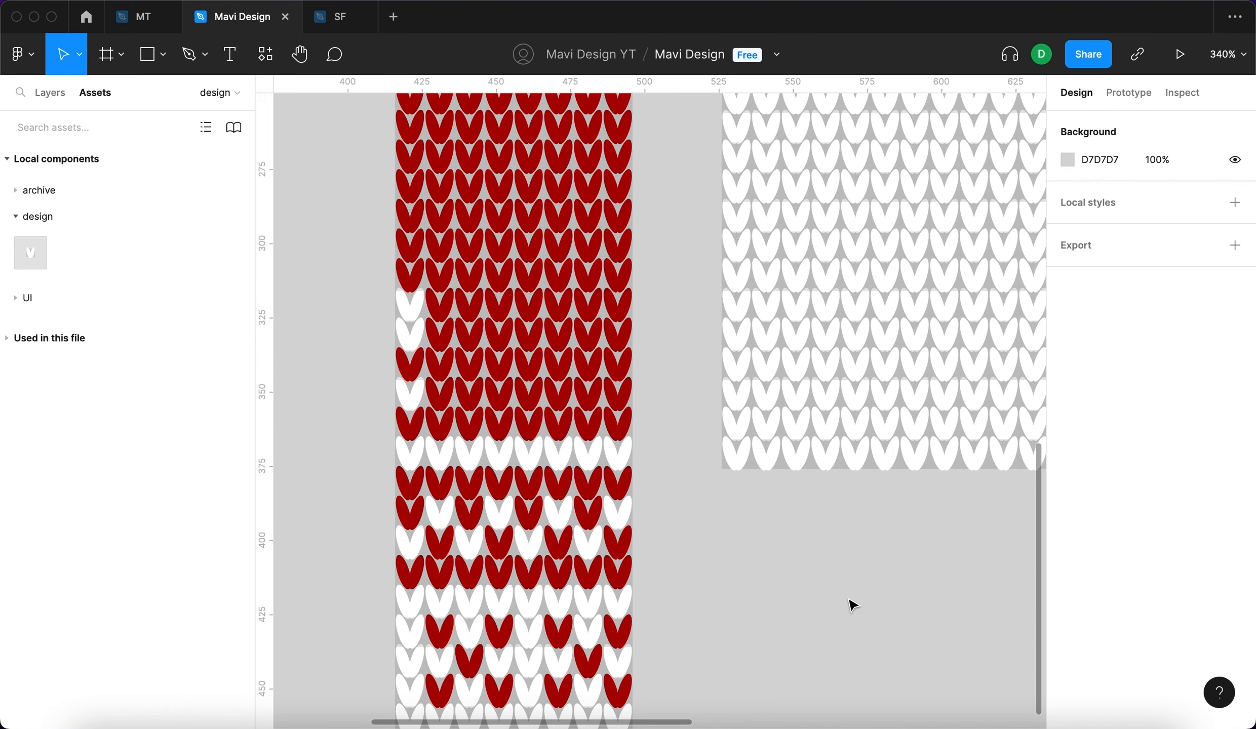
Switch the second-column elements in the eighth, tenth and eleventh rows above the bottom band to white.
{"action": "scroll", "coordinate": [830, 572], "scroll_direction": "left", "scroll_amount": 3}
{"action": "scroll", "coordinate": [831, 572], "scroll_direction": "down", "scroll_amount": 1}
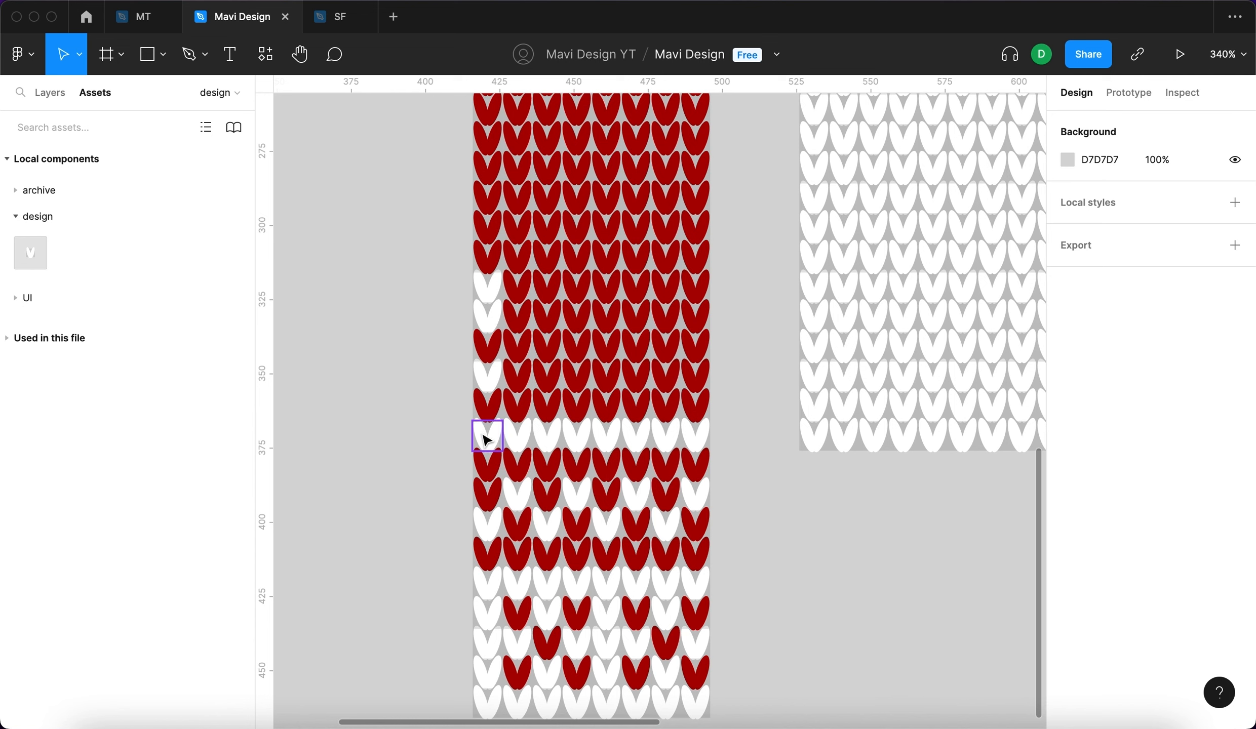
{"action": "left_click", "coordinate": [519, 351]}
{"action": "left_click", "coordinate": [521, 293], "text": "shift"}
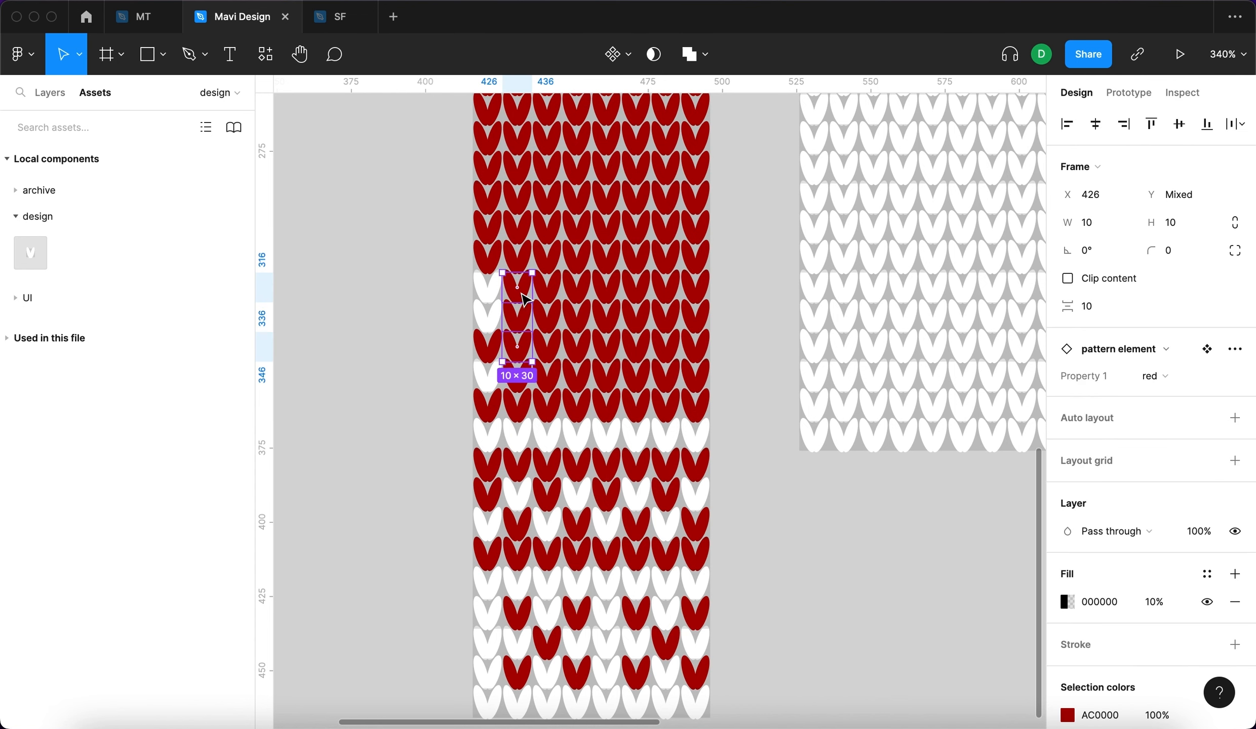
{"action": "left_click", "coordinate": [505, 261], "text": "shift"}
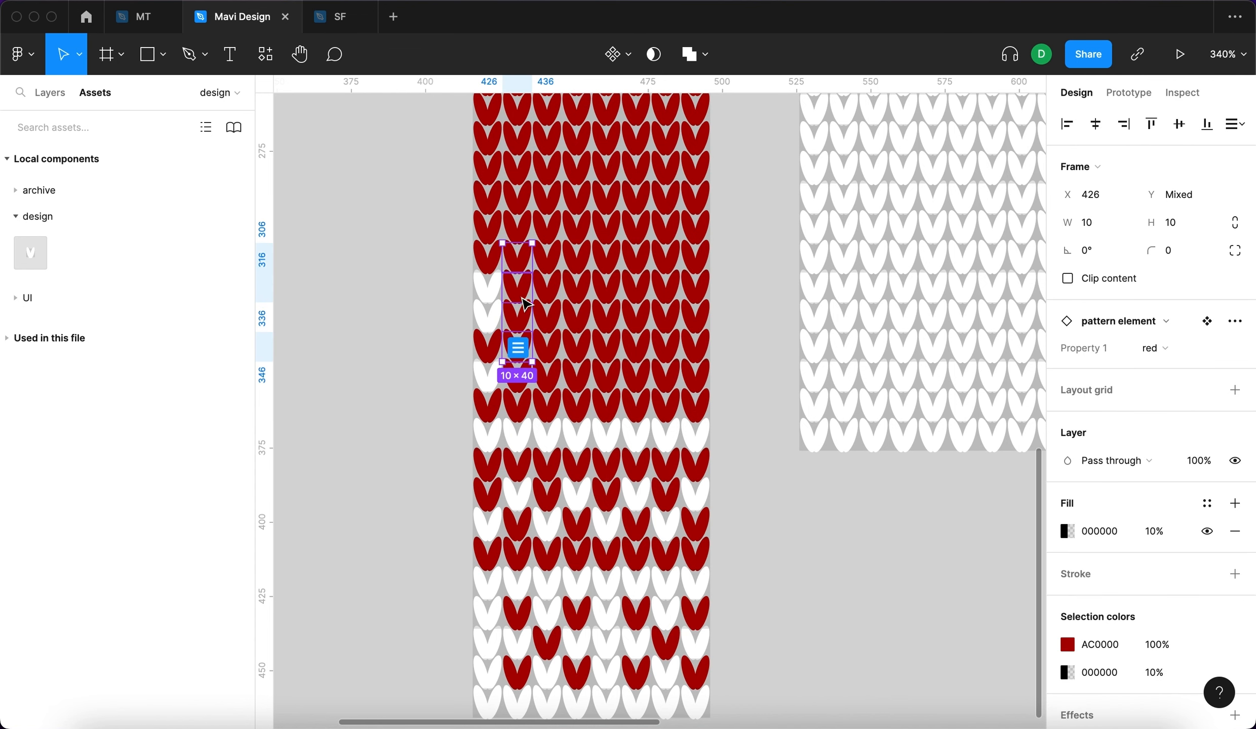
{"action": "left_click", "coordinate": [1172, 348]}
{"action": "left_click", "coordinate": [1160, 365]}
{"action": "left_click", "coordinate": [922, 531]}
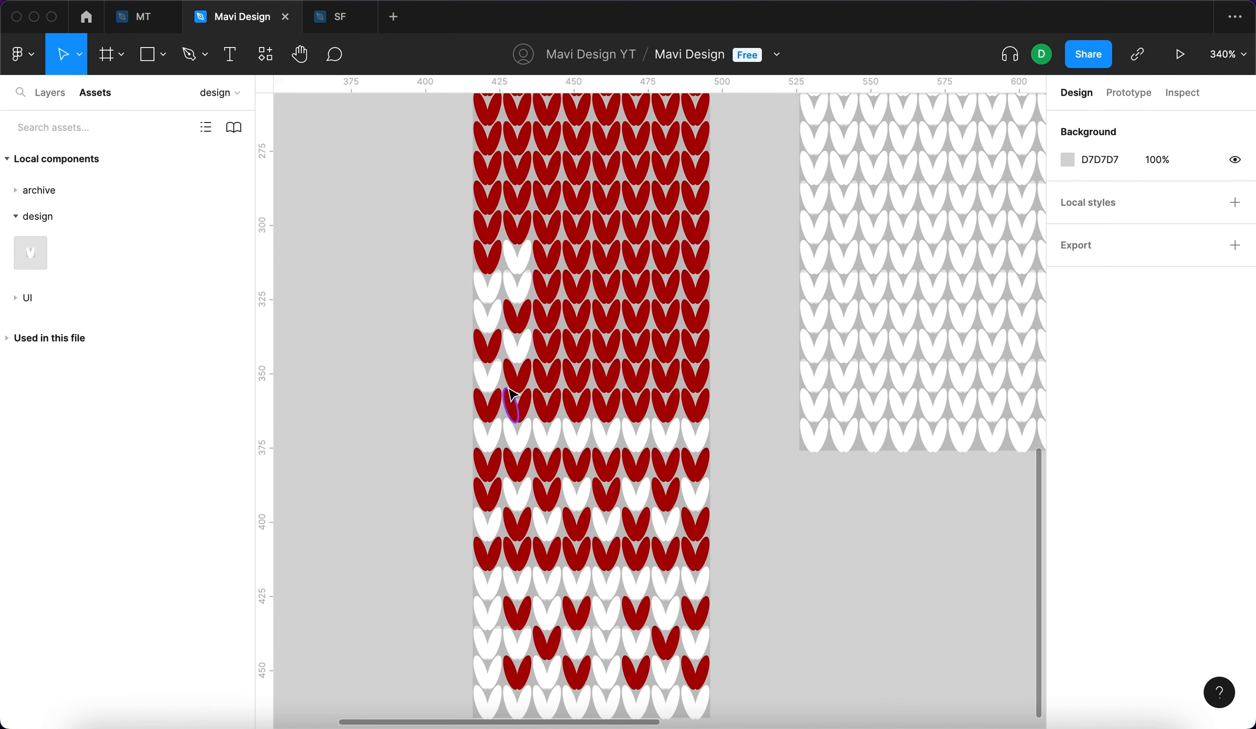
Switch the third-column elements in the ninth, eleventh and twelfth rows above the bottom band to white.
{"action": "left_click", "coordinate": [548, 317]}
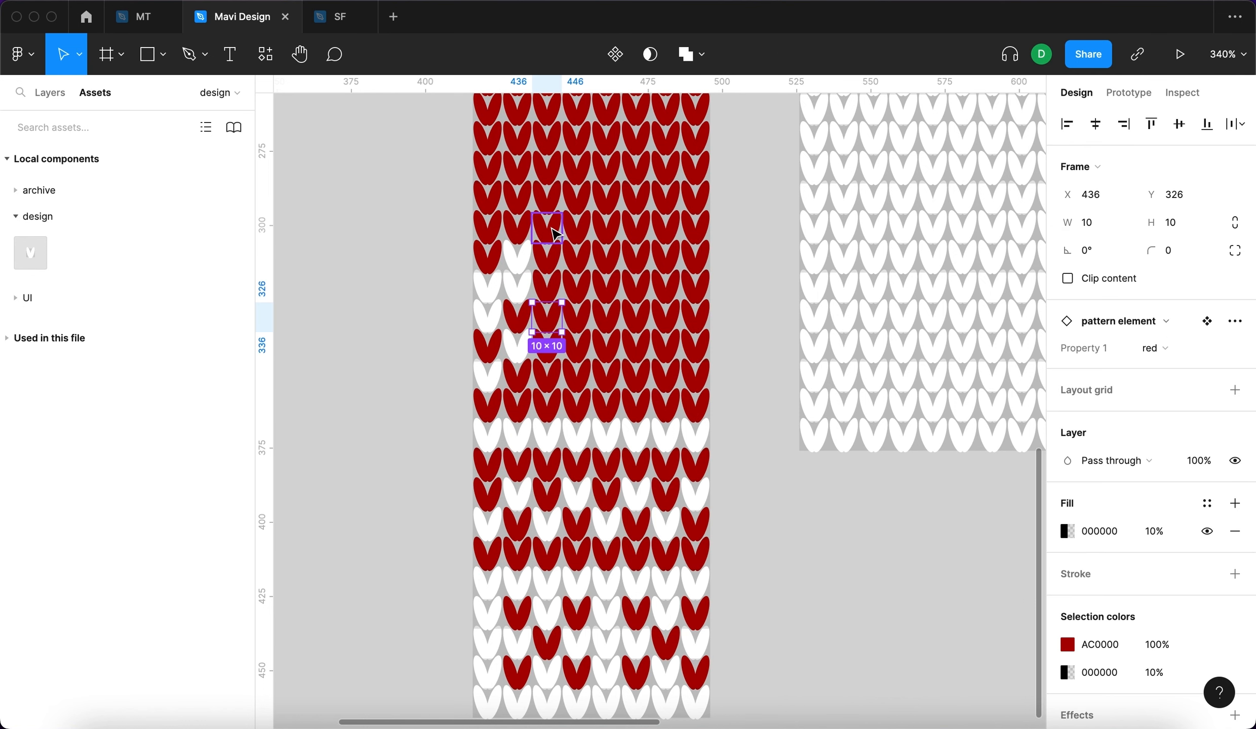
{"action": "left_click", "coordinate": [551, 267], "text": "shift"}
{"action": "left_click", "coordinate": [547, 224], "text": "shift"}
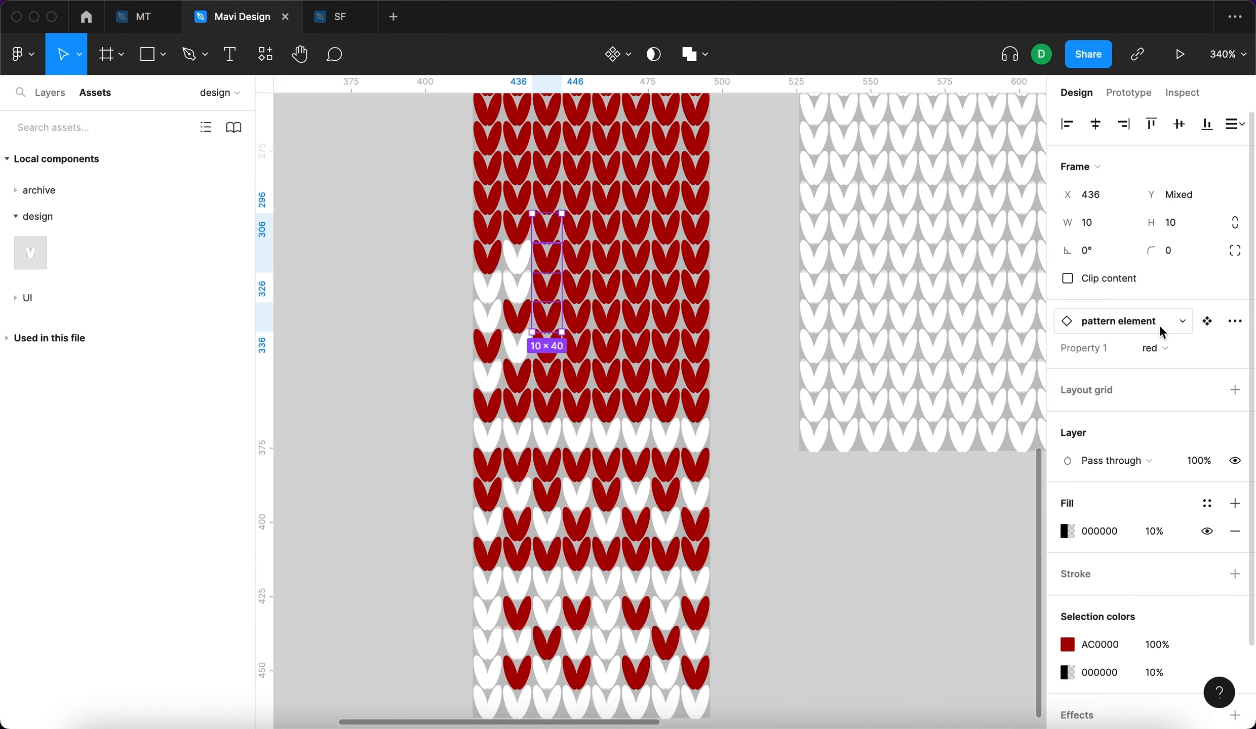
{"action": "left_click", "coordinate": [1165, 348]}
{"action": "left_click", "coordinate": [1165, 322]}
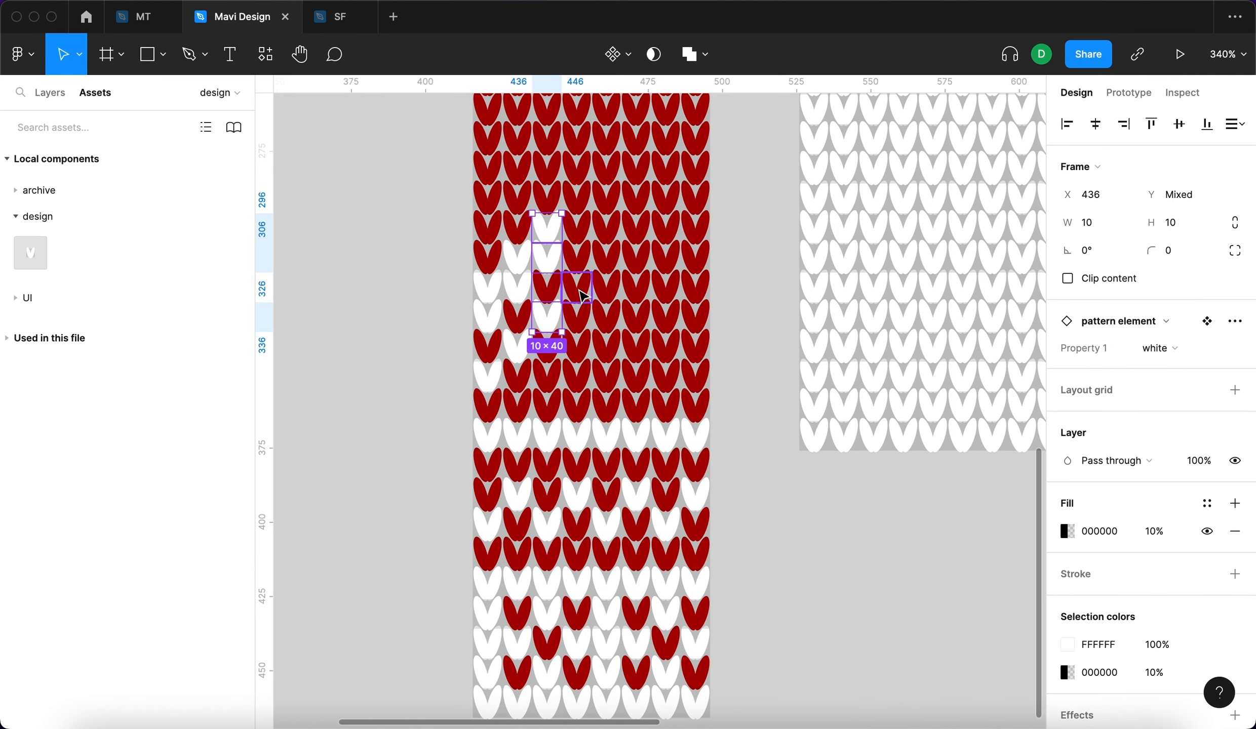
Switch the fourth-column elements in the tenth, twelfth and thirteenth rows above the bottom band to white.
{"action": "left_click", "coordinate": [580, 290]}
{"action": "left_click", "coordinate": [587, 202], "text": "shift"}
{"action": "left_click", "coordinate": [1175, 348]}
{"action": "left_click", "coordinate": [1175, 328]}
Switch the fifth-column elements in the eleventh, thirteenth and fourteenth rows above the bottom band to white, forming the chevron's peak.
{"action": "left_click", "coordinate": [608, 171]}
{"action": "left_click", "coordinate": [612, 209], "text": "shift"}
{"action": "left_click", "coordinate": [1164, 348]}
{"action": "left_click", "coordinate": [1176, 327]}
{"action": "left_click", "coordinate": [934, 583]}
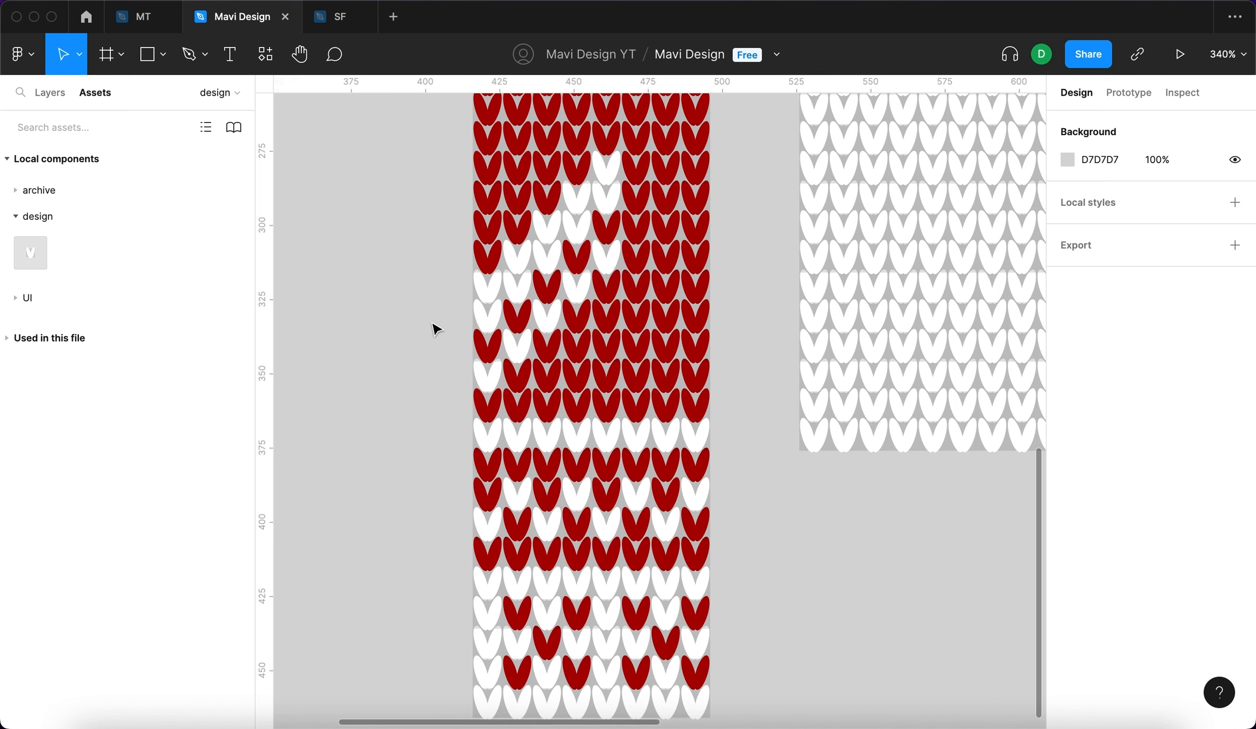
Complete the chevron by switching elements in the sixth, seventh and eighth columns to white, mirroring the fourth, third and second columns.
{"action": "left_click", "coordinate": [633, 205]}
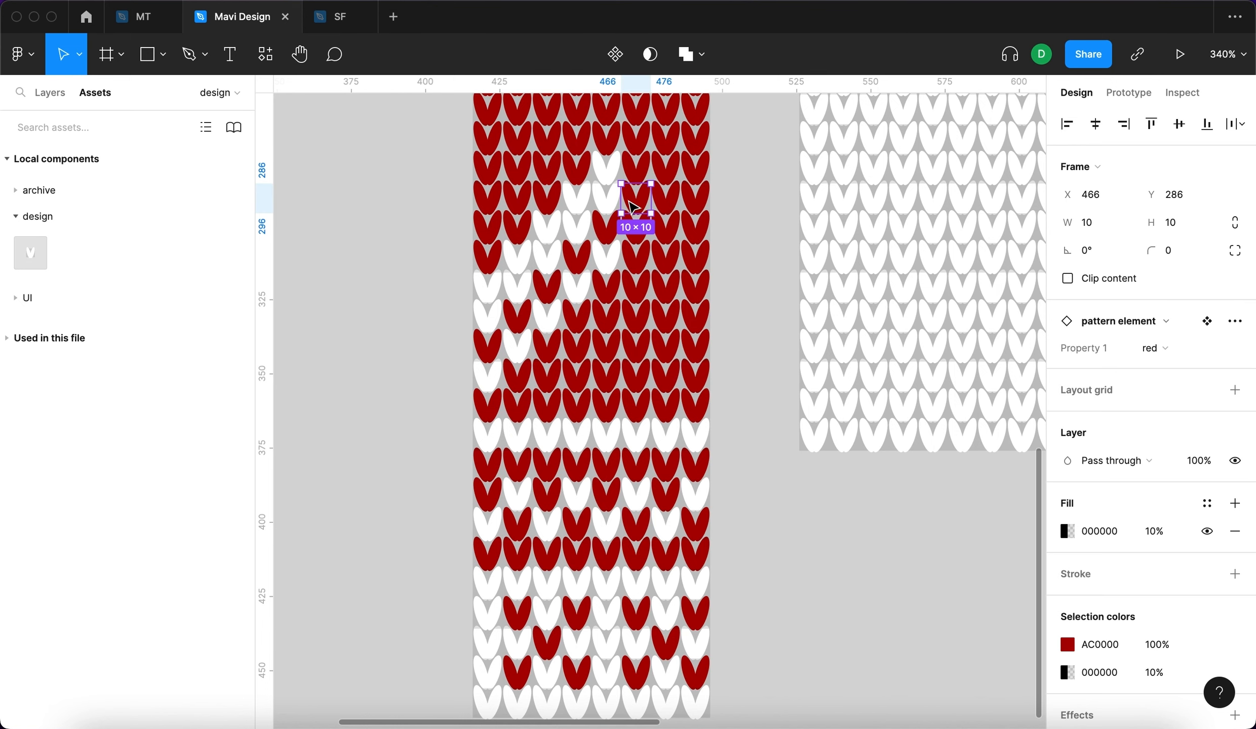
{"action": "left_click", "coordinate": [639, 241], "text": "shift"}
{"action": "left_click", "coordinate": [639, 282], "text": "shift"}
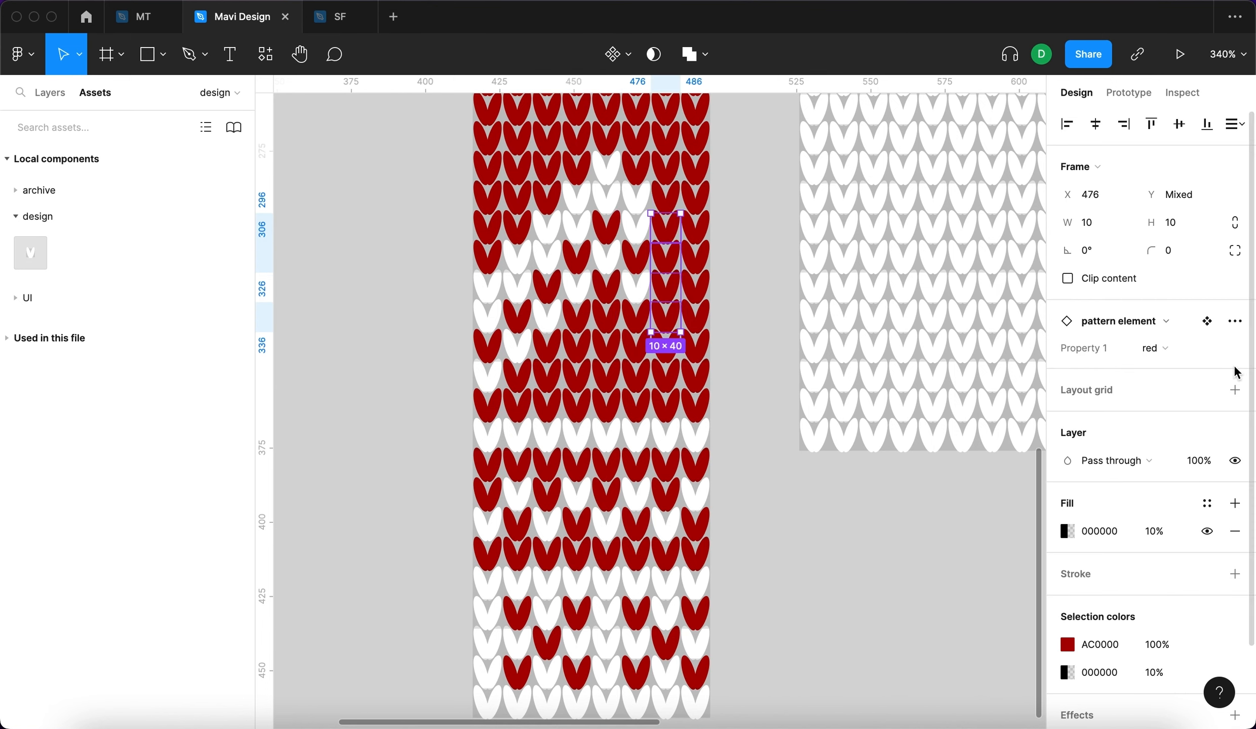
{"action": "left_click", "coordinate": [1186, 349]}
{"action": "left_click", "coordinate": [1188, 330]}
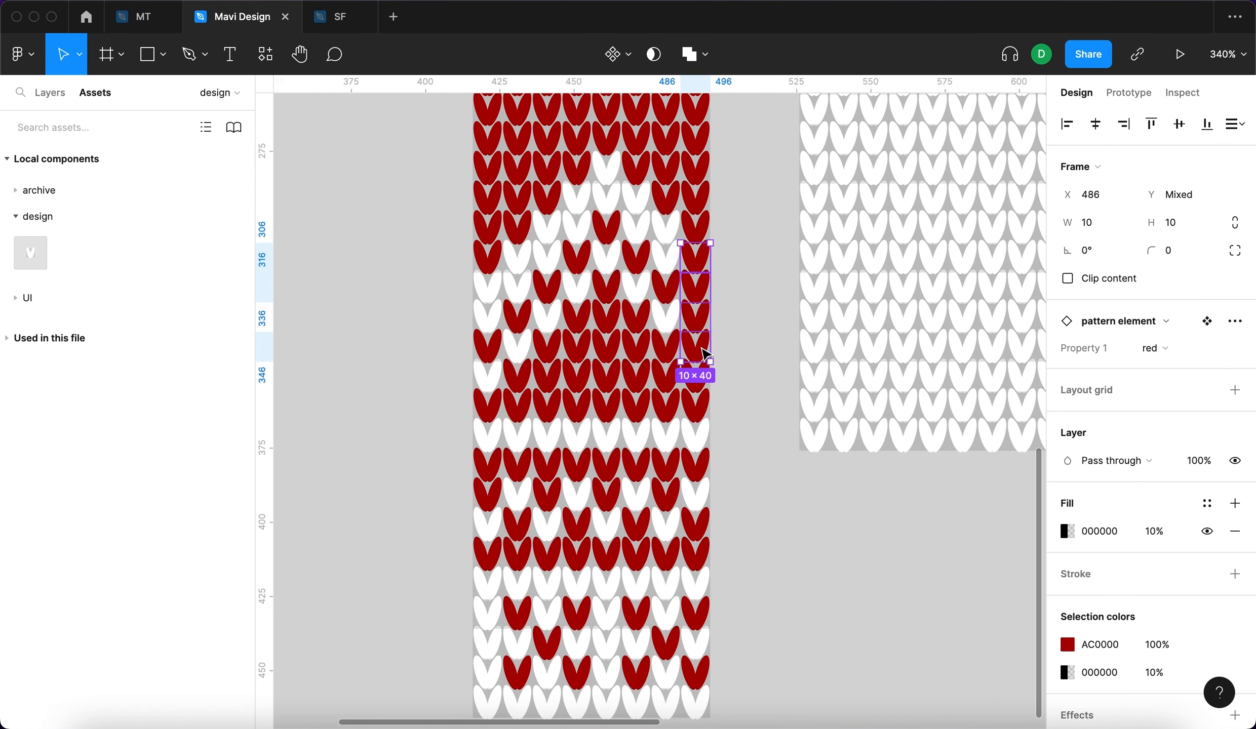
{"action": "left_click", "coordinate": [1164, 348]}
{"action": "left_click", "coordinate": [1175, 327]}
{"action": "left_click", "coordinate": [923, 571]}
Switch the first-column elements in the tenth and twelfth rows from the grid's top and the second-column element in the eleventh row to white.
{"action": "scroll", "coordinate": [923, 572], "scroll_direction": "down", "scroll_amount": 5}
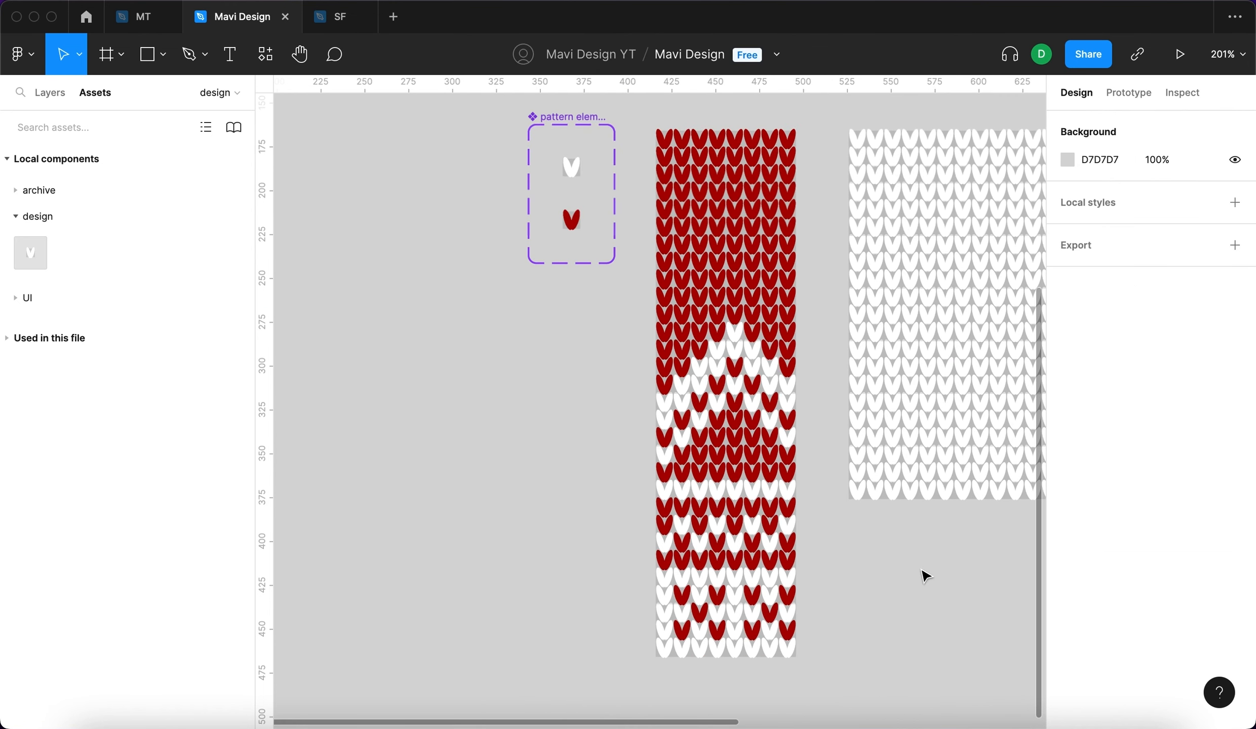
{"action": "scroll", "coordinate": [922, 570], "scroll_direction": "right", "scroll_amount": 2}
{"action": "scroll", "coordinate": [922, 570], "scroll_direction": "down", "scroll_amount": 2}
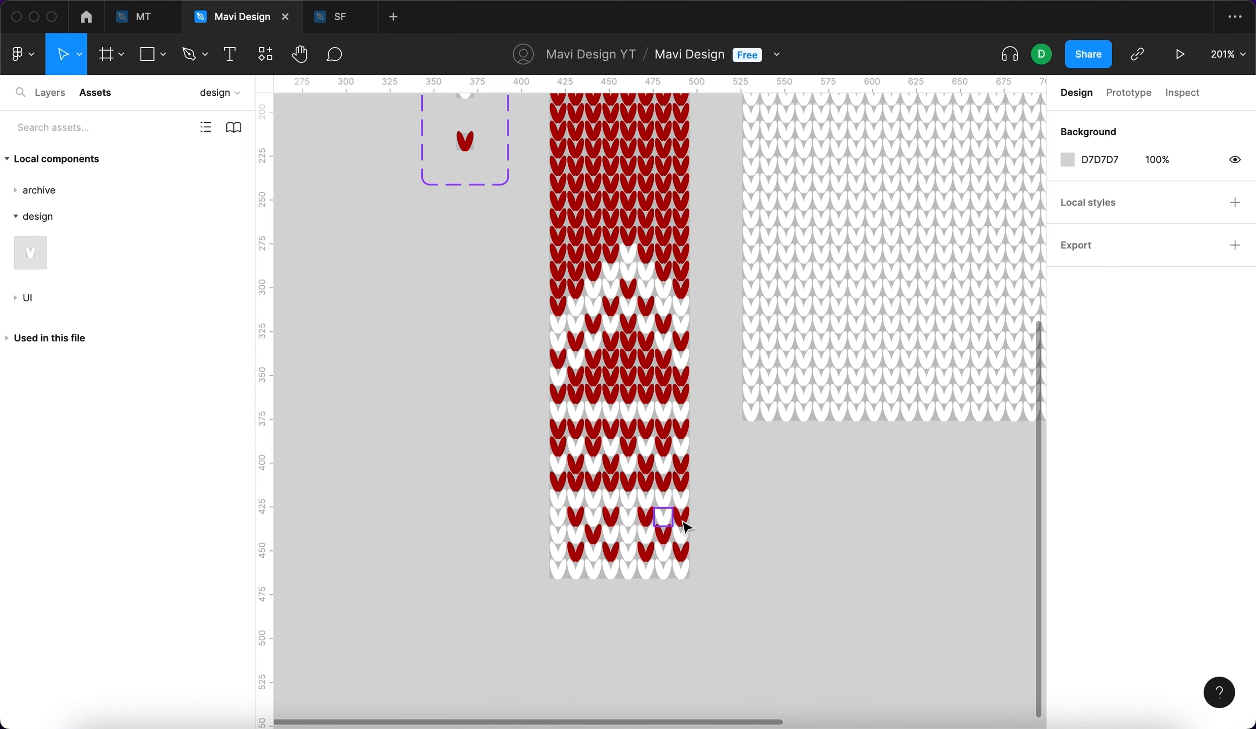
{"action": "scroll", "coordinate": [507, 441], "scroll_direction": "down", "scroll_amount": 5}
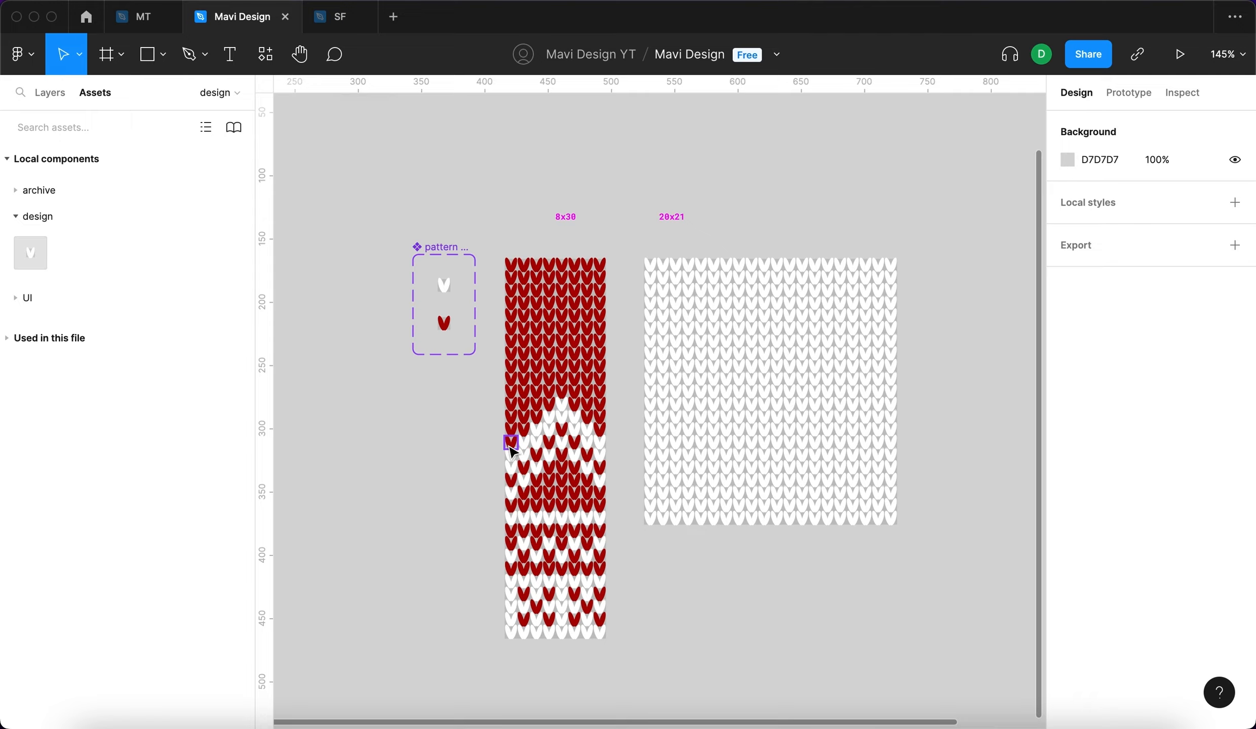
{"action": "scroll", "coordinate": [511, 450], "scroll_direction": "up", "scroll_amount": 5}
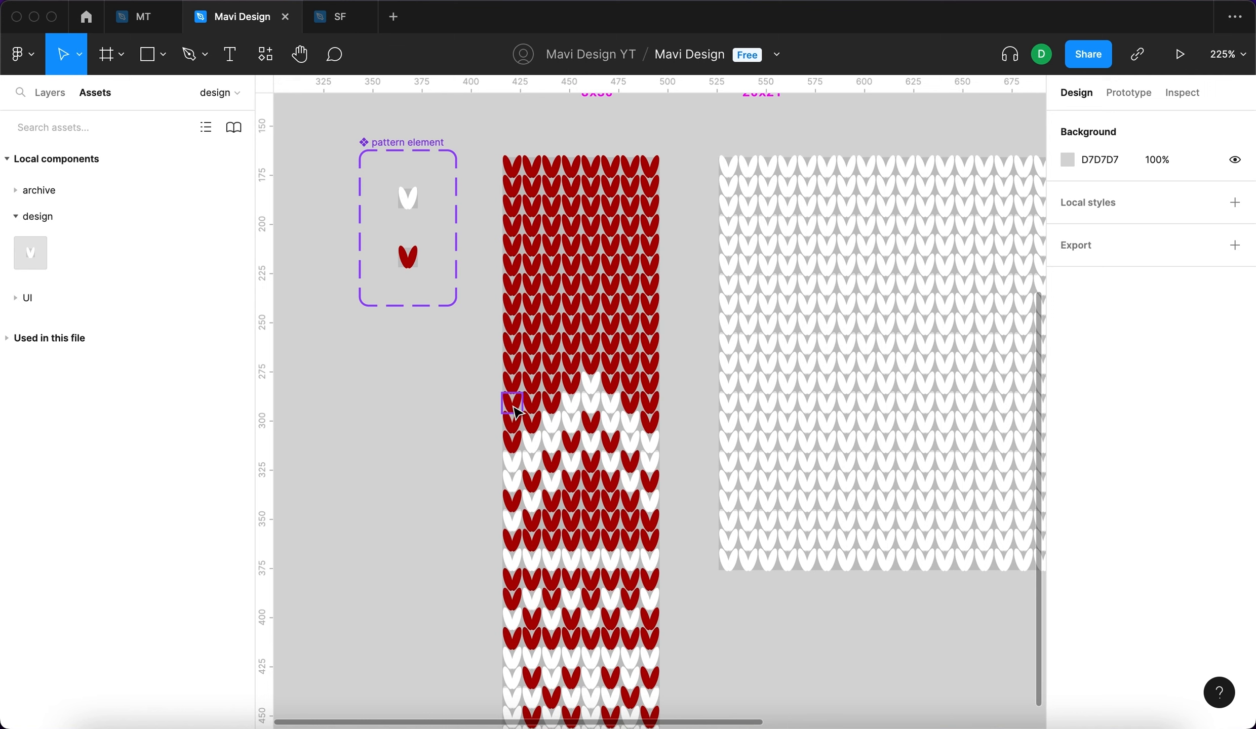
{"action": "left_click", "coordinate": [515, 388]}
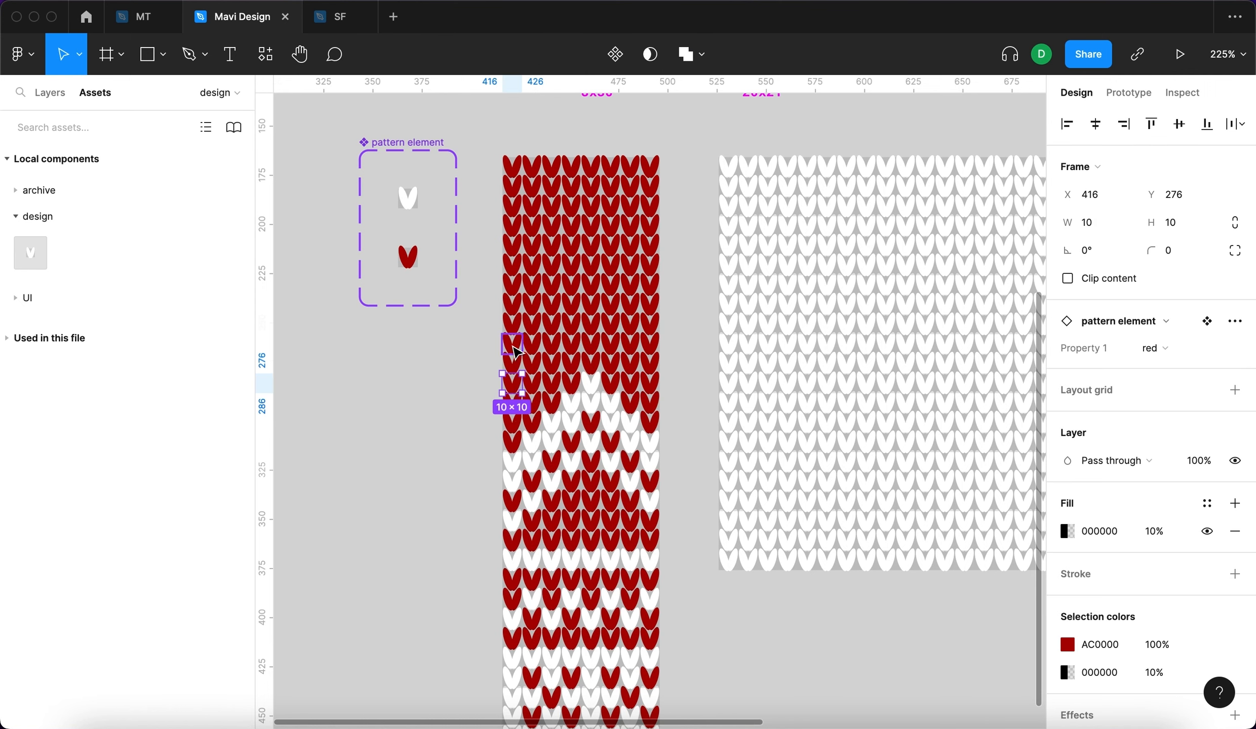
{"action": "left_click", "coordinate": [515, 352], "text": "shift"}
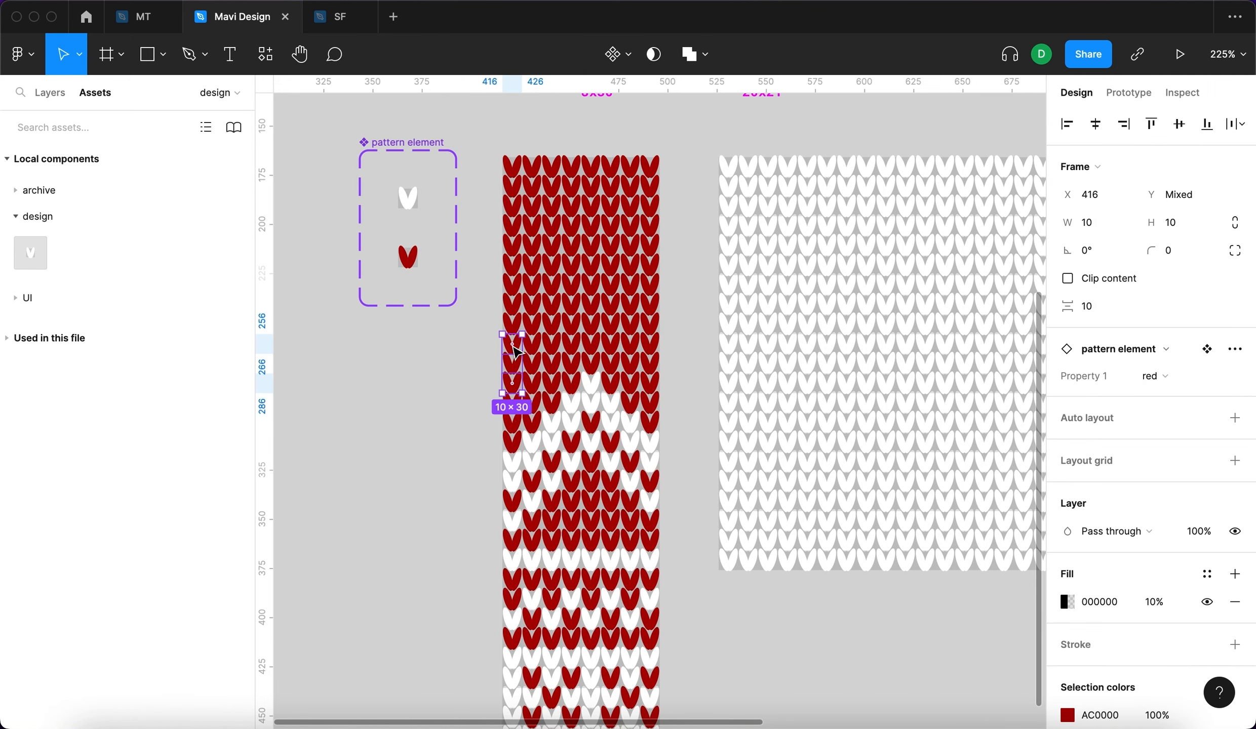
{"action": "left_click", "coordinate": [538, 371], "text": "shift"}
{"action": "left_click", "coordinate": [1154, 375]}
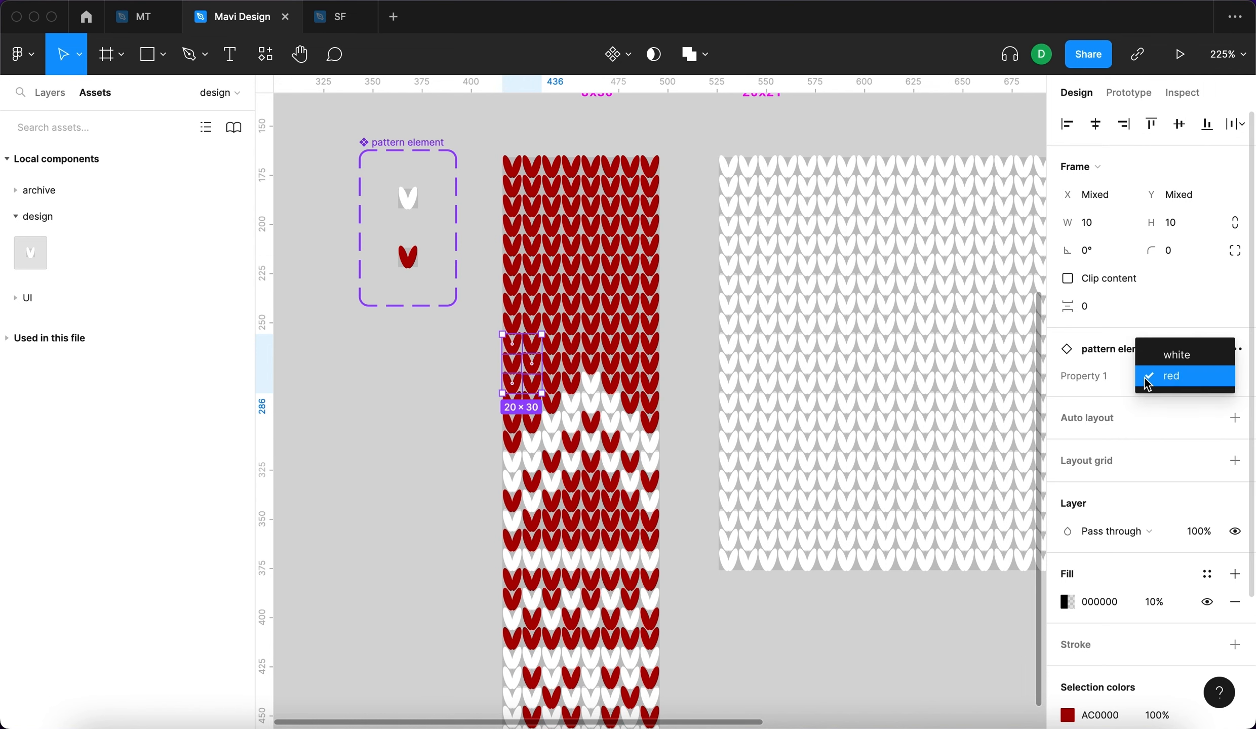
{"action": "left_click", "coordinate": [1164, 355]}
{"action": "left_click", "coordinate": [499, 397]}
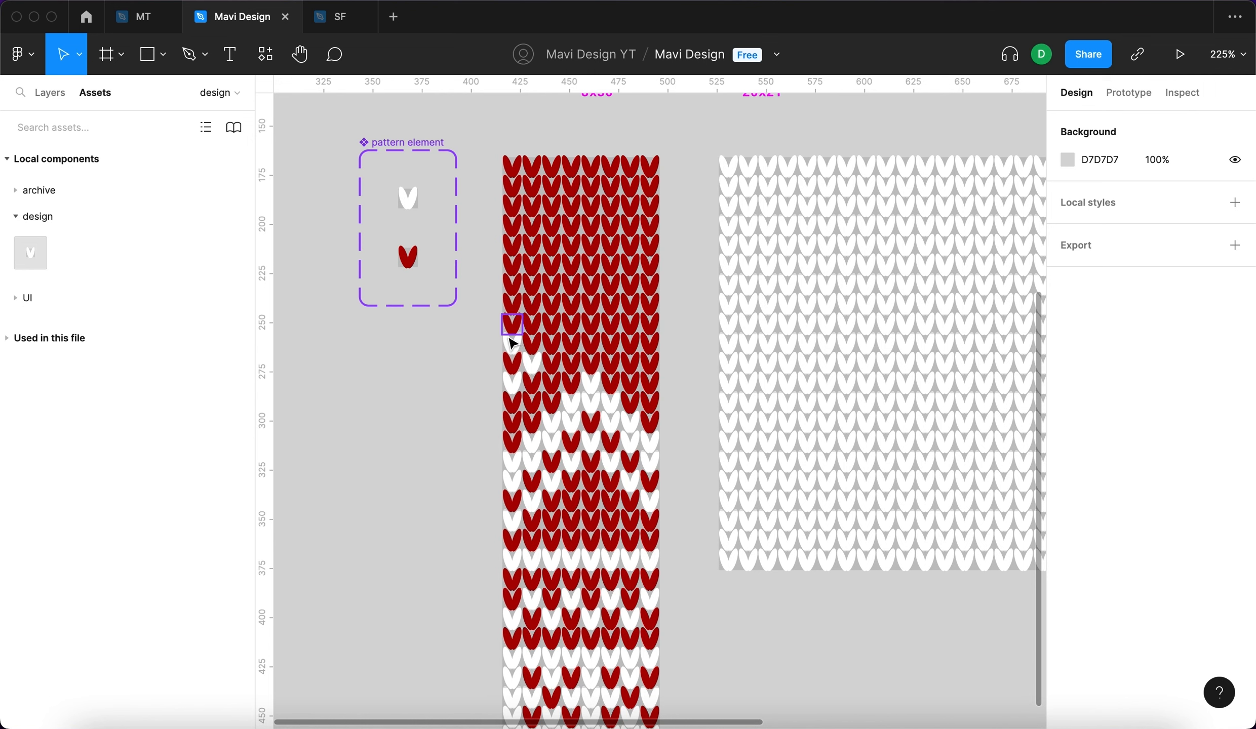
Switch the first-column elements in the second and sixth rows from the top of the 8x30 grid to white.
{"action": "left_click", "coordinate": [512, 265]}
{"action": "left_click", "coordinate": [1173, 358]}
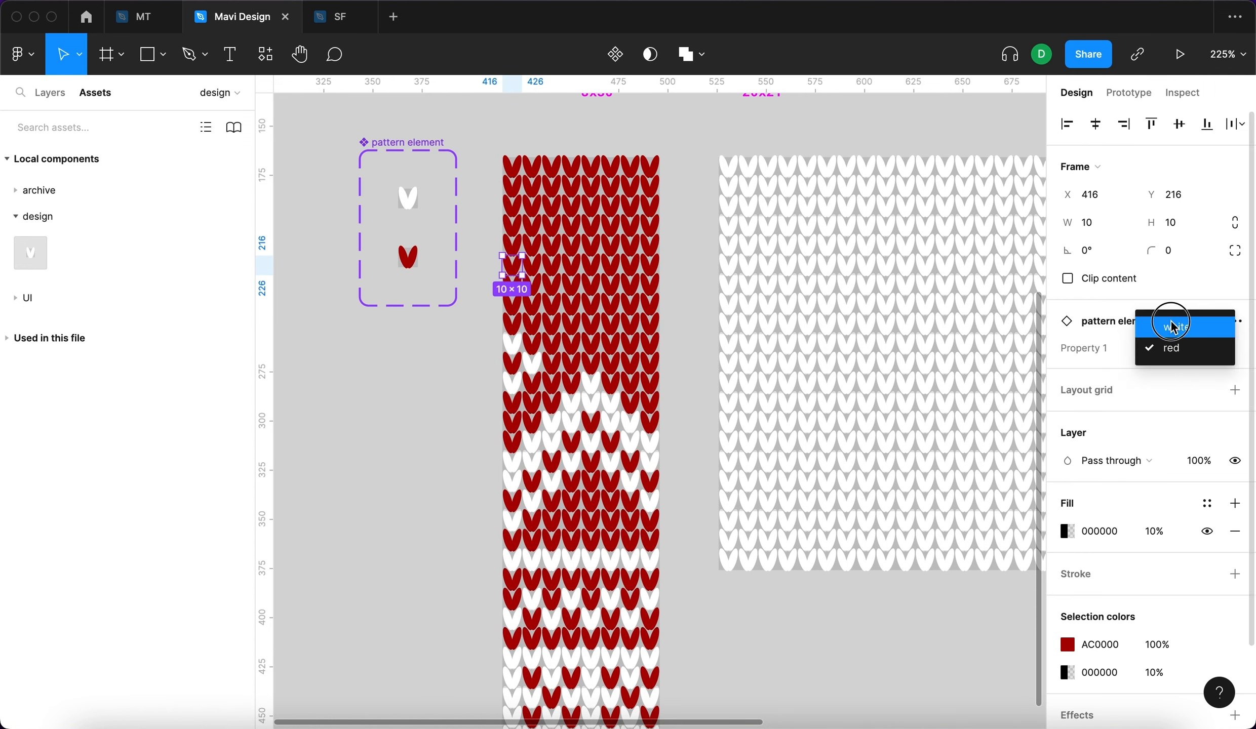
{"action": "left_click", "coordinate": [1175, 328]}
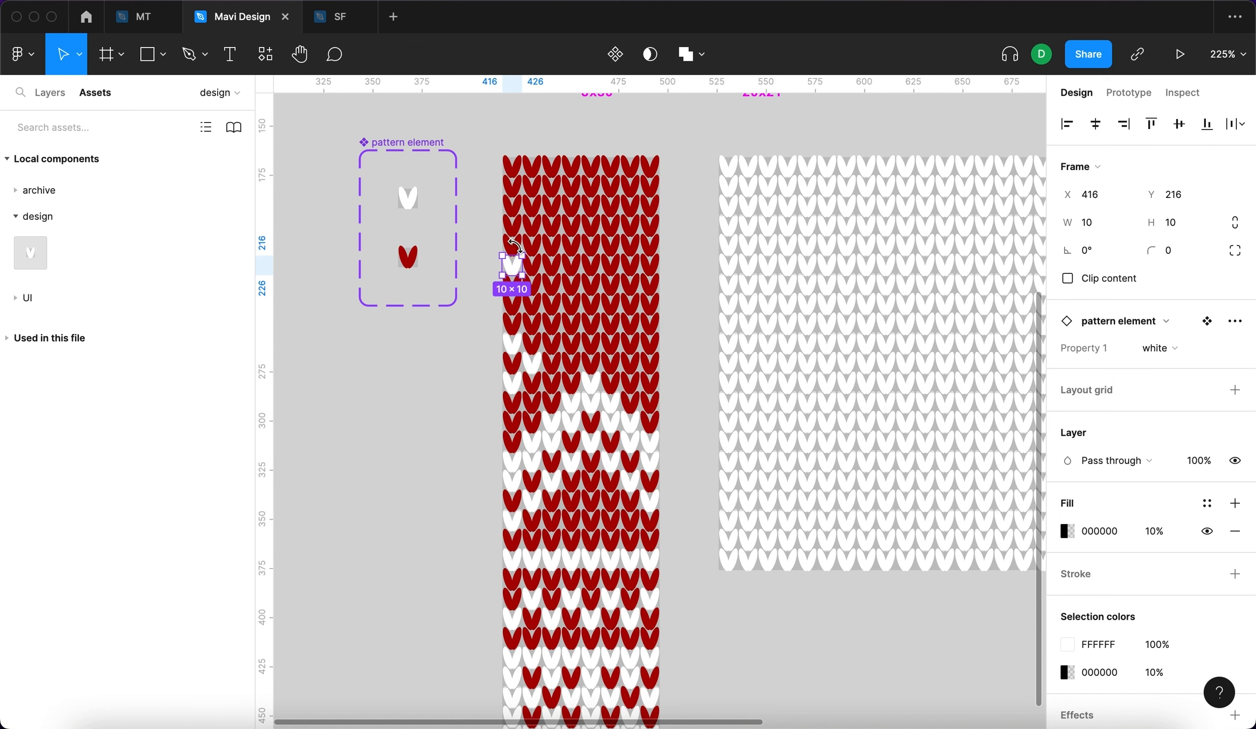
{"action": "left_click", "coordinate": [513, 187]}
{"action": "left_click", "coordinate": [1165, 349]}
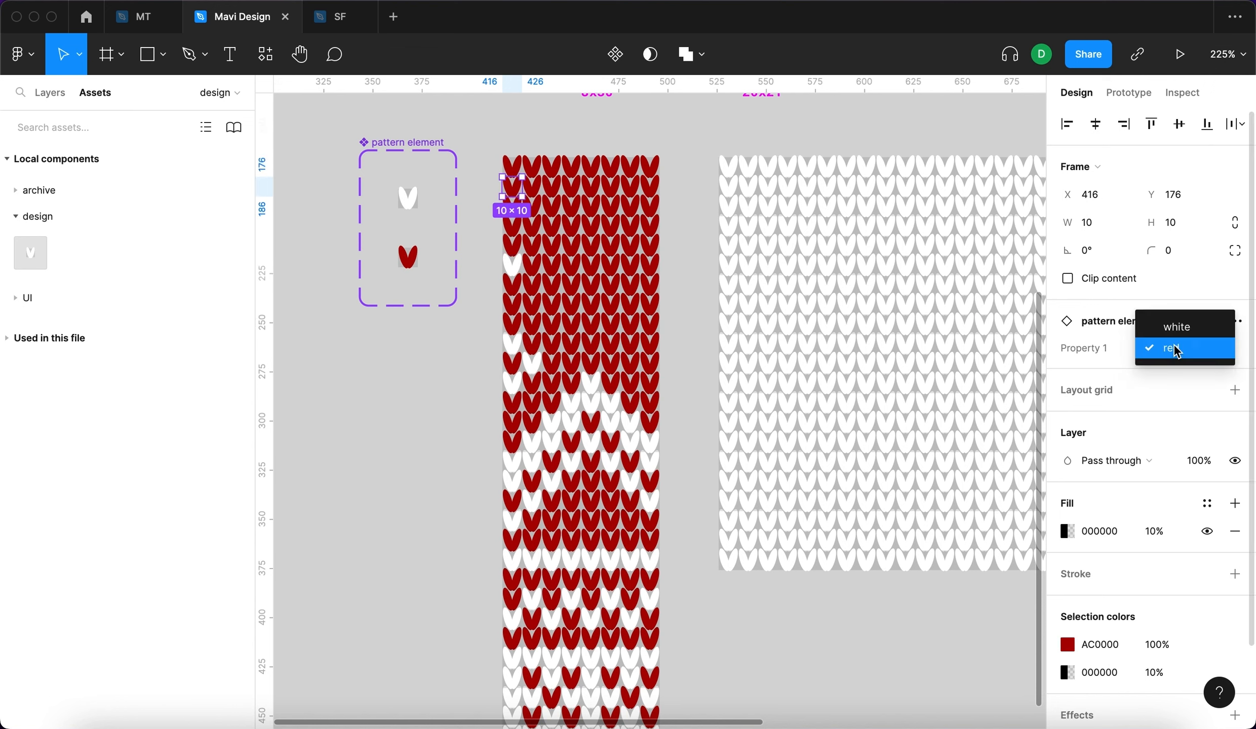
{"action": "left_click", "coordinate": [1174, 327]}
{"action": "left_click", "coordinate": [462, 326]}
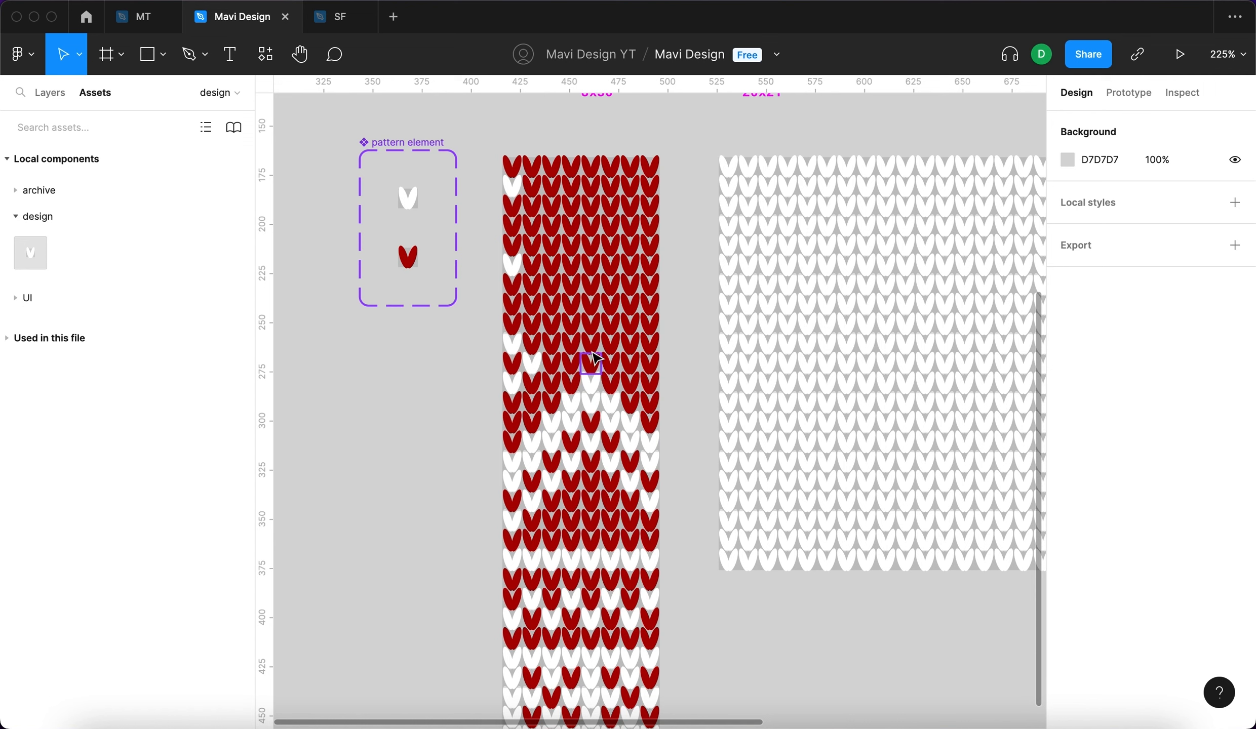
Switch the fifth-column elements in the fourth and eighth rows from the top of the 8x30 grid to white.
{"action": "left_click", "coordinate": [596, 309]}
{"action": "left_click", "coordinate": [1157, 348]}
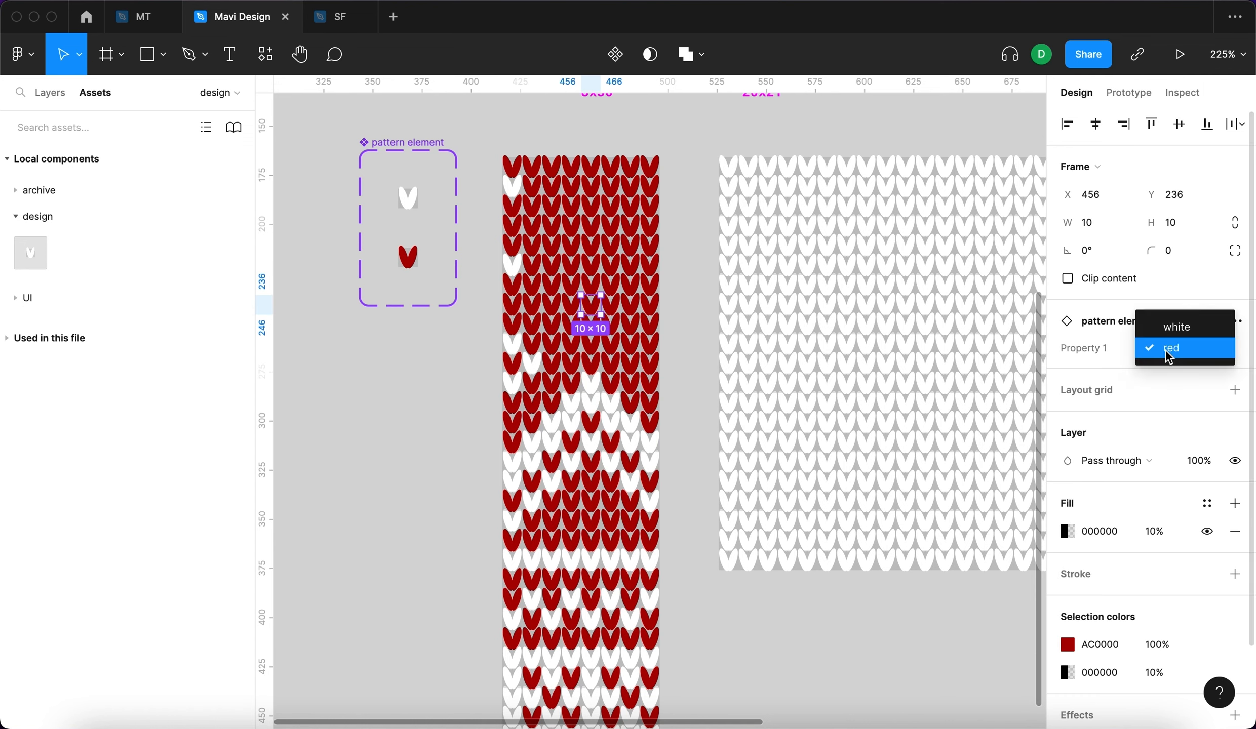
{"action": "left_click", "coordinate": [1173, 329]}
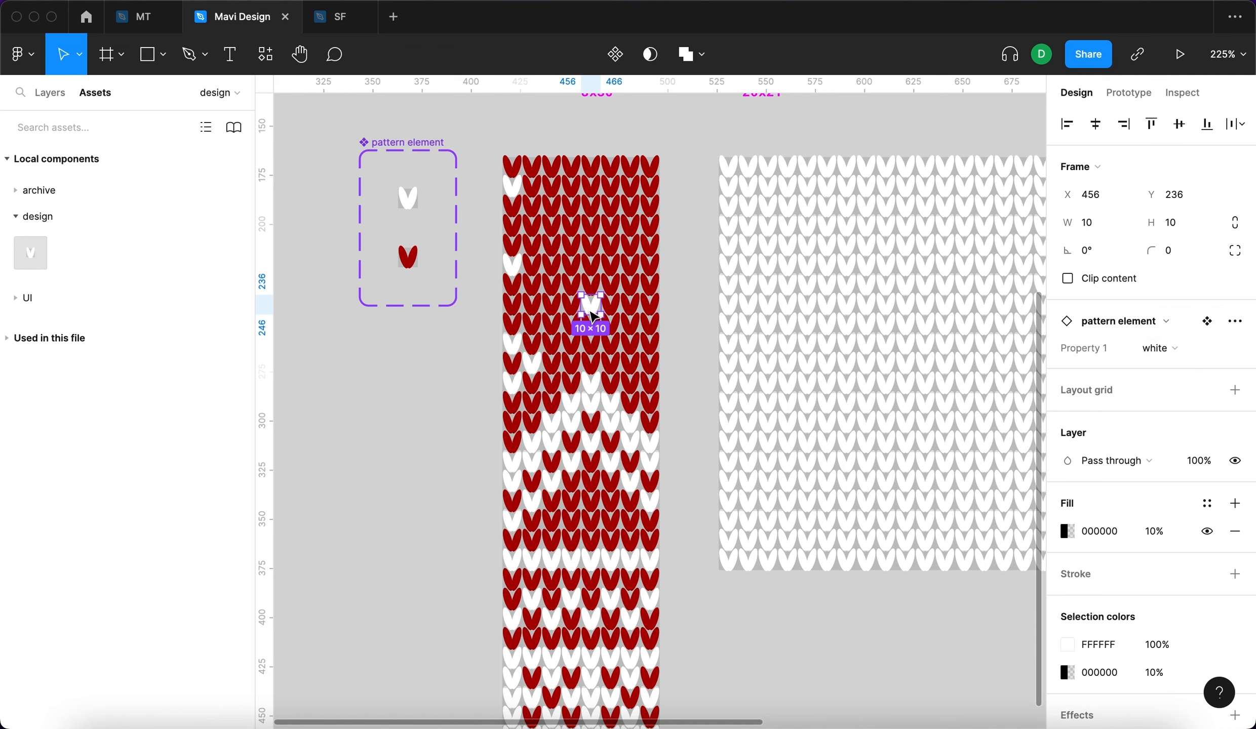
{"action": "left_click", "coordinate": [589, 228]}
{"action": "left_click", "coordinate": [1157, 349]}
{"action": "left_click", "coordinate": [1169, 328]}
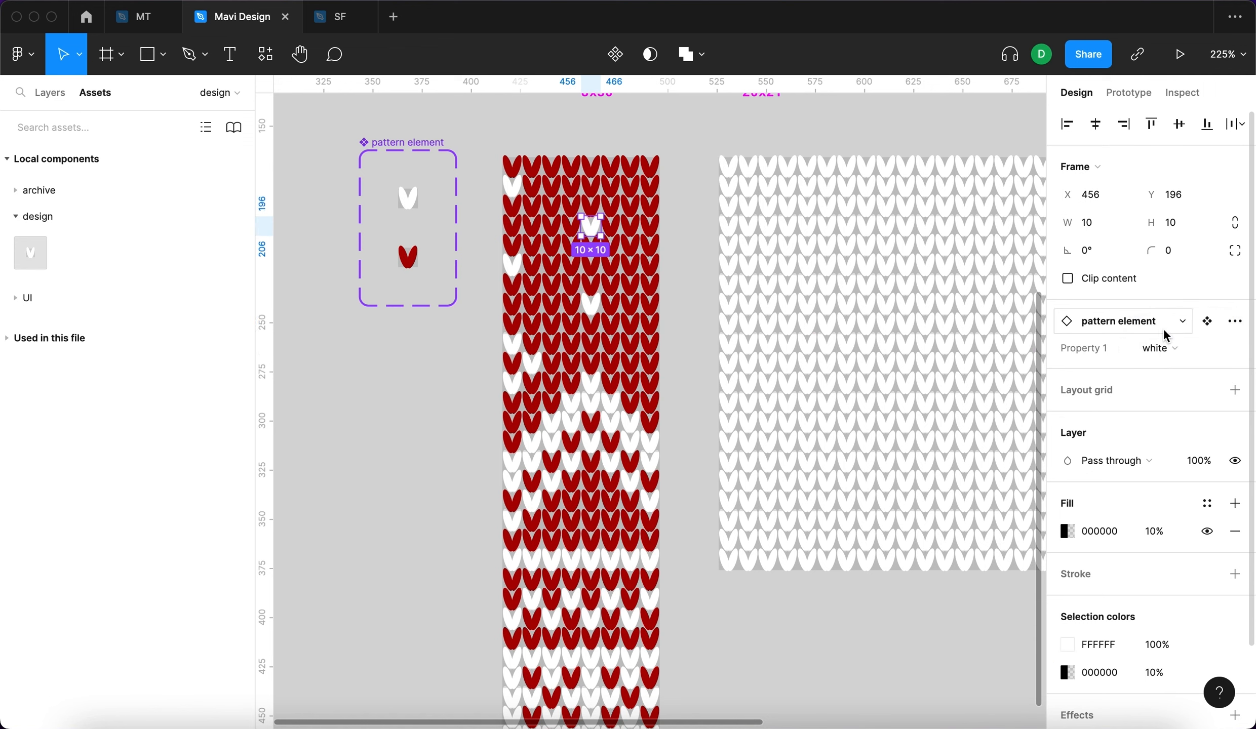
Switch the eighth-column element in the eleventh row from the top of the 8x30 grid to white.
{"action": "left_click", "coordinate": [669, 304]}
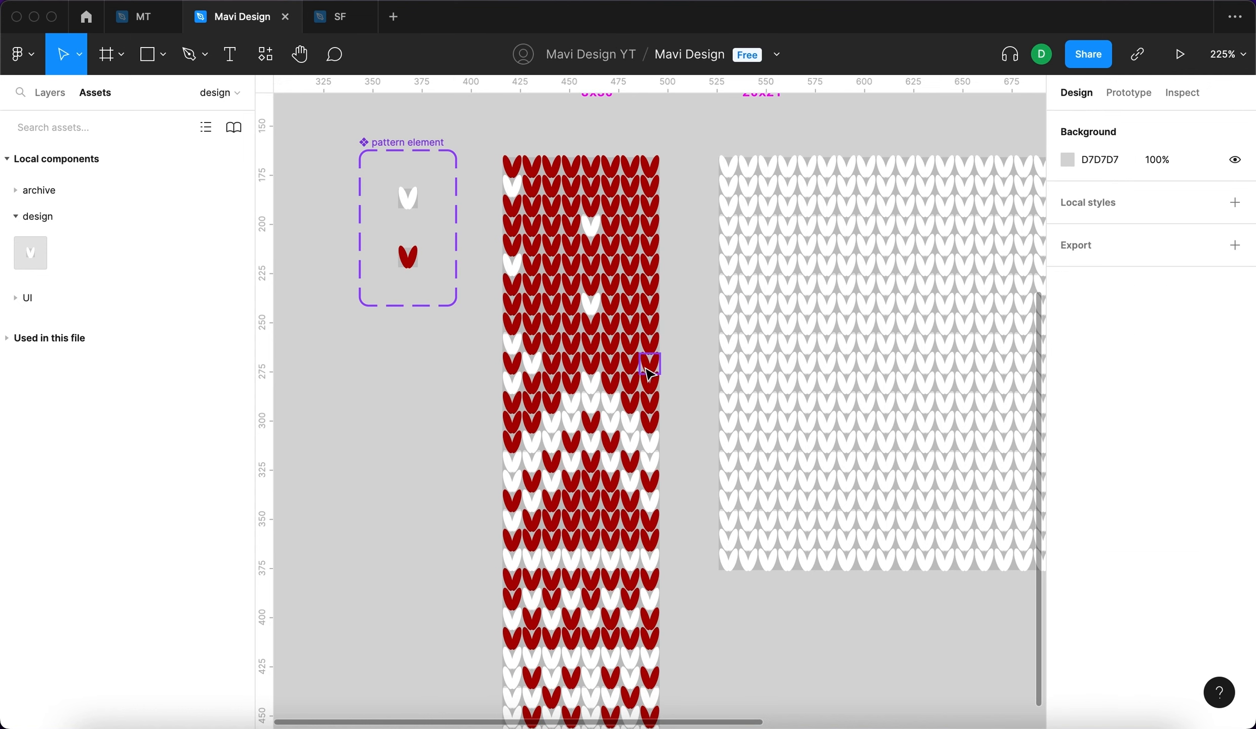
{"action": "left_click", "coordinate": [650, 374]}
{"action": "left_click", "coordinate": [1165, 348]}
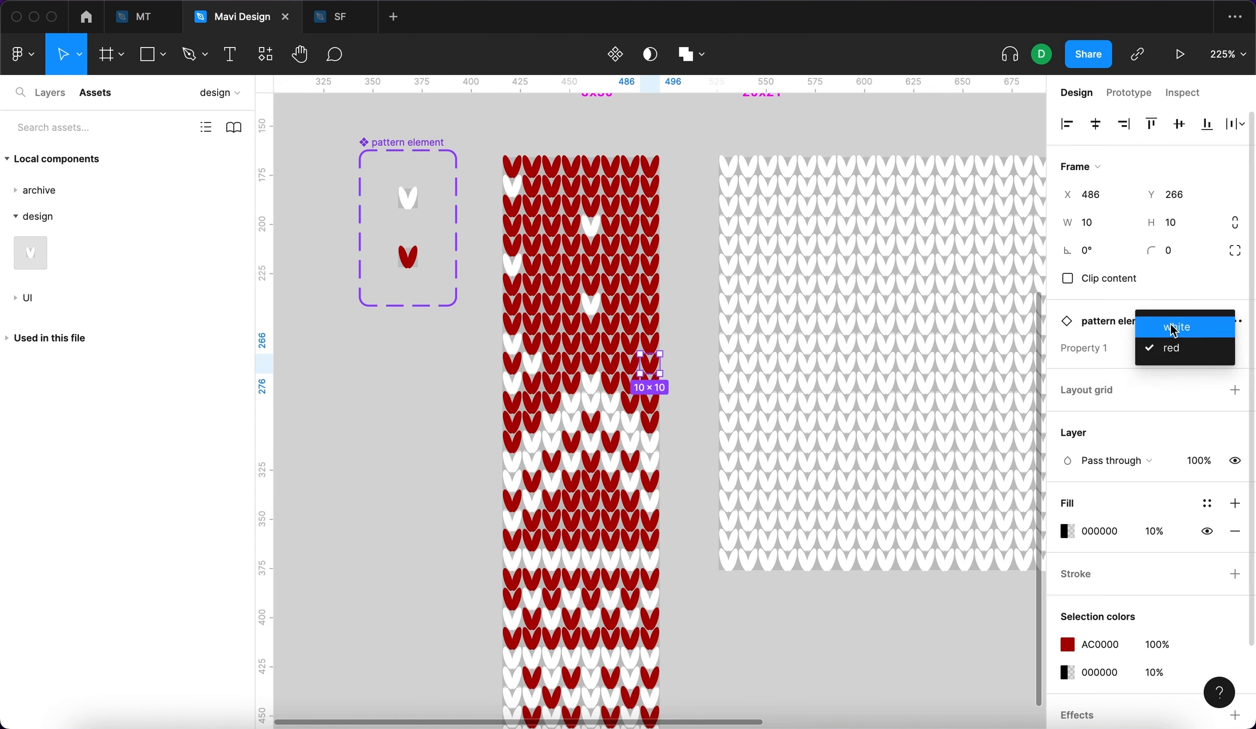
{"action": "left_click", "coordinate": [1173, 329]}
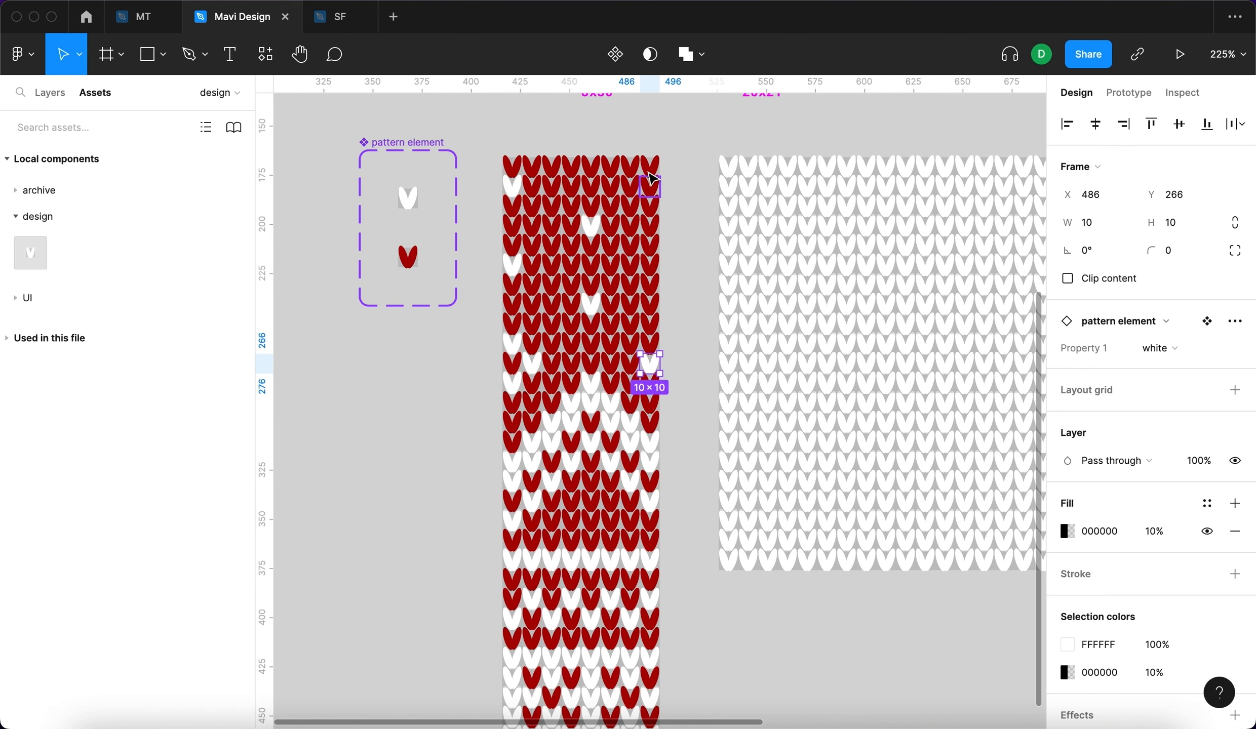
{"action": "left_click", "coordinate": [682, 225]}
Move the whole 8x30 grid together with its label to the left side of the pattern element component set.
{"action": "scroll", "coordinate": [679, 212], "scroll_direction": "down", "scroll_amount": 5}
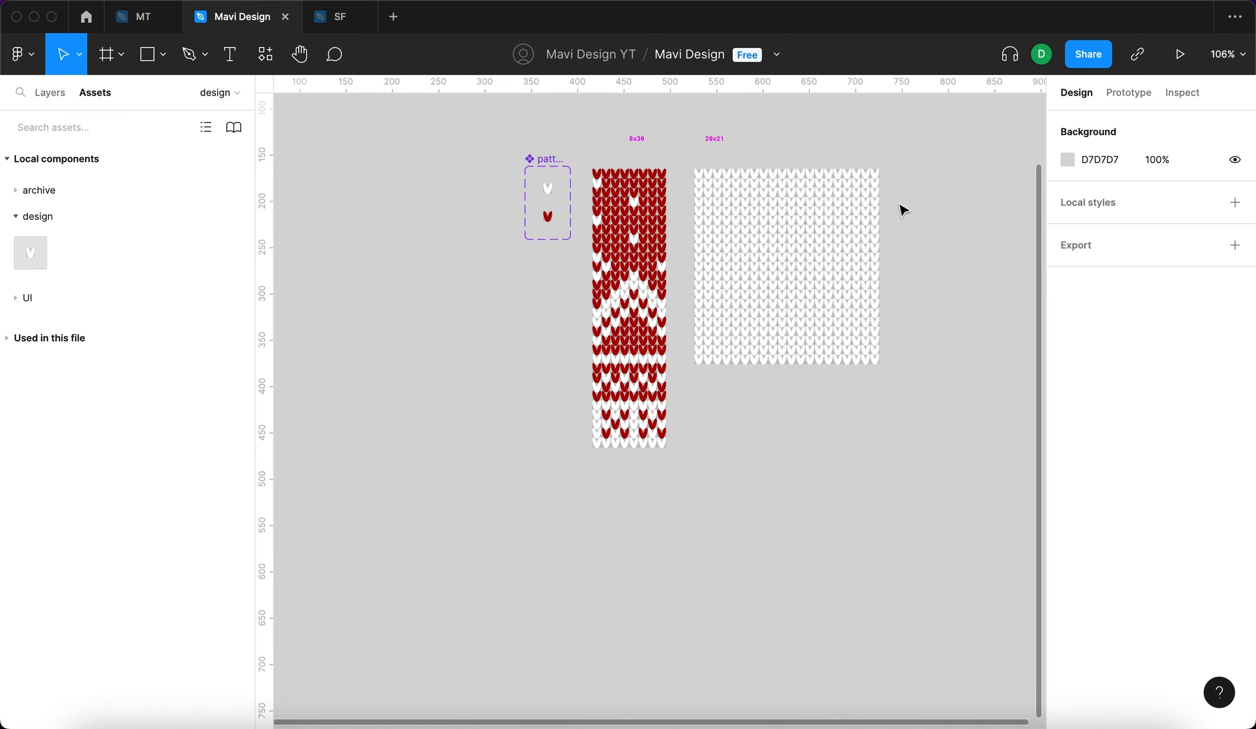
{"action": "left_click_drag", "start_coordinate": [769, 433], "coordinate": [694, 470]}
{"action": "left_click_drag", "start_coordinate": [612, 526], "coordinate": [508, 154]}
{"action": "left_click_drag", "start_coordinate": [557, 247], "coordinate": [357, 226]}
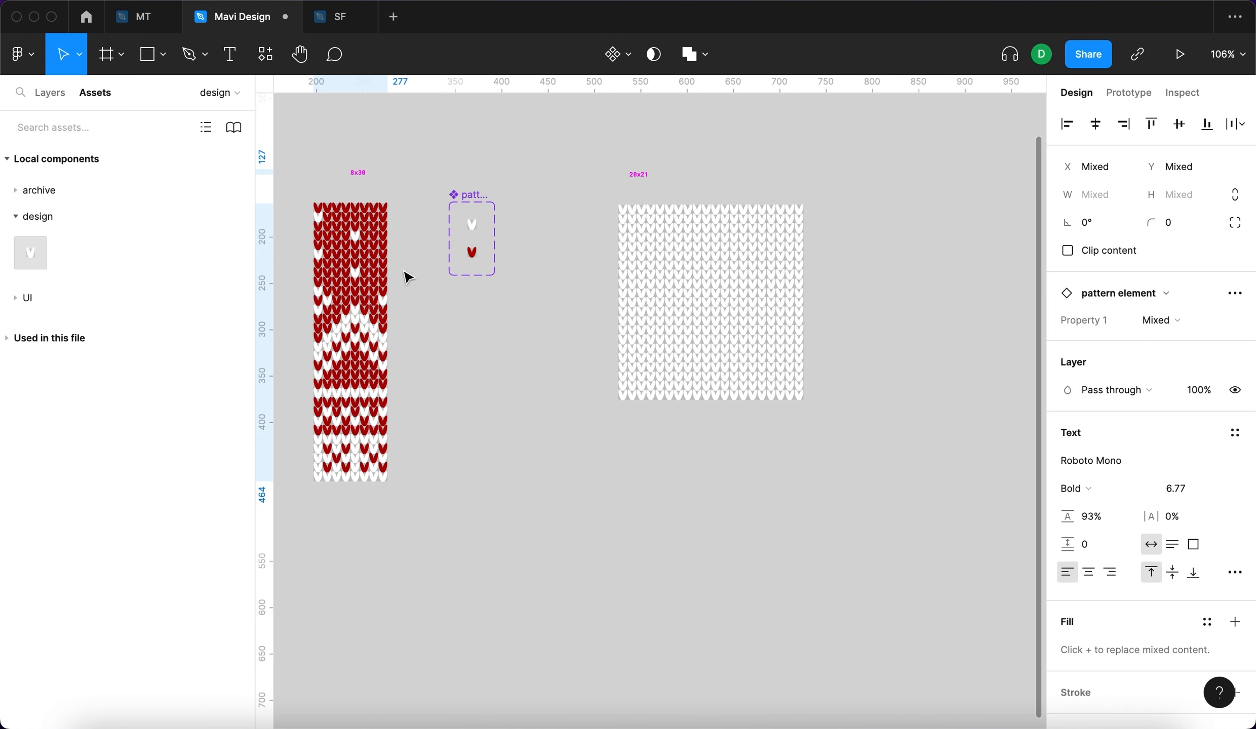
{"action": "left_click", "coordinate": [866, 273]}
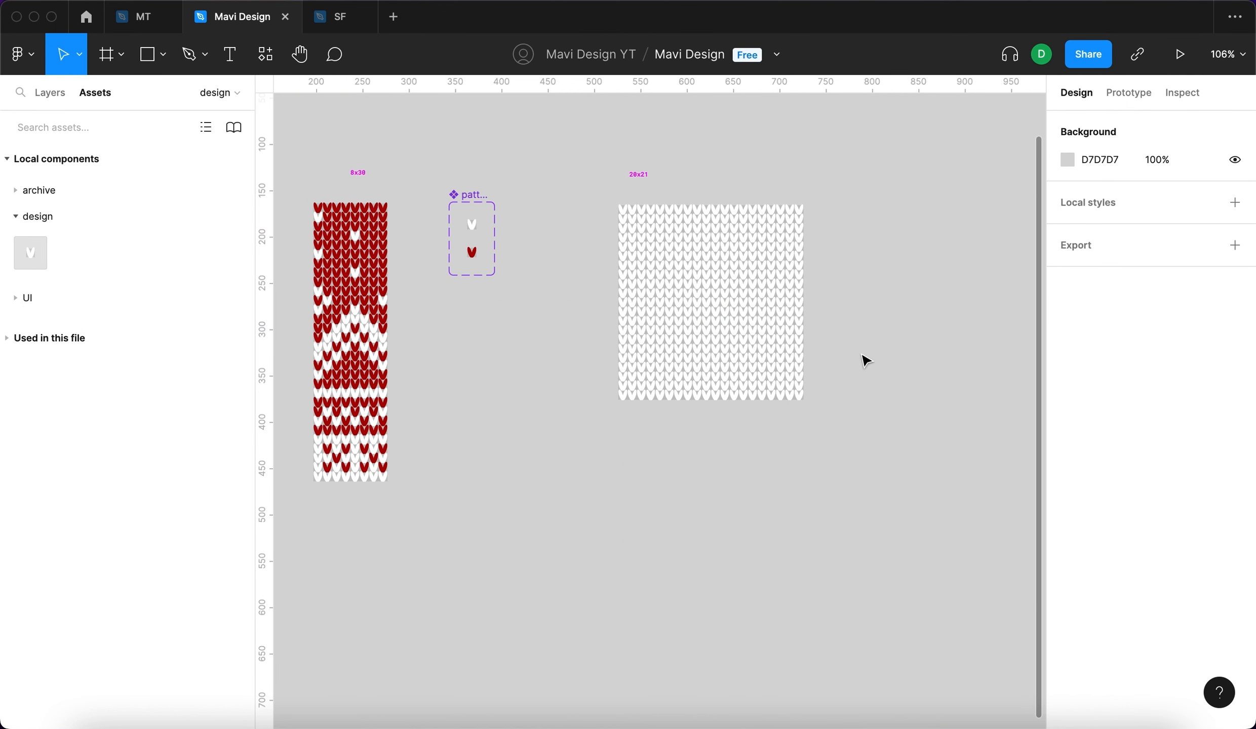
Switch all elements of the 20x21 grid to the red variant.
{"action": "left_click_drag", "start_coordinate": [852, 471], "coordinate": [568, 230]}
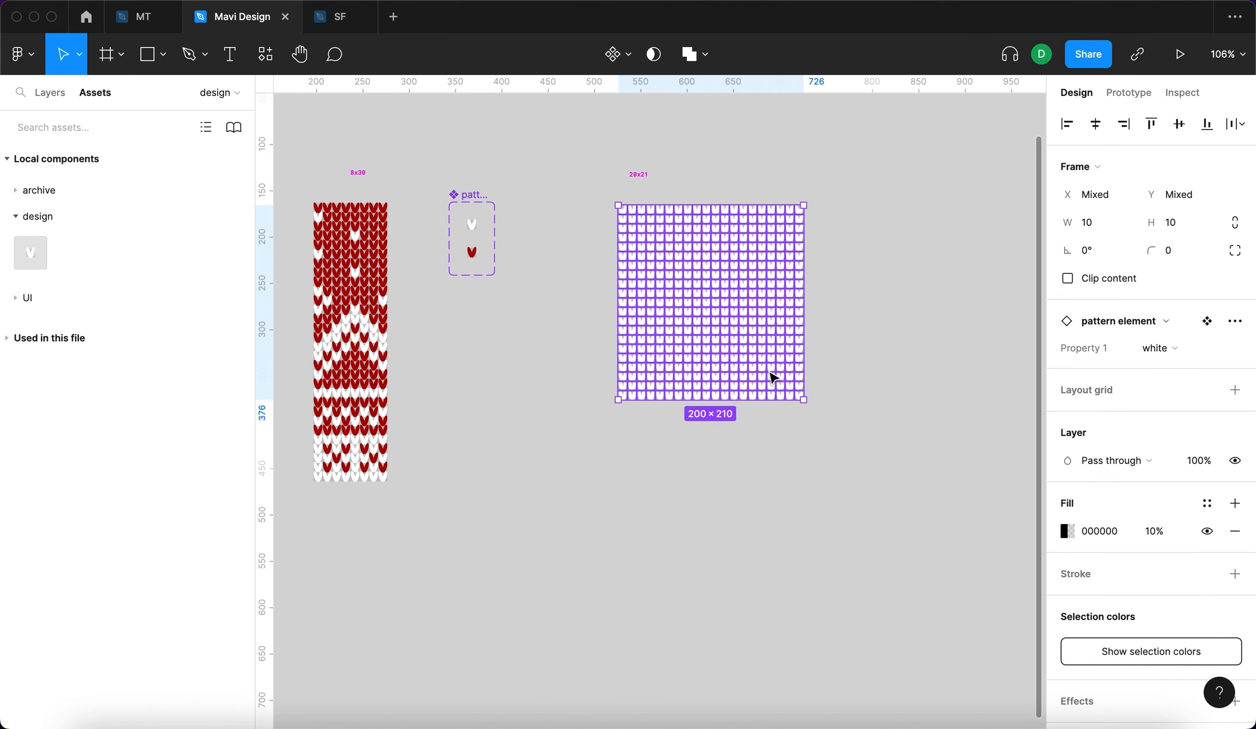
{"action": "left_click", "coordinate": [1163, 347]}
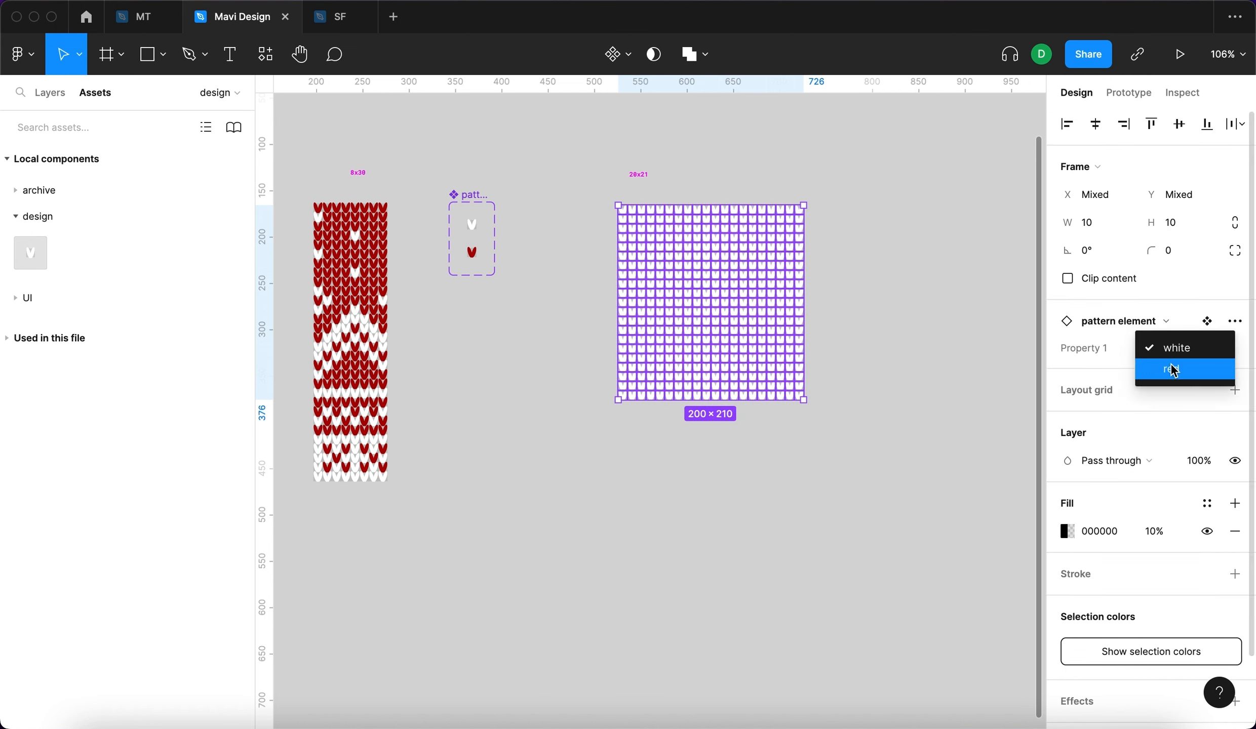
{"action": "left_click", "coordinate": [1185, 368]}
{"action": "left_click", "coordinate": [922, 348]}
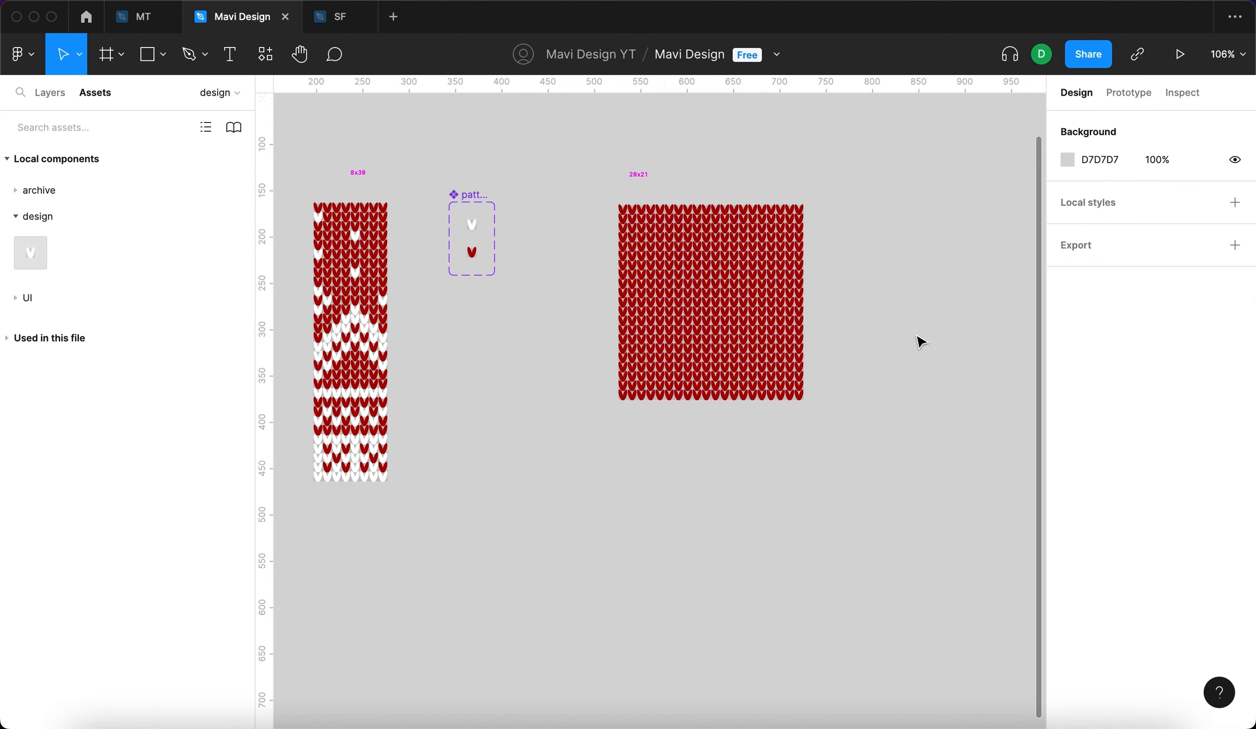
Place a copy of the first-column element outside the 20x21 grid, to its left beside the eleventh row, at X 490.
{"action": "left_click", "coordinate": [892, 362]}
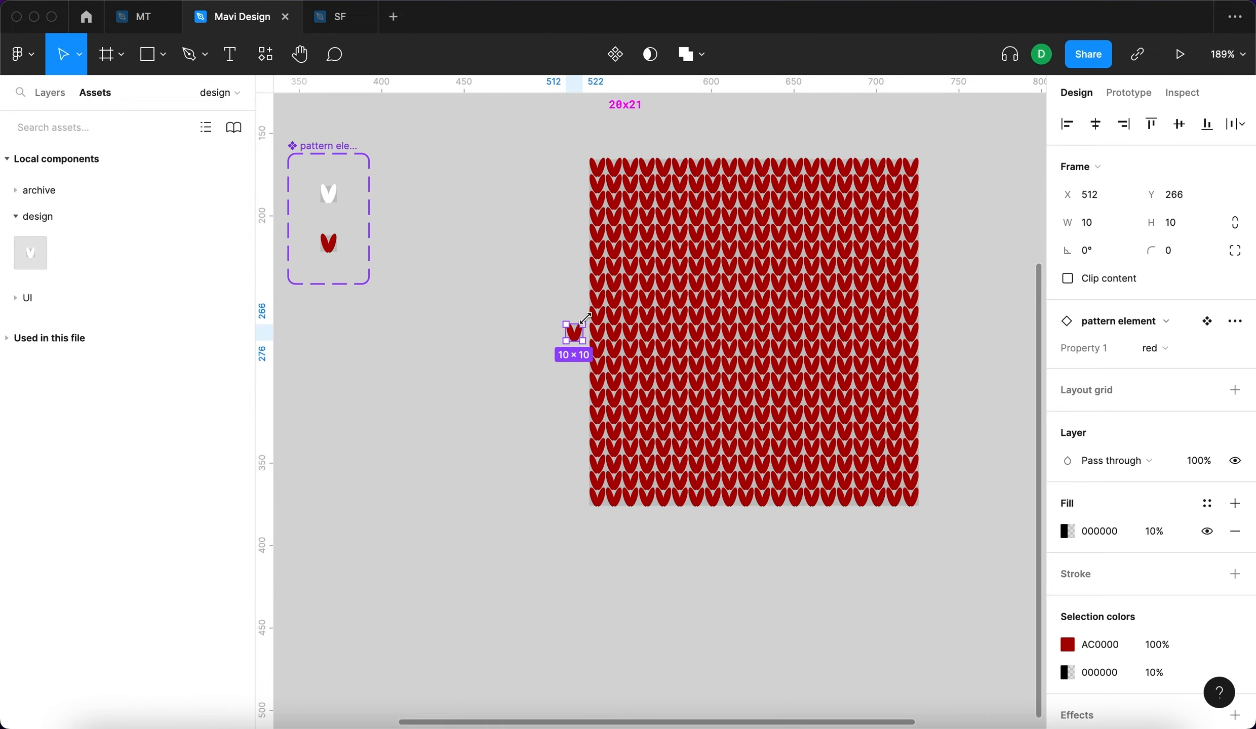
{"action": "scroll", "coordinate": [586, 316], "scroll_direction": "up", "scroll_amount": 5}
{"action": "left_click", "coordinate": [612, 351]}
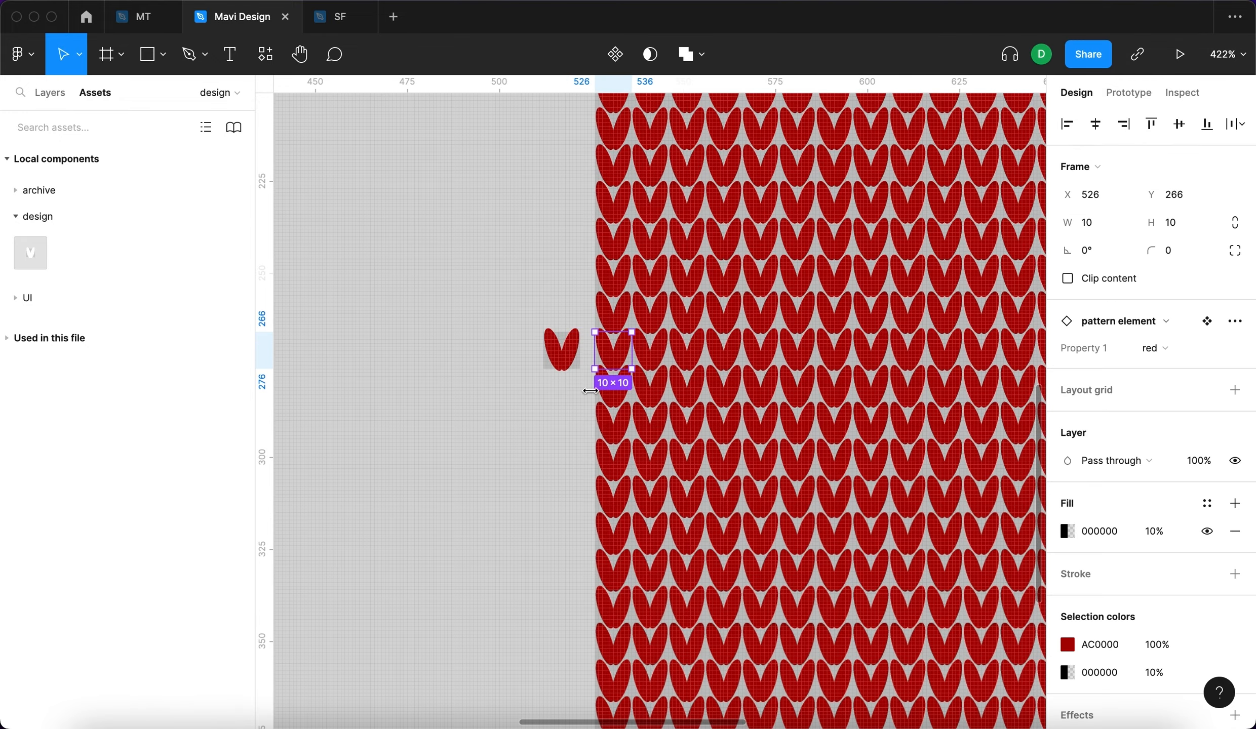
{"action": "scroll", "coordinate": [577, 371], "scroll_direction": "down", "scroll_amount": 5}
{"action": "left_click_drag", "start_coordinate": [570, 361], "coordinate": [534, 361]}
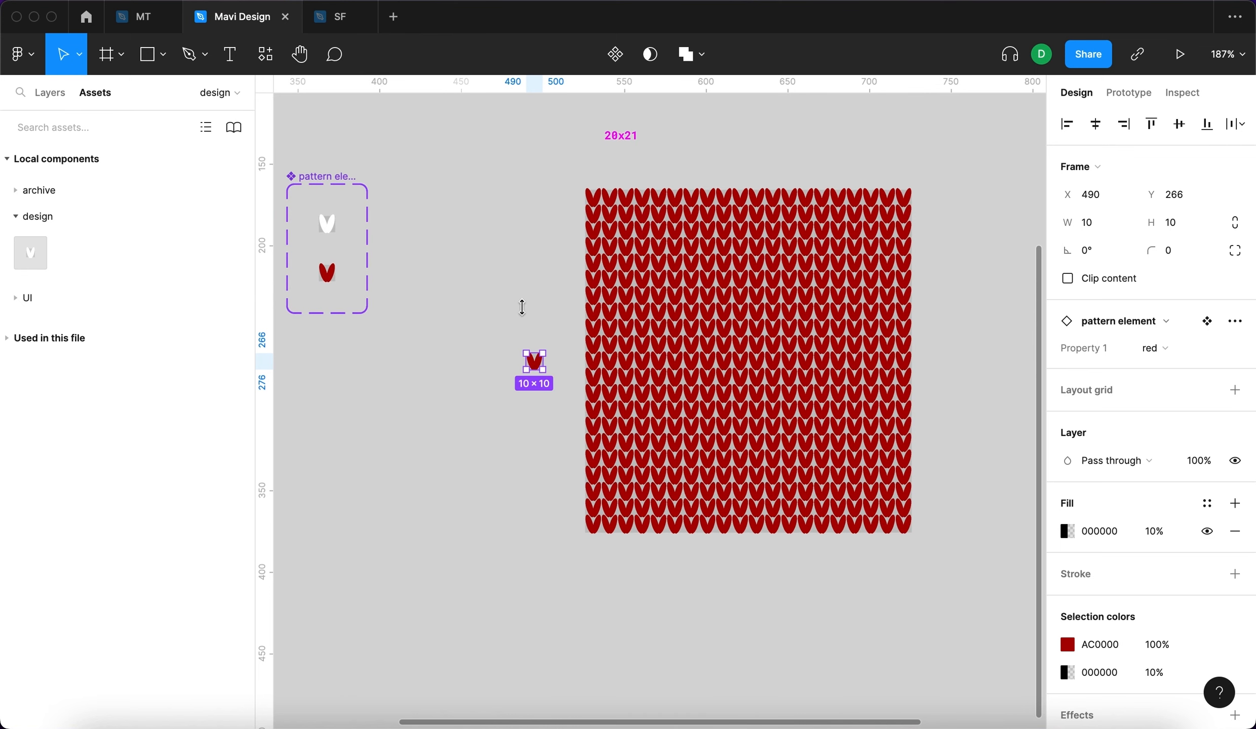
Switch the first-column elements in the tenth, eleventh and twelfth rows of the 20x21 grid to white.
{"action": "left_click", "coordinate": [593, 368]}
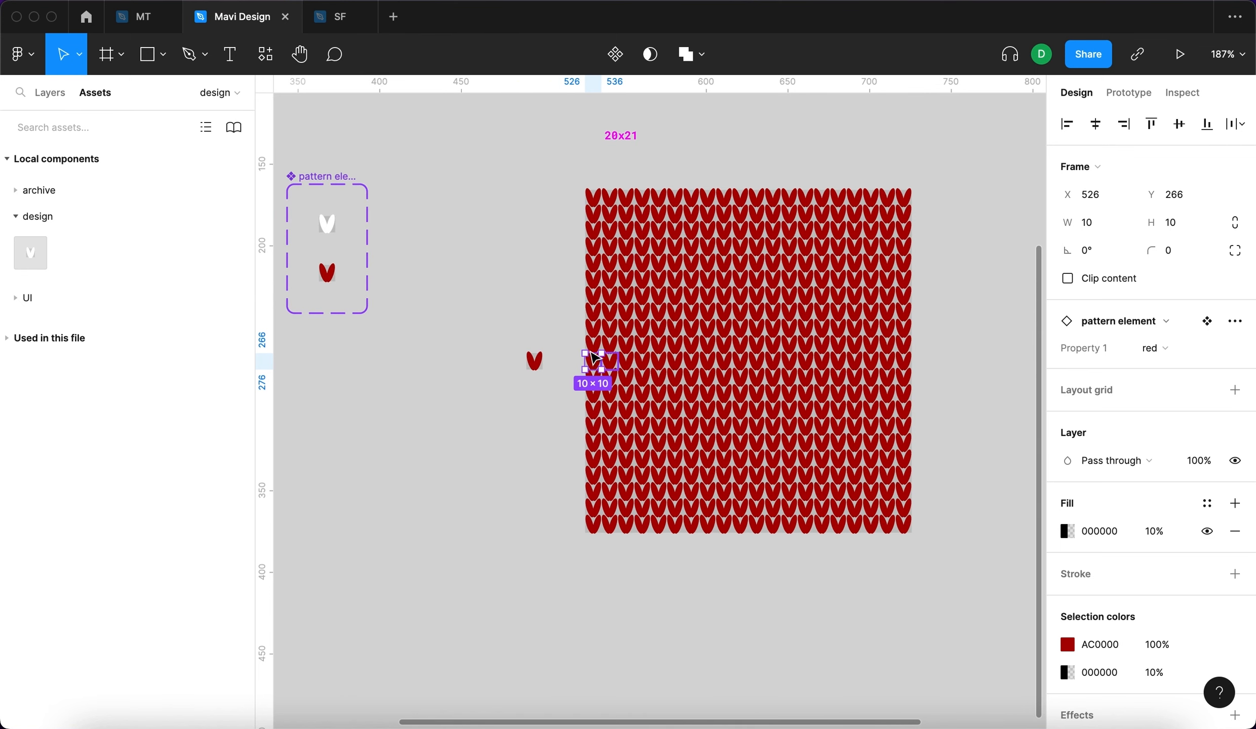
{"action": "scroll", "coordinate": [594, 400], "scroll_direction": "up", "scroll_amount": 5}
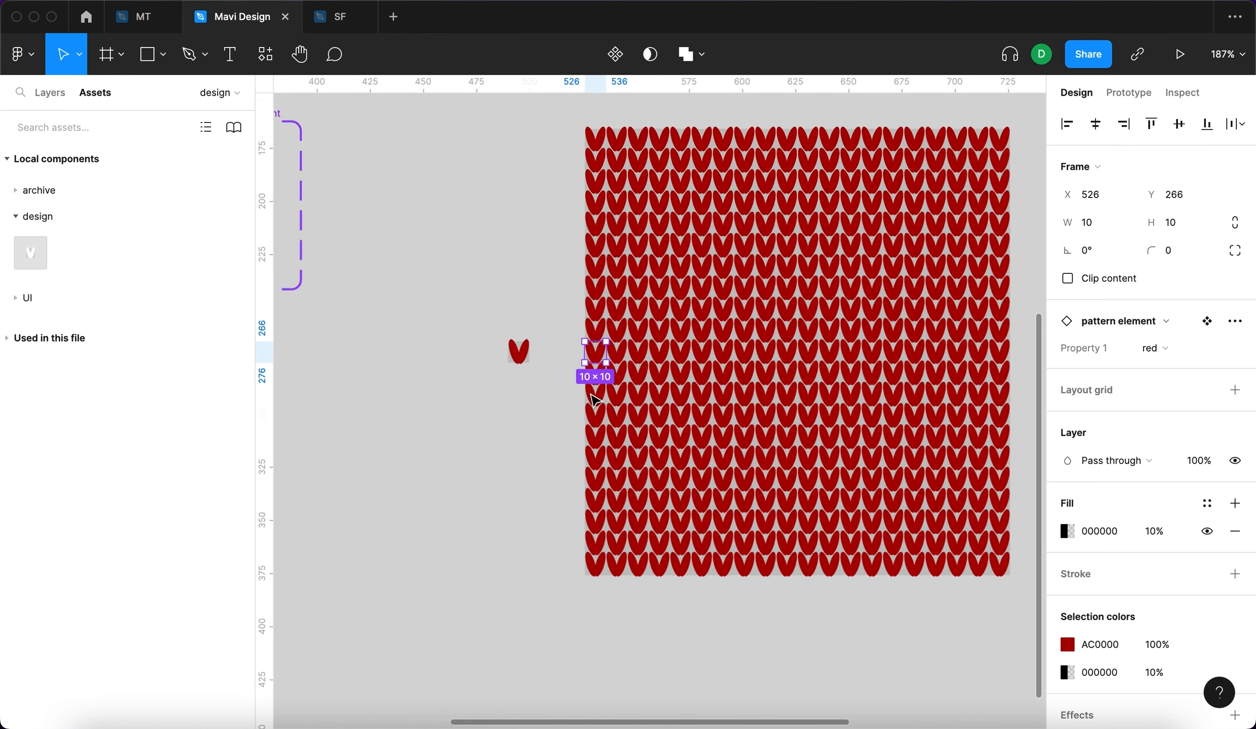
{"action": "left_click", "coordinate": [604, 323], "text": "shift"}
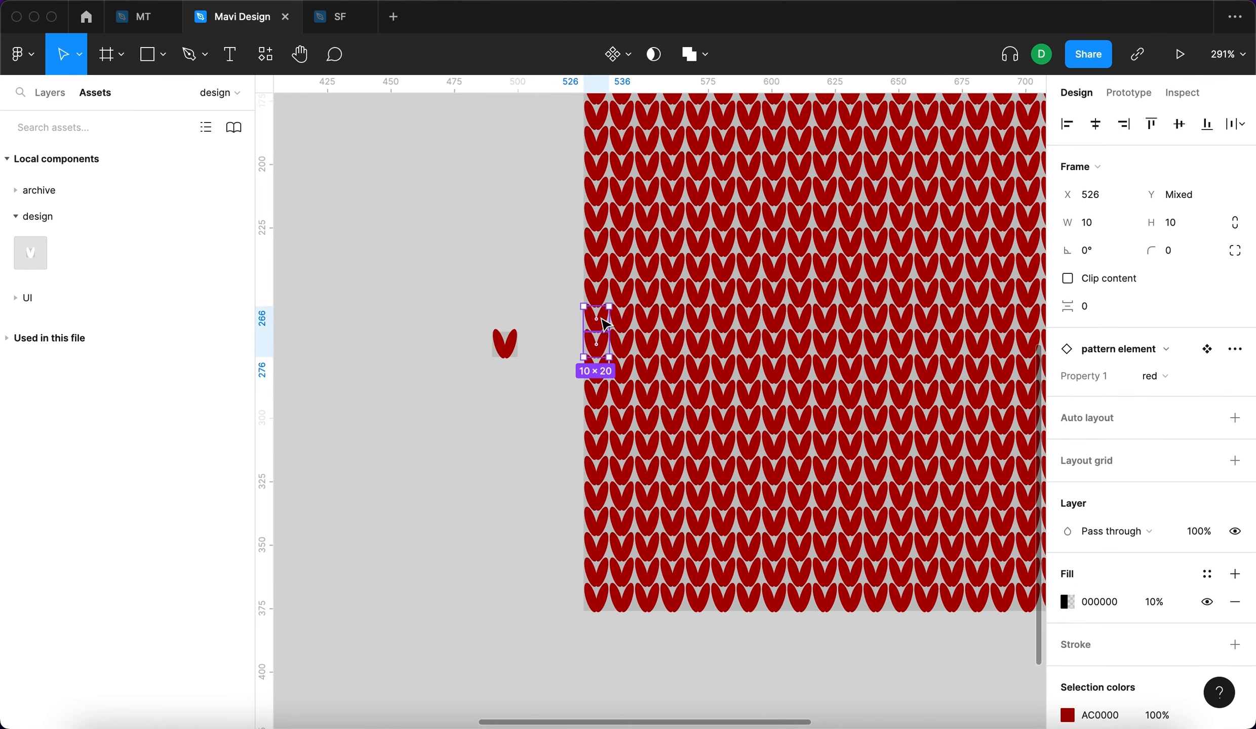
{"action": "left_click", "coordinate": [604, 373], "text": "shift"}
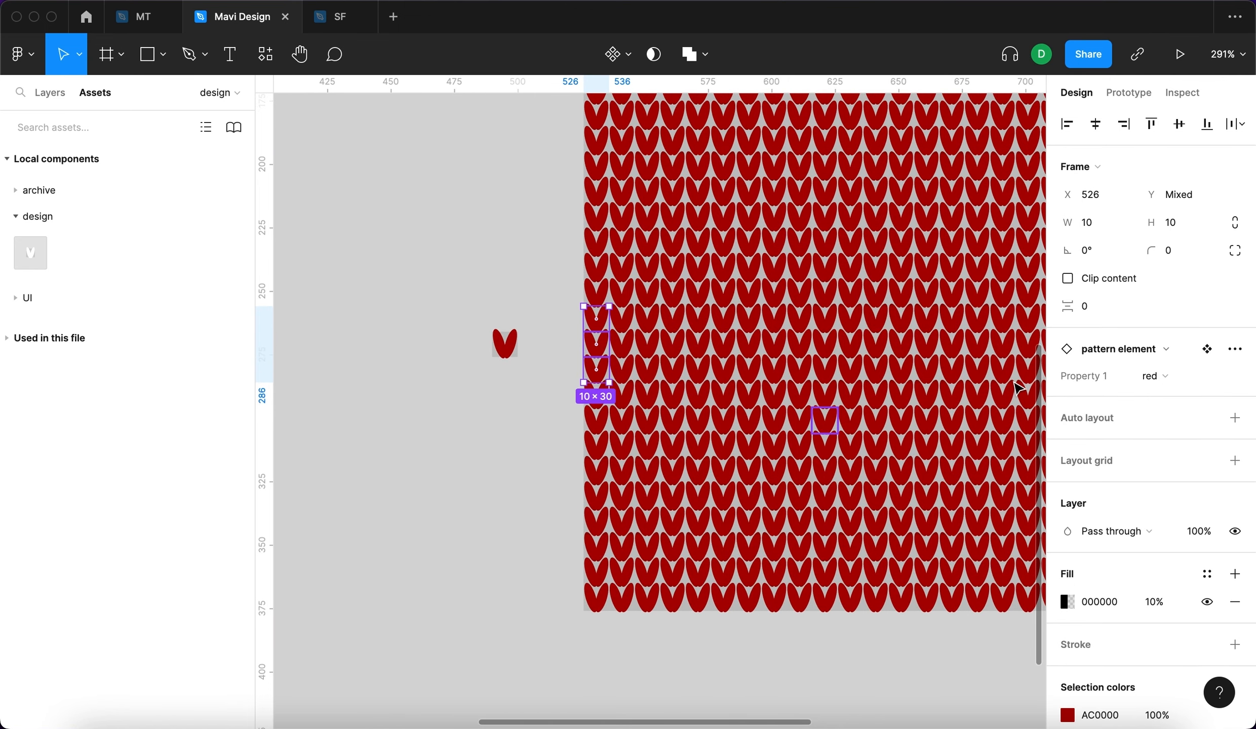
{"action": "left_click", "coordinate": [1154, 376]}
{"action": "left_click", "coordinate": [1176, 354]}
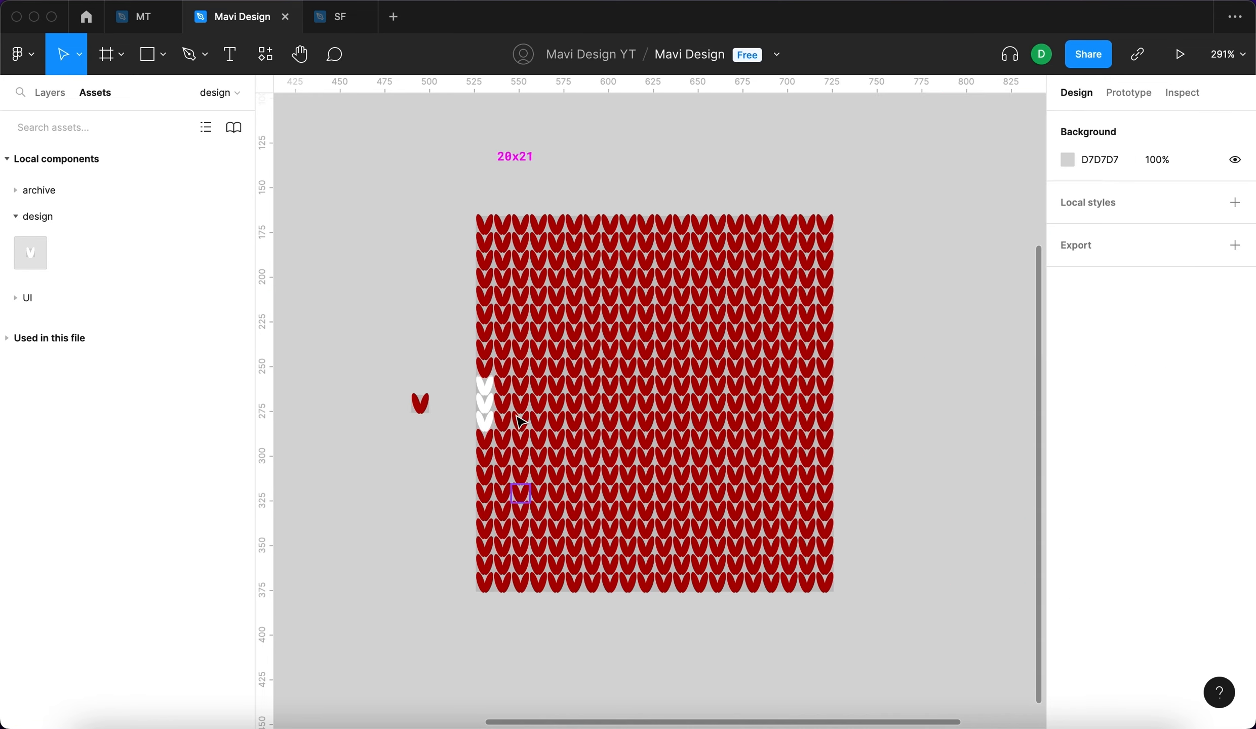
Switch the second-column element in the eleventh row of the 20x21 grid to white.
{"action": "left_click", "coordinate": [510, 405]}
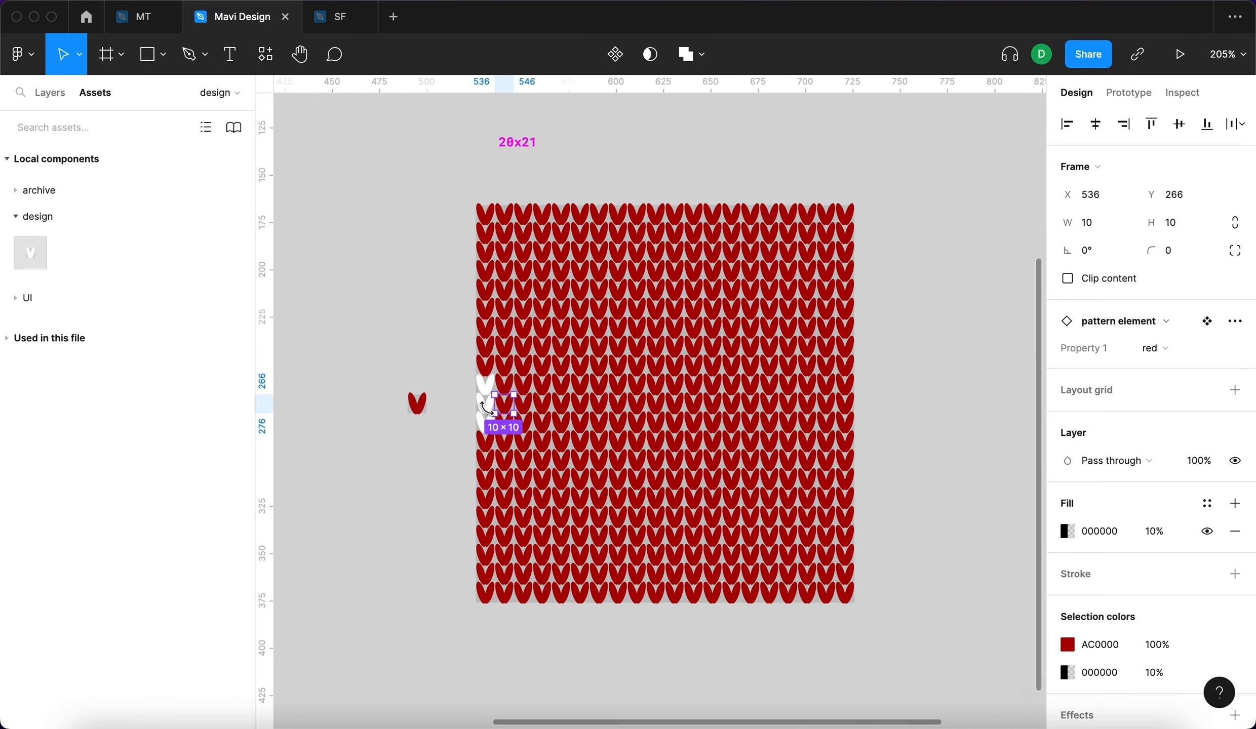
{"action": "scroll", "coordinate": [509, 405], "scroll_direction": "up", "scroll_amount": 5}
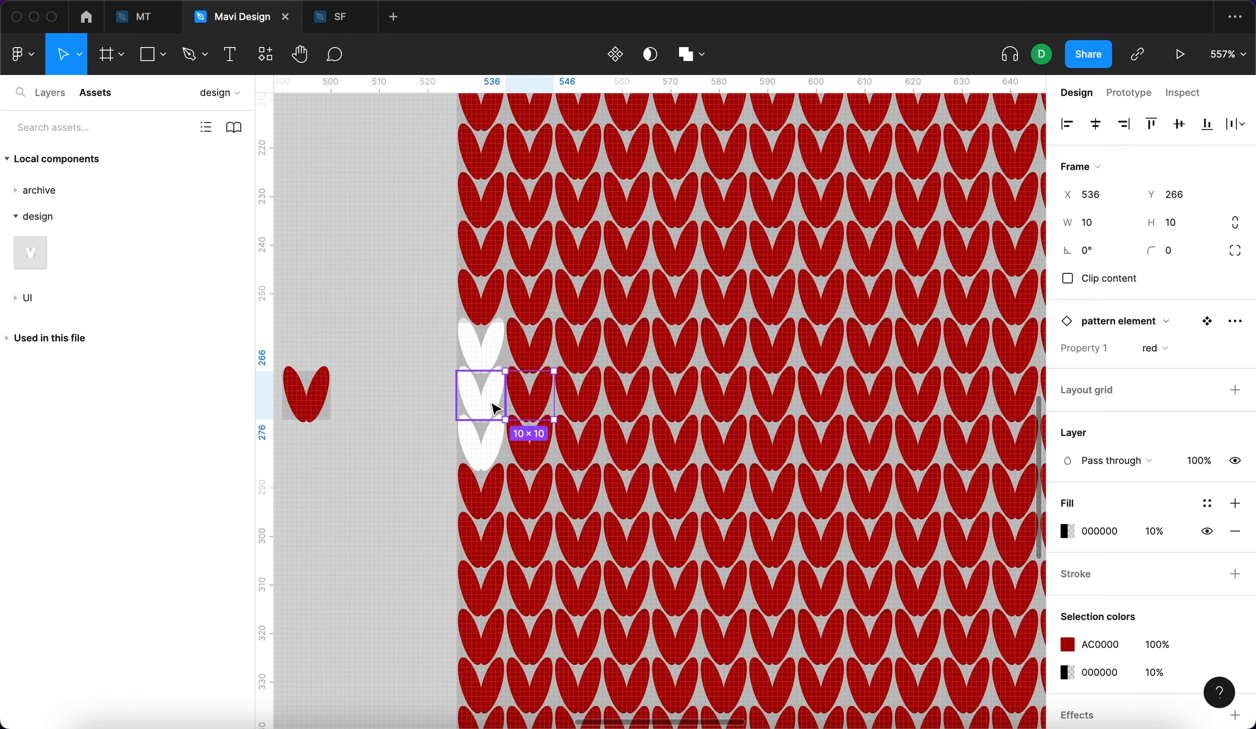
{"action": "left_click", "coordinate": [1153, 348]}
{"action": "left_click", "coordinate": [1174, 335]}
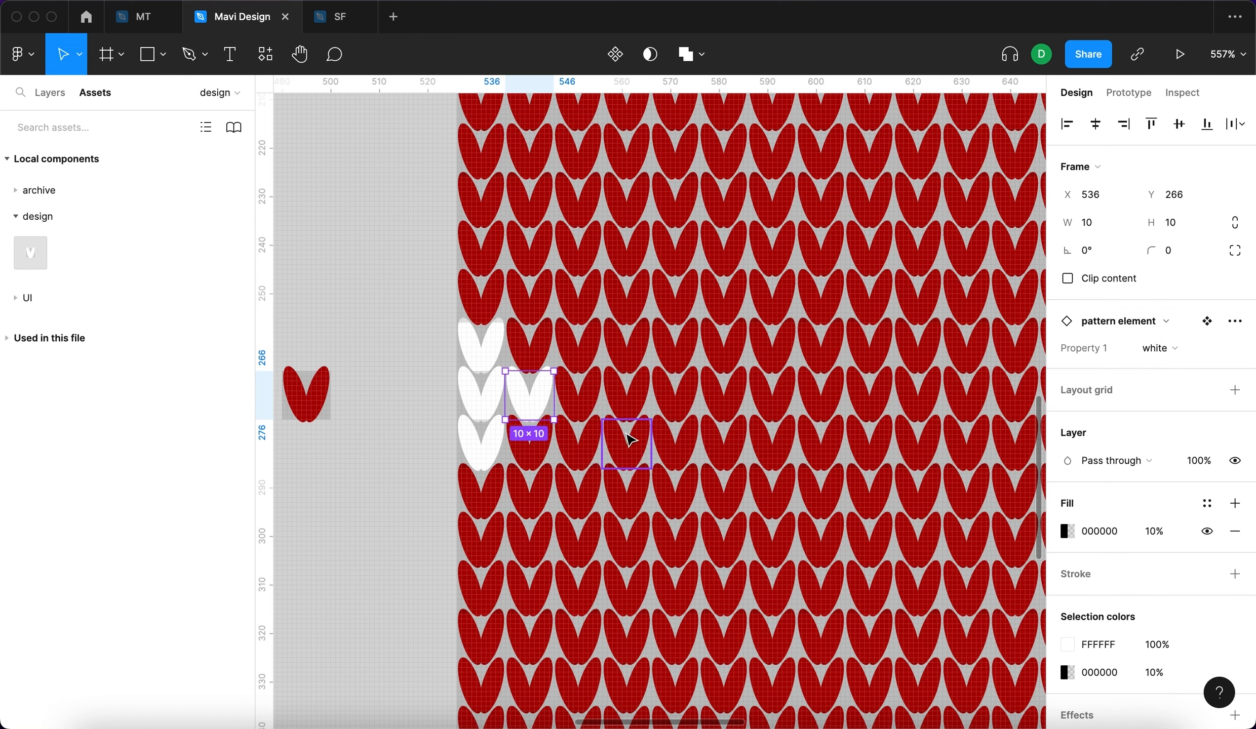
{"action": "scroll", "coordinate": [591, 521], "scroll_direction": "down", "scroll_amount": 3}
{"action": "left_click", "coordinate": [420, 532]}
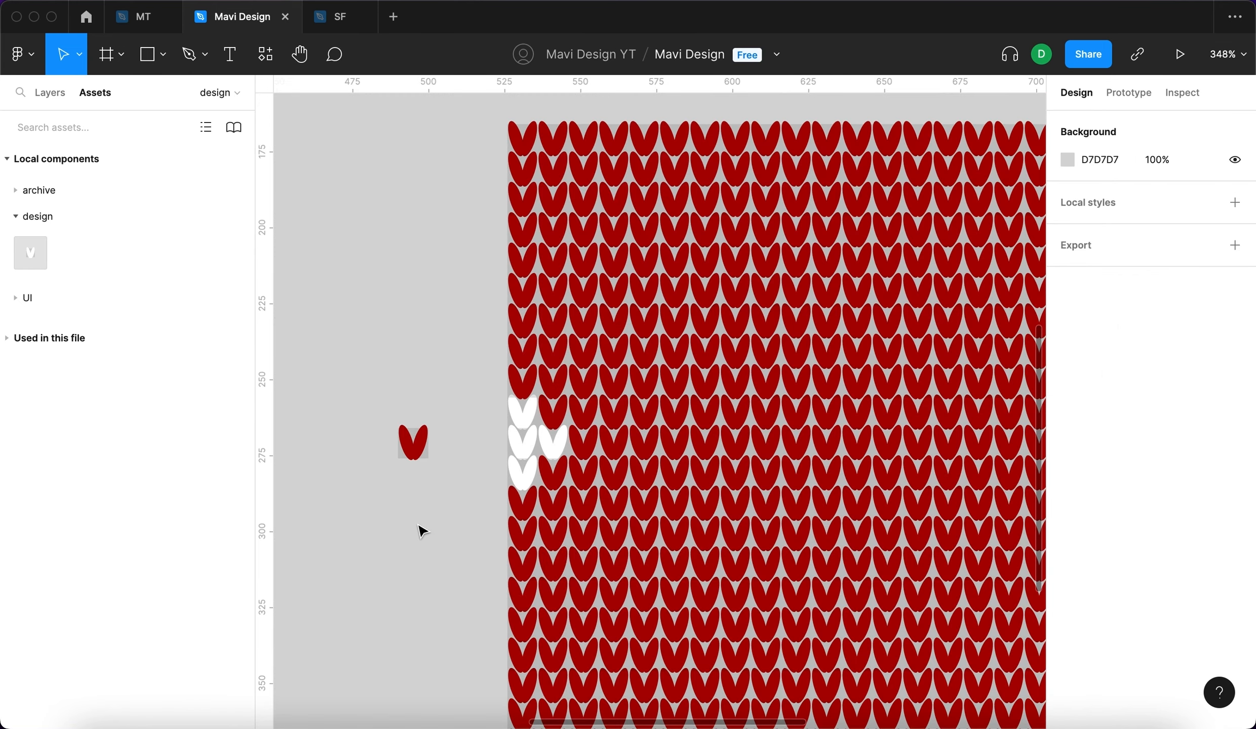
Switch a diagonal of four elements in the 20x21 grid to white, from second column, second row to fifth column, fifth row.
{"action": "left_click", "coordinate": [554, 177]}
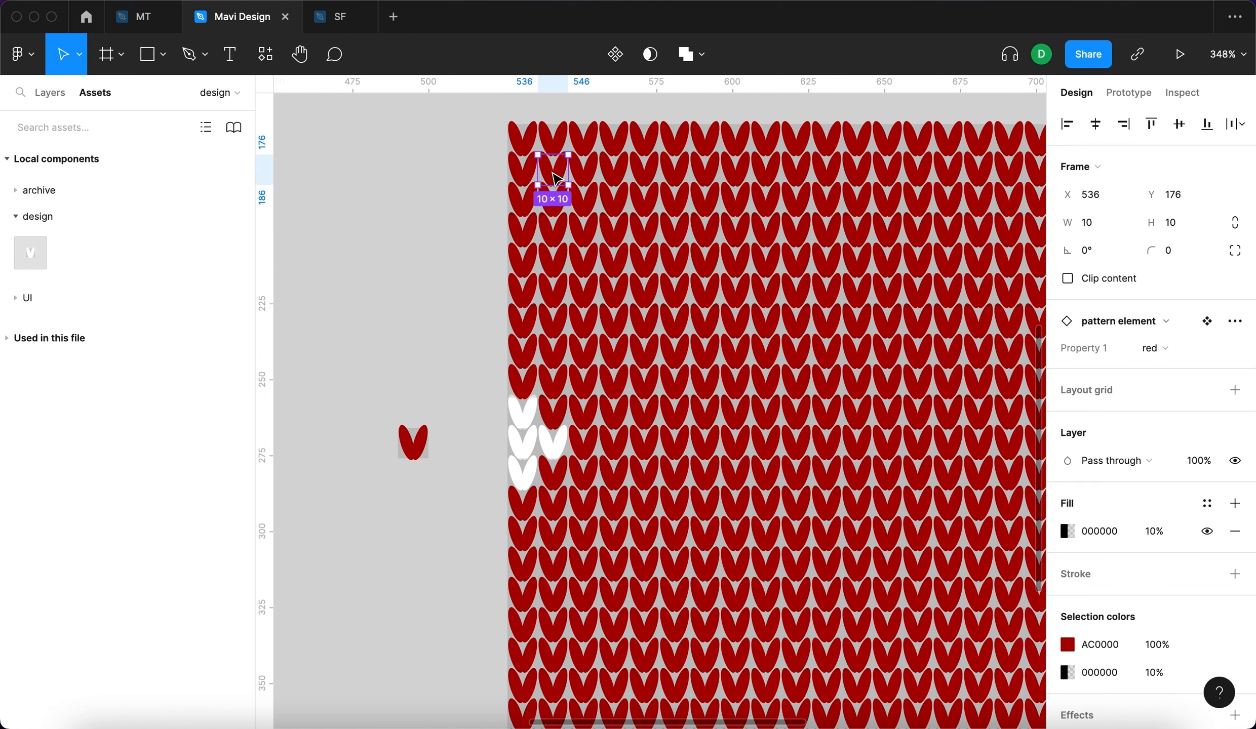
{"action": "left_click", "coordinate": [581, 209], "text": "shift"}
{"action": "left_click", "coordinate": [619, 232], "text": "shift"}
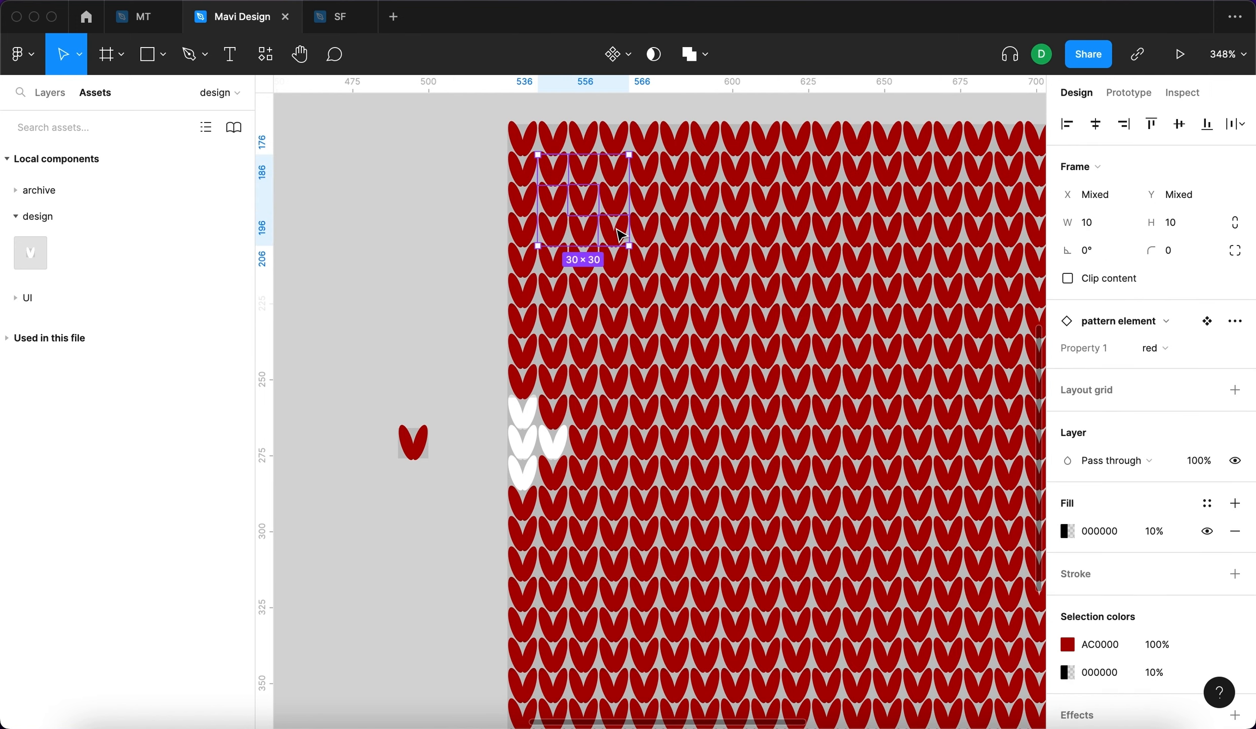
{"action": "left_click", "coordinate": [639, 254], "text": "shift"}
{"action": "left_click", "coordinate": [1157, 350]}
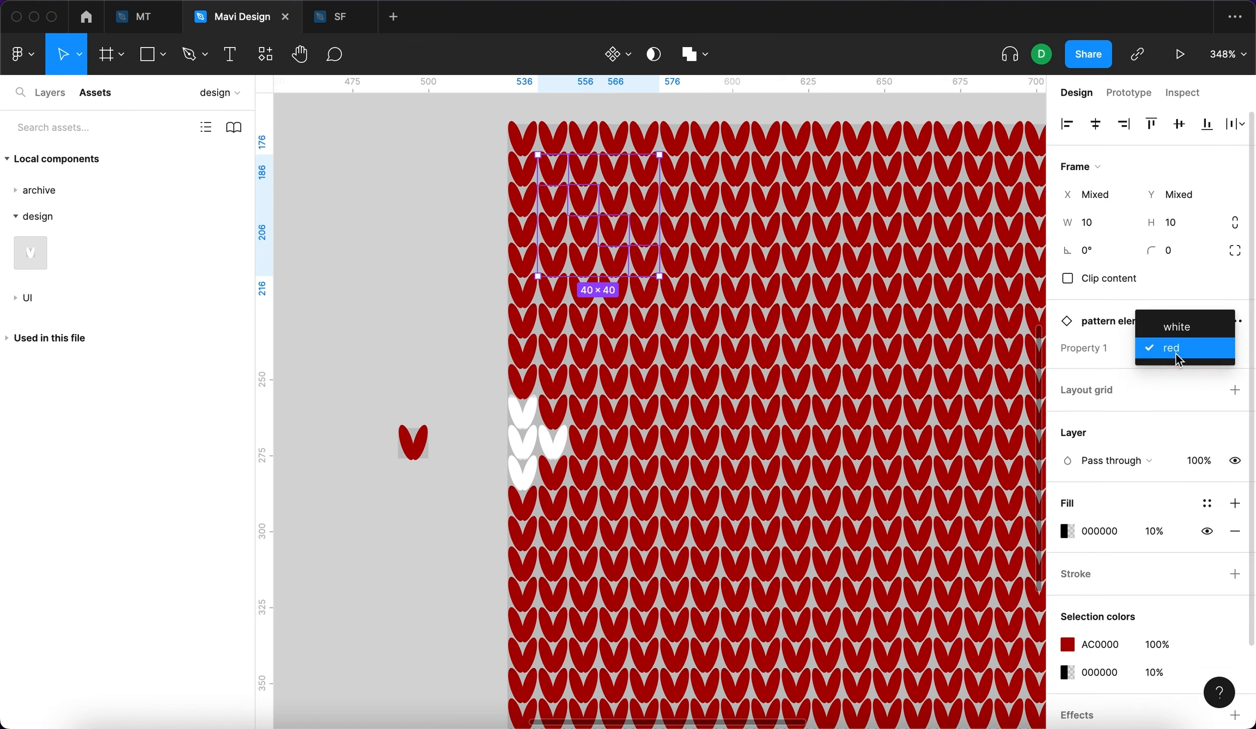
{"action": "left_click", "coordinate": [1176, 327]}
{"action": "key", "text": "Escape"}
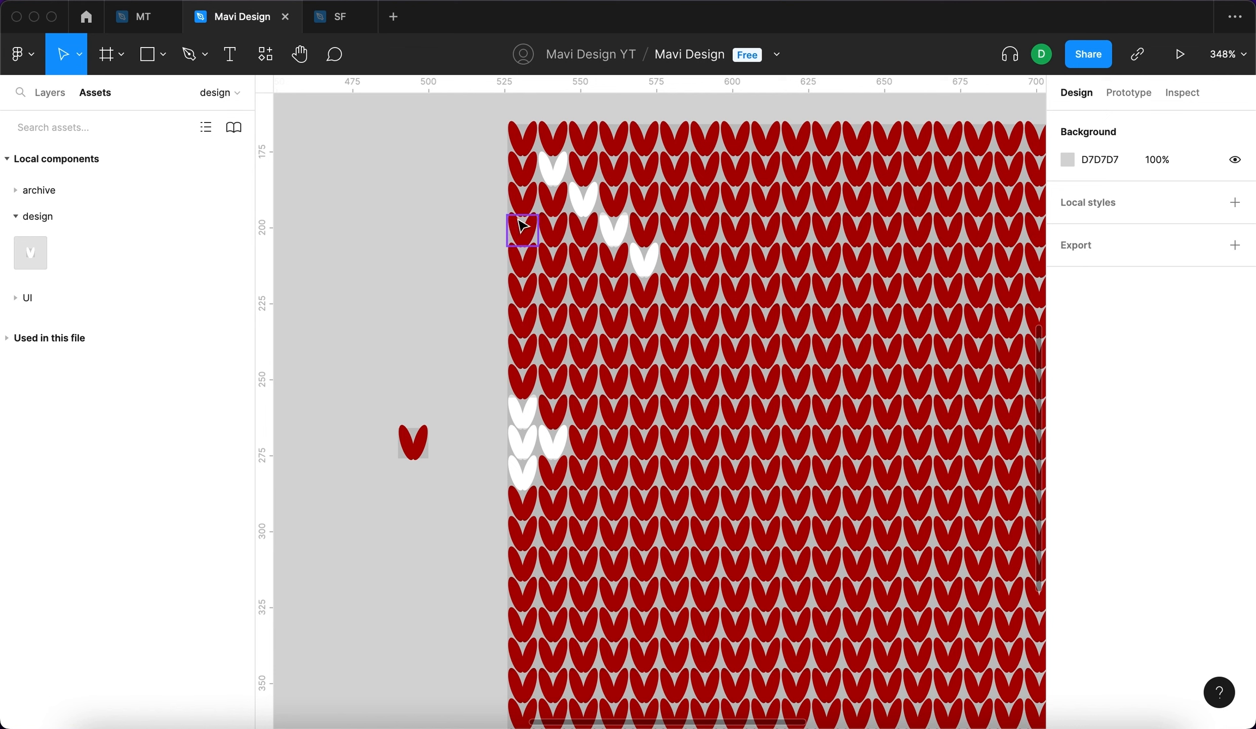
Switch the fourth-column element in the second row and the second-column element in the fourth row of the 20x21 grid to white.
{"action": "left_click", "coordinate": [611, 172]}
{"action": "left_click", "coordinate": [556, 236], "text": "shift"}
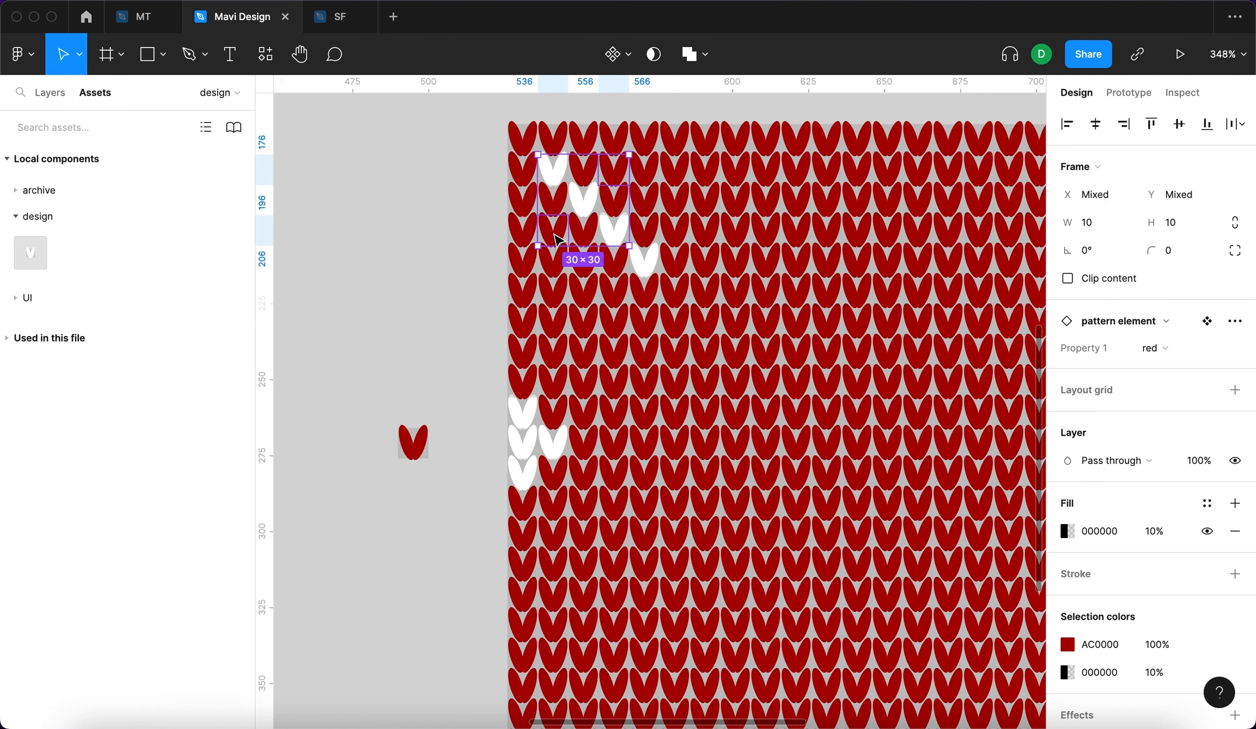
{"action": "left_click", "coordinate": [1164, 350]}
{"action": "left_click", "coordinate": [1174, 329]}
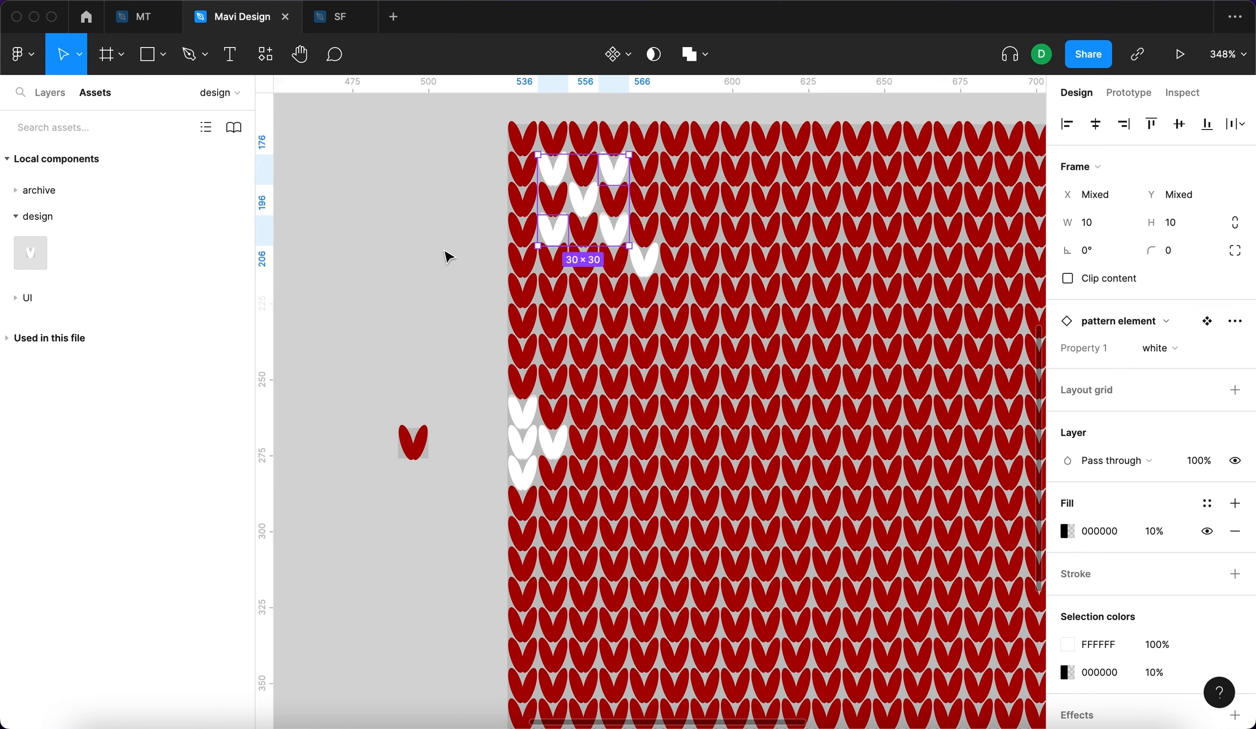
{"action": "left_click", "coordinate": [444, 254]}
Switch the second- to sixth-column elements in the seventh row of the 20x21 grid to white.
{"action": "scroll", "coordinate": [588, 231], "scroll_direction": "down", "scroll_amount": 6}
{"action": "scroll", "coordinate": [603, 220], "scroll_direction": "up", "scroll_amount": 3}
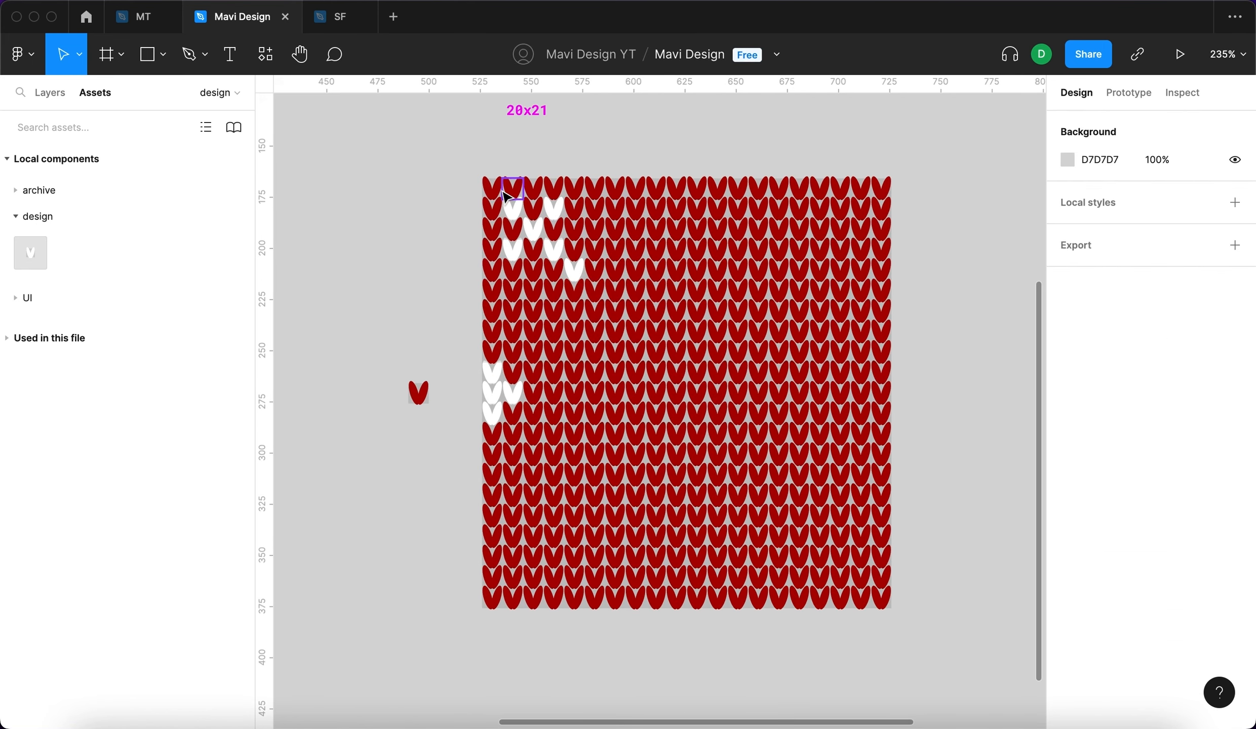
{"action": "scroll", "coordinate": [399, 276], "scroll_direction": "right", "scroll_amount": 2}
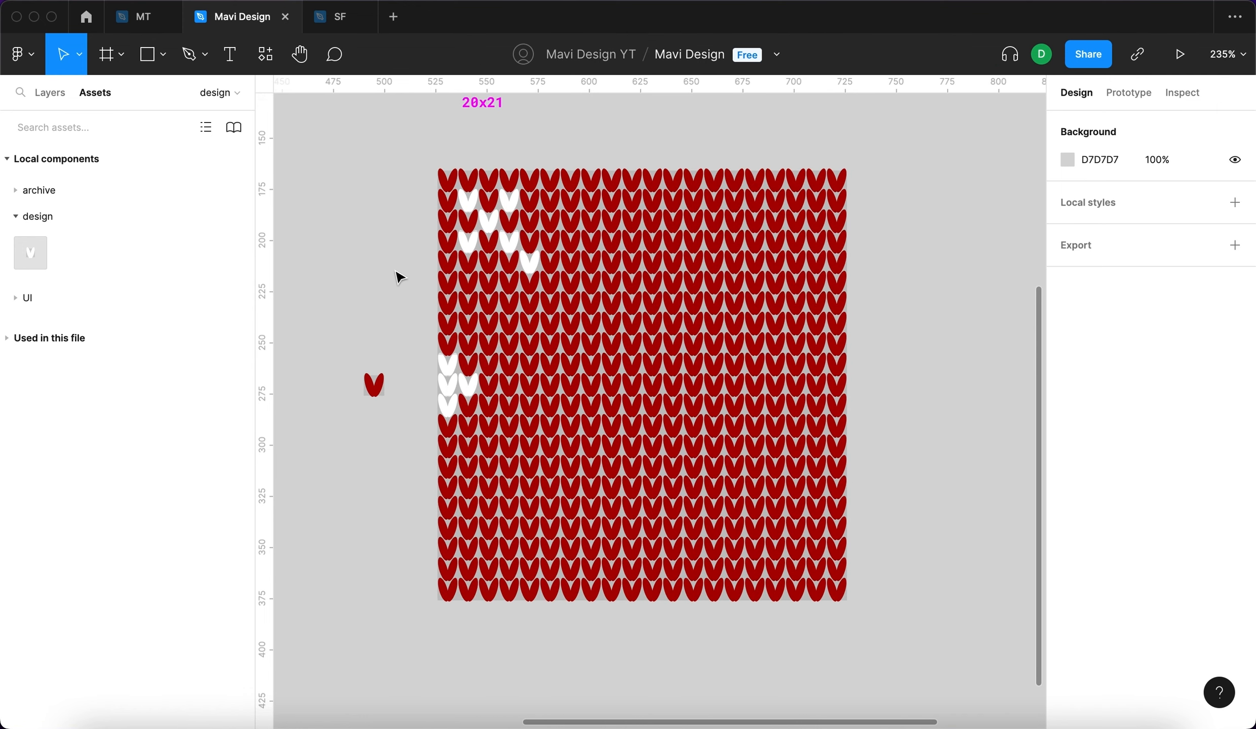
{"action": "scroll", "coordinate": [474, 393], "scroll_direction": "up", "scroll_amount": 2}
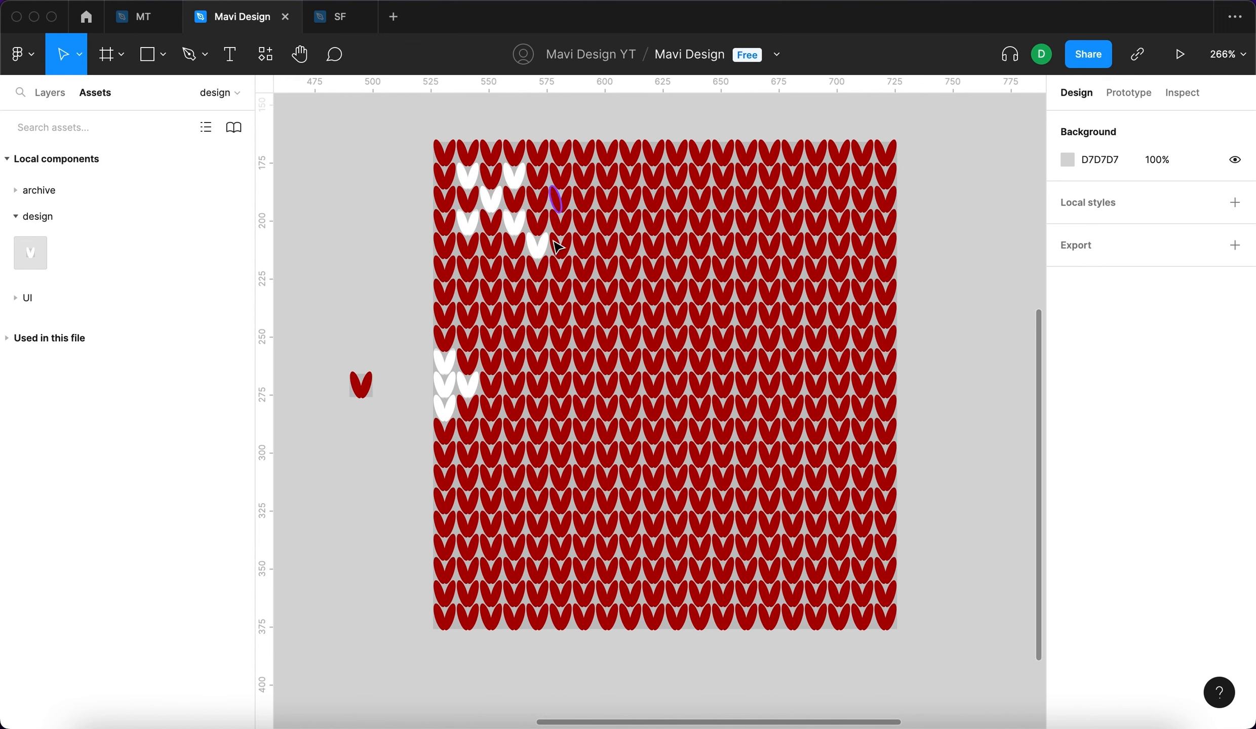
{"action": "left_click", "coordinate": [541, 295]}
{"action": "left_click", "coordinate": [514, 292], "text": "shift"}
{"action": "left_click", "coordinate": [487, 291], "text": "shift"}
{"action": "left_click", "coordinate": [467, 293], "text": "shift"}
{"action": "left_click", "coordinate": [566, 294], "text": "shift"}
{"action": "left_click", "coordinate": [1159, 375]}
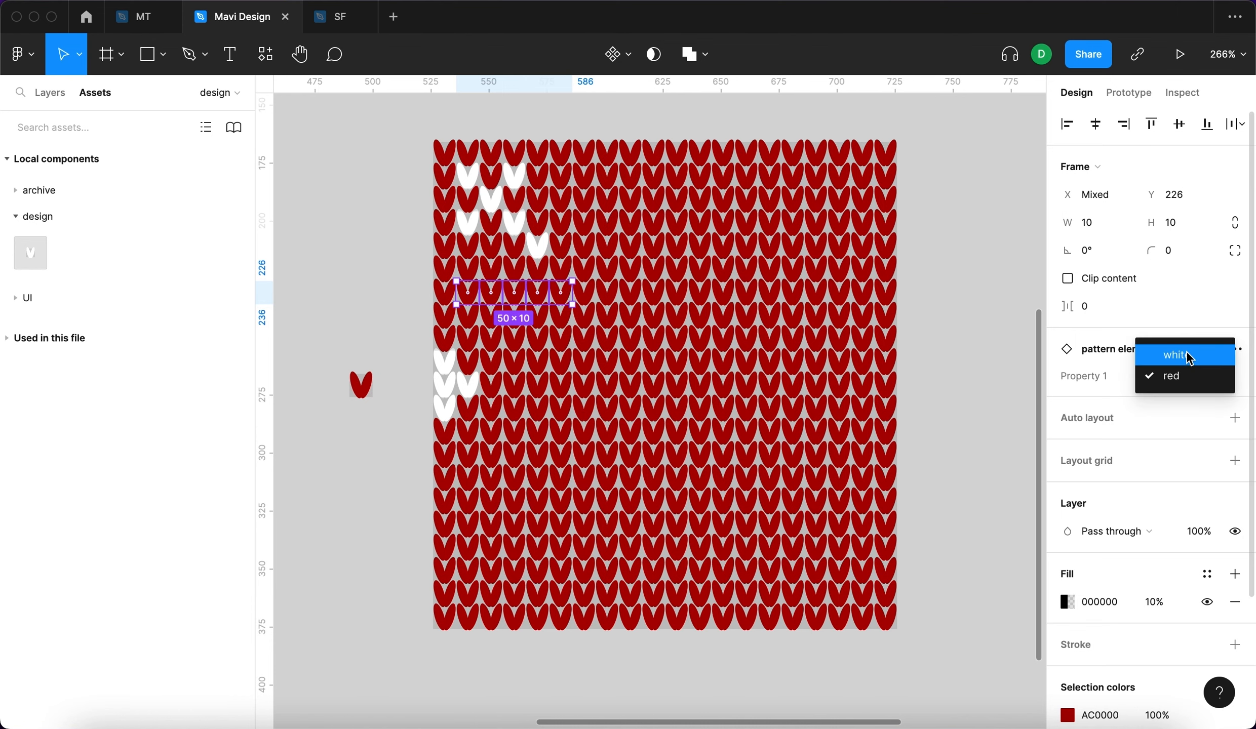
{"action": "left_click", "coordinate": [1176, 355]}
{"action": "left_click", "coordinate": [950, 343]}
Switch the third- to seventh-column elements in the eighth row of the 20x21 grid to white.
{"action": "scroll", "coordinate": [948, 342], "scroll_direction": "up", "scroll_amount": 2}
{"action": "scroll", "coordinate": [948, 341], "scroll_direction": "left", "scroll_amount": 1}
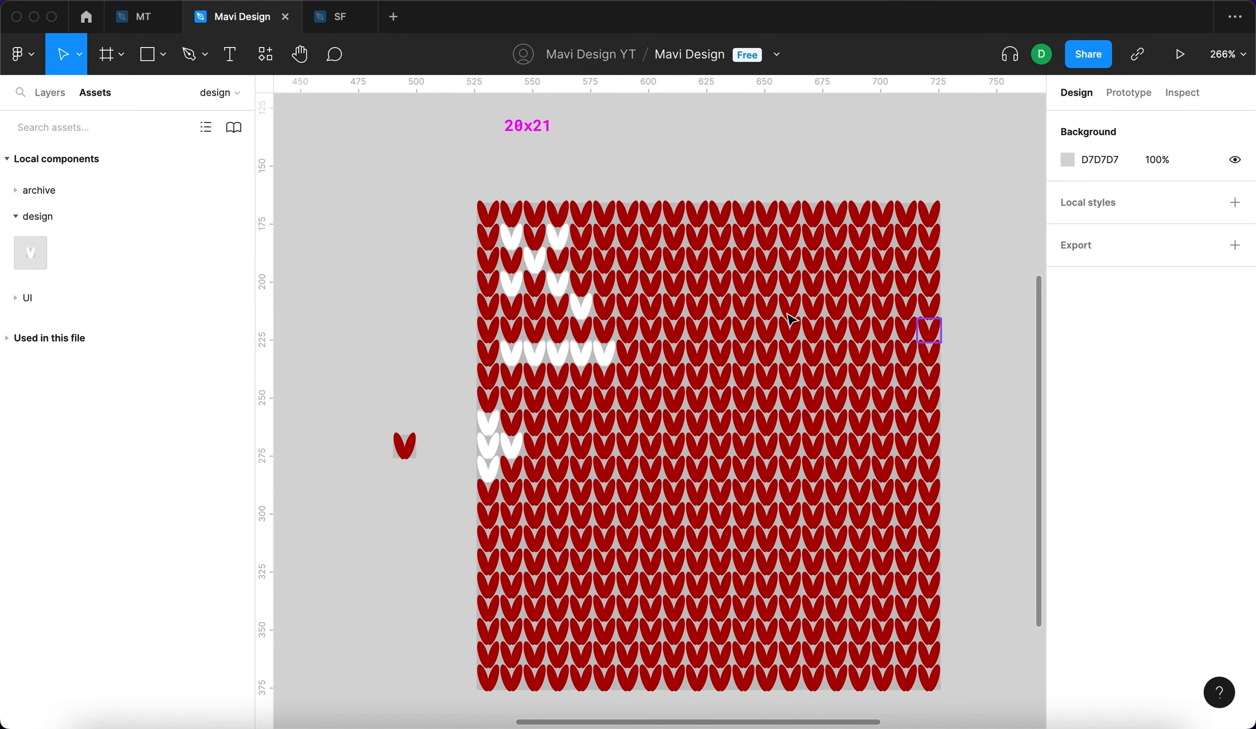
{"action": "scroll", "coordinate": [861, 362], "scroll_direction": "down", "scroll_amount": 2}
{"action": "scroll", "coordinate": [860, 362], "scroll_direction": "right", "scroll_amount": 1}
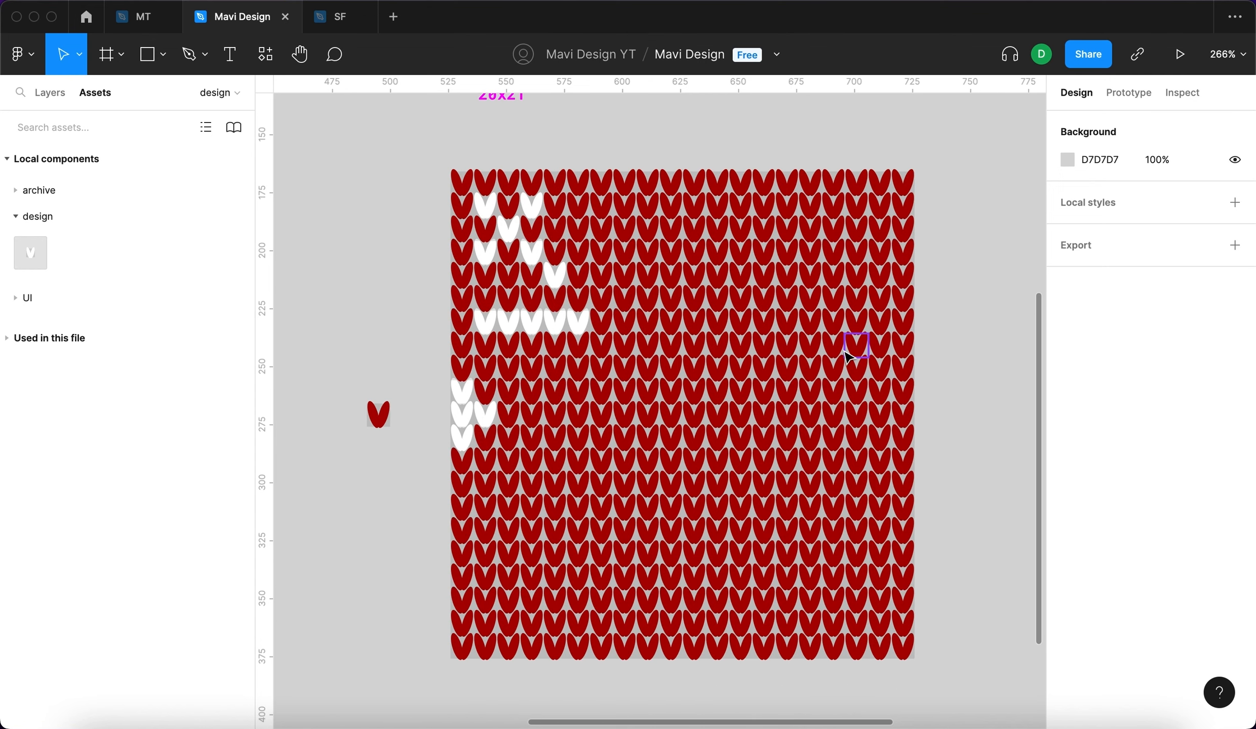
{"action": "left_click", "coordinate": [509, 343]}
{"action": "scroll", "coordinate": [551, 355], "scroll_direction": "up", "scroll_amount": 2}
{"action": "scroll", "coordinate": [551, 355], "scroll_direction": "up", "scroll_amount": 2}
{"action": "left_click", "coordinate": [529, 346], "text": "shift"}
{"action": "left_click", "coordinate": [556, 346], "text": "shift"}
{"action": "left_click", "coordinate": [583, 345], "text": "shift"}
{"action": "left_click", "coordinate": [625, 349], "text": "shift"}
{"action": "left_click", "coordinate": [1155, 376]}
{"action": "left_click", "coordinate": [1160, 356]}
{"action": "left_click", "coordinate": [349, 292]}
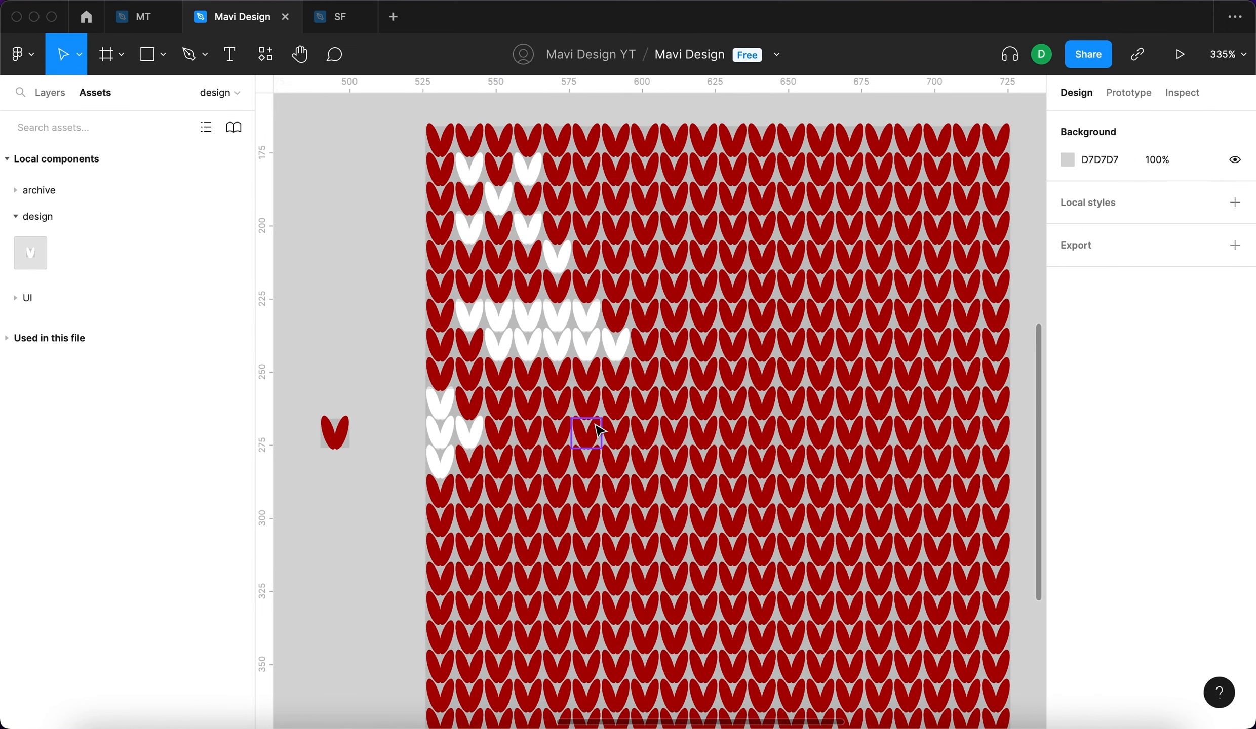
Switch the fourth- to eighth-column elements in the ninth row of the 20x21 grid to white.
{"action": "left_click", "coordinate": [529, 375]}
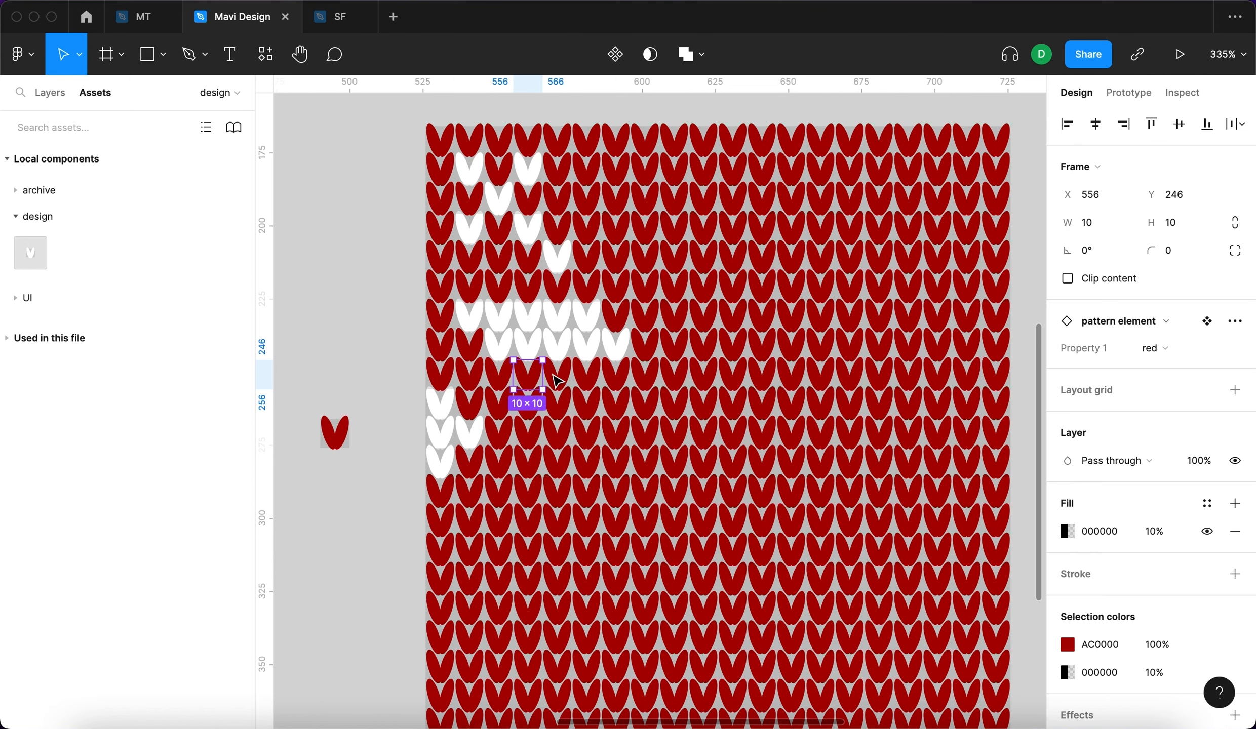
{"action": "left_click", "coordinate": [557, 375], "text": "shift"}
{"action": "left_click", "coordinate": [586, 375], "text": "shift"}
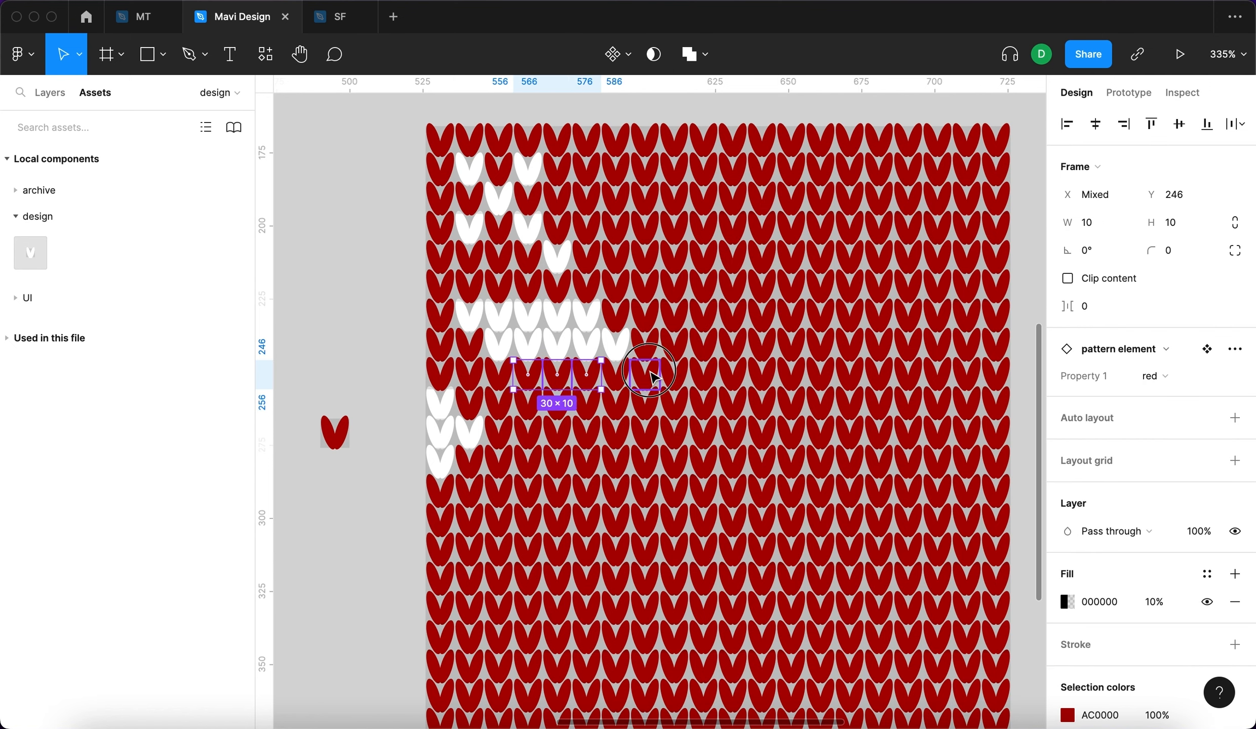
{"action": "left_click", "coordinate": [616, 375], "text": "shift"}
{"action": "left_click", "coordinate": [644, 374], "text": "shift"}
{"action": "left_click", "coordinate": [1155, 376]}
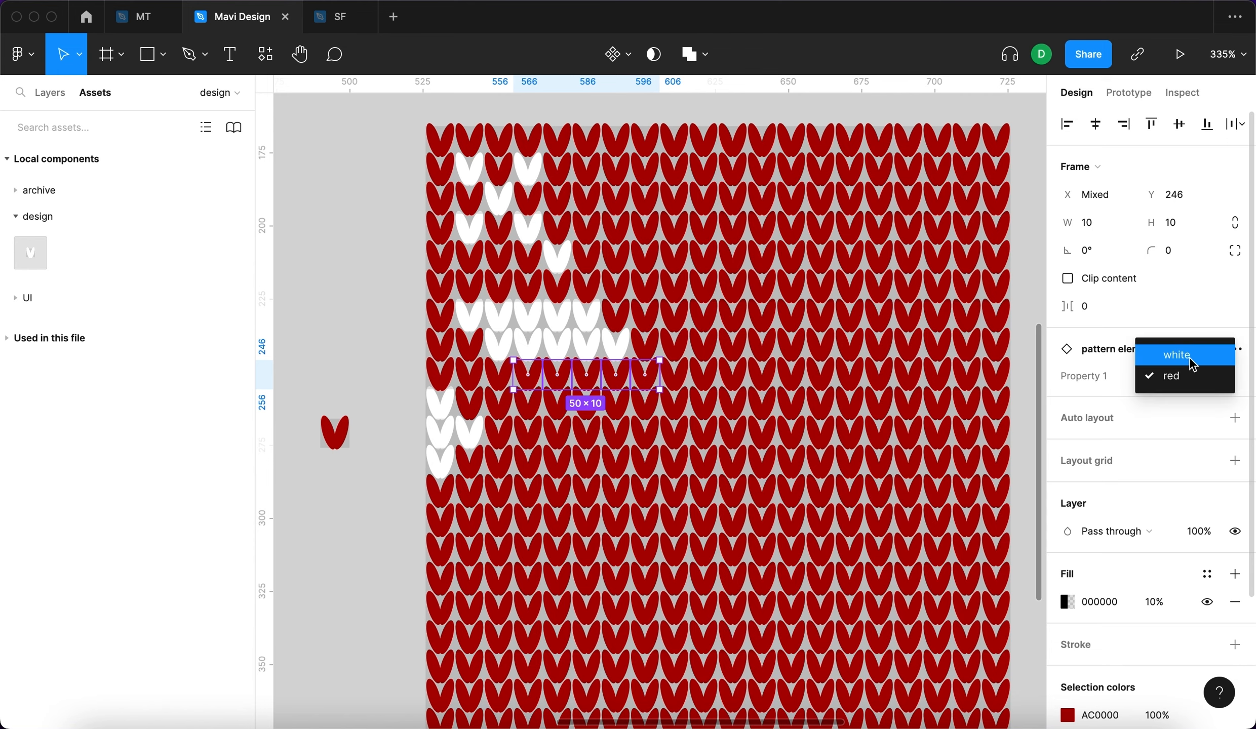
{"action": "left_click", "coordinate": [1160, 356]}
{"action": "left_click", "coordinate": [318, 314]}
Switch the fifth- to ninth-column elements in the tenth row of the 20x21 grid to white.
{"action": "left_click", "coordinate": [557, 405]}
{"action": "left_click", "coordinate": [586, 405], "text": "shift"}
{"action": "left_click", "coordinate": [617, 405], "text": "shift"}
Switch the fifth- to ninth-column elements in the twelfth row of the 20x21 grid to white.
{"action": "scroll", "coordinate": [950, 376], "scroll_direction": "down", "scroll_amount": 3}
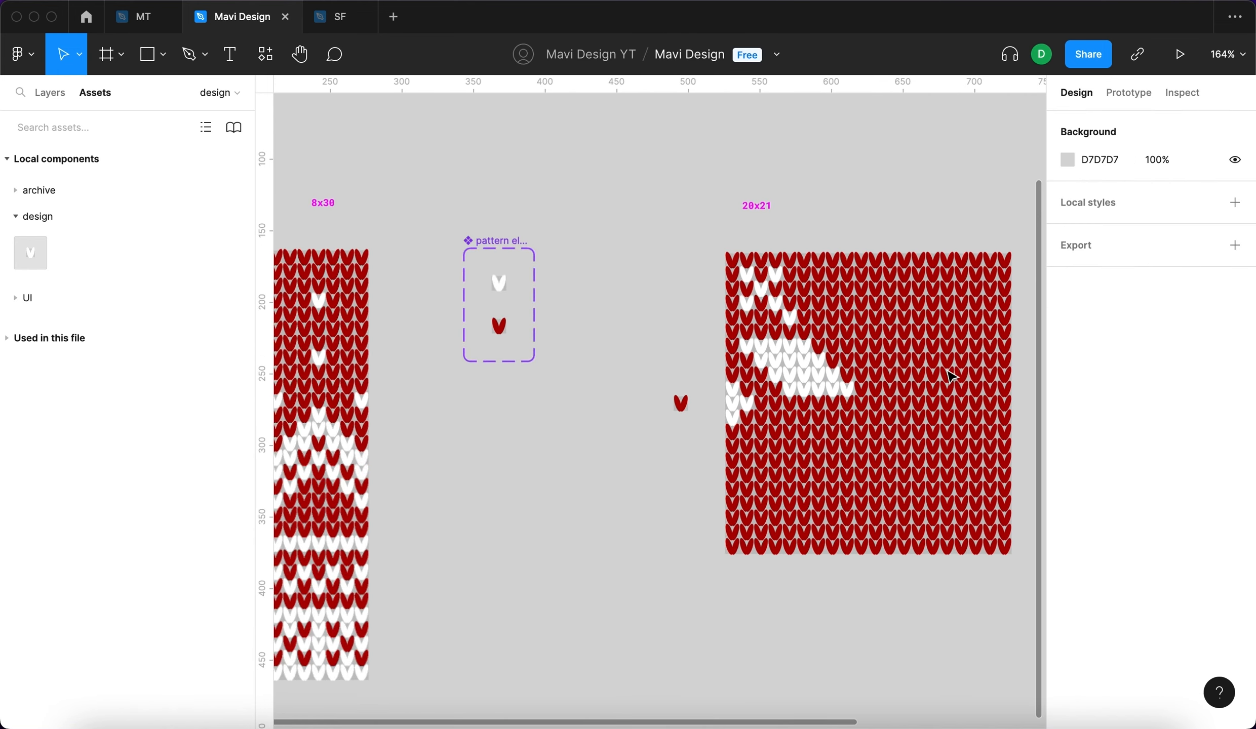
{"action": "scroll", "coordinate": [950, 376], "scroll_direction": "right", "scroll_amount": 2}
{"action": "scroll", "coordinate": [950, 375], "scroll_direction": "down", "scroll_amount": 2}
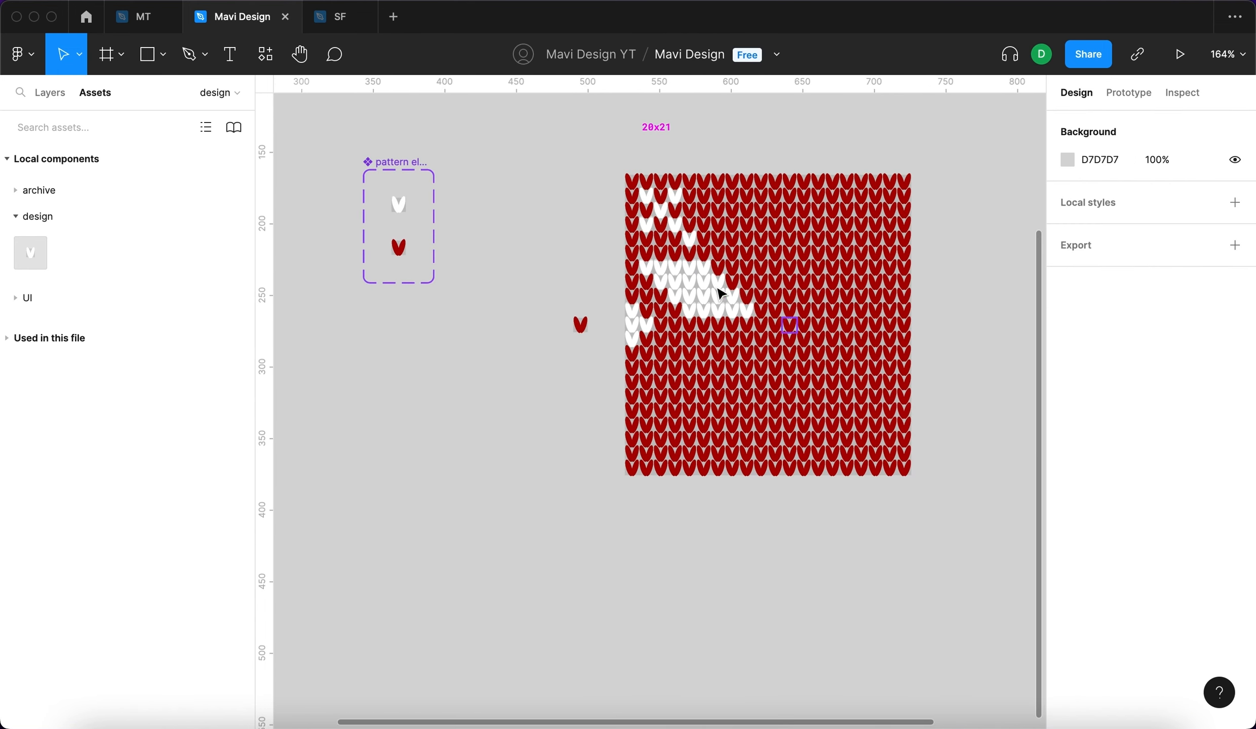
{"action": "scroll", "coordinate": [717, 291], "scroll_direction": "up", "scroll_amount": 3}
{"action": "scroll", "coordinate": [790, 347], "scroll_direction": "up", "scroll_amount": 2}
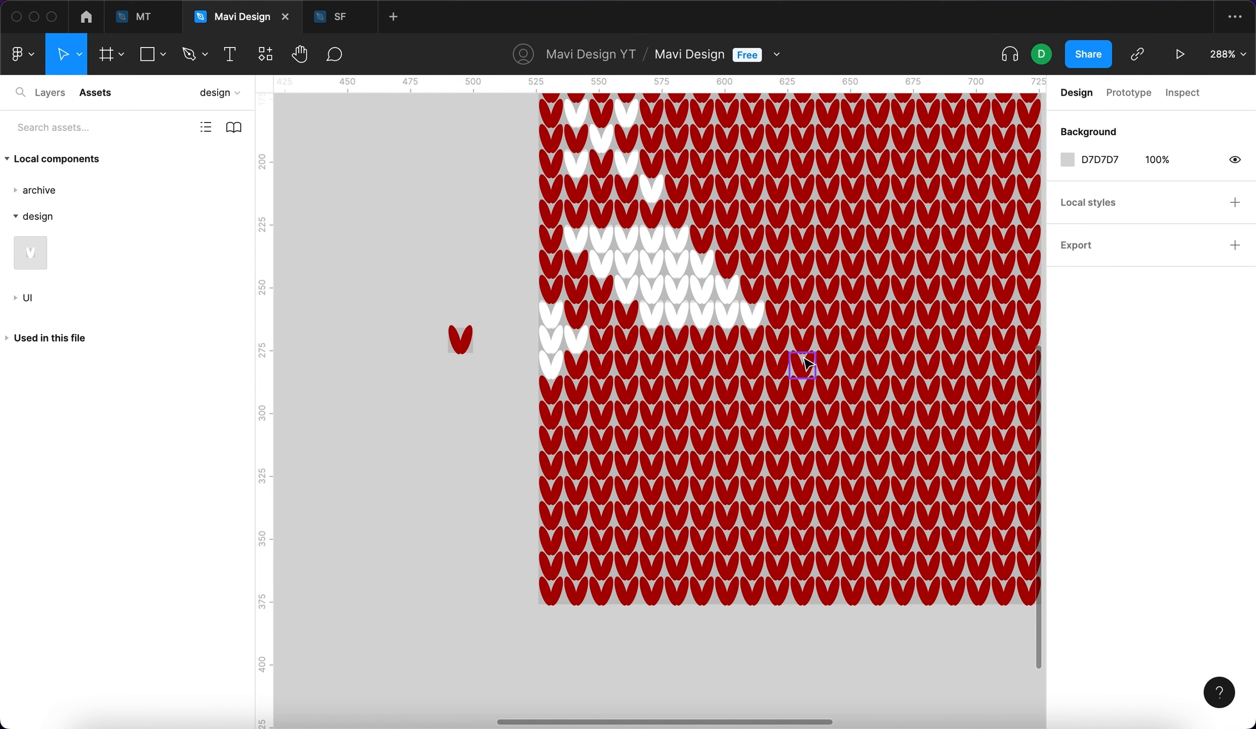
{"action": "left_click", "coordinate": [752, 365]}
{"action": "left_click", "coordinate": [728, 364], "text": "shift"}
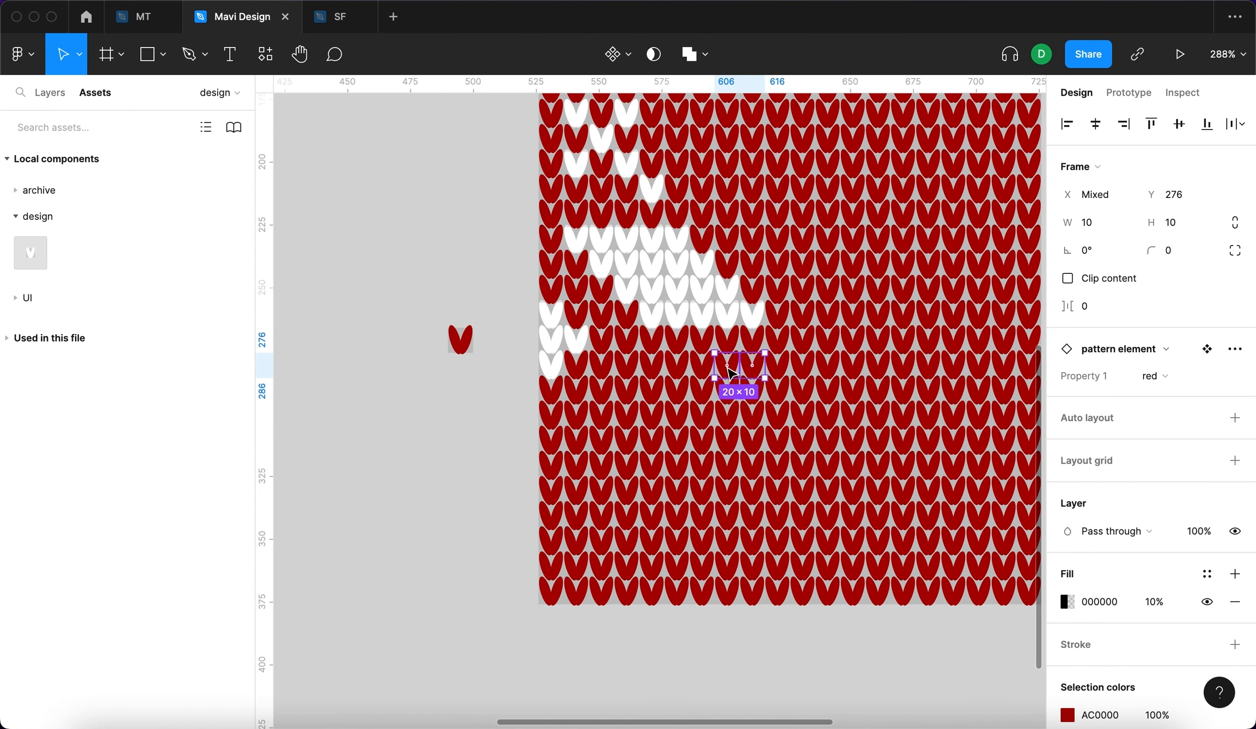
{"action": "left_click", "coordinate": [702, 365], "text": "shift"}
{"action": "left_click", "coordinate": [676, 365], "text": "shift"}
{"action": "left_click", "coordinate": [650, 364], "text": "shift"}
{"action": "left_click", "coordinate": [1154, 376]}
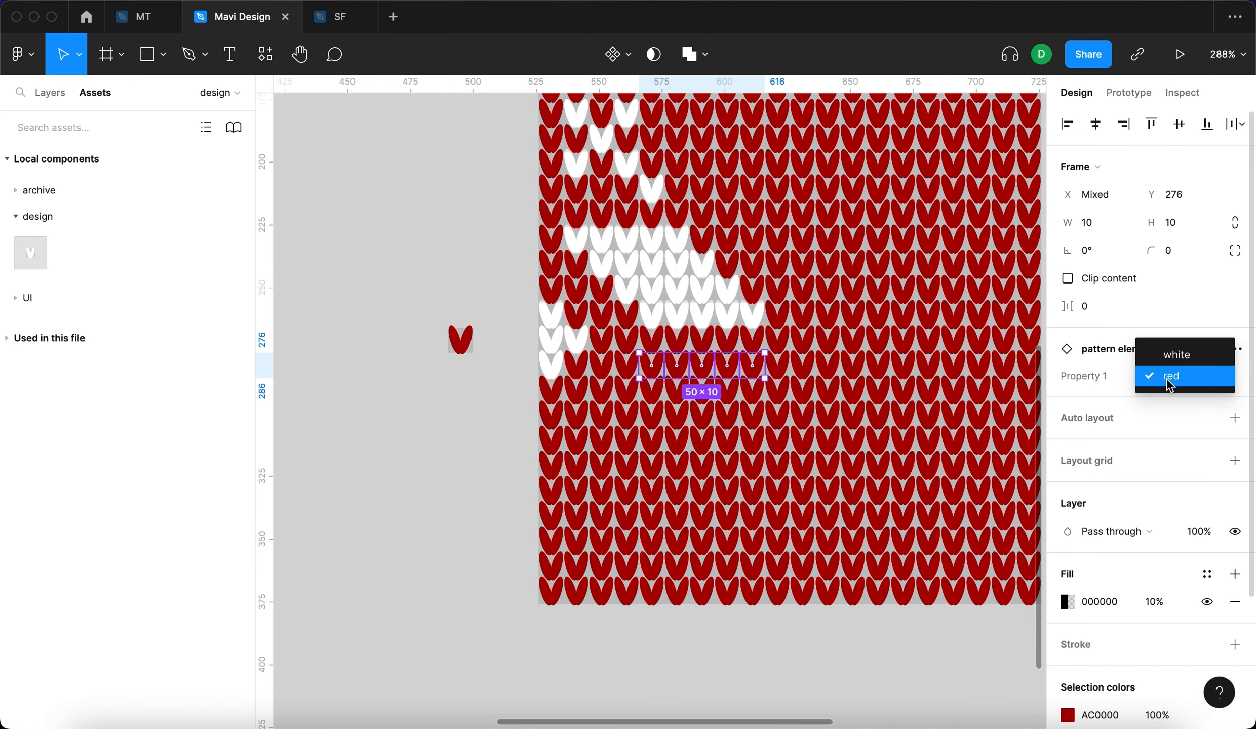
{"action": "left_click", "coordinate": [1176, 355]}
{"action": "left_click", "coordinate": [436, 477]}
Switch the fourth- to eighth-column elements in the thirteenth row of the 20x21 grid to white.
{"action": "left_click", "coordinate": [718, 396]}
{"action": "left_click", "coordinate": [702, 391], "text": "shift"}
{"action": "left_click", "coordinate": [677, 391], "text": "shift"}
{"action": "left_click", "coordinate": [657, 391], "text": "shift"}
{"action": "left_click", "coordinate": [628, 391], "text": "shift"}
{"action": "left_click", "coordinate": [1153, 375]}
{"action": "left_click", "coordinate": [1175, 357]}
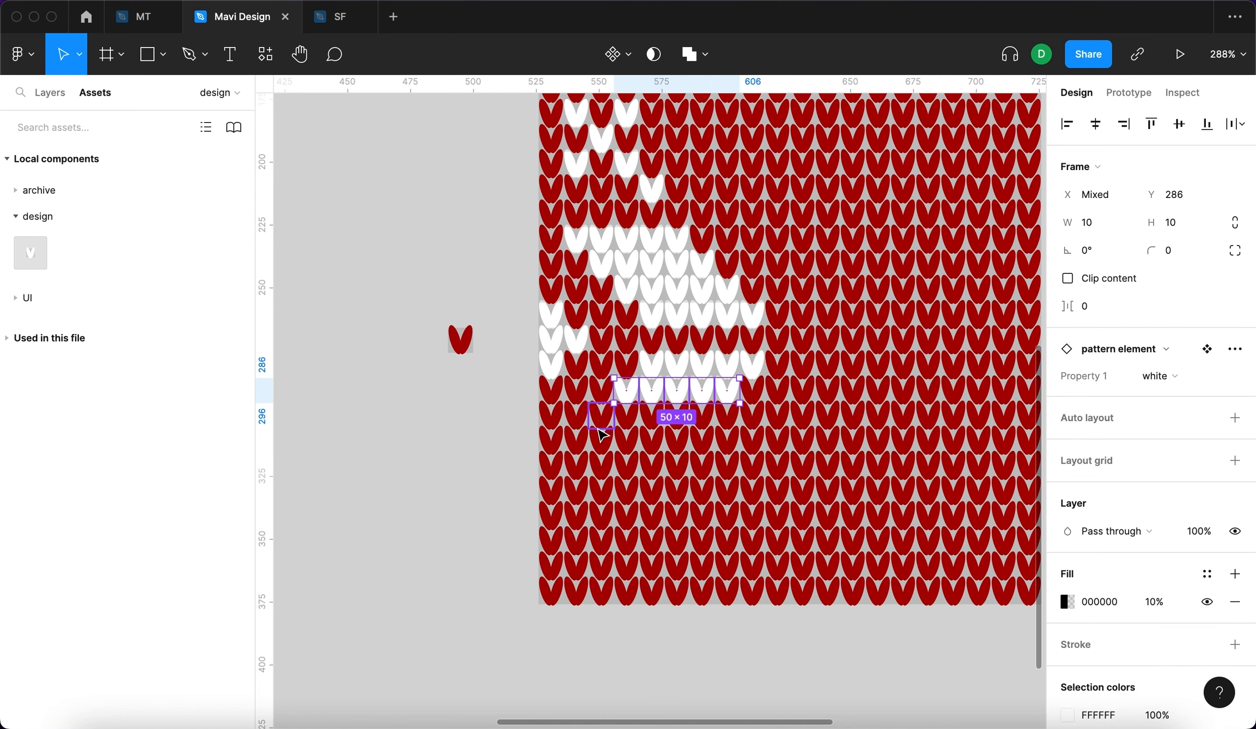
Switch the third- to seventh-column elements in the fourteenth row of the 20x21 grid to white.
{"action": "left_click", "coordinate": [697, 420]}
{"action": "left_click", "coordinate": [677, 420], "text": "shift"}
{"action": "left_click", "coordinate": [651, 420], "text": "shift"}
{"action": "left_click", "coordinate": [627, 419], "text": "shift"}
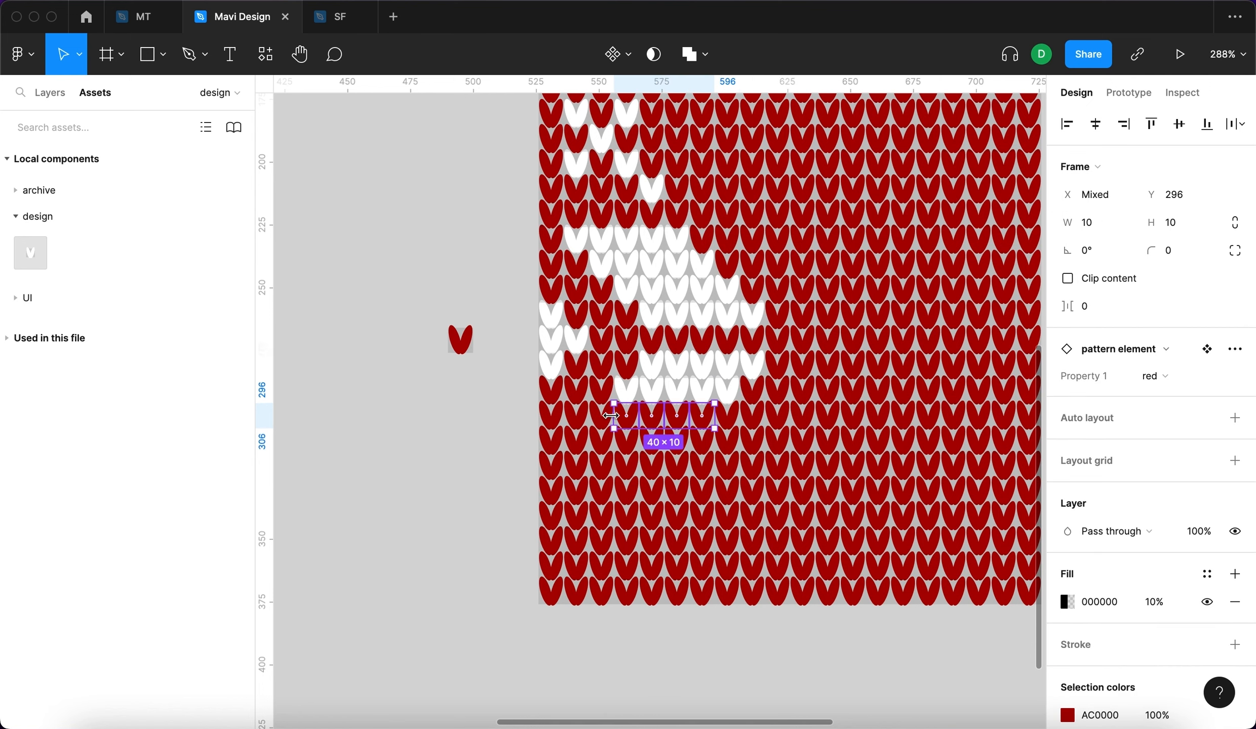
{"action": "left_click", "coordinate": [601, 419], "text": "shift"}
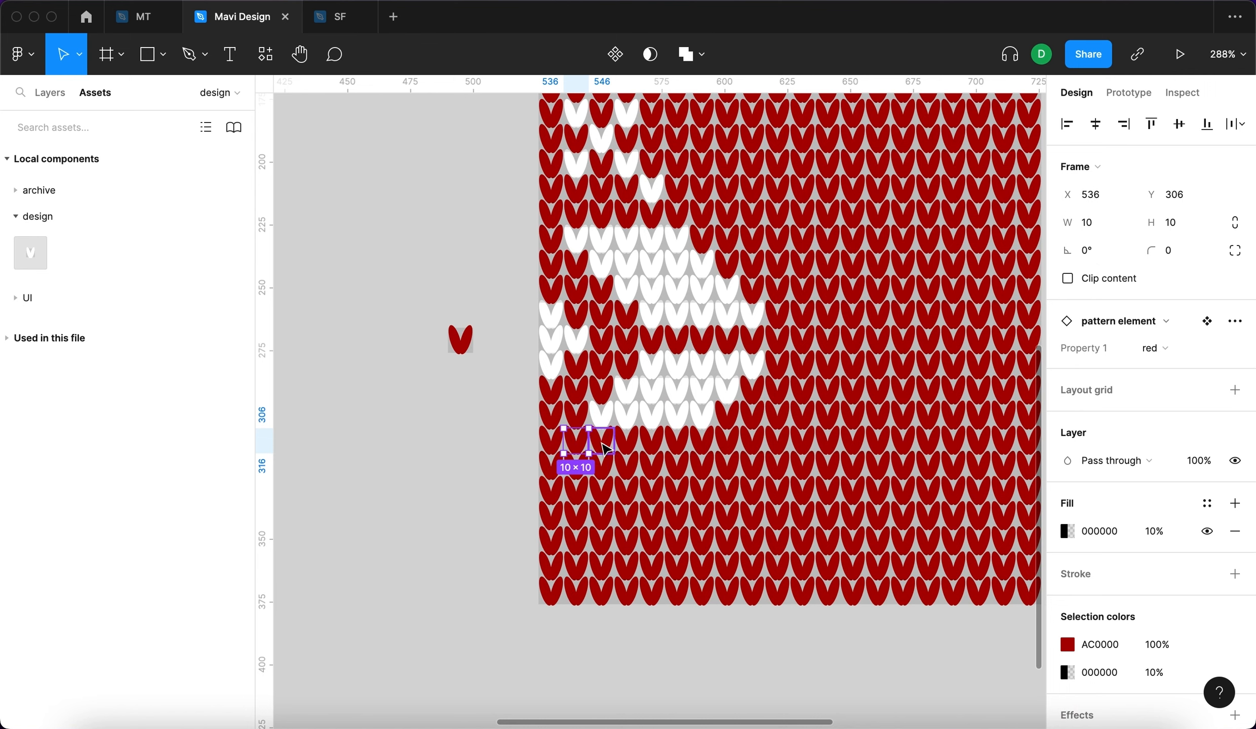
Switch the second- to sixth-column elements in the fifteenth row of the 20x21 grid to white.
{"action": "left_click", "coordinate": [603, 446], "text": "shift"}
{"action": "left_click", "coordinate": [627, 442], "text": "shift"}
{"action": "left_click", "coordinate": [653, 440], "text": "shift"}
{"action": "left_click", "coordinate": [703, 444], "text": "shift"}
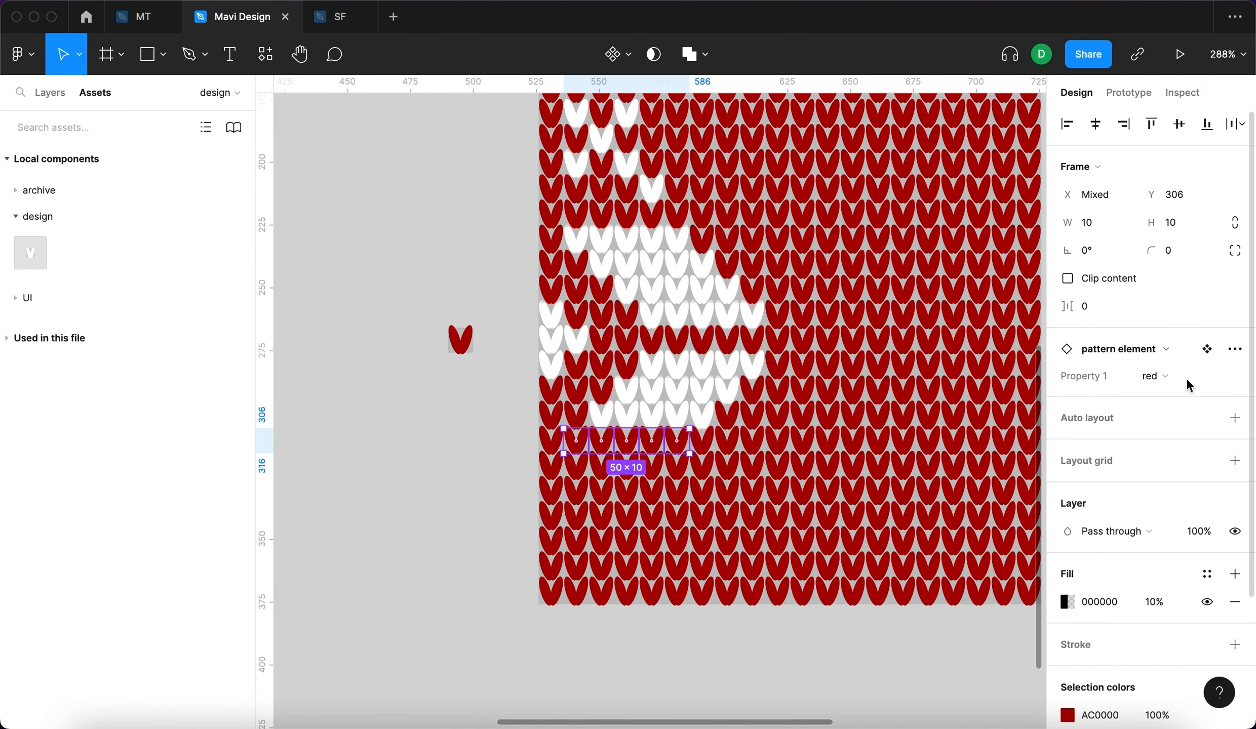
{"action": "left_click", "coordinate": [1155, 376]}
{"action": "left_click", "coordinate": [1180, 357]}
{"action": "left_click", "coordinate": [329, 446]}
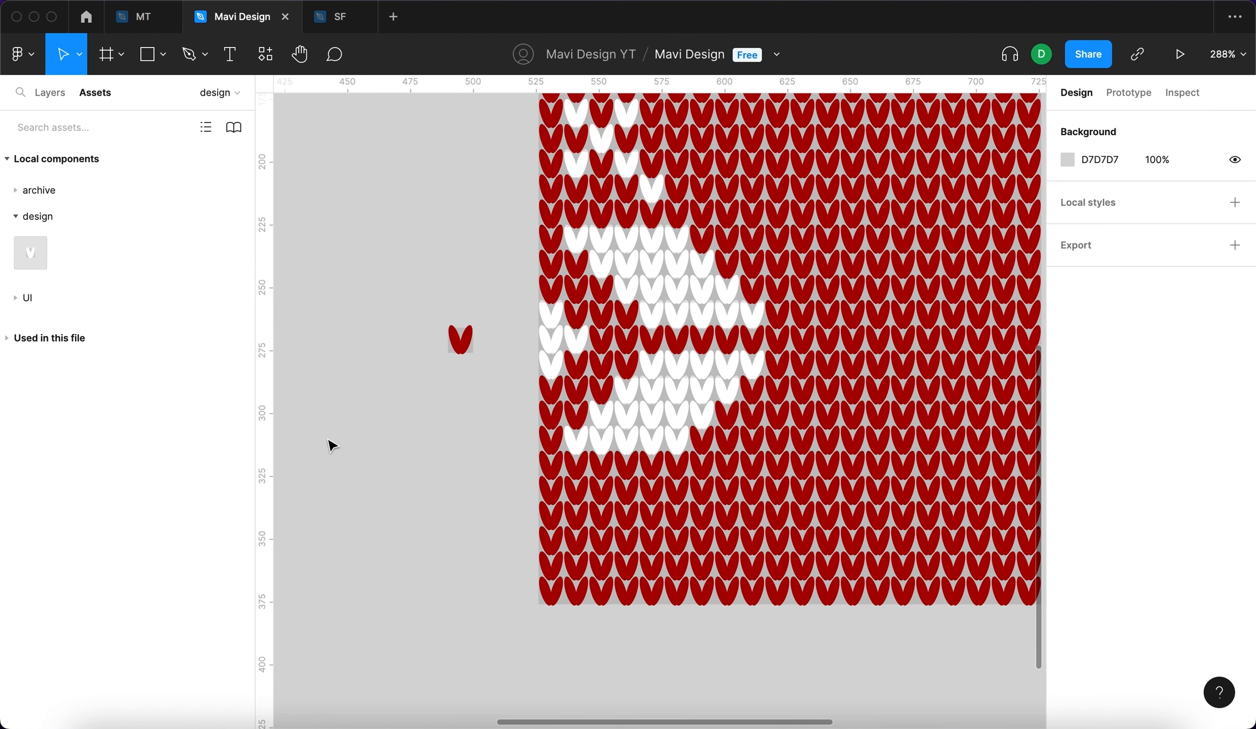
Switch the four elements directly around the red eleventh-column, eleventh-row element of the 20x21 grid to white.
{"action": "scroll", "coordinate": [829, 383], "scroll_direction": "up", "scroll_amount": 1}
{"action": "scroll", "coordinate": [799, 372], "scroll_direction": "right", "scroll_amount": 3}
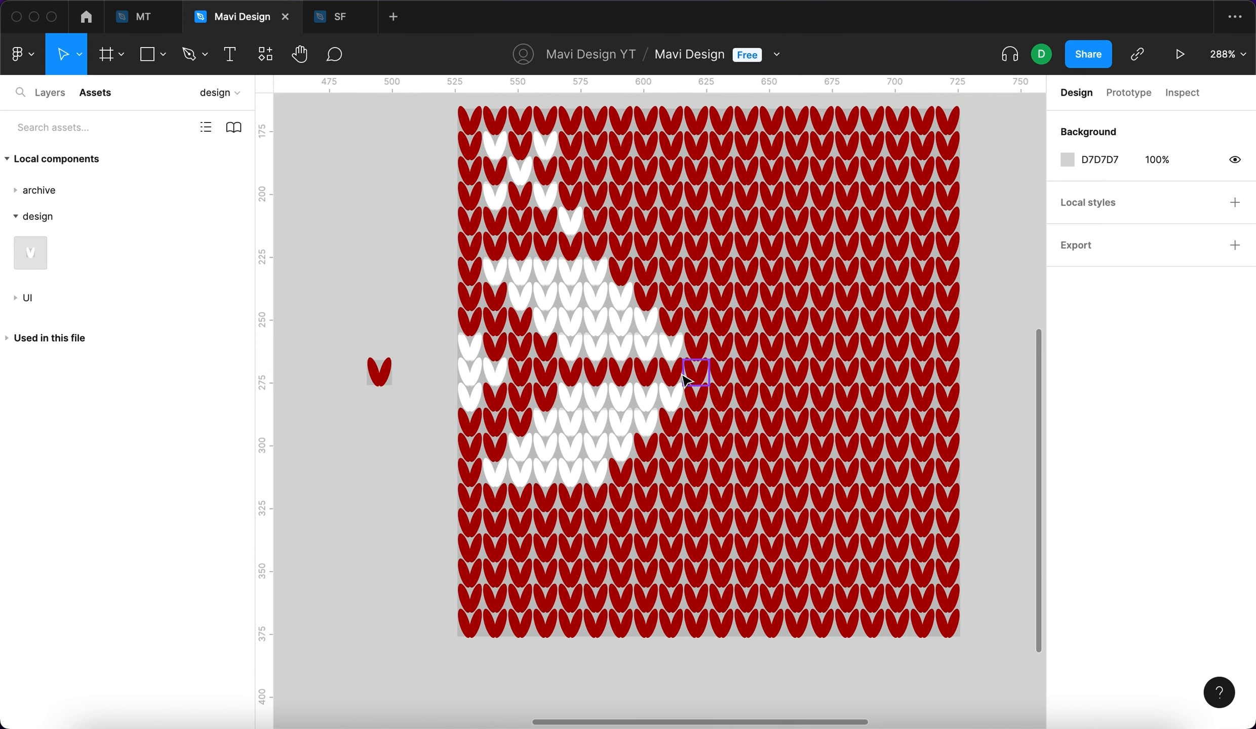
{"action": "left_click", "coordinate": [694, 377]}
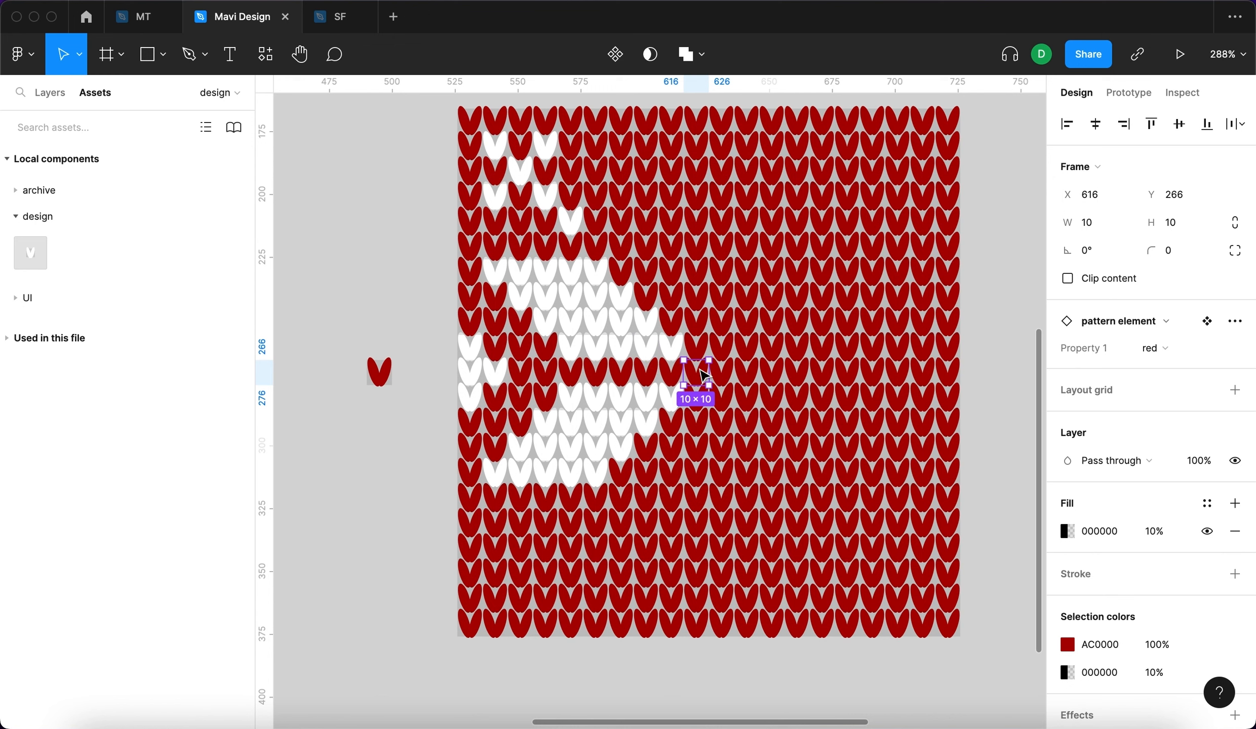
{"action": "left_click", "coordinate": [721, 349], "text": "shift"}
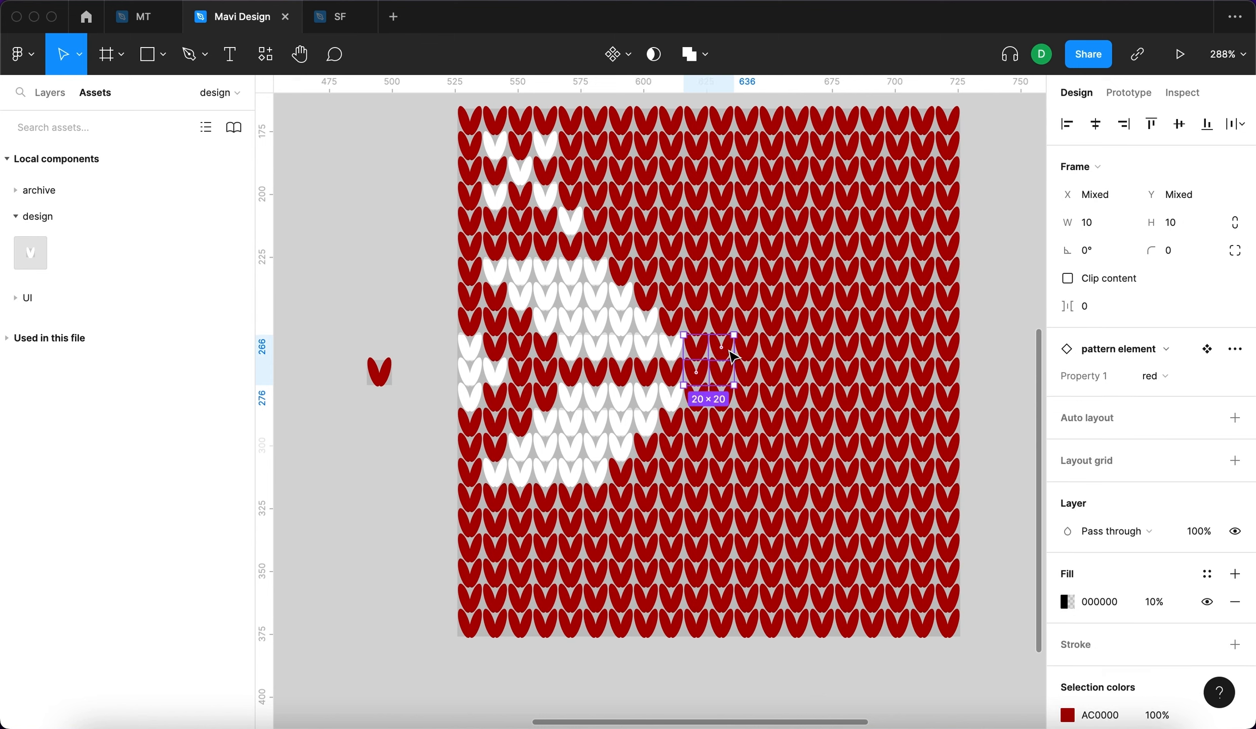
{"action": "left_click", "coordinate": [744, 374], "text": "shift"}
{"action": "left_click", "coordinate": [733, 402], "text": "shift"}
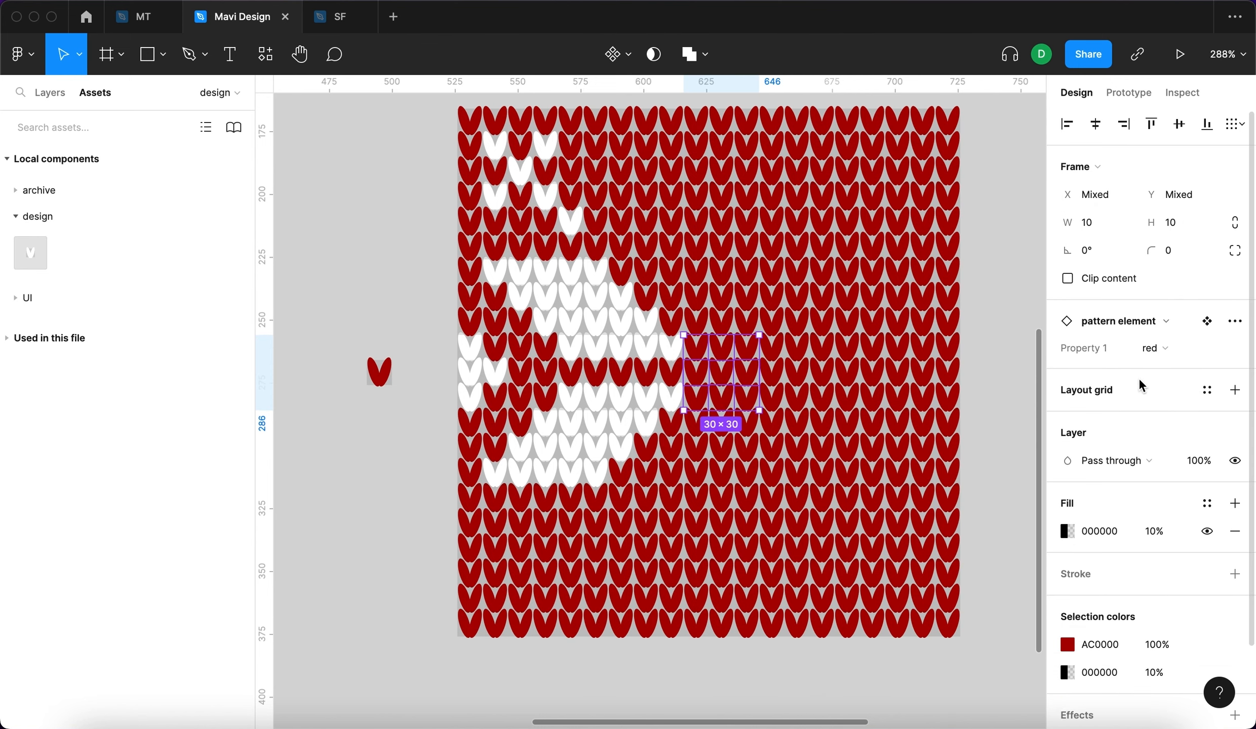
{"action": "left_click", "coordinate": [1171, 348]}
{"action": "left_click", "coordinate": [1176, 328]}
{"action": "left_click", "coordinate": [1032, 348]}
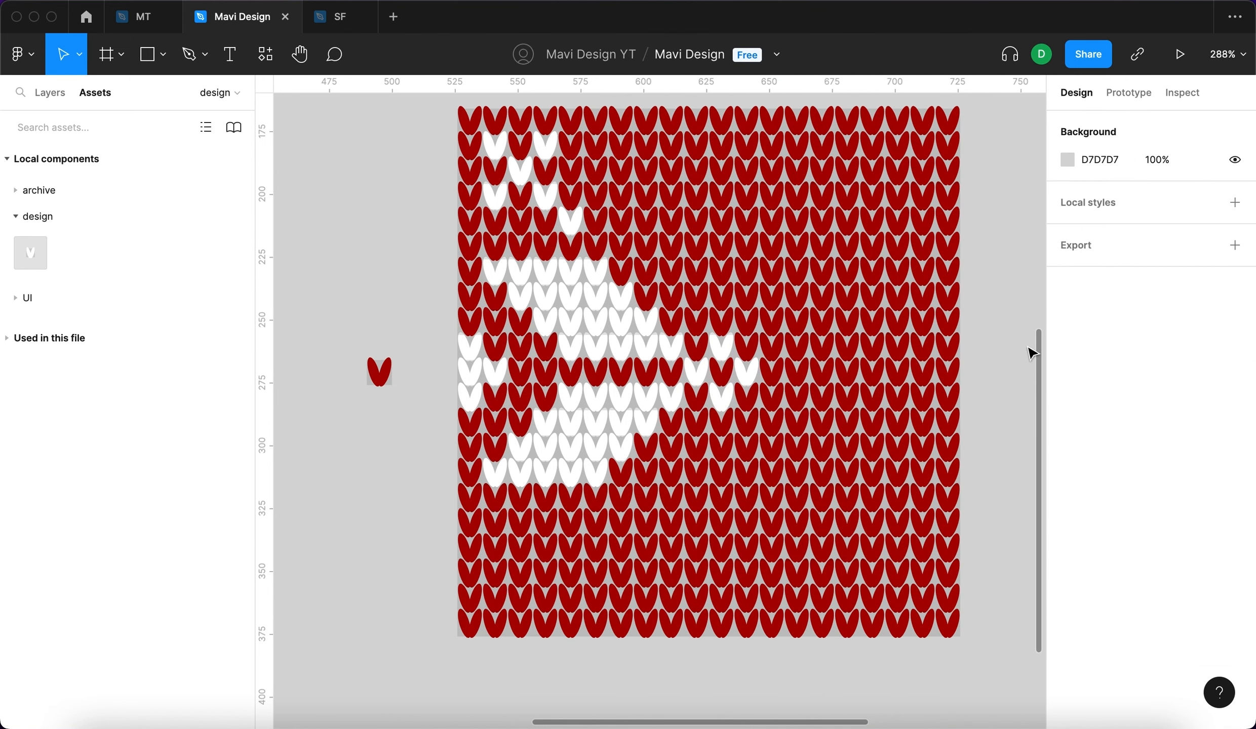
Switch the tenth-column elements in rows 13 to 17 of the 20x21 grid to white.
{"action": "scroll", "coordinate": [1032, 347], "scroll_direction": "right", "scroll_amount": 3}
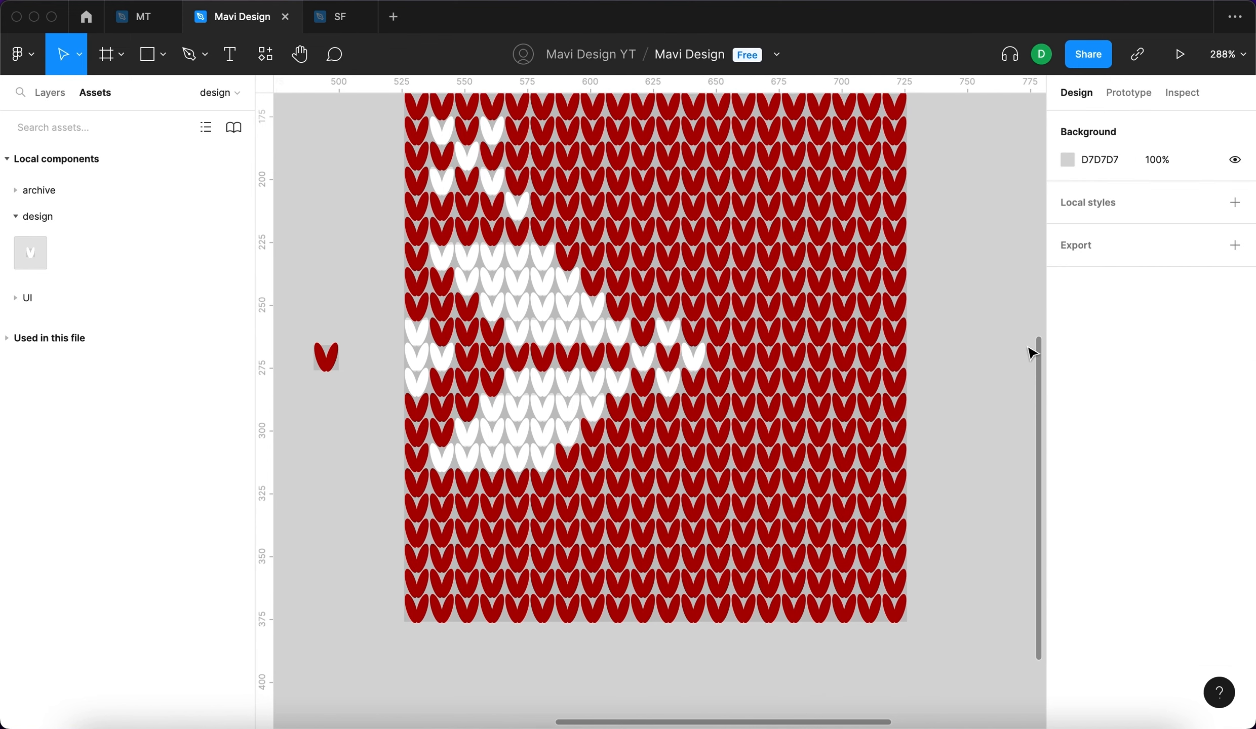
{"action": "left_click", "coordinate": [646, 420]}
{"action": "left_click", "coordinate": [640, 428], "text": "shift"}
{"action": "scroll", "coordinate": [643, 425], "scroll_direction": "up", "scroll_amount": 5}
{"action": "left_click", "coordinate": [643, 458], "text": "shift"}
{"action": "left_click", "coordinate": [646, 484], "text": "shift"}
{"action": "left_click", "coordinate": [643, 585], "text": "shift"}
{"action": "scroll", "coordinate": [643, 585], "scroll_direction": "down", "scroll_amount": 5}
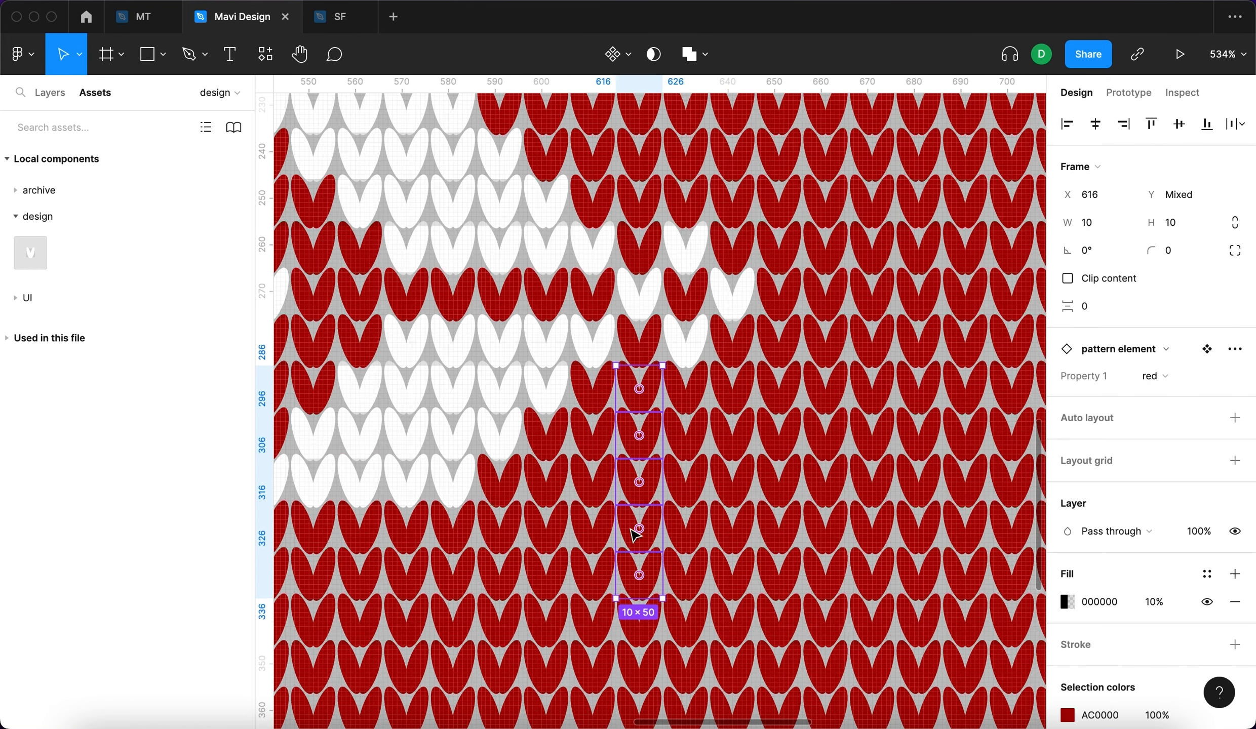
{"action": "left_click", "coordinate": [1160, 376]}
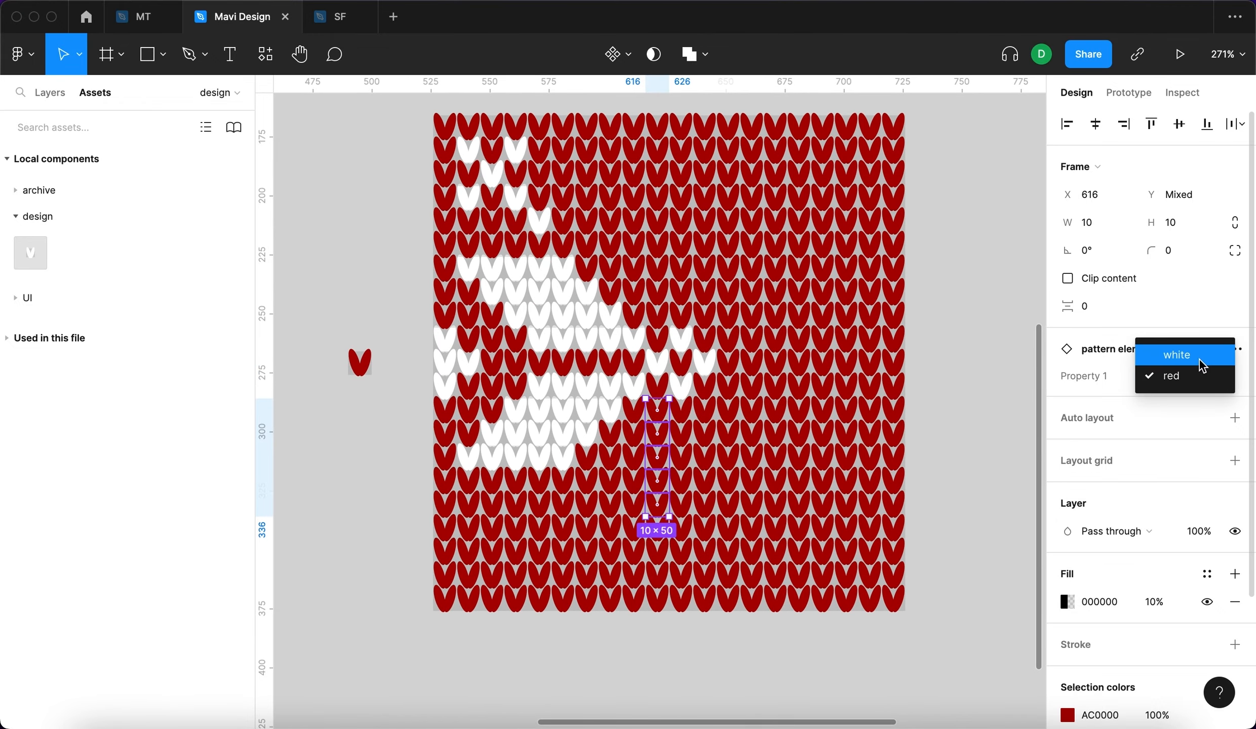
{"action": "left_click", "coordinate": [1205, 355]}
{"action": "left_click", "coordinate": [952, 441]}
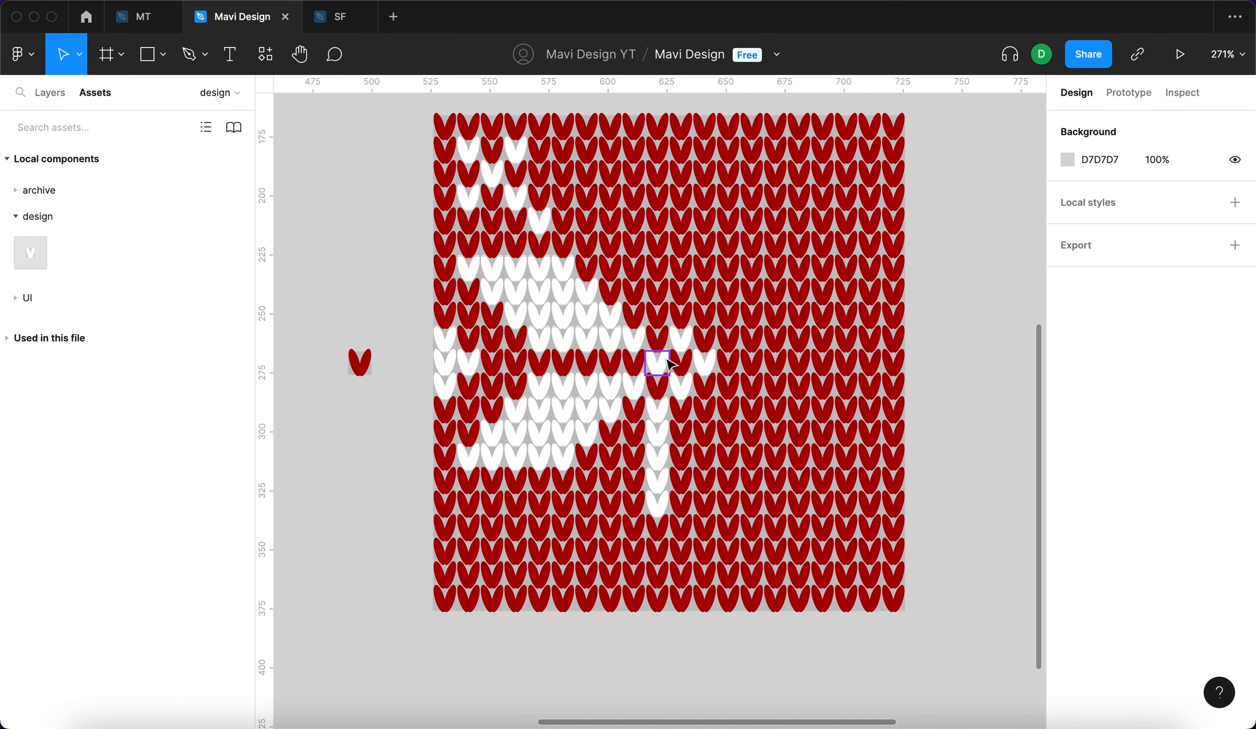
Switch the ninth-column elements in rows 14 to 18 and the eighth-column elements in rows 15 to 19 to white.
{"action": "left_click", "coordinate": [639, 436]}
{"action": "left_click_drag", "start_coordinate": [639, 435], "coordinate": [636, 539]}
{"action": "left_click", "coordinate": [1157, 376]}
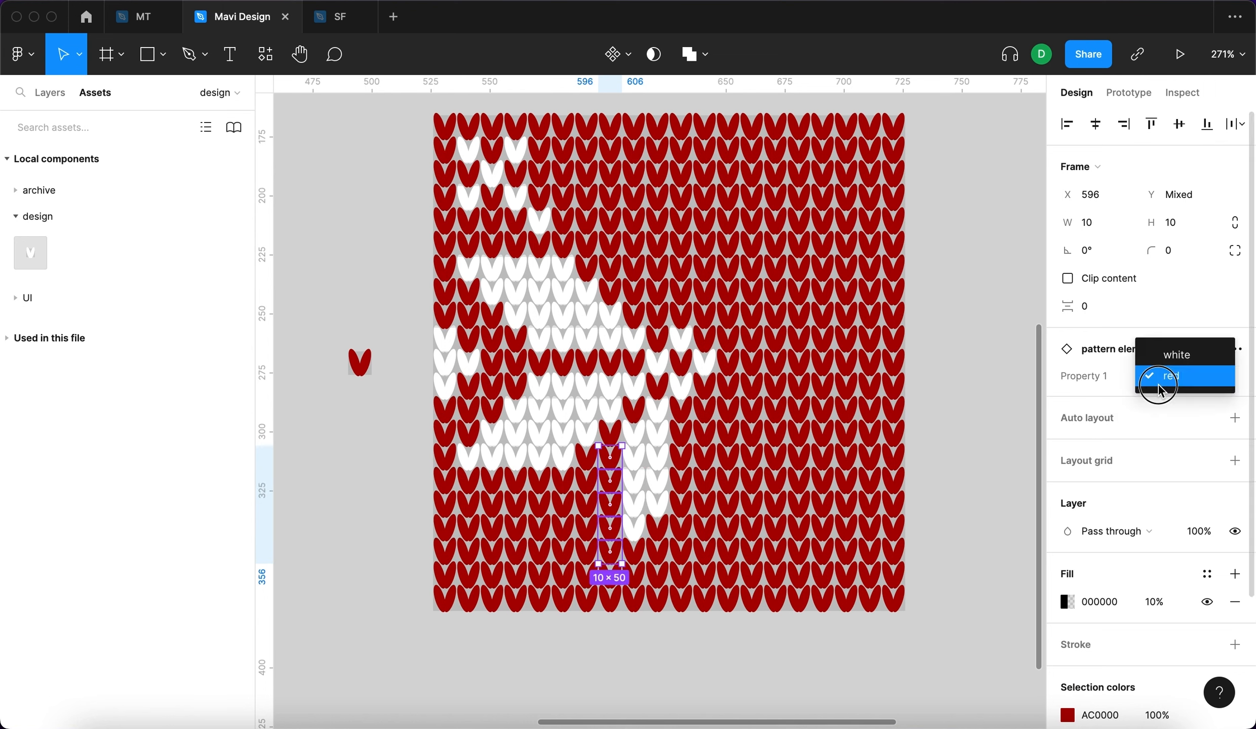
{"action": "left_click", "coordinate": [1176, 354]}
Switch the seventh-column elements in rows 16 to 20 of the 20x21 grid to white.
{"action": "left_click_drag", "start_coordinate": [586, 479], "coordinate": [597, 546]}
{"action": "left_click", "coordinate": [589, 557], "text": "shift"}
{"action": "left_click", "coordinate": [589, 576], "text": "shift"}
{"action": "left_click", "coordinate": [1158, 377]}
{"action": "left_click", "coordinate": [1165, 355]}
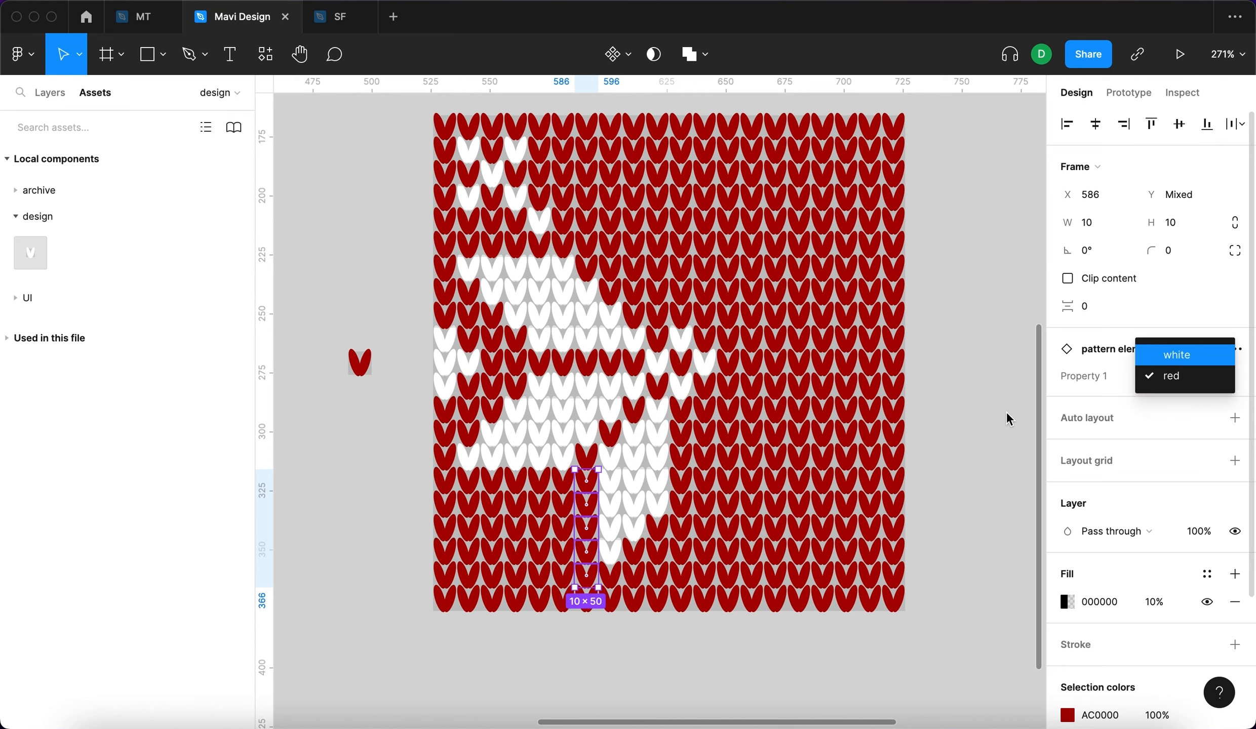
{"action": "left_click", "coordinate": [942, 442]}
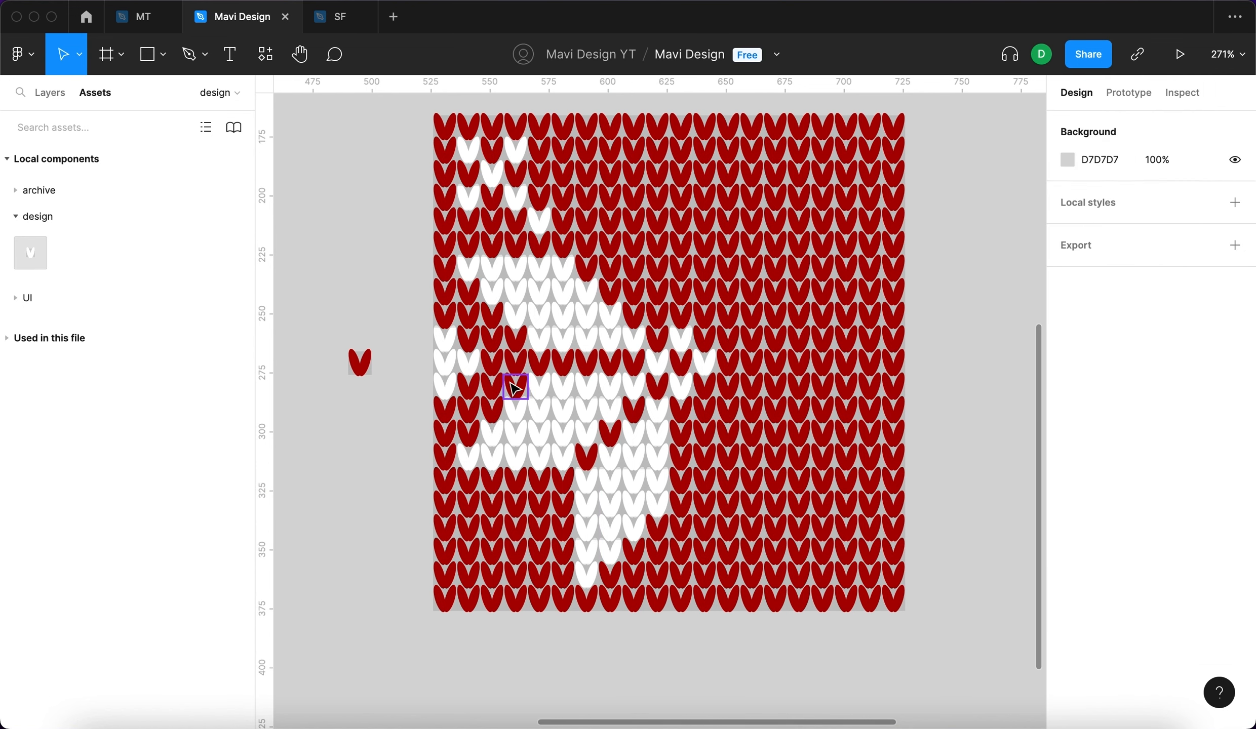
Switch the seventh-column elements in rows 2 to 6 of the 20x21 grid to white.
{"action": "scroll", "coordinate": [911, 589], "scroll_direction": "up", "scroll_amount": 2}
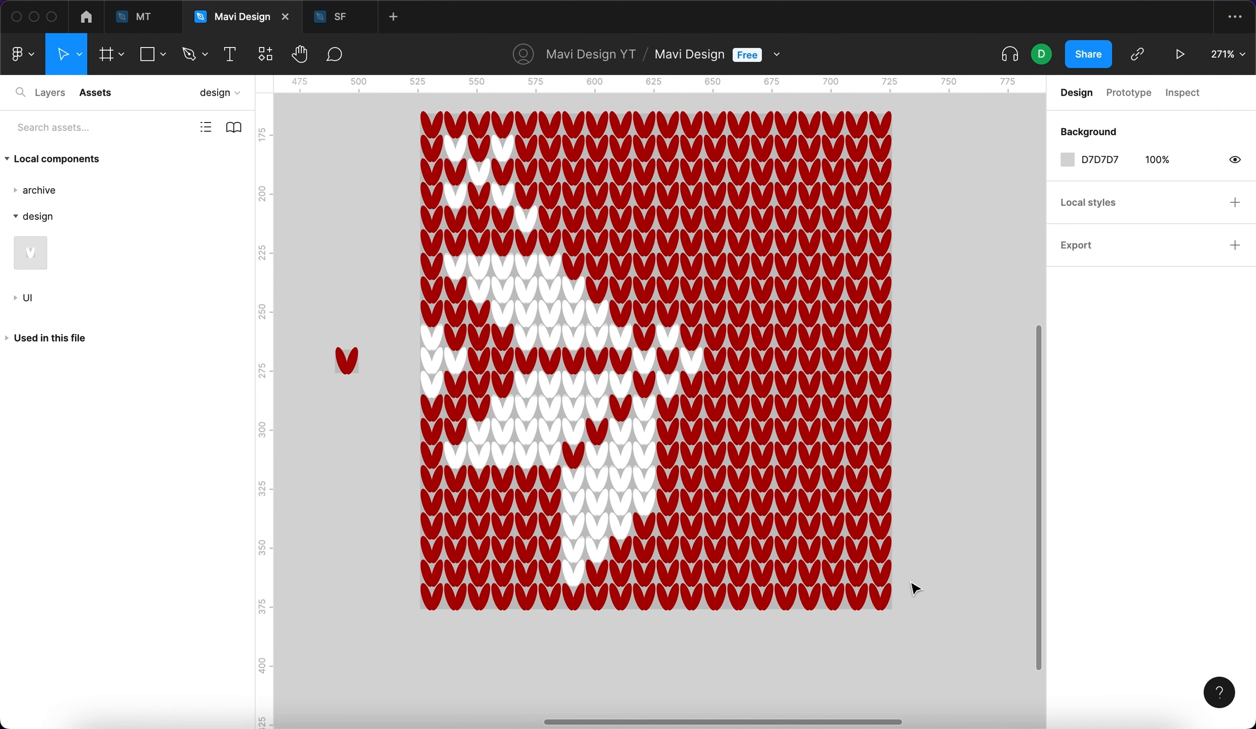
{"action": "key", "text": "space"}
{"action": "left_click_drag", "start_coordinate": [695, 182], "coordinate": [655, 204]}
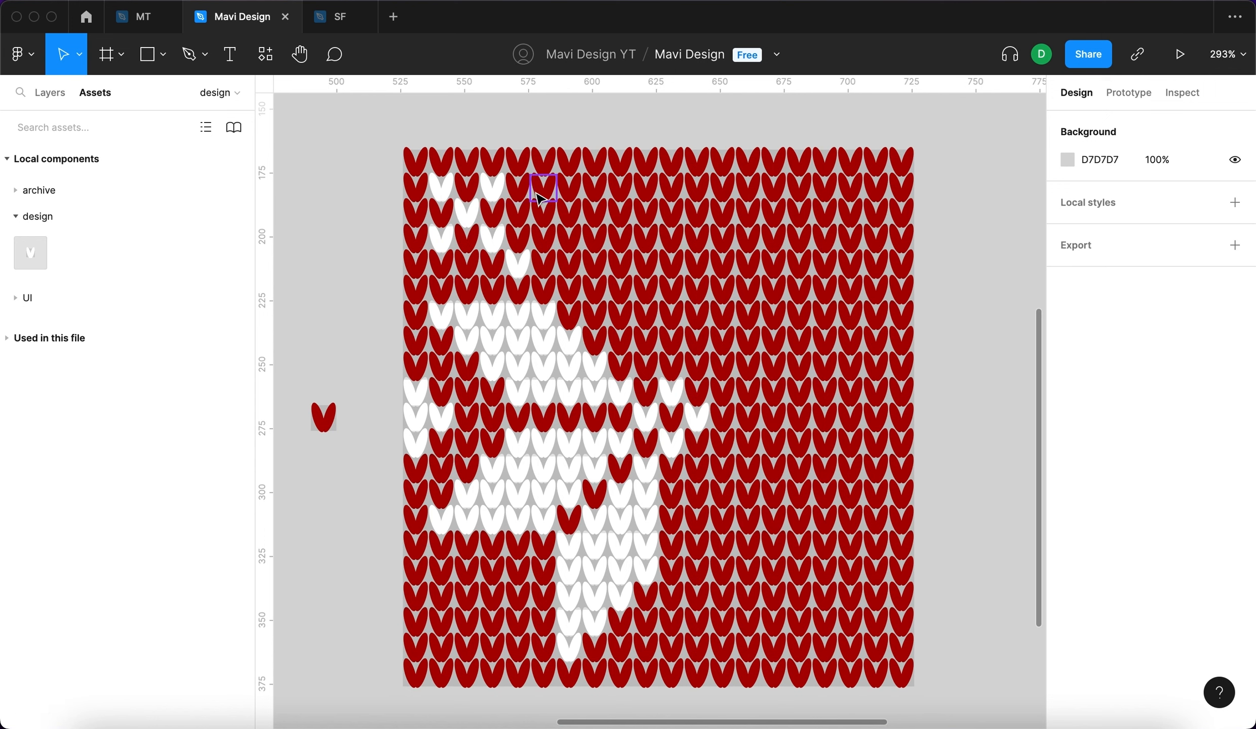
{"action": "left_click", "coordinate": [570, 194]}
{"action": "left_click", "coordinate": [569, 213], "text": "shift"}
{"action": "left_click", "coordinate": [570, 238], "text": "shift"}
{"action": "left_click", "coordinate": [570, 263], "text": "shift"}
{"action": "left_click", "coordinate": [569, 289], "text": "shift"}
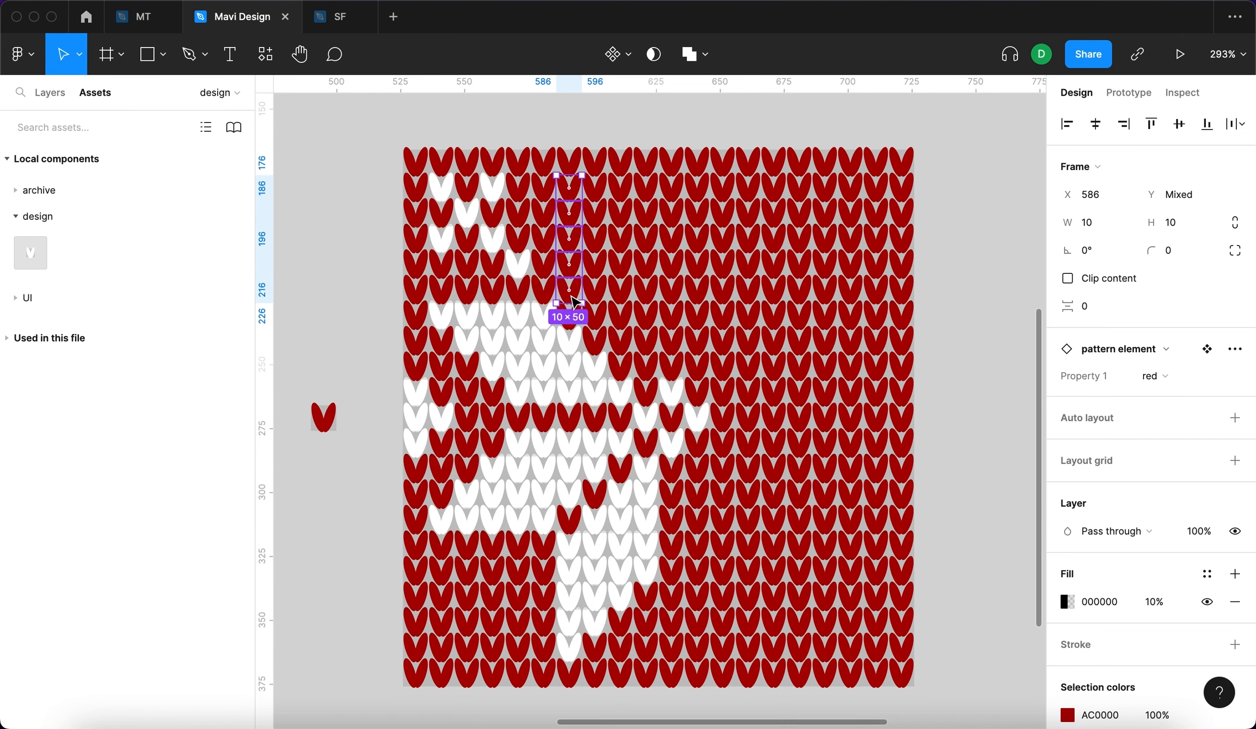
{"action": "left_click", "coordinate": [1202, 380]}
{"action": "left_click", "coordinate": [1199, 358]}
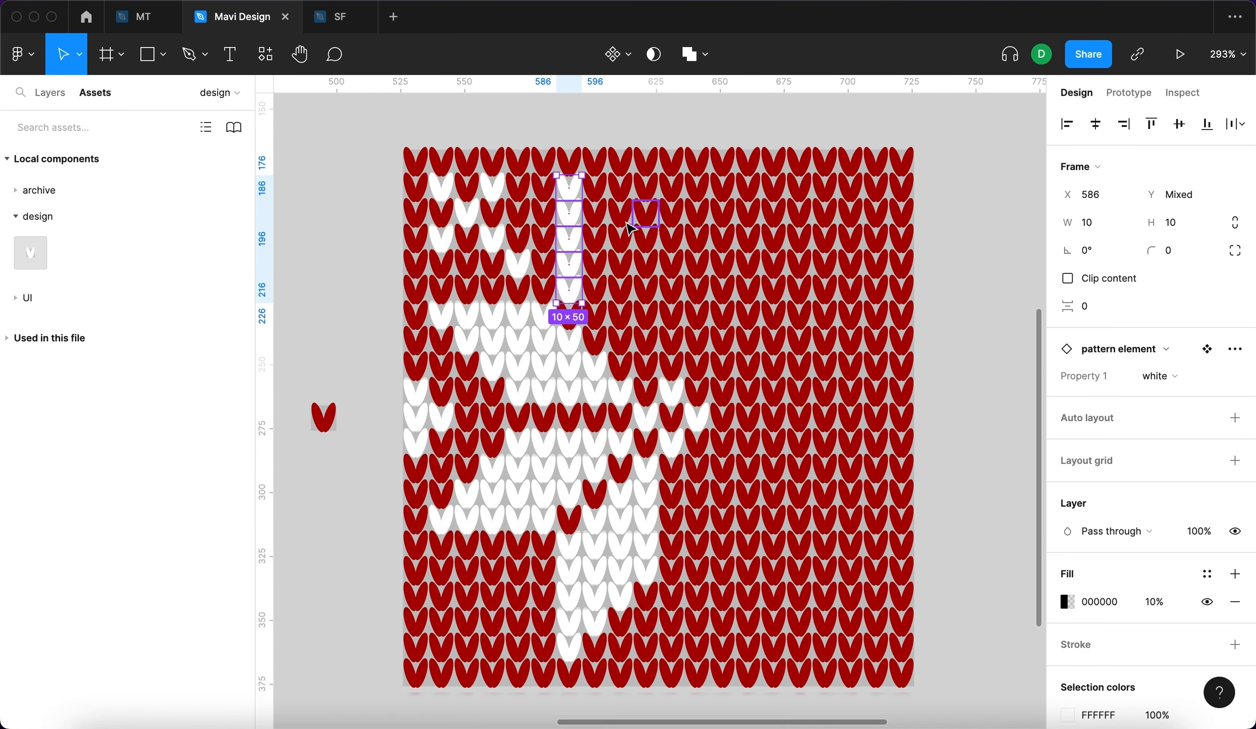
Switch the eighth-column elements in rows 3 to 7 of the 20x21 grid to white.
{"action": "left_click", "coordinate": [596, 214]}
{"action": "left_click", "coordinate": [597, 239], "text": "shift"}
{"action": "left_click", "coordinate": [599, 265], "text": "shift"}
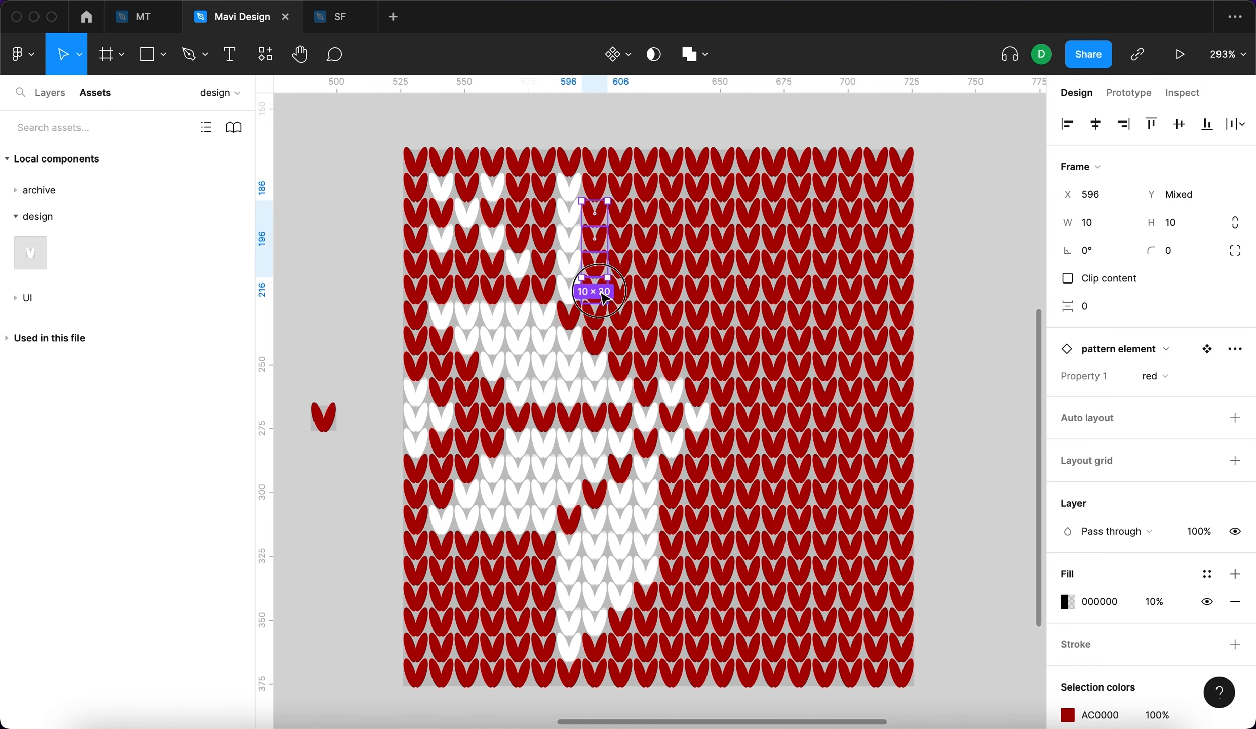
{"action": "left_click", "coordinate": [596, 289], "text": "shift"}
{"action": "left_click", "coordinate": [597, 314], "text": "shift"}
{"action": "left_click", "coordinate": [1165, 390]}
{"action": "left_click", "coordinate": [1174, 356]}
Switch the ninth-column elements in rows 4 to 8 and the tenth-column elements in rows 5 to 9 to white.
{"action": "left_click", "coordinate": [621, 241]}
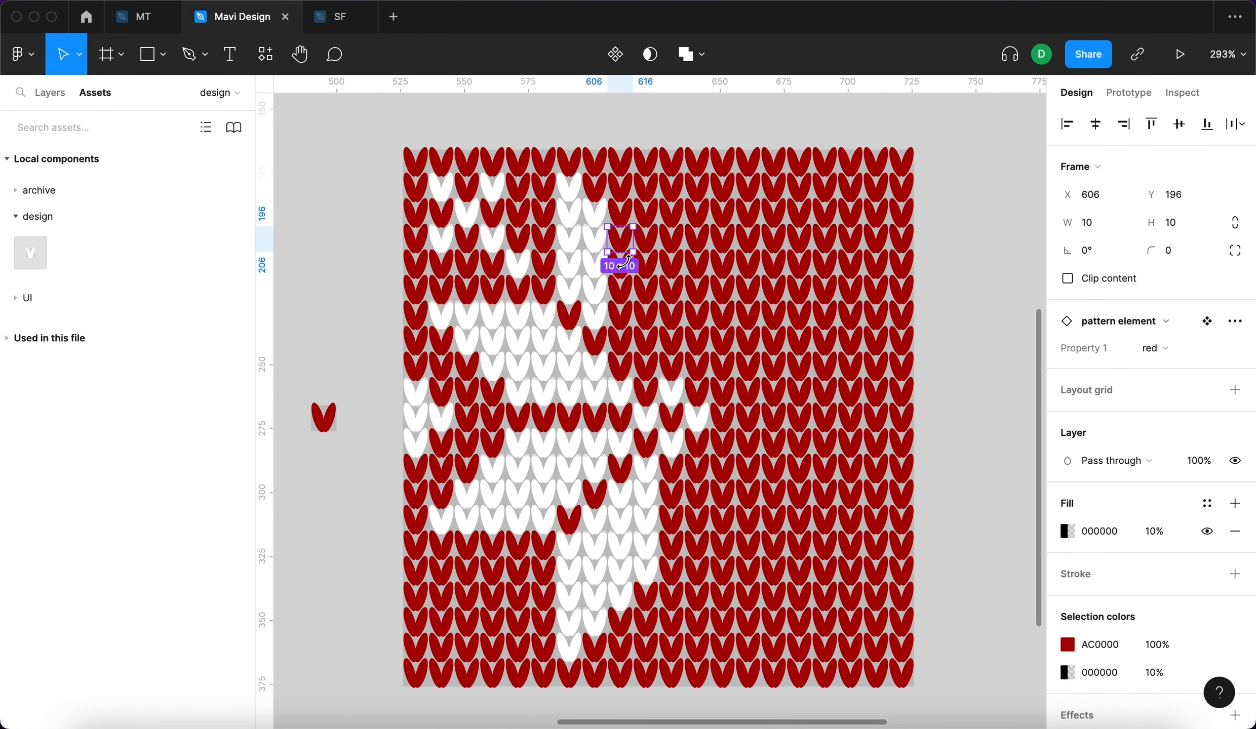
{"action": "left_click", "coordinate": [623, 266], "text": "shift"}
{"action": "left_click", "coordinate": [650, 293], "text": "shift"}
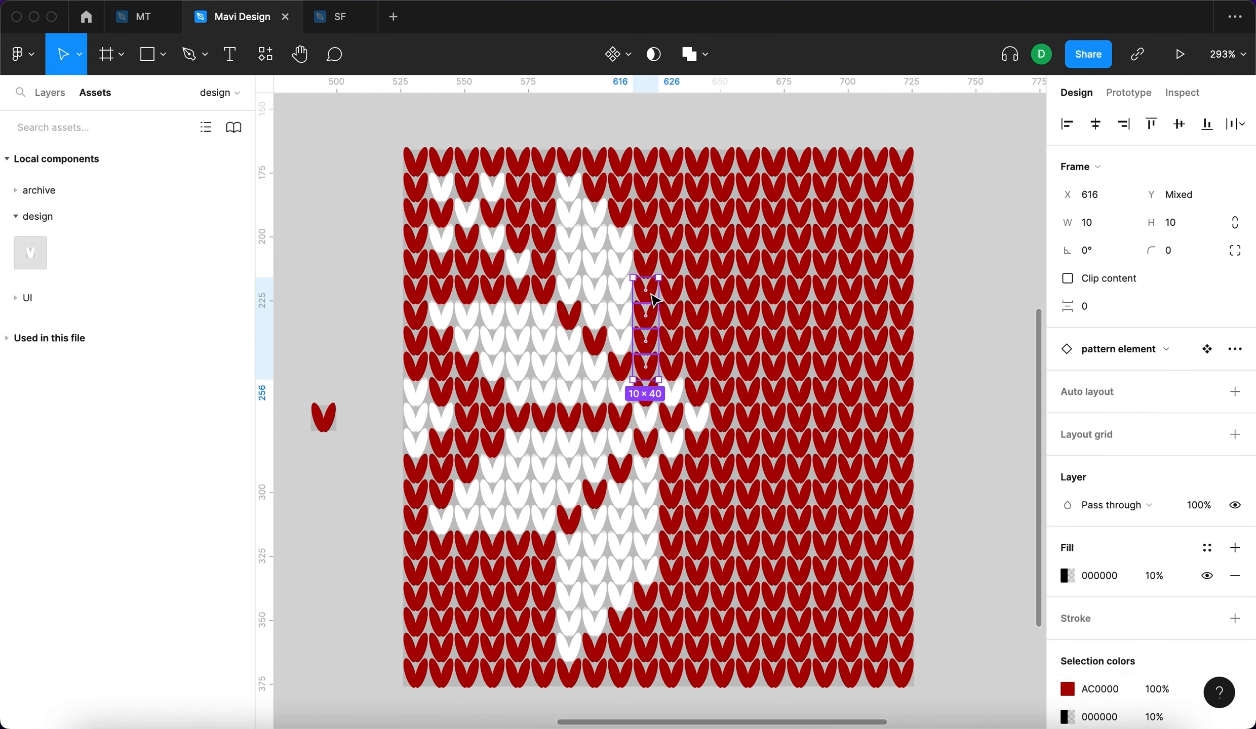
{"action": "left_click", "coordinate": [653, 269], "text": "shift"}
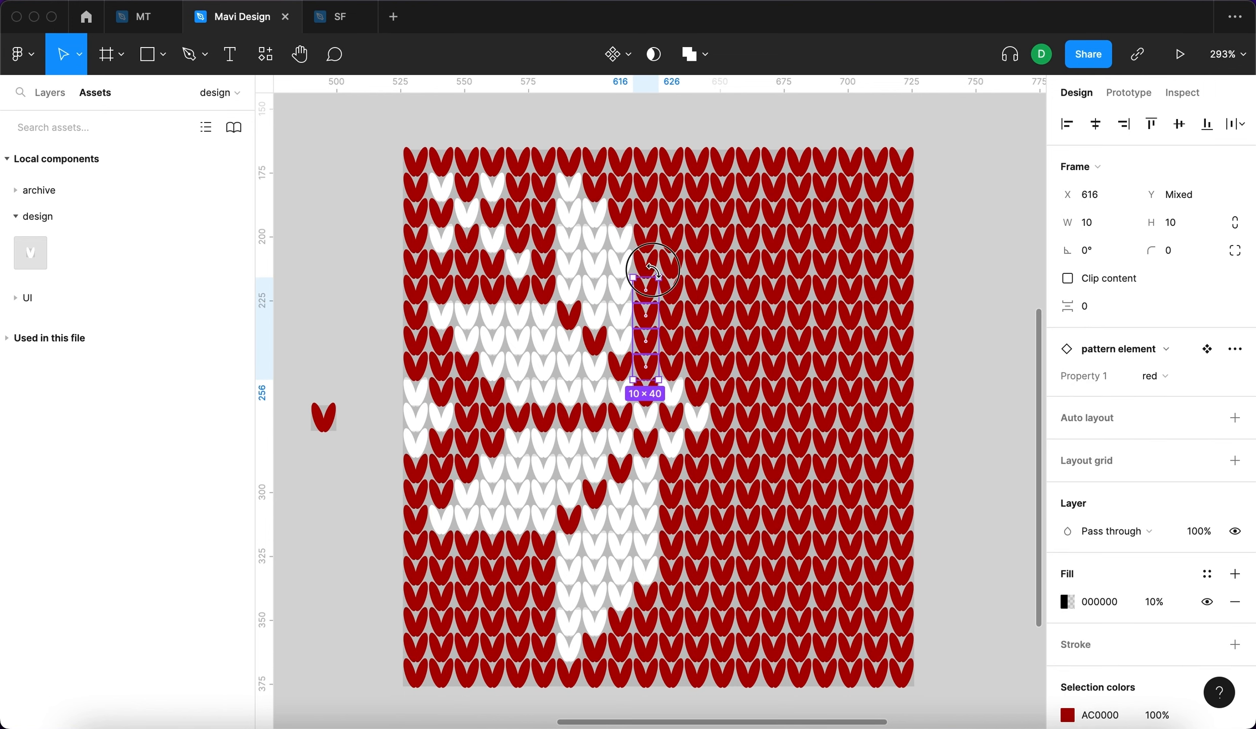
{"action": "left_click", "coordinate": [945, 391]}
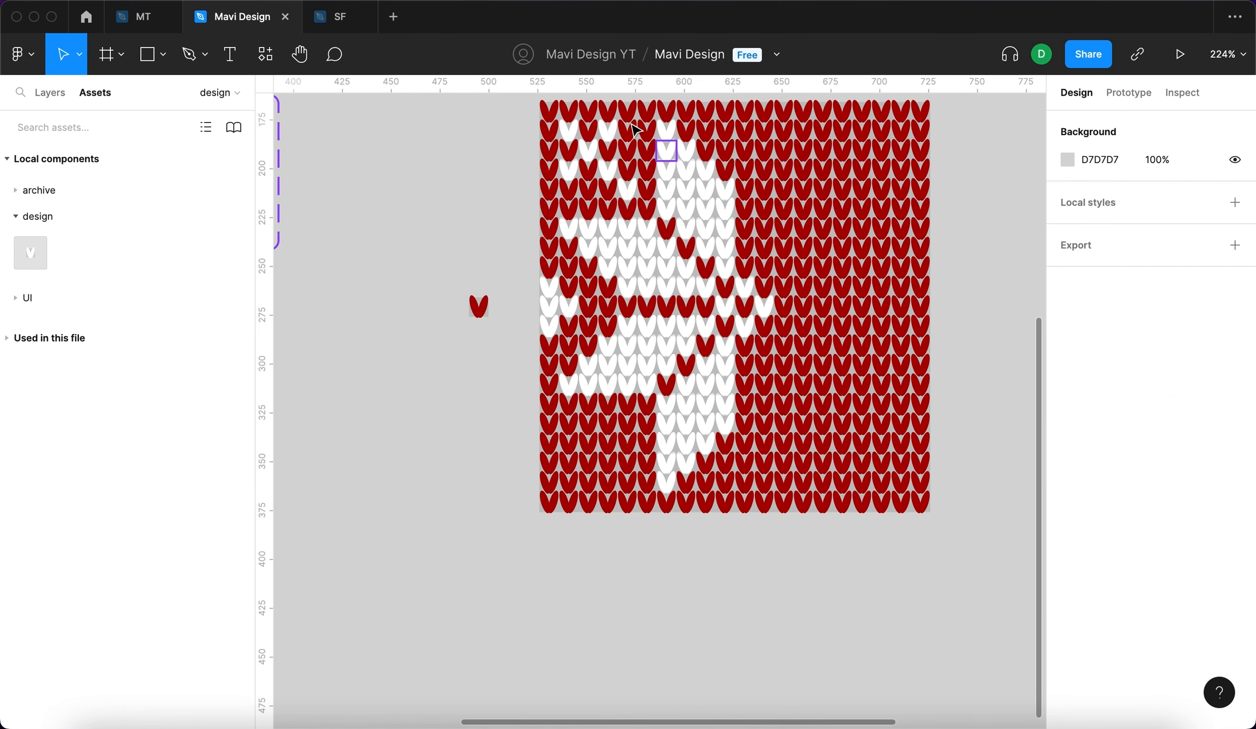
Switch the checkered elements in columns 2 to 5, rows 17 to 20 of the 20x21 grid to white.
{"action": "left_click", "coordinate": [574, 452]}
{"action": "left_click", "coordinate": [576, 491], "text": "shift"}
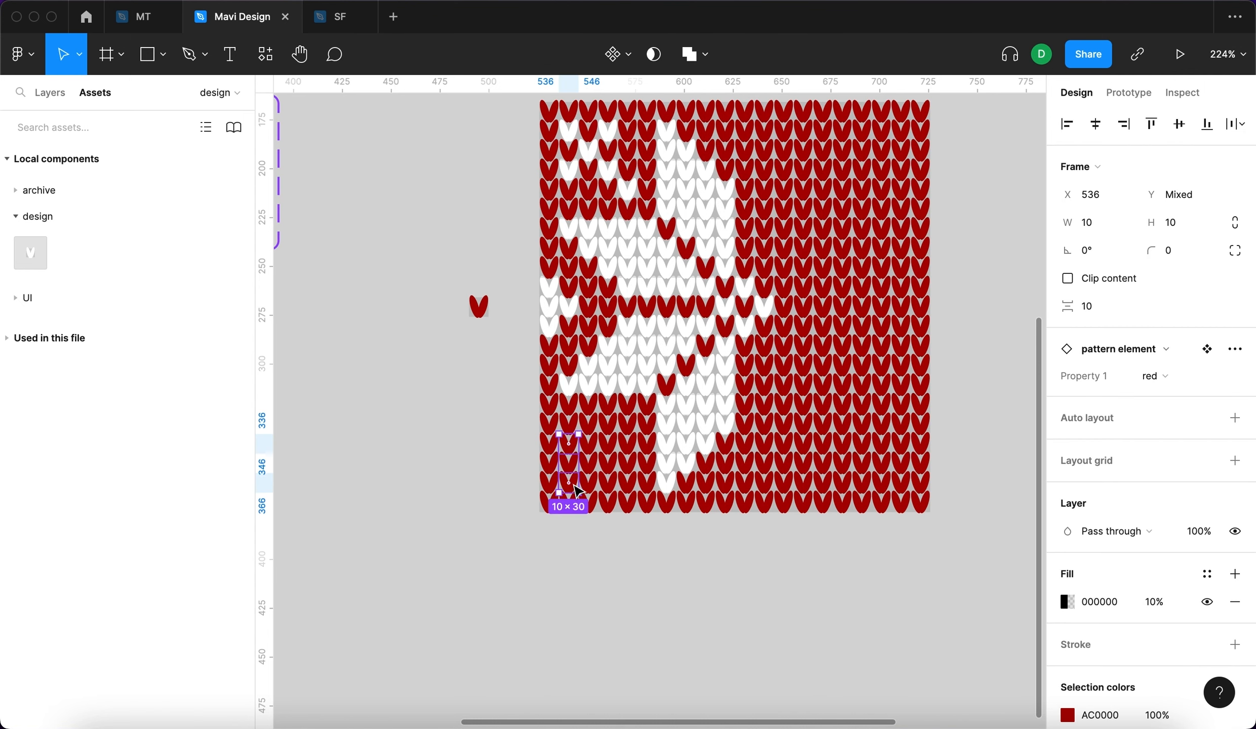
{"action": "left_click", "coordinate": [607, 484], "text": "shift"}
{"action": "left_click", "coordinate": [606, 451], "text": "shift"}
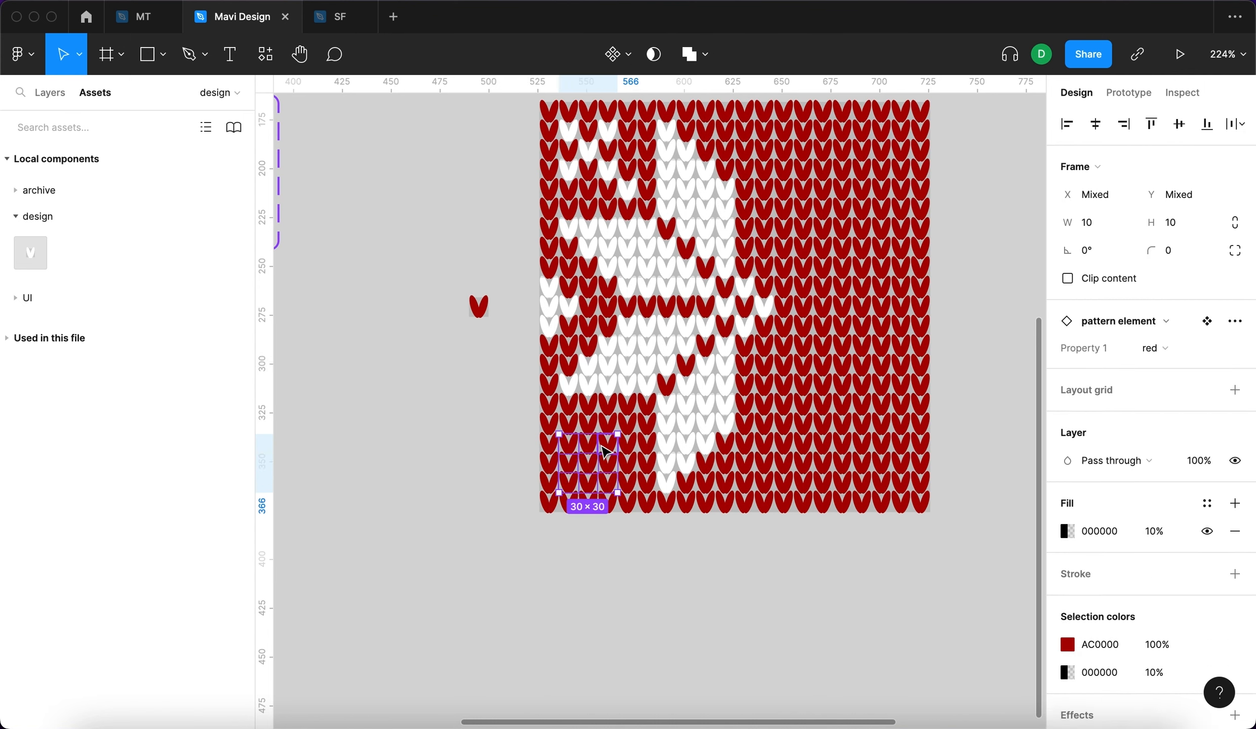
{"action": "left_click", "coordinate": [627, 421], "text": "shift"}
{"action": "left_click", "coordinate": [1154, 348]}
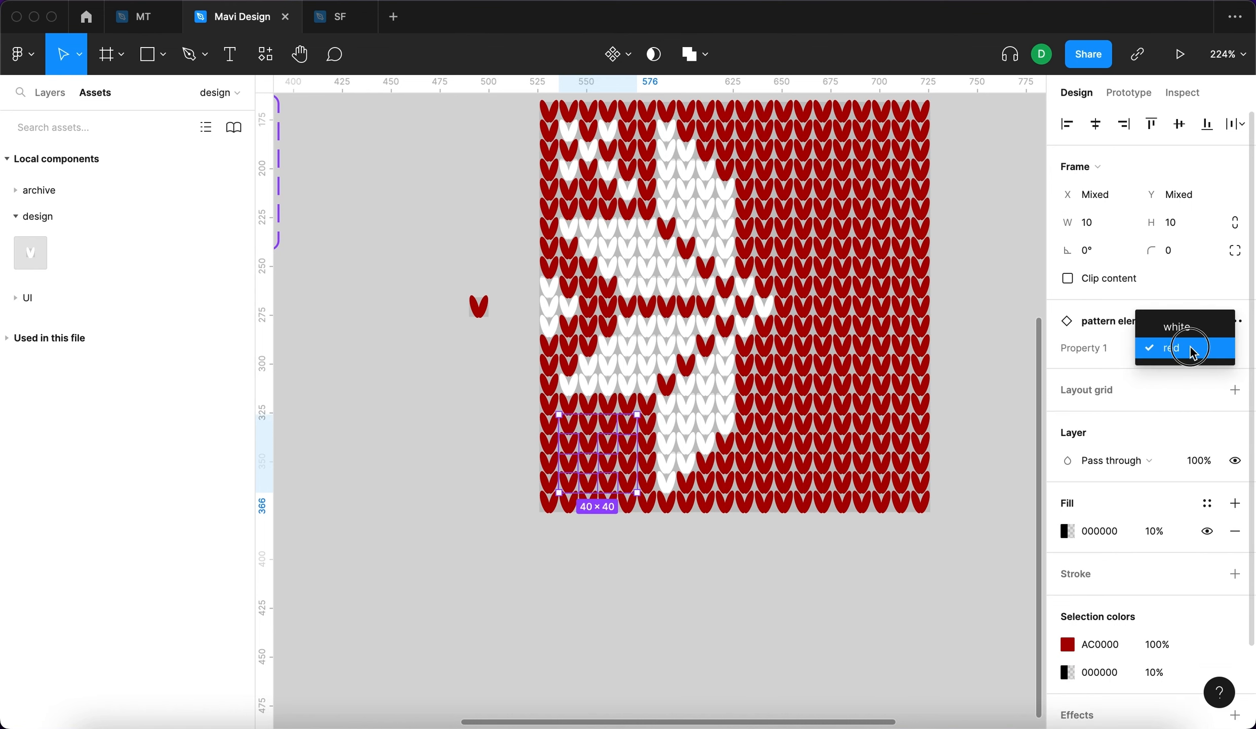
{"action": "left_click", "coordinate": [1188, 332]}
{"action": "left_click", "coordinate": [985, 380]}
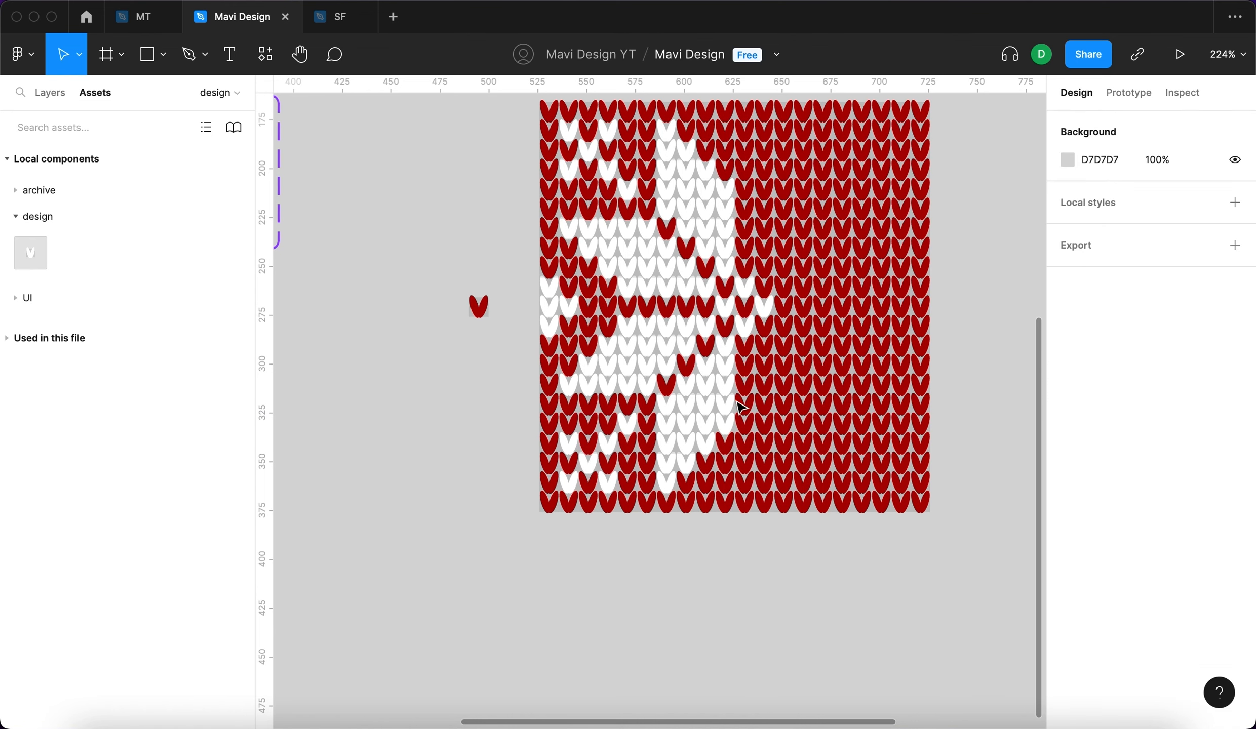
Duplicate columns 2 to 12 of the 20x21 grid and place the copy below the grid.
{"action": "left_click_drag", "start_coordinate": [772, 561], "coordinate": [758, 569]}
{"action": "scroll", "coordinate": [758, 569], "scroll_direction": "down", "scroll_amount": 5}
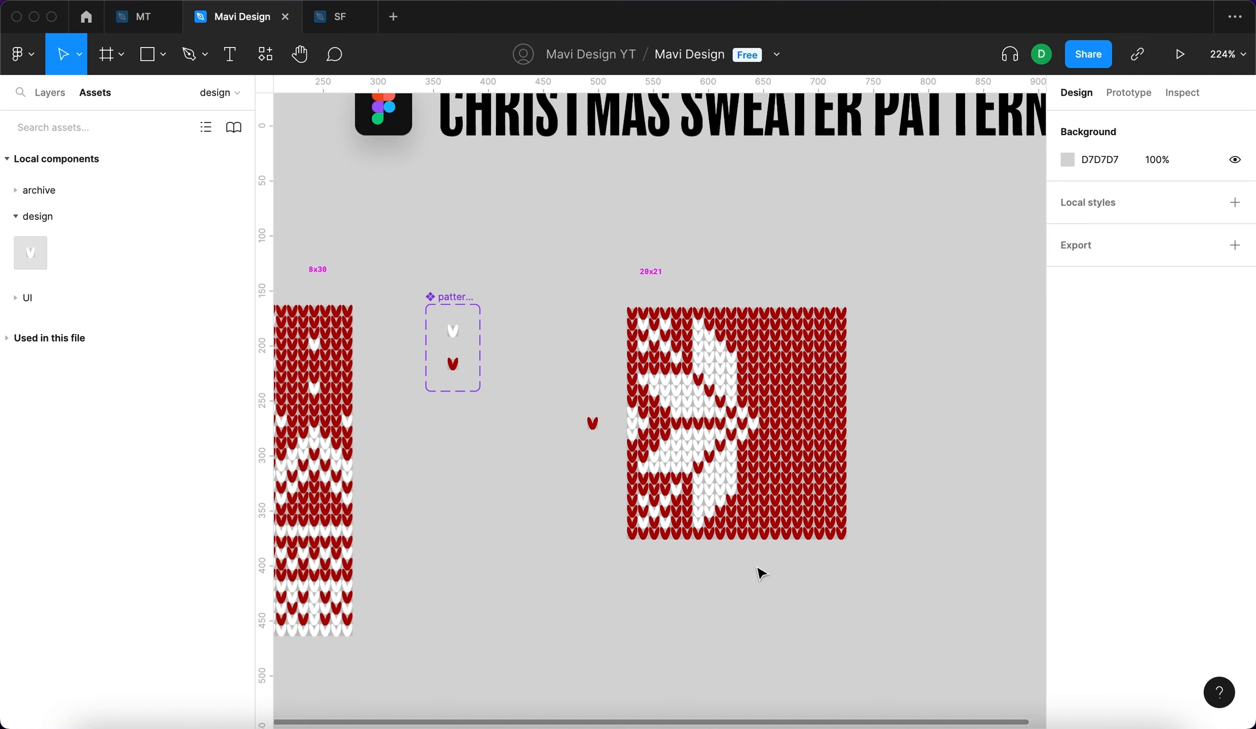
{"action": "scroll", "coordinate": [758, 570], "scroll_direction": "up", "scroll_amount": 4}
{"action": "left_click_drag", "start_coordinate": [835, 560], "coordinate": [784, 569]}
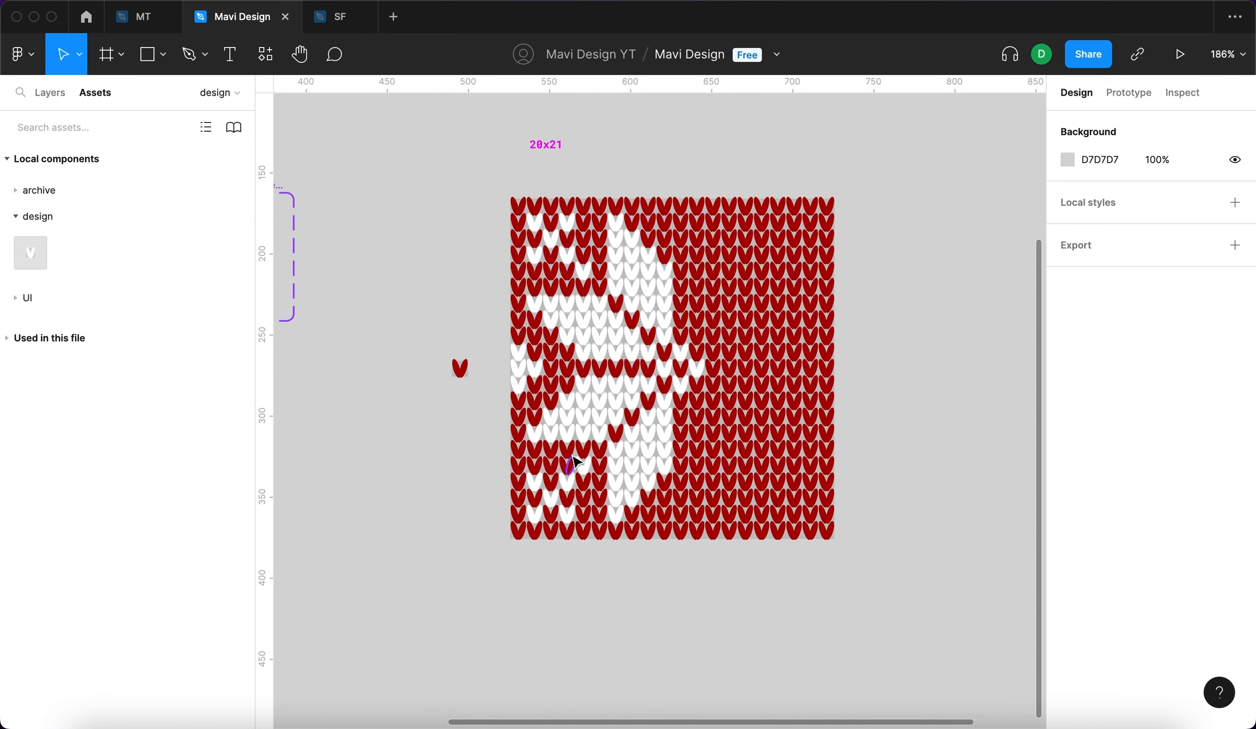
{"action": "left_click", "coordinate": [533, 192]}
{"action": "left_click_drag", "start_coordinate": [598, 296], "coordinate": [704, 562]}
{"action": "scroll", "coordinate": [650, 367], "scroll_direction": "down", "scroll_amount": 5}
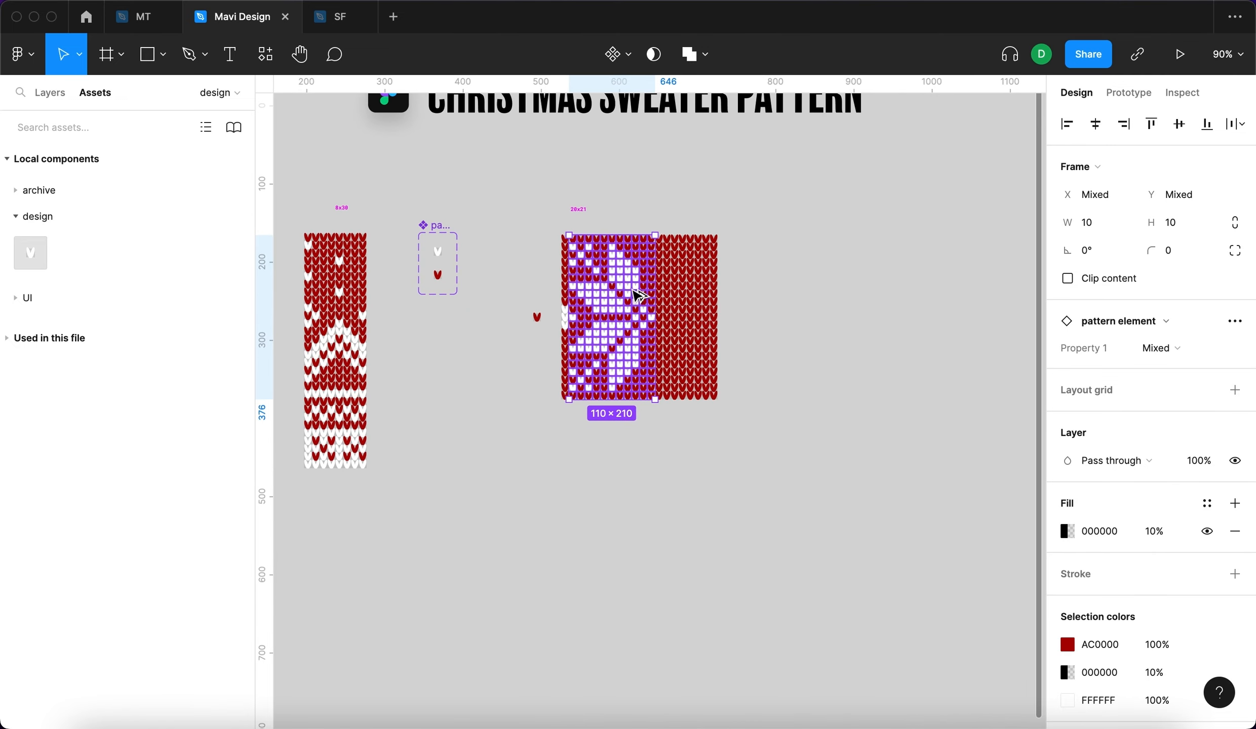
{"action": "left_click_drag", "start_coordinate": [633, 280], "coordinate": [634, 495]}
{"action": "left_click", "coordinate": [746, 478]}
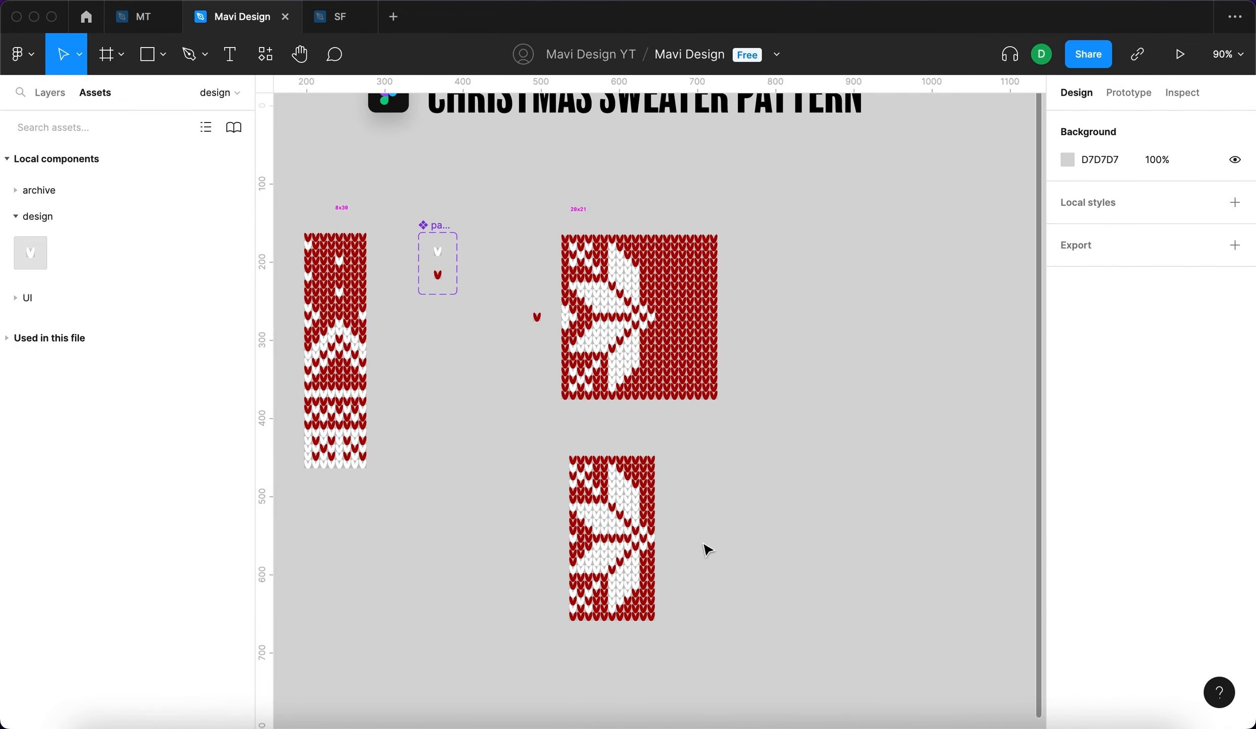
Flip the copied half of the snowflake horizontally.
{"action": "left_click_drag", "start_coordinate": [695, 675], "coordinate": [479, 418]}
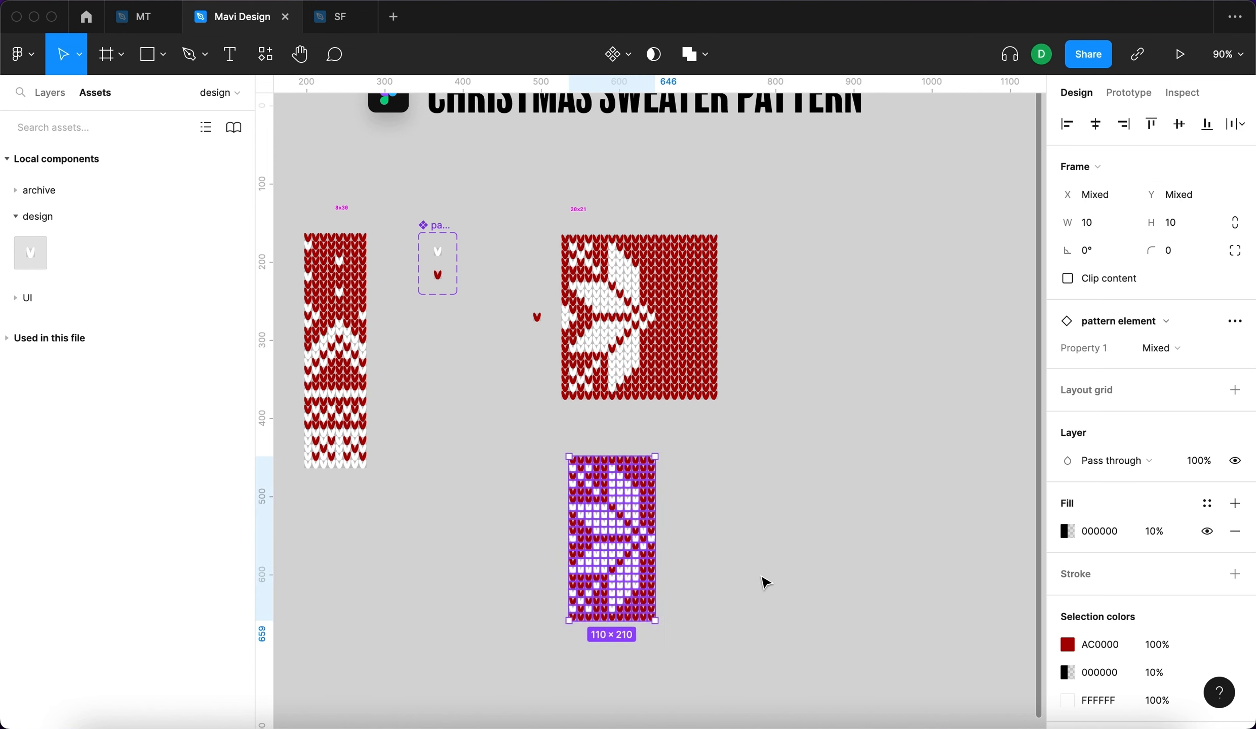
{"action": "key", "text": "shift+h"}
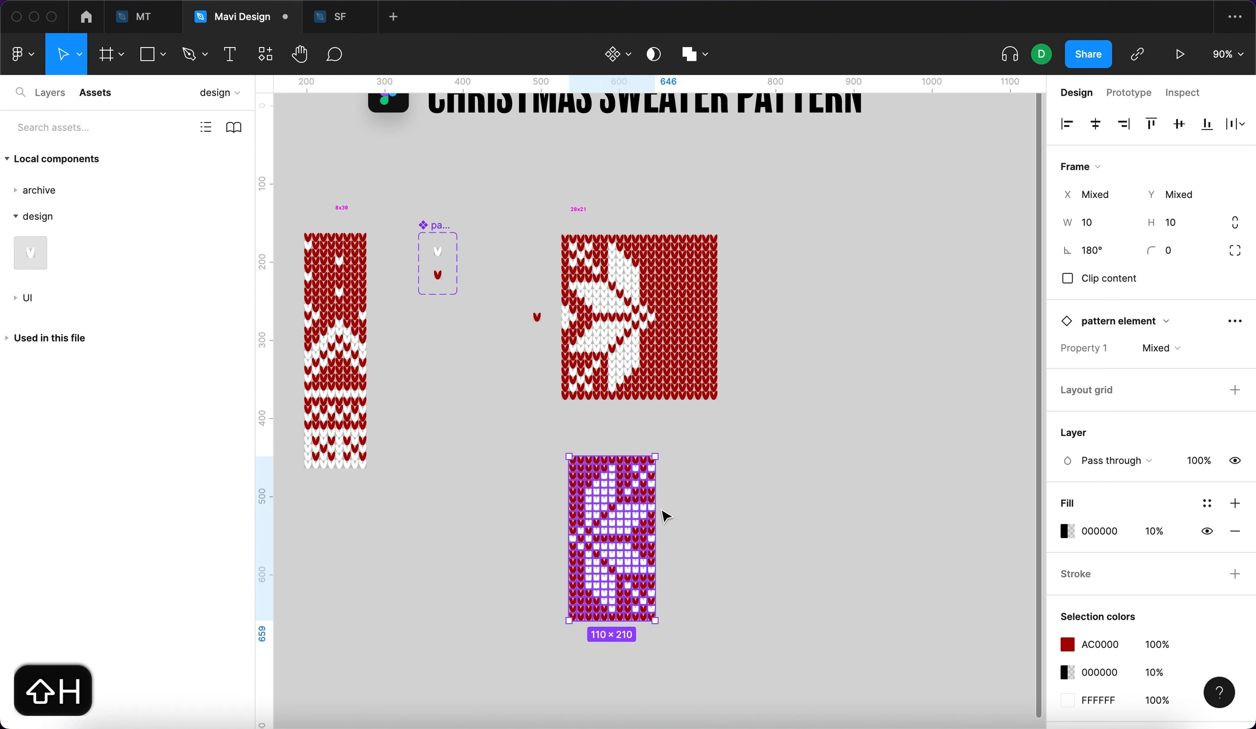
{"action": "scroll", "coordinate": [673, 522], "scroll_direction": "up", "scroll_amount": 5}
{"action": "scroll", "coordinate": [646, 502], "scroll_direction": "down", "scroll_amount": 1}
{"action": "scroll", "coordinate": [645, 501], "scroll_direction": "left", "scroll_amount": 1}
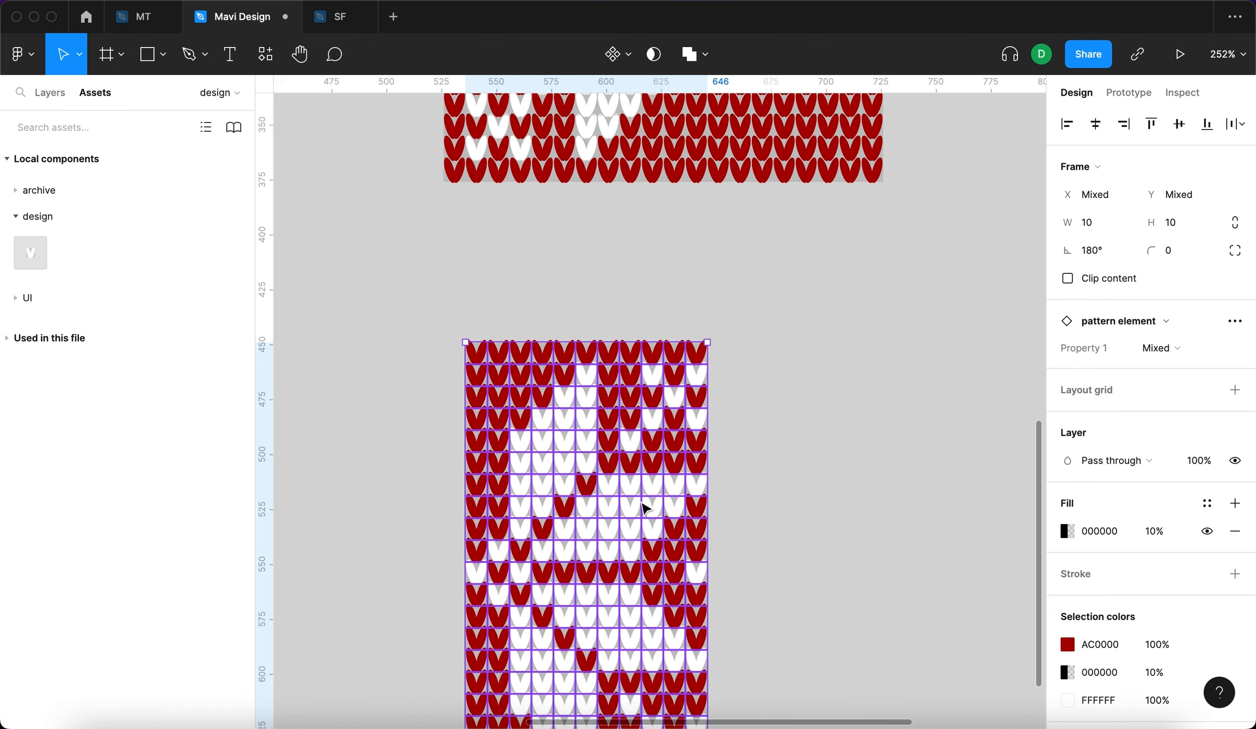
{"action": "scroll", "coordinate": [643, 507], "scroll_direction": "down", "scroll_amount": 5}
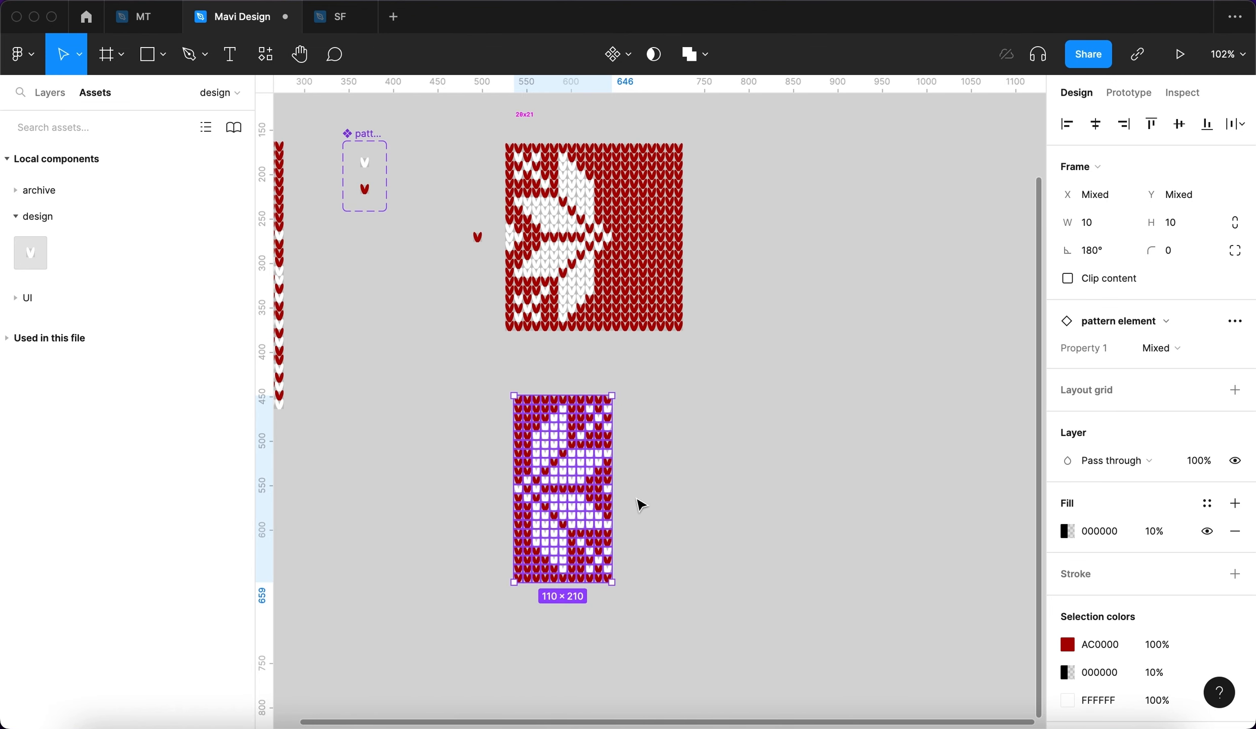
{"action": "scroll", "coordinate": [674, 319], "scroll_direction": "up", "scroll_amount": 2}
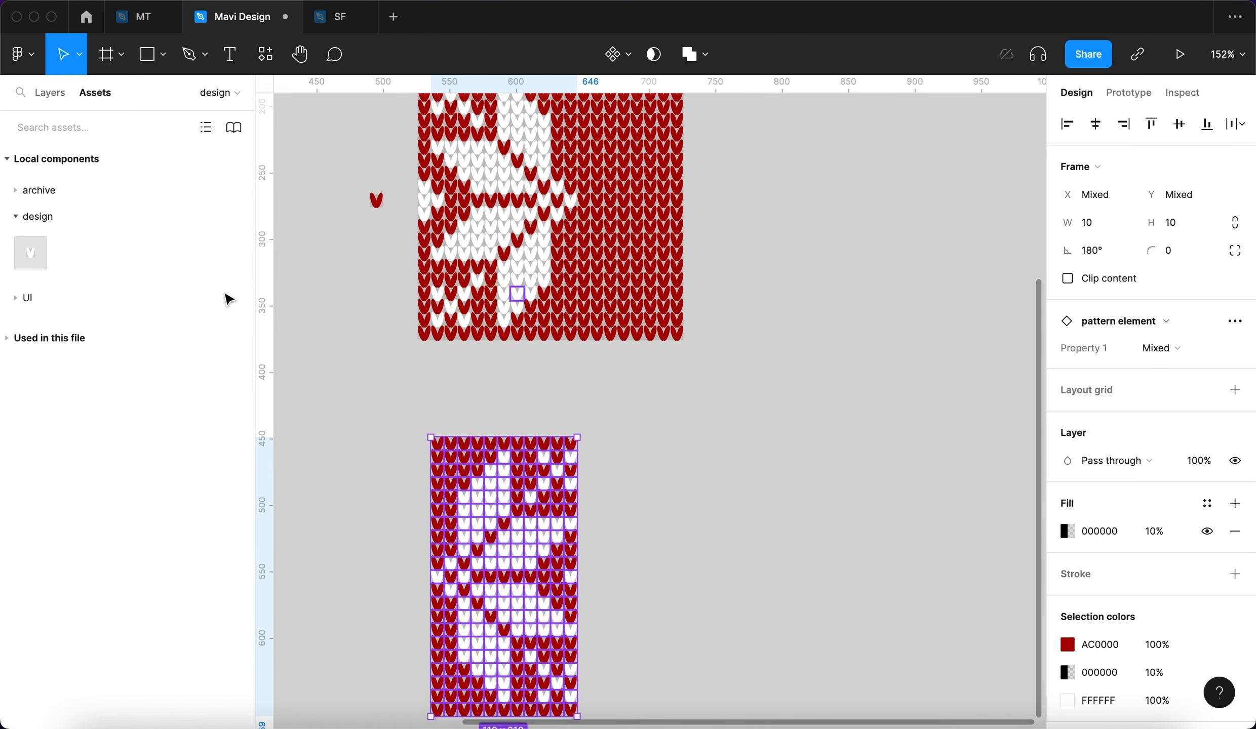
Add a vertical ruler guide over the 20x21 grid's last columns and align the flipped copy's right edge with the grid's right edge.
{"action": "left_click_drag", "start_coordinate": [266, 306], "coordinate": [669, 372]}
{"action": "left_click", "coordinate": [523, 410]}
{"action": "left_click_drag", "start_coordinate": [597, 398], "coordinate": [422, 706]}
{"action": "left_click_drag", "start_coordinate": [520, 543], "coordinate": [611, 541]}
{"action": "left_click", "coordinate": [566, 382]}
{"action": "scroll", "coordinate": [537, 263], "scroll_direction": "down", "scroll_amount": 1}
{"action": "left_click_drag", "start_coordinate": [710, 388], "coordinate": [466, 691]}
{"action": "left_click_drag", "start_coordinate": [552, 509], "coordinate": [567, 509]}
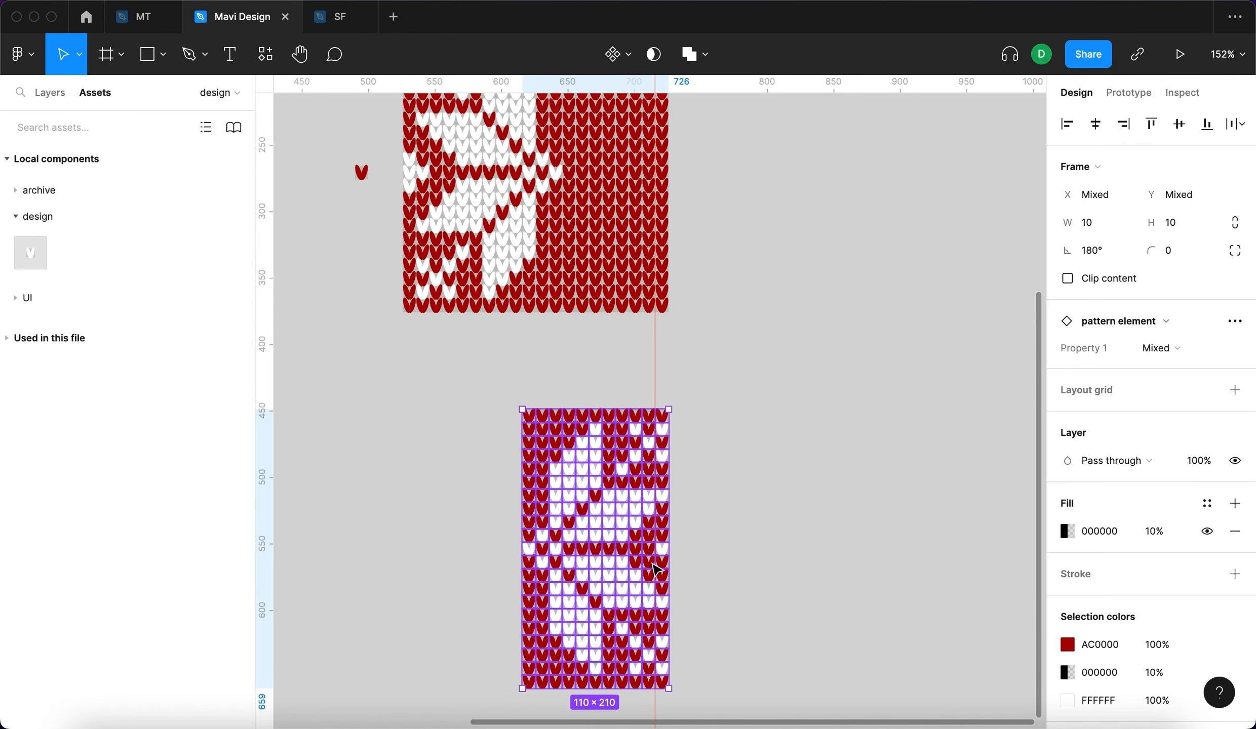
Move the flipped copy about 40 px up, closer to the 20x21 grid.
{"action": "left_click", "coordinate": [687, 685]}
{"action": "left_click_drag", "start_coordinate": [685, 693], "coordinate": [482, 384]}
{"action": "key", "text": "shift+Up"}
{"action": "key", "text": "shift+Up"}
{"action": "key", "text": "shift+Up"}
{"action": "key", "text": "shift+Up"}
{"action": "left_click", "coordinate": [514, 459]}
{"action": "scroll", "coordinate": [514, 458], "scroll_direction": "up", "scroll_amount": 2}
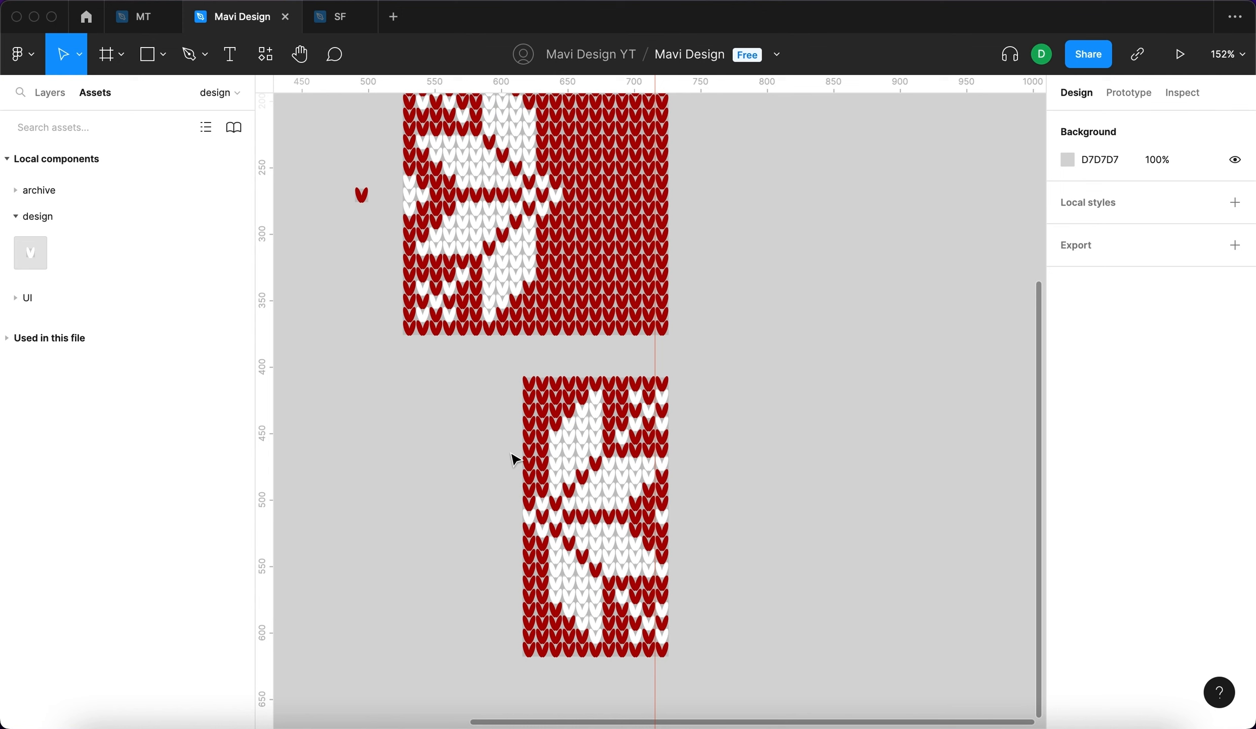
Delete the leftmost column of elements from the flipped copy.
{"action": "left_click_drag", "start_coordinate": [507, 350], "coordinate": [534, 677]}
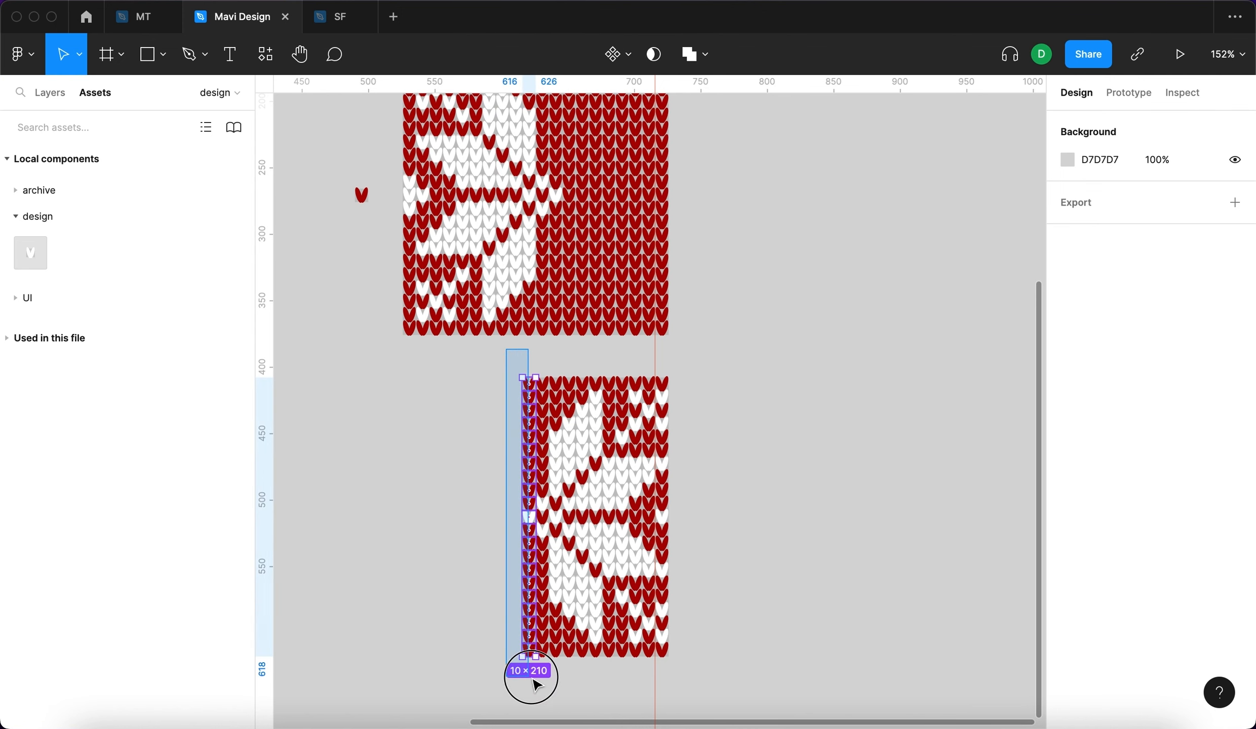
{"action": "left_click", "coordinate": [465, 496]}
{"action": "left_click_drag", "start_coordinate": [492, 372], "coordinate": [527, 692]}
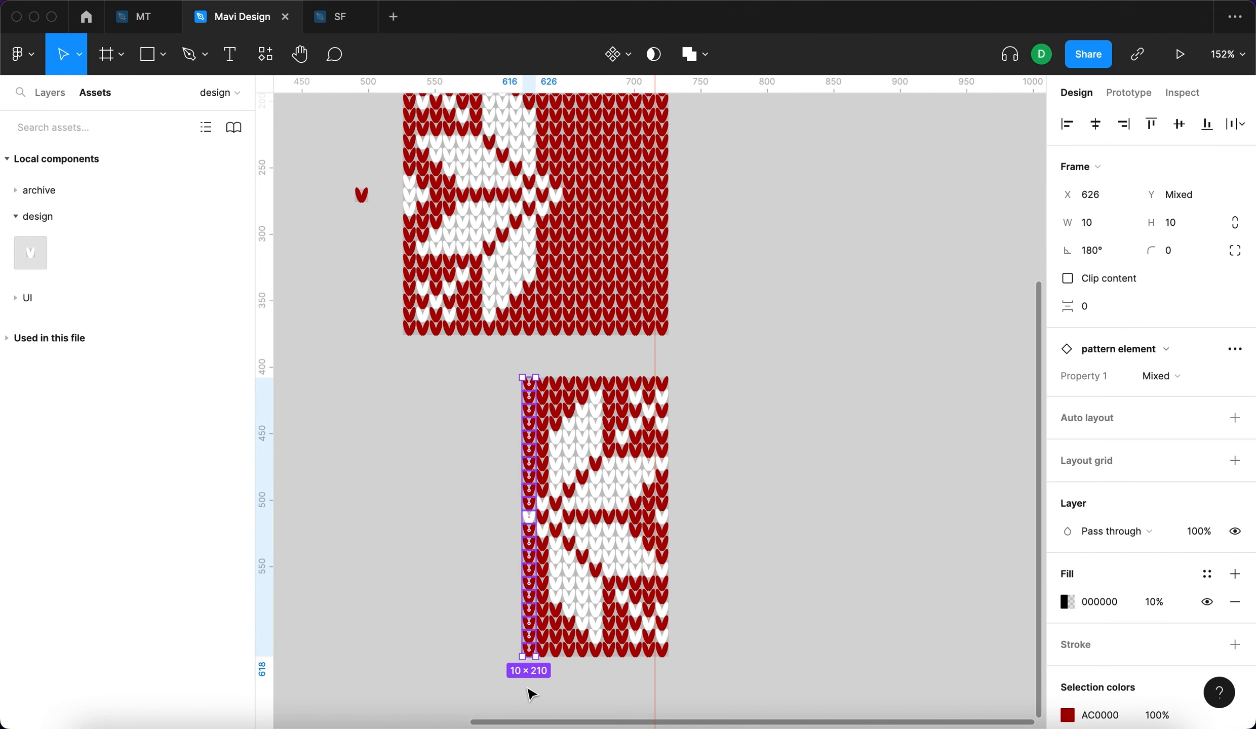
{"action": "key", "text": "BackSpace"}
{"action": "scroll", "coordinate": [501, 451], "scroll_direction": "up", "scroll_amount": 2}
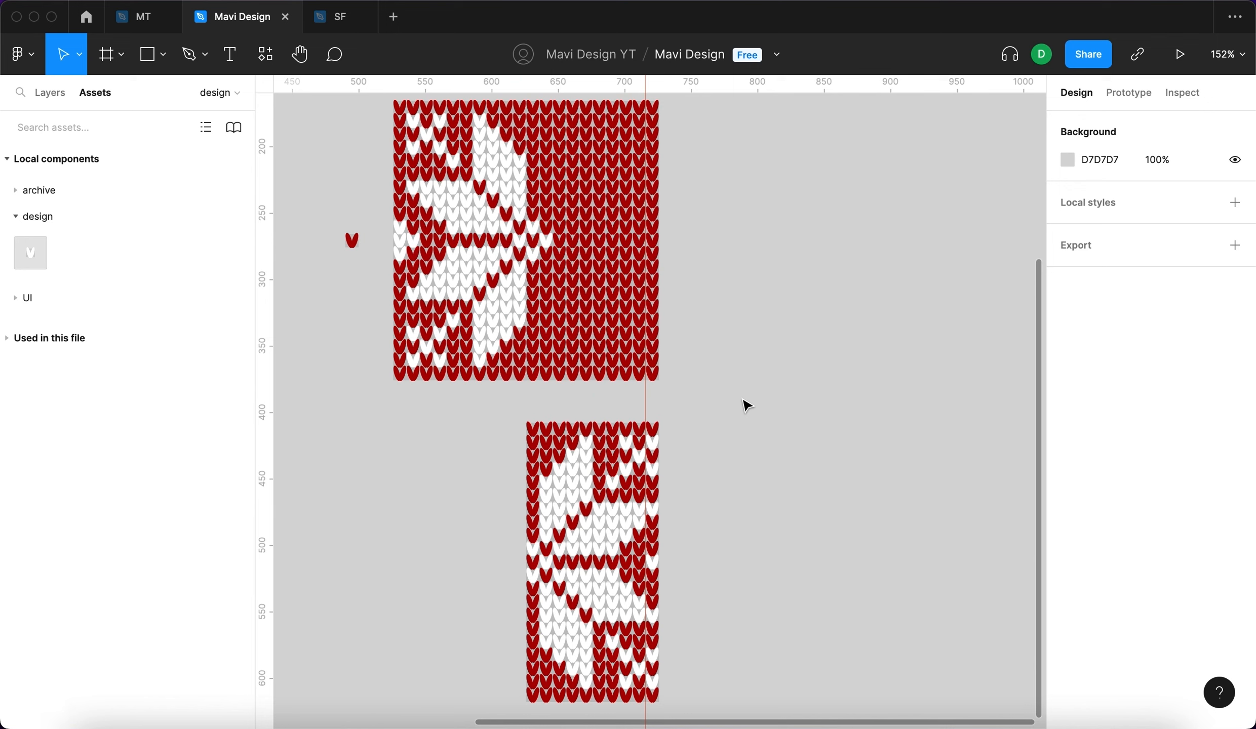
Delete the last ten columns of elements from the 20x21 grid.
{"action": "mouse_move", "coordinate": [724, 405]}
{"action": "left_mouse_down"}
{"action": "mouse_move", "coordinate": [550, 374]}
{"action": "mouse_move", "coordinate": [708, 392]}
{"action": "left_mouse_up"}
{"action": "left_click_drag", "start_coordinate": [531, 388], "coordinate": [678, 106]}
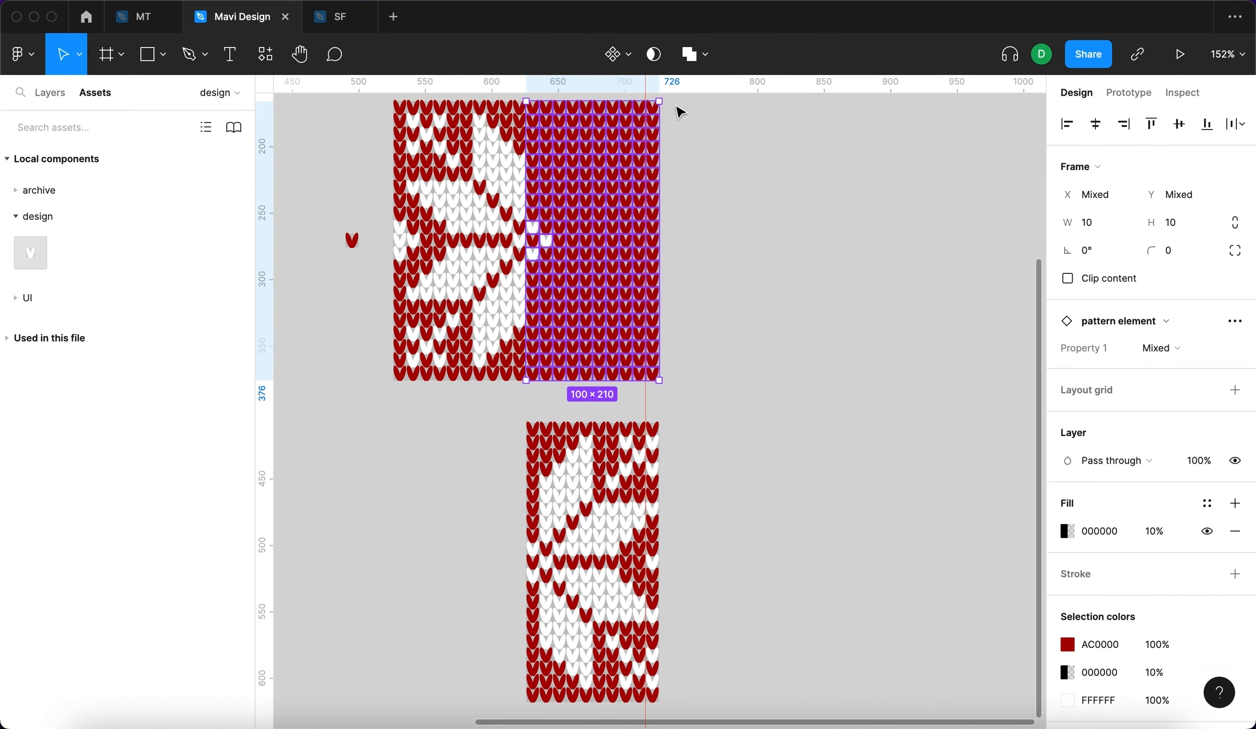
{"action": "key", "text": "BackSpace"}
Move the flipped copy into the emptied right half of the 20x21 grid to complete the snowflake.
{"action": "scroll", "coordinate": [696, 443], "scroll_direction": "down", "scroll_amount": 3}
{"action": "left_click_drag", "start_coordinate": [732, 688], "coordinate": [542, 422]}
{"action": "left_click_drag", "start_coordinate": [628, 535], "coordinate": [616, 294]}
{"action": "left_click", "coordinate": [759, 295]}
{"action": "scroll", "coordinate": [708, 299], "scroll_direction": "up", "scroll_amount": 1}
Delete the spare red pattern element lying between the two grids.
{"action": "left_click_drag", "start_coordinate": [559, 344], "coordinate": [489, 421]}
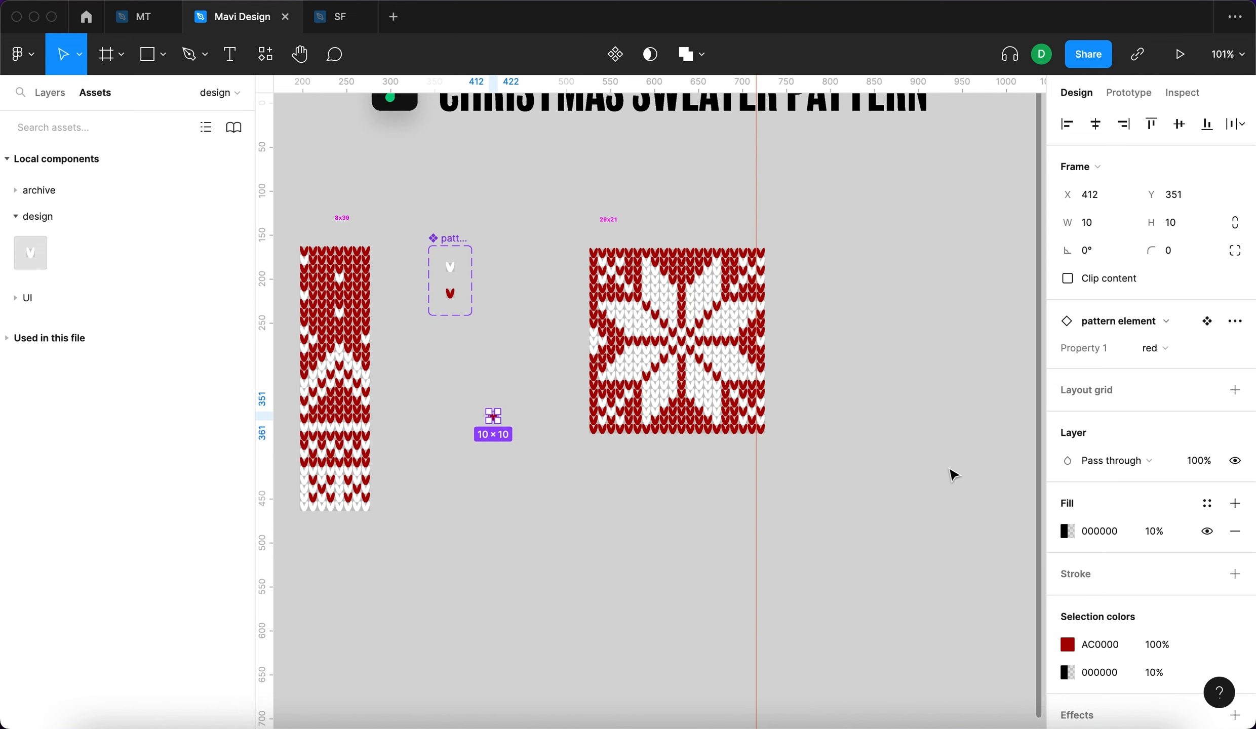
{"action": "key", "text": "BackSpace"}
{"action": "scroll", "coordinate": [919, 547], "scroll_direction": "down", "scroll_amount": 2}
{"action": "scroll", "coordinate": [919, 547], "scroll_direction": "left", "scroll_amount": 1}
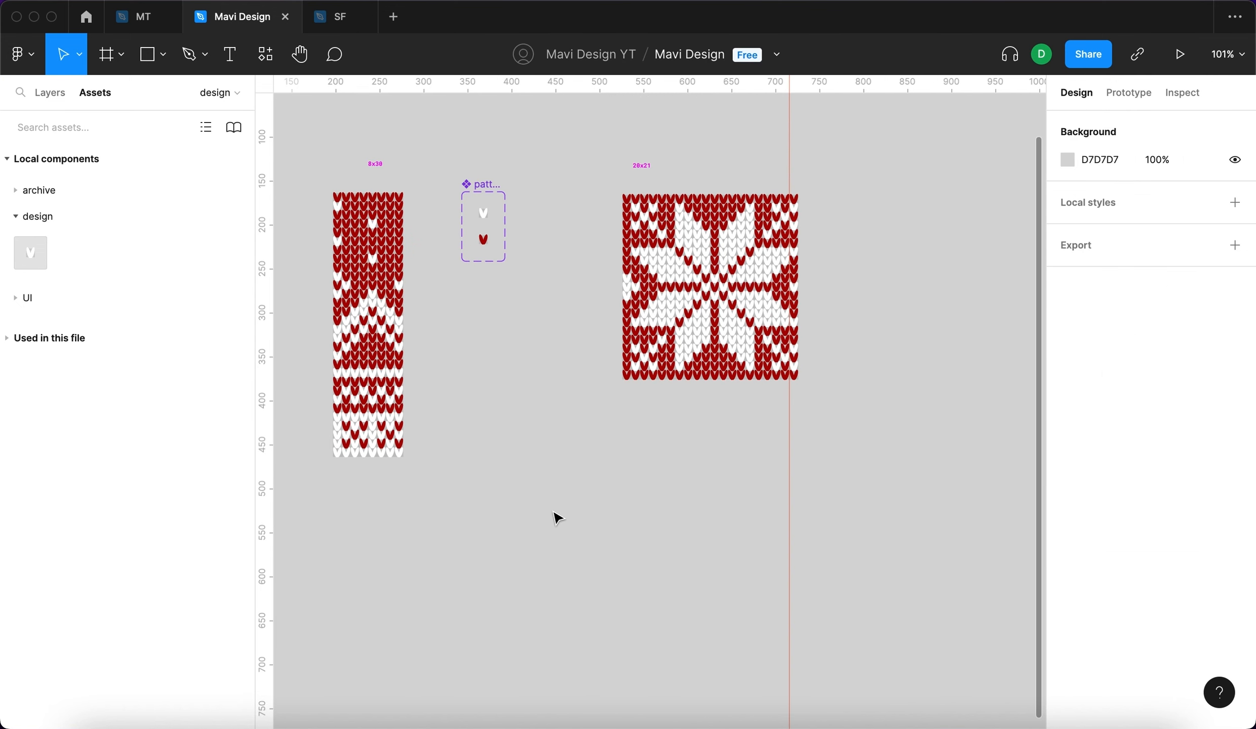
Duplicate the whole 8x30 grid below the original and flip the copy vertically.
{"action": "scroll", "coordinate": [557, 516], "scroll_direction": "left", "scroll_amount": 3}
{"action": "scroll", "coordinate": [557, 517], "scroll_direction": "up", "scroll_amount": 1}
{"action": "left_click", "coordinate": [536, 357]}
{"action": "left_click", "coordinate": [606, 449]}
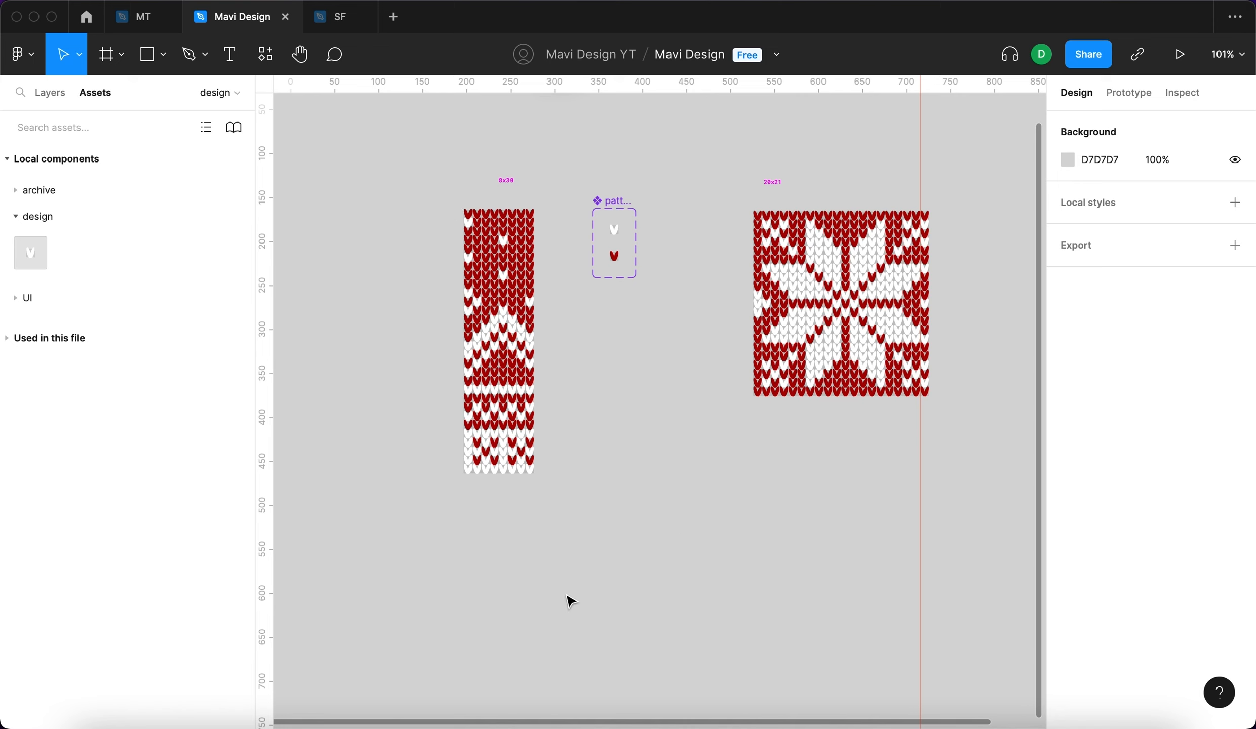
{"action": "left_click_drag", "start_coordinate": [589, 544], "coordinate": [408, 203]}
{"action": "left_click_drag", "start_coordinate": [513, 252], "coordinate": [527, 570]}
{"action": "scroll", "coordinate": [529, 570], "scroll_direction": "down", "scroll_amount": 5}
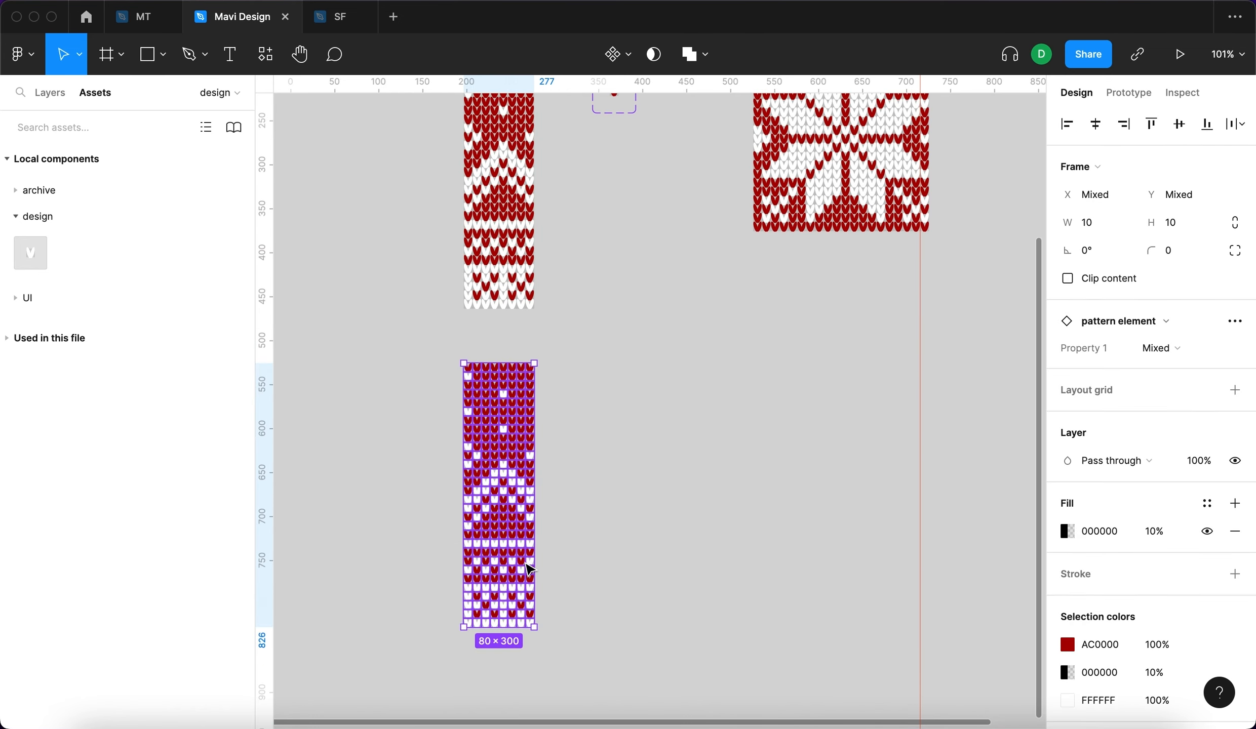
{"action": "key", "text": "shift+v"}
{"action": "key", "text": "Escape"}
Examine the stitch direction in the flipped copy and compare it with the original 8x30 grid.
{"action": "scroll", "coordinate": [507, 385], "scroll_direction": "up", "scroll_amount": 10}
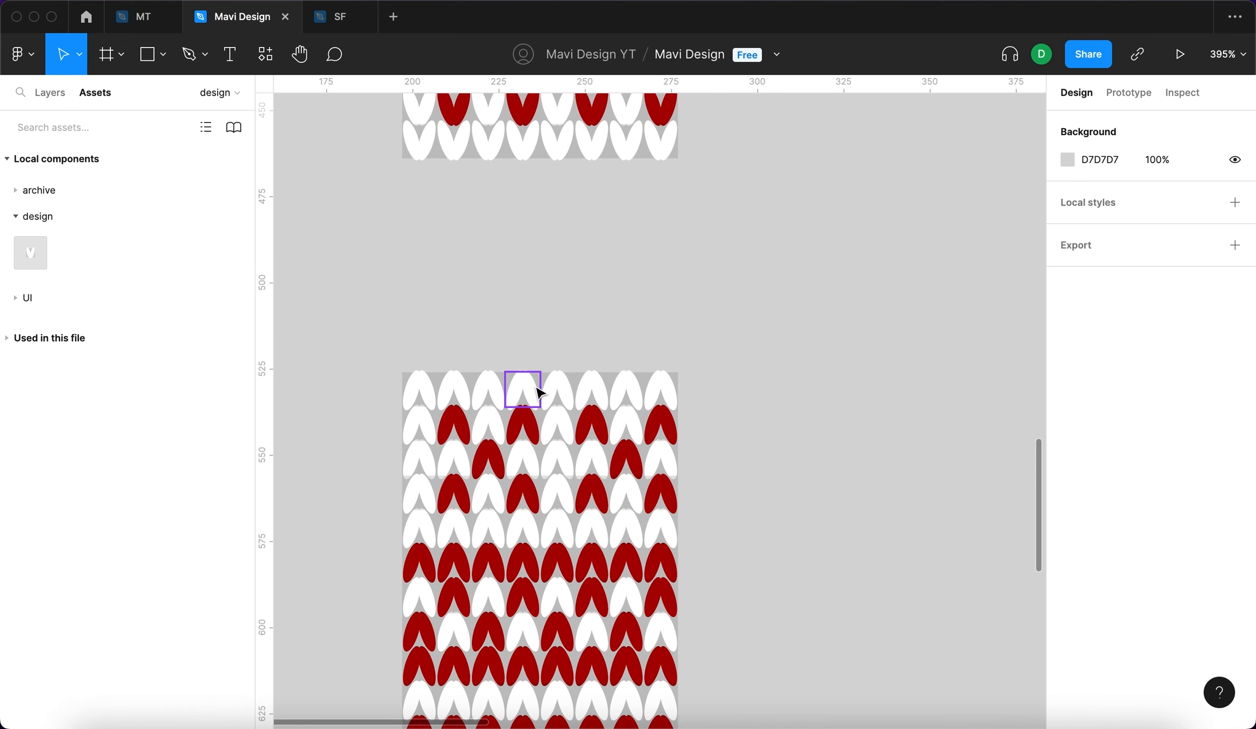
{"action": "left_click", "coordinate": [538, 393]}
{"action": "scroll", "coordinate": [540, 396], "scroll_direction": "up", "scroll_amount": 3}
{"action": "left_click", "coordinate": [552, 476]}
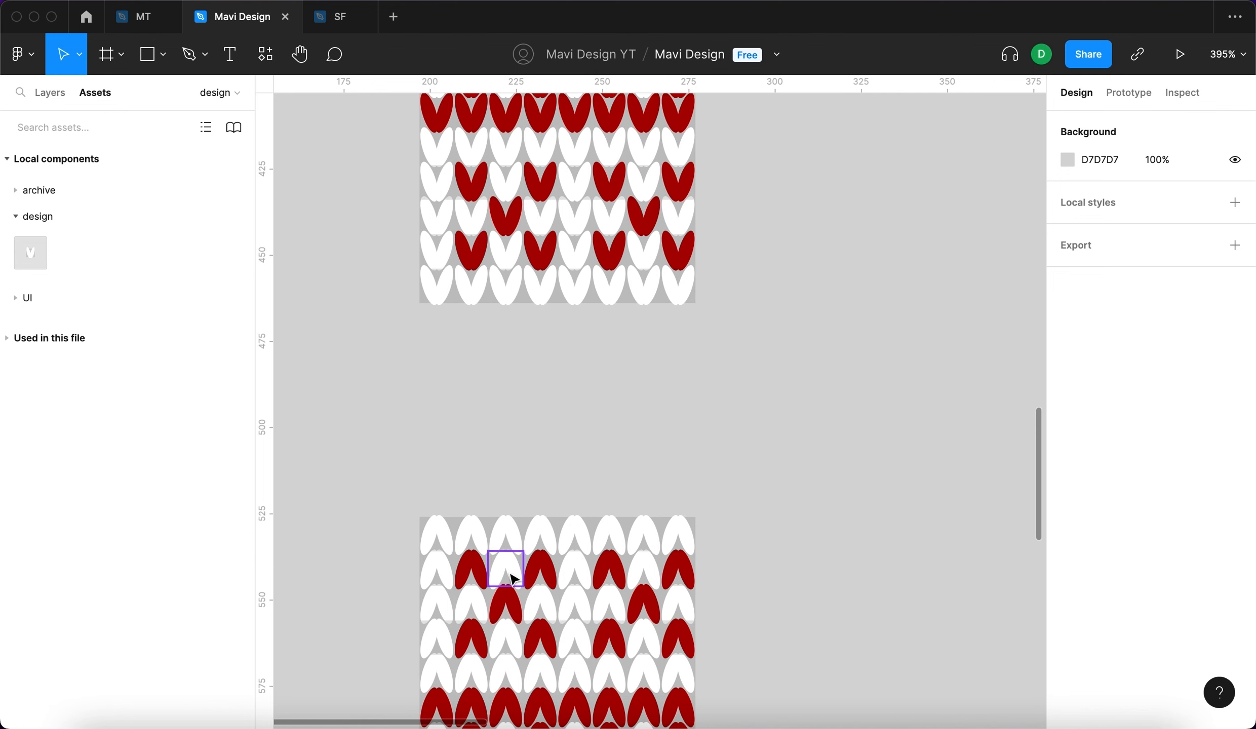
{"action": "key", "text": "shift+1"}
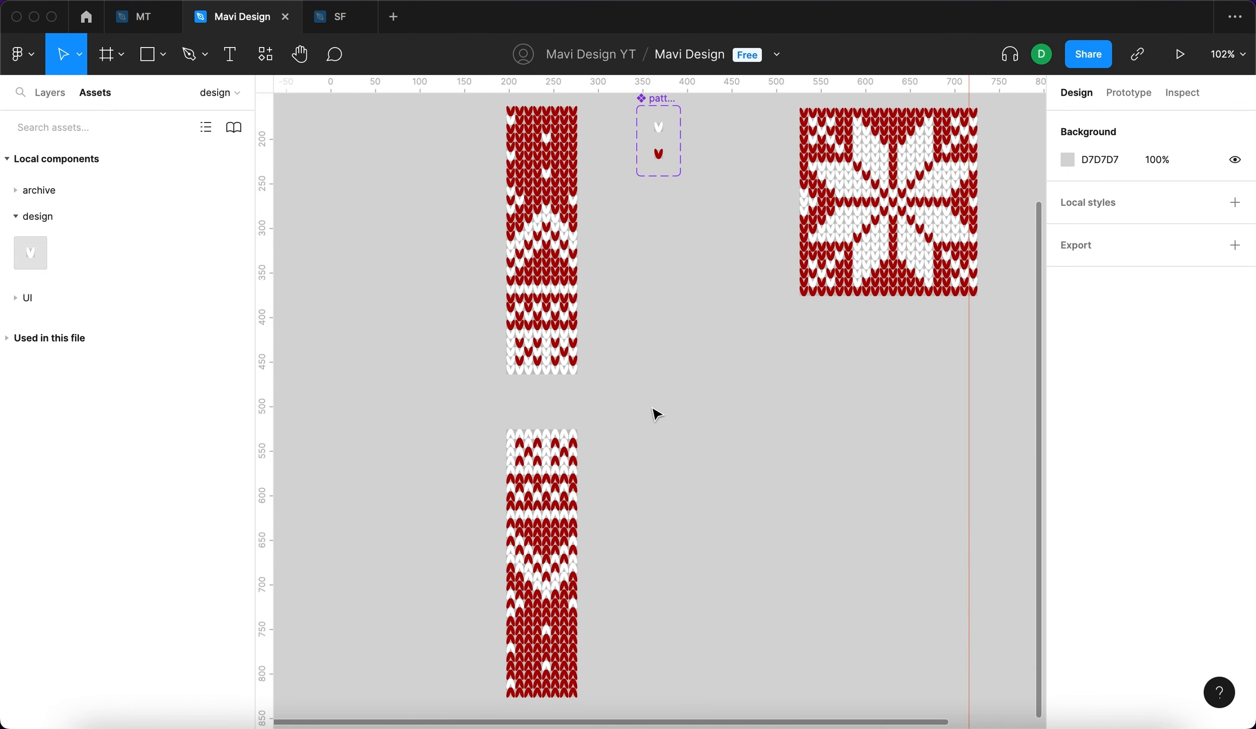
{"action": "scroll", "coordinate": [653, 412], "scroll_direction": "up", "scroll_amount": 3}
{"action": "scroll", "coordinate": [657, 522], "scroll_direction": "down", "scroll_amount": 3}
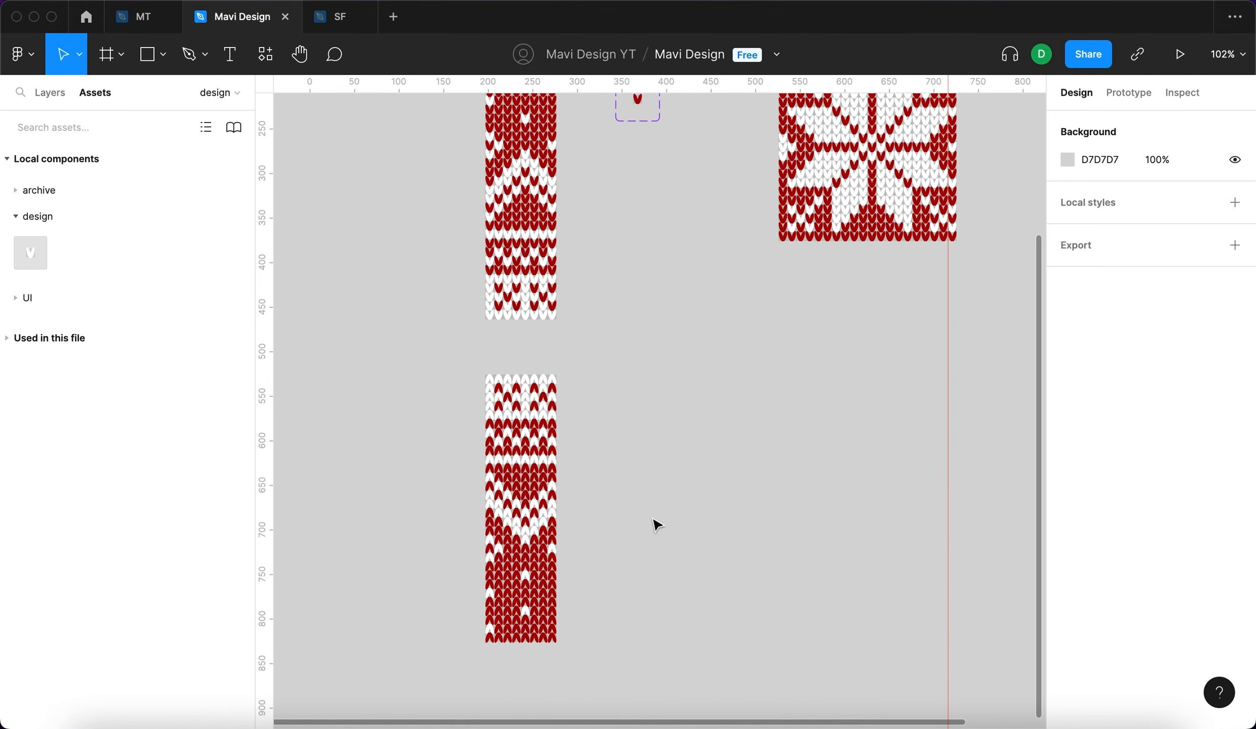
{"action": "scroll", "coordinate": [653, 521], "scroll_direction": "up", "scroll_amount": 5}
{"action": "scroll", "coordinate": [653, 511], "scroll_direction": "down", "scroll_amount": 2}
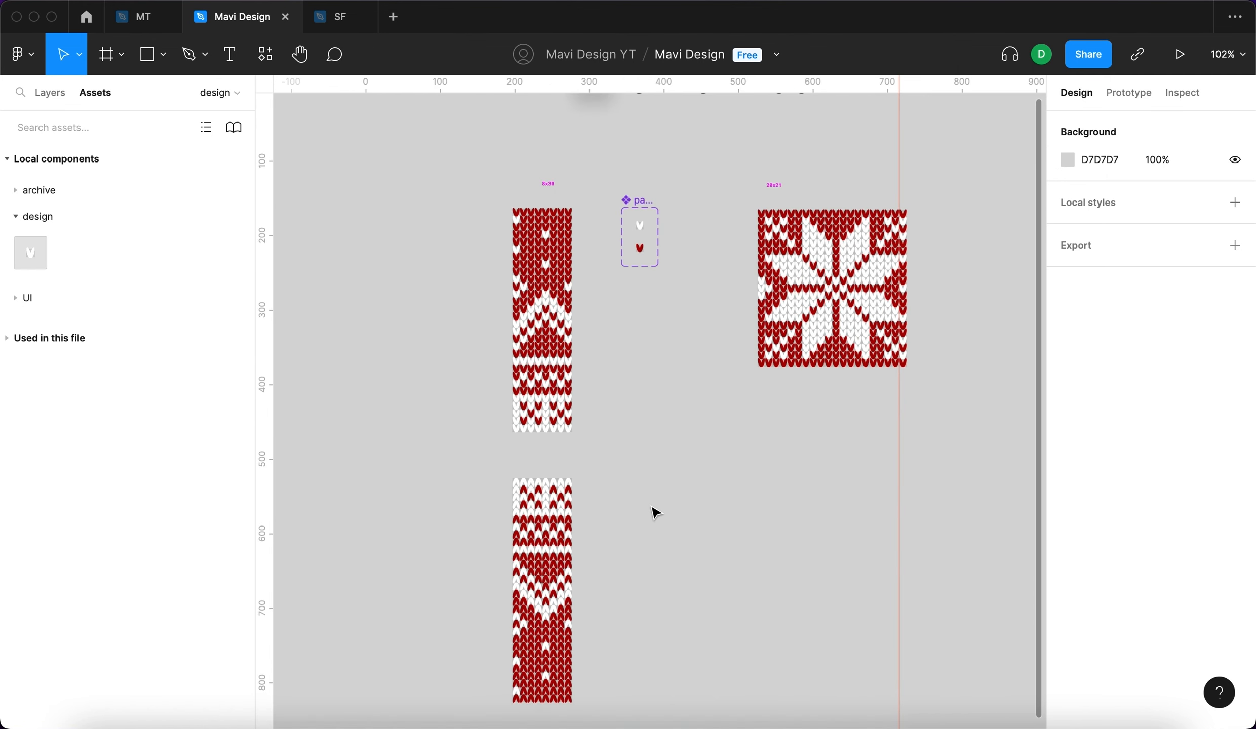
Widen the pattern element component set to 105 px and duplicate its white and red variants beside the originals.
{"action": "left_click", "coordinate": [649, 205]}
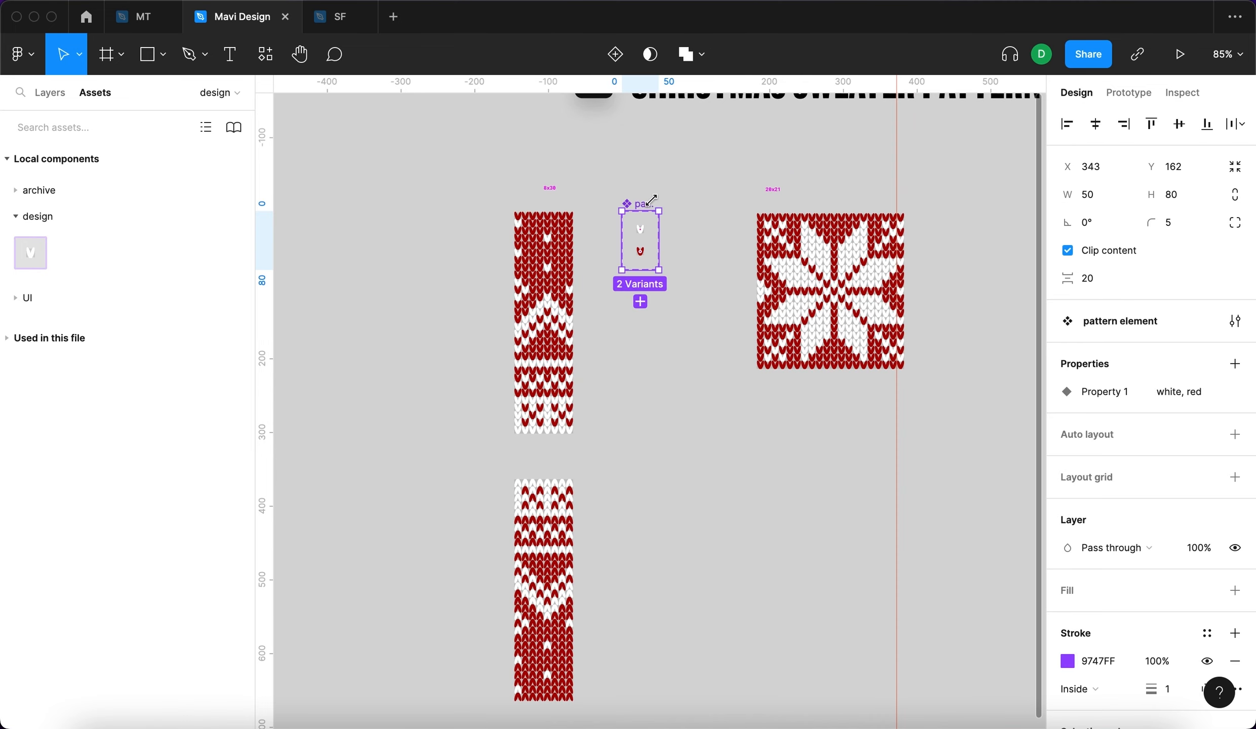
{"action": "scroll", "coordinate": [655, 246], "scroll_direction": "up", "scroll_amount": 10}
{"action": "left_click_drag", "start_coordinate": [630, 283], "coordinate": [772, 284]}
{"action": "left_click_drag", "start_coordinate": [657, 387], "coordinate": [630, 386]}
{"action": "left_click", "coordinate": [541, 281]}
{"action": "left_click", "coordinate": [545, 359], "text": "shift"}
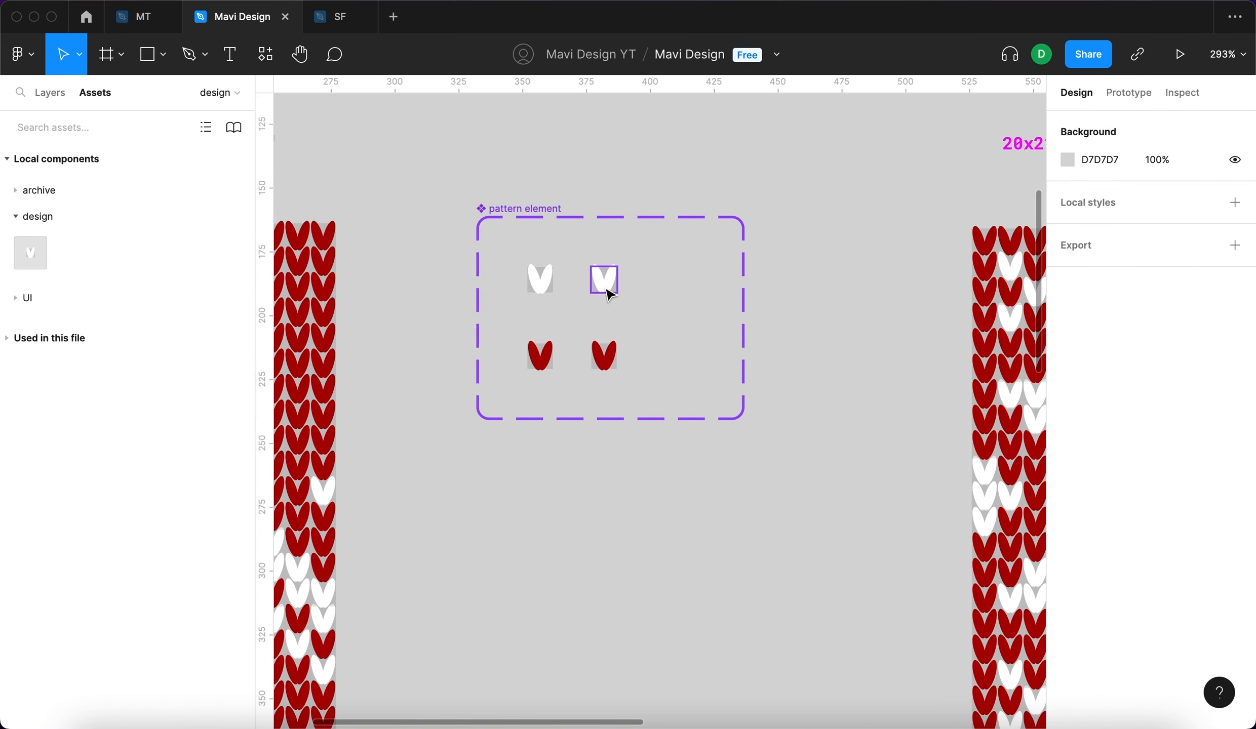
Set Property 1 of the duplicated white variant to white.
{"action": "left_click", "coordinate": [604, 280]}
{"action": "left_click", "coordinate": [1176, 448]}
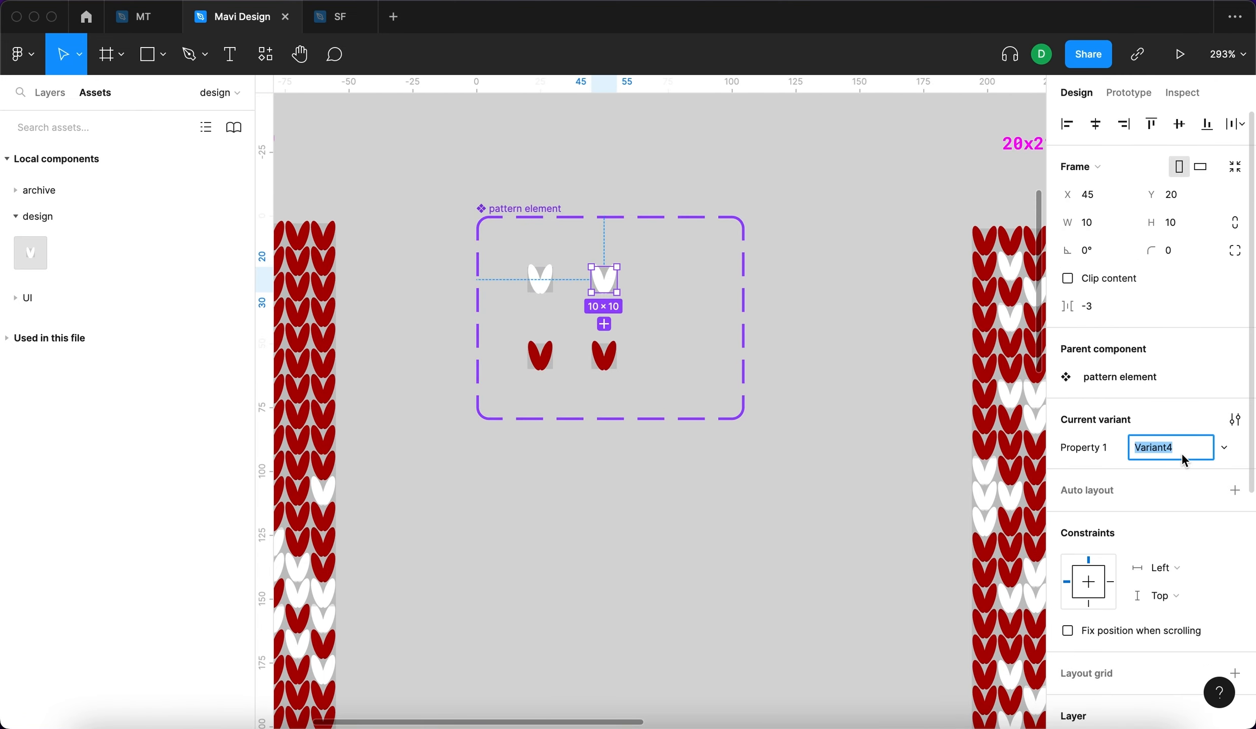
{"action": "type", "text": "white"}
{"action": "key", "text": "Return"}
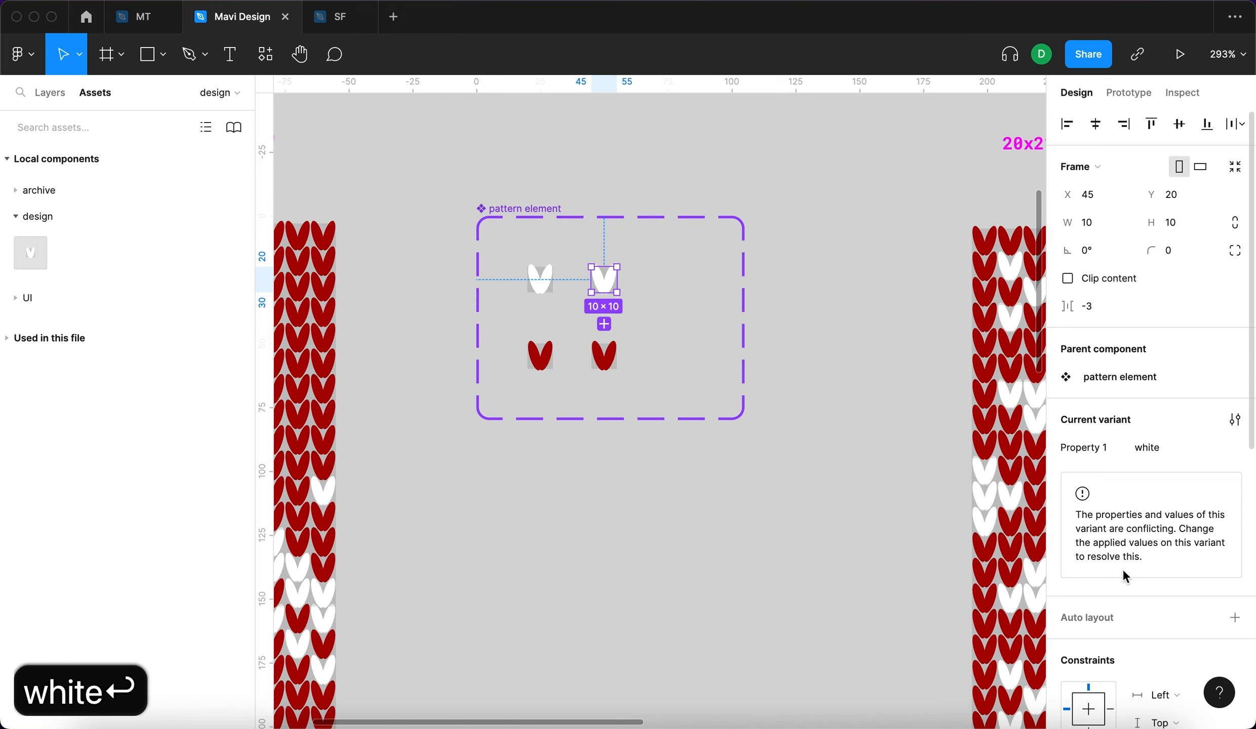
Set Property 1 of the duplicated red variant to red.
{"action": "left_click", "coordinate": [604, 357]}
{"action": "left_click", "coordinate": [1174, 453]}
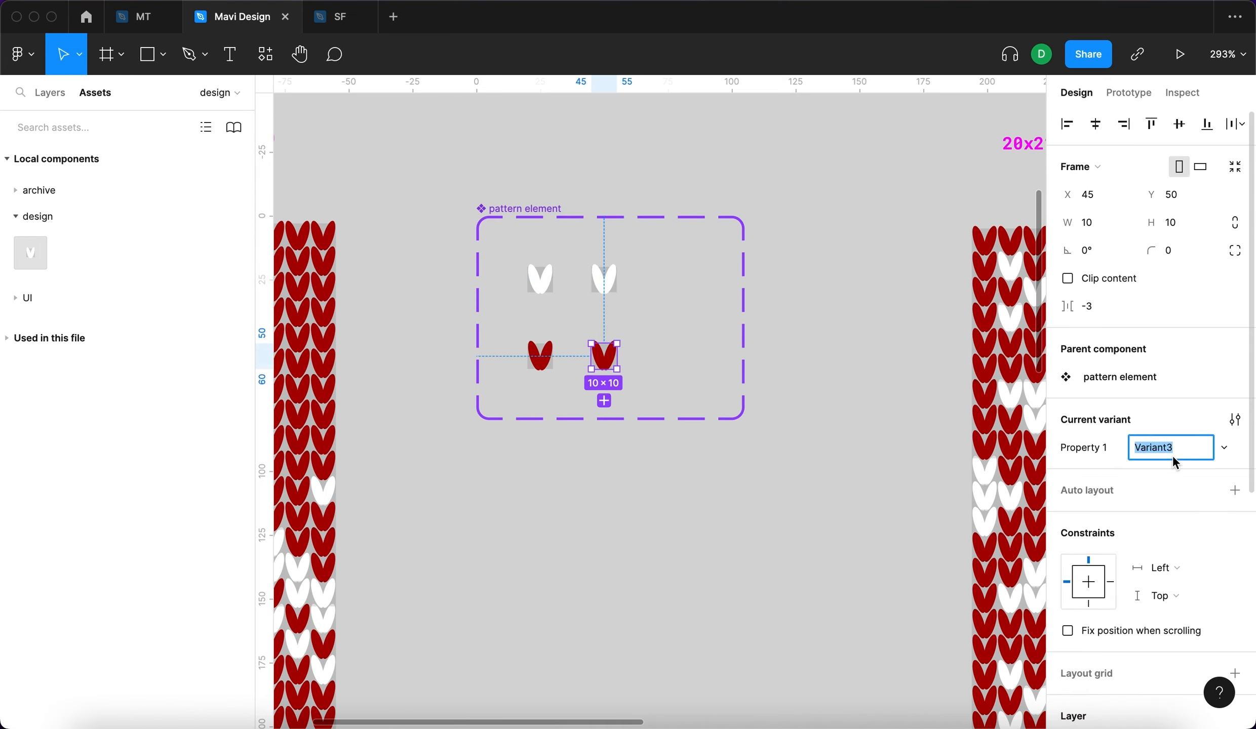
{"action": "type", "text": "red"}
{"action": "key", "text": "Return"}
{"action": "left_click", "coordinate": [830, 361]}
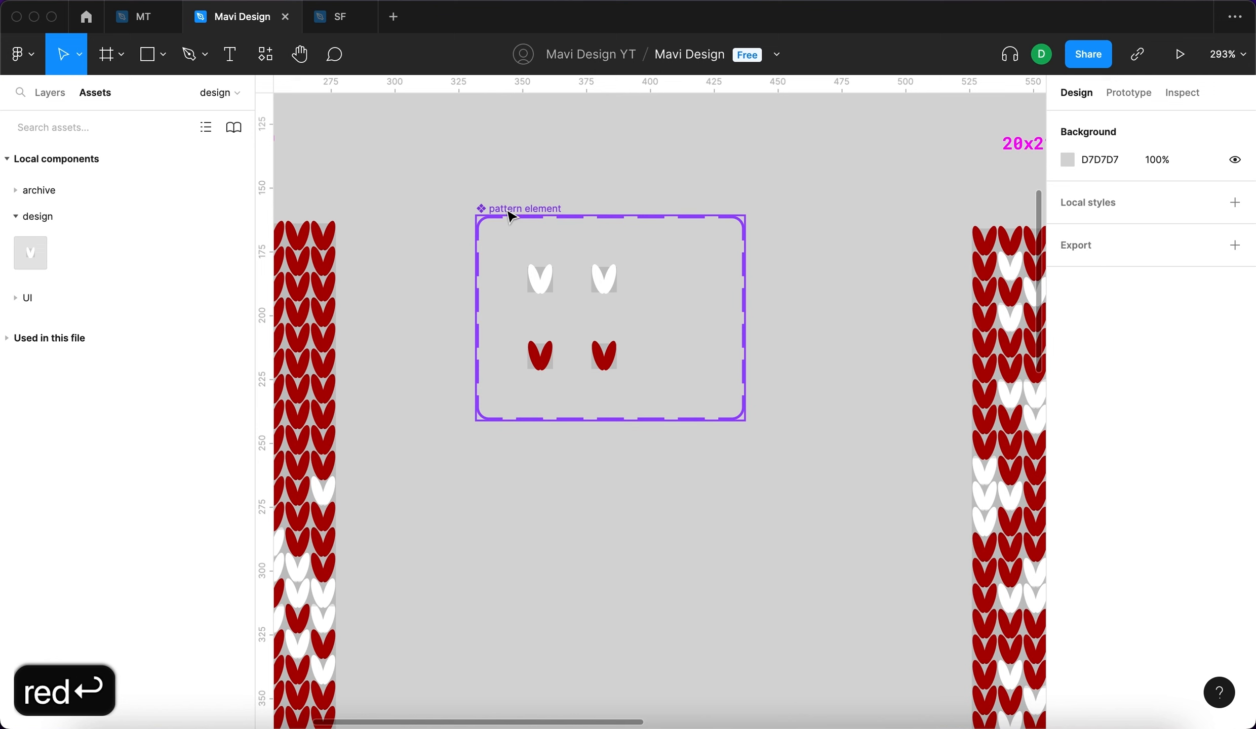
Add a variant property named "vertically flipped" to the pattern element component set.
{"action": "left_click", "coordinate": [507, 211]}
{"action": "left_click", "coordinate": [841, 202]}
{"action": "left_click", "coordinate": [507, 216]}
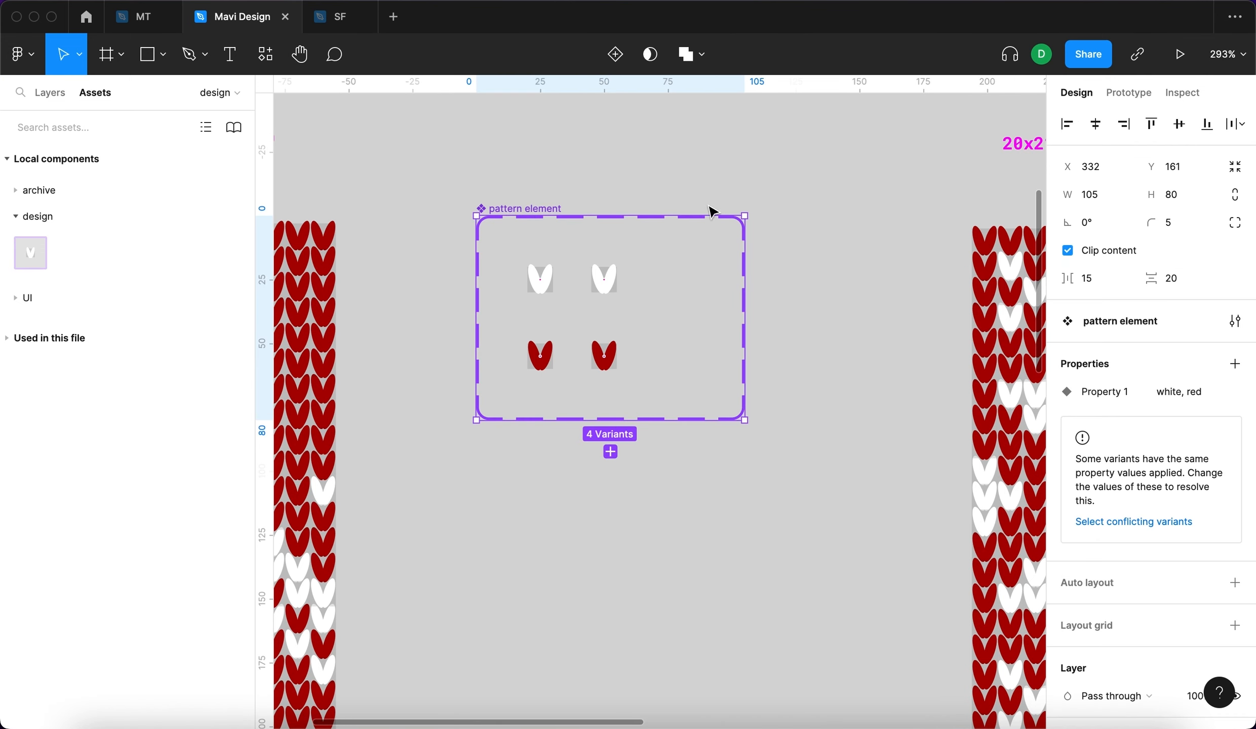
{"action": "left_click", "coordinate": [1234, 368]}
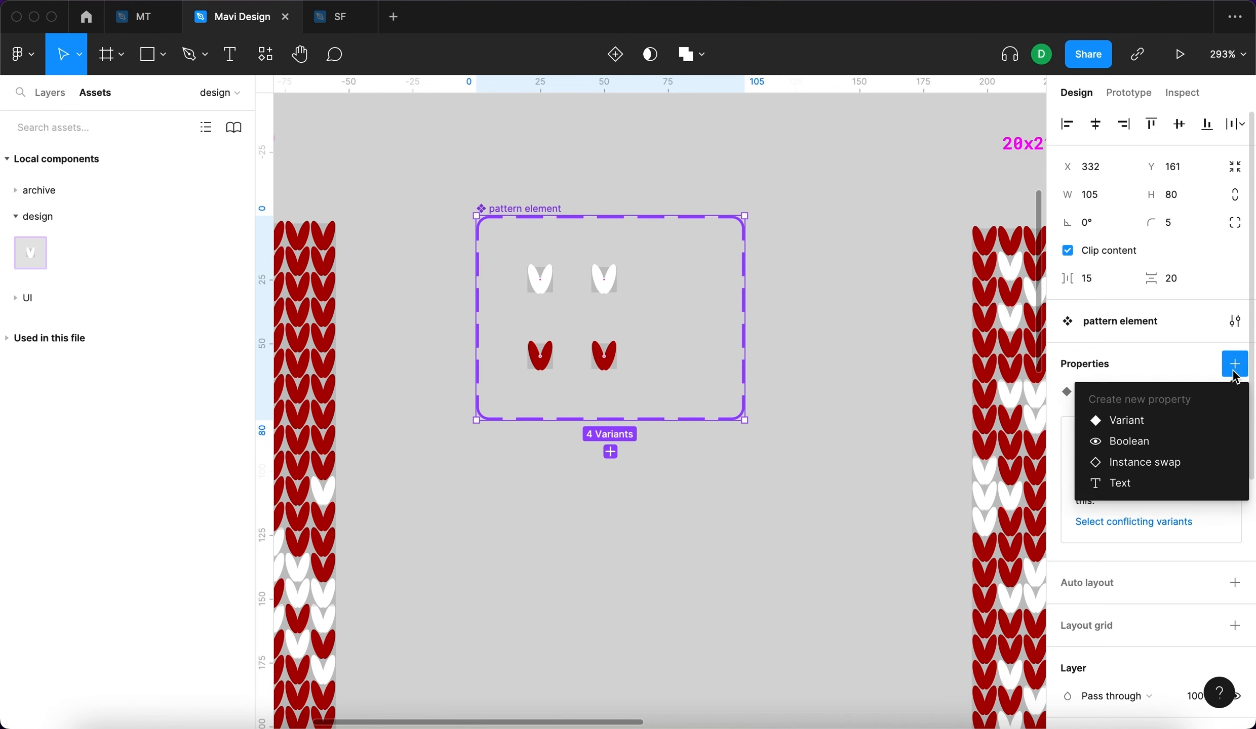
{"action": "left_click", "coordinate": [1171, 426]}
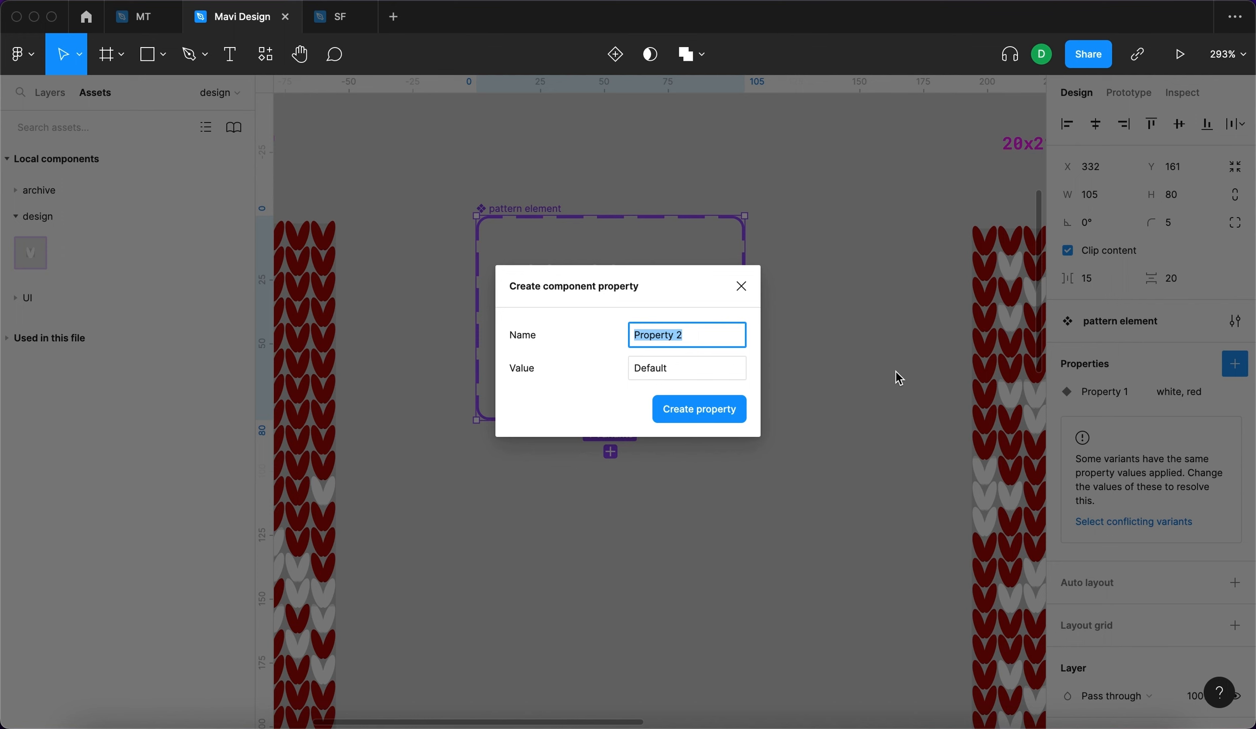
{"action": "type", "text": "vertically_flipped"}
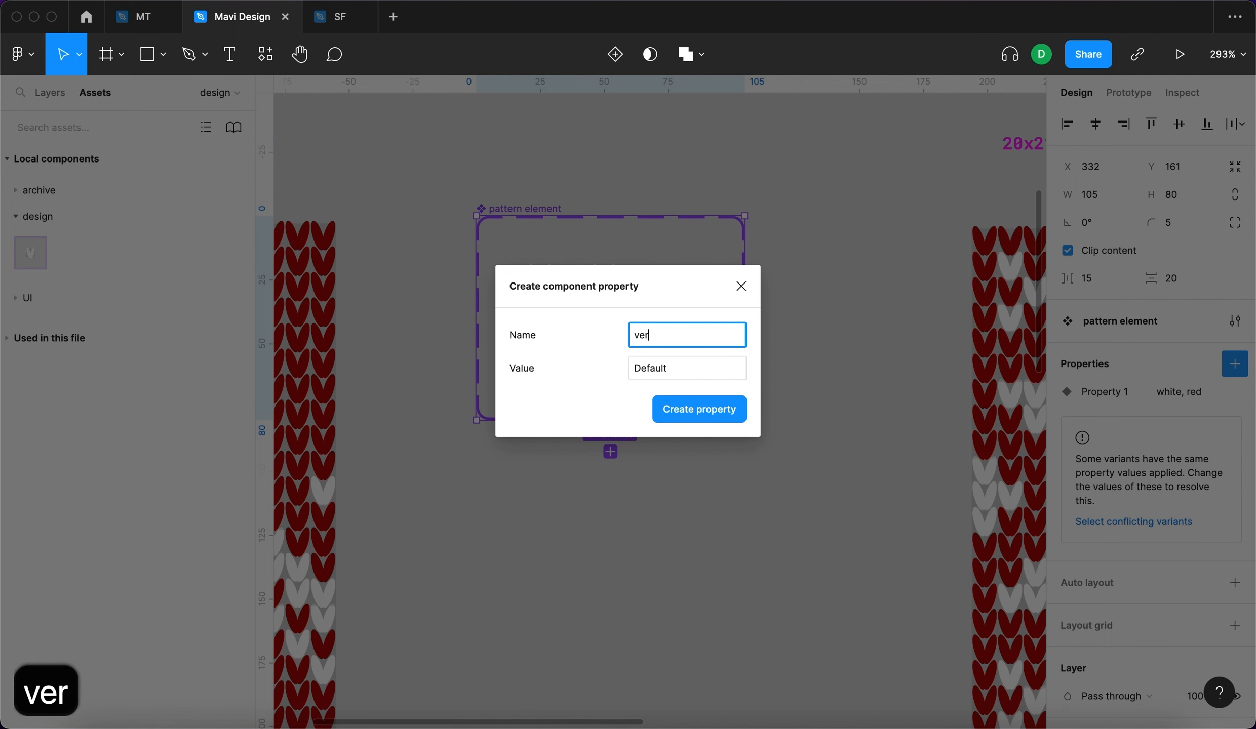
{"action": "key", "text": "Return"}
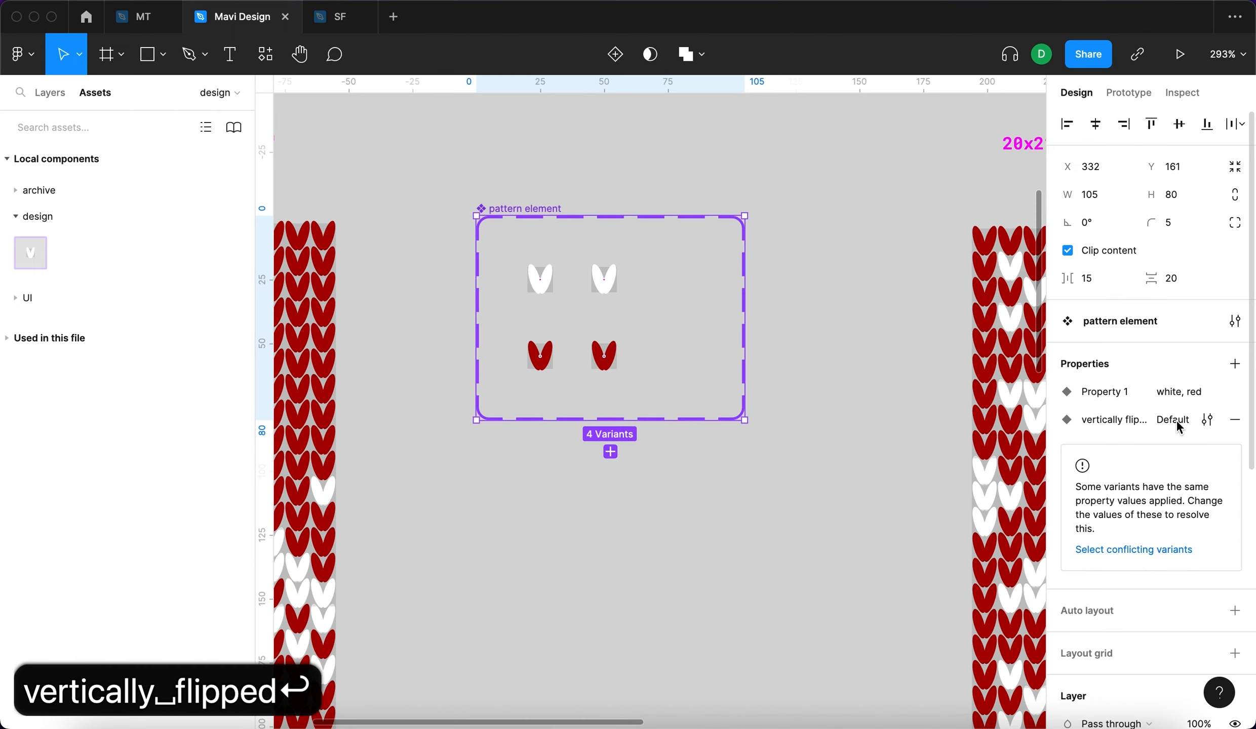
Rename the default value of the vertically flipped property to no.
{"action": "left_click", "coordinate": [1207, 421]}
{"action": "double_click", "coordinate": [826, 530]}
{"action": "type", "text": "no"}
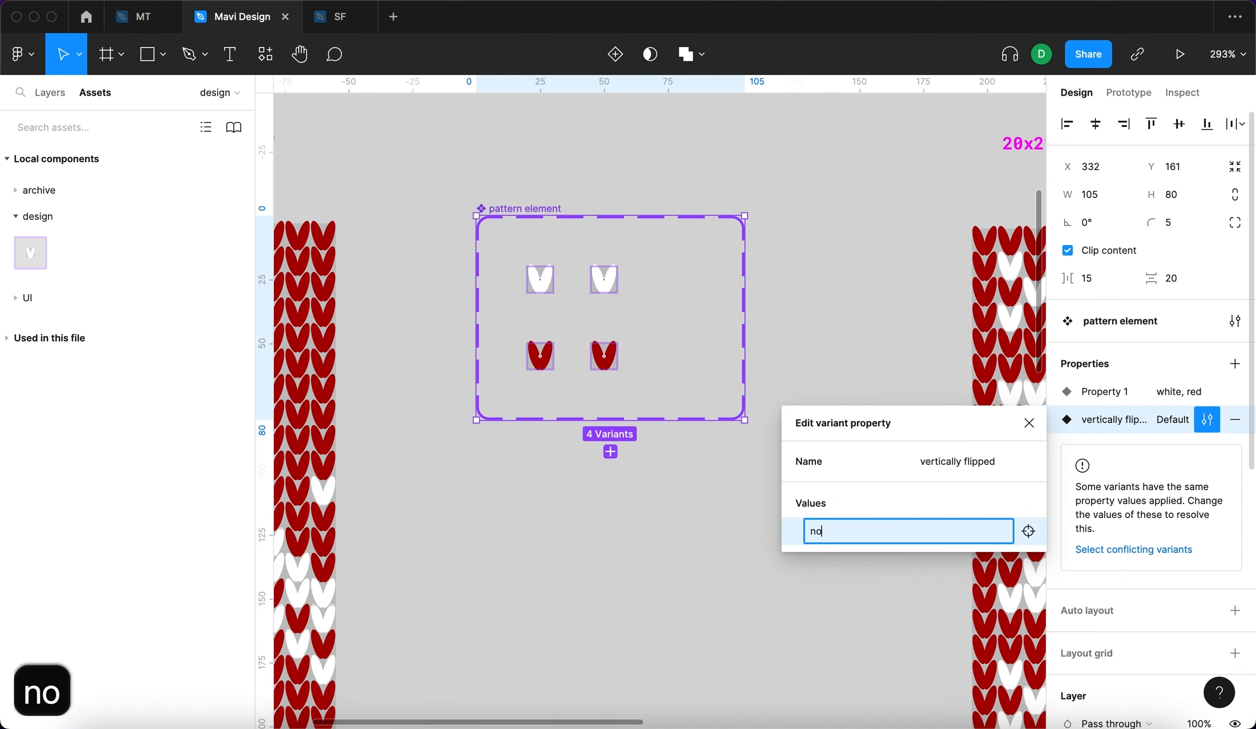
{"action": "key", "text": "Return"}
{"action": "left_click", "coordinate": [763, 311]}
Set vertically flipped to yes for the duplicated red variant.
{"action": "left_click", "coordinate": [612, 368]}
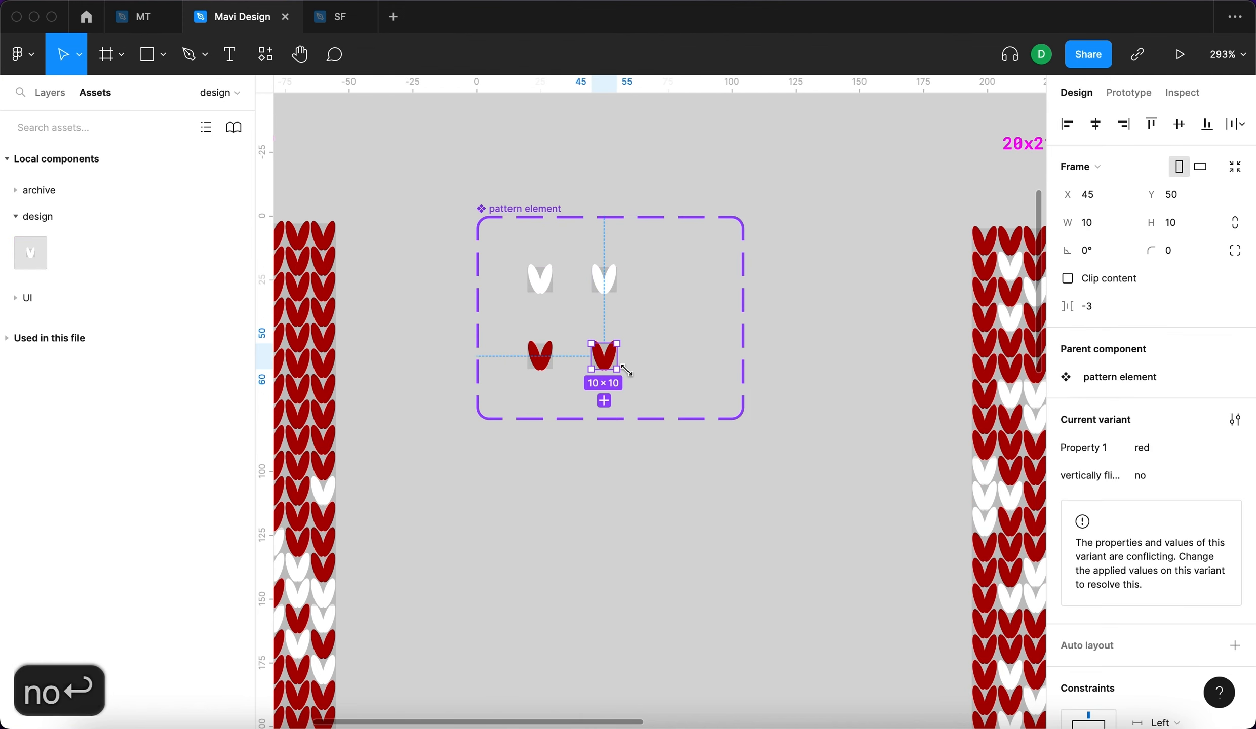
{"action": "scroll", "coordinate": [631, 364], "scroll_direction": "up", "scroll_amount": 3}
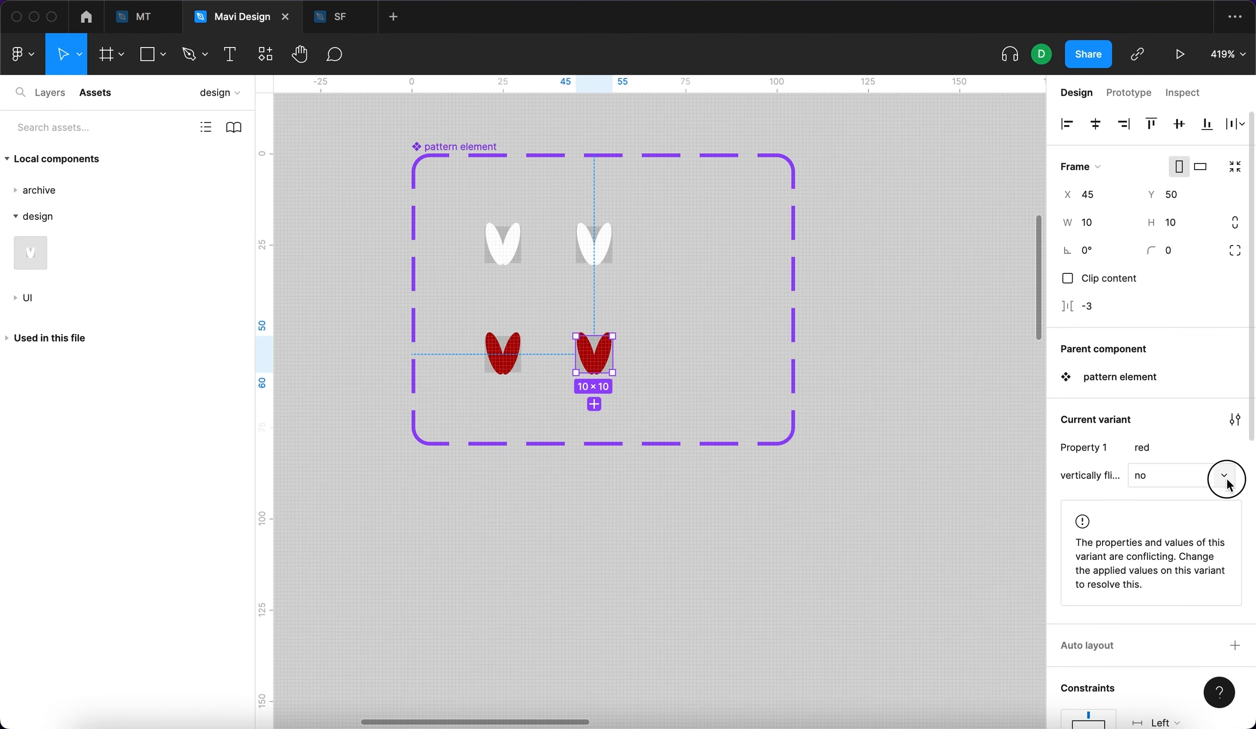
{"action": "left_click", "coordinate": [1225, 477]}
{"action": "left_click", "coordinate": [1207, 512]}
{"action": "type", "text": "zes"}
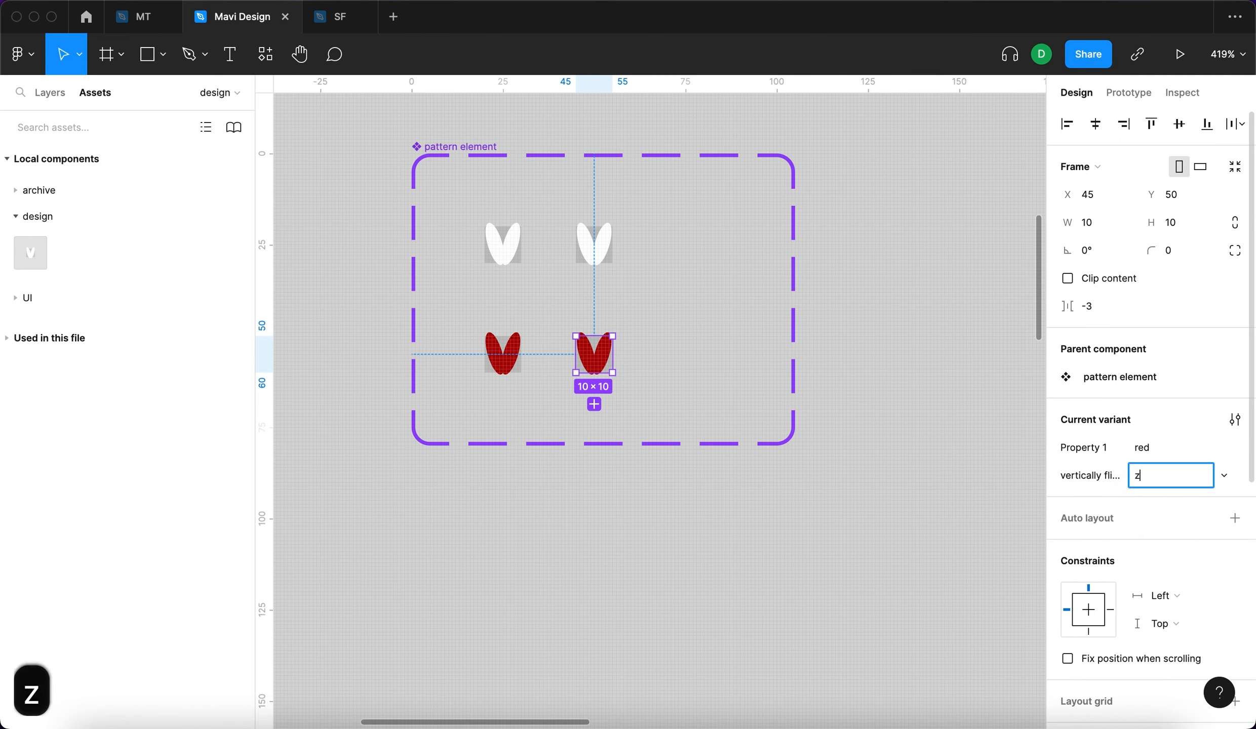
{"action": "key", "text": "BackSpace"}
{"action": "key", "text": "BackSpace"}
{"action": "key", "text": "BackSpace"}
{"action": "key", "text": "BackSpace"}
{"action": "type", "text": "yes"}
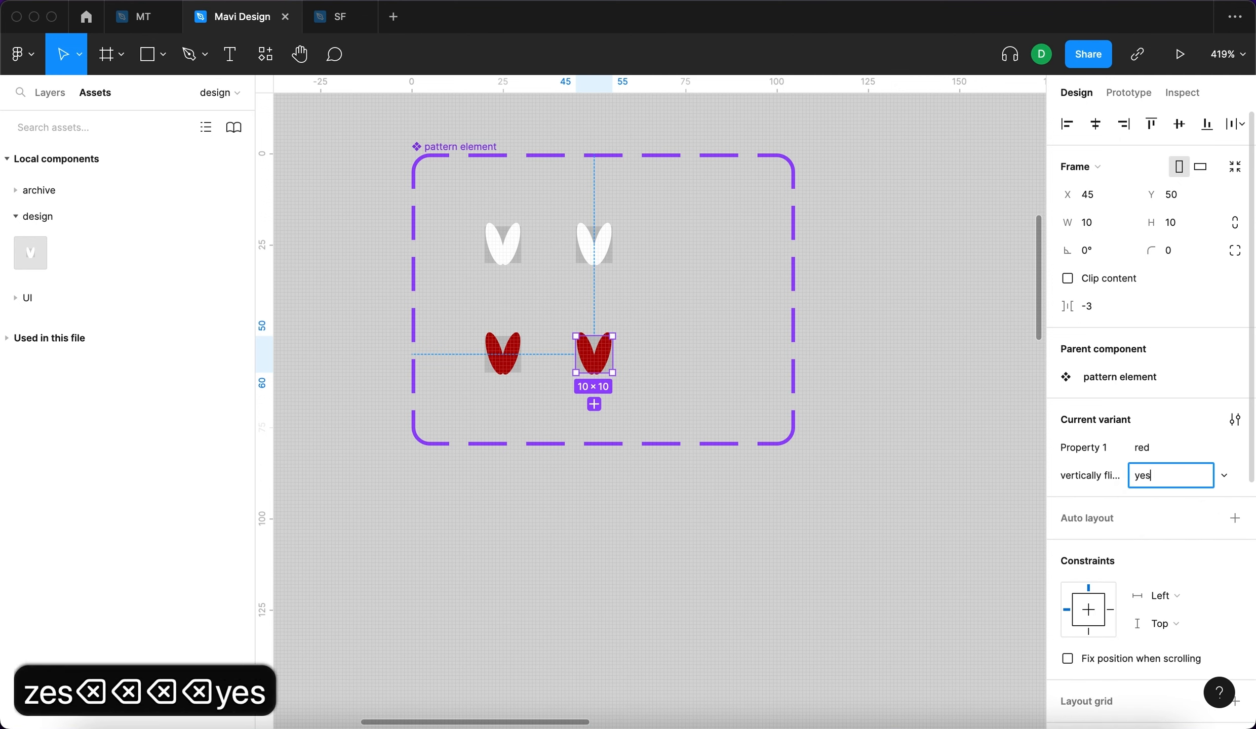
{"action": "key", "text": "Return"}
Set vertically flipped to yes for the duplicated white variant.
{"action": "left_click", "coordinate": [612, 240]}
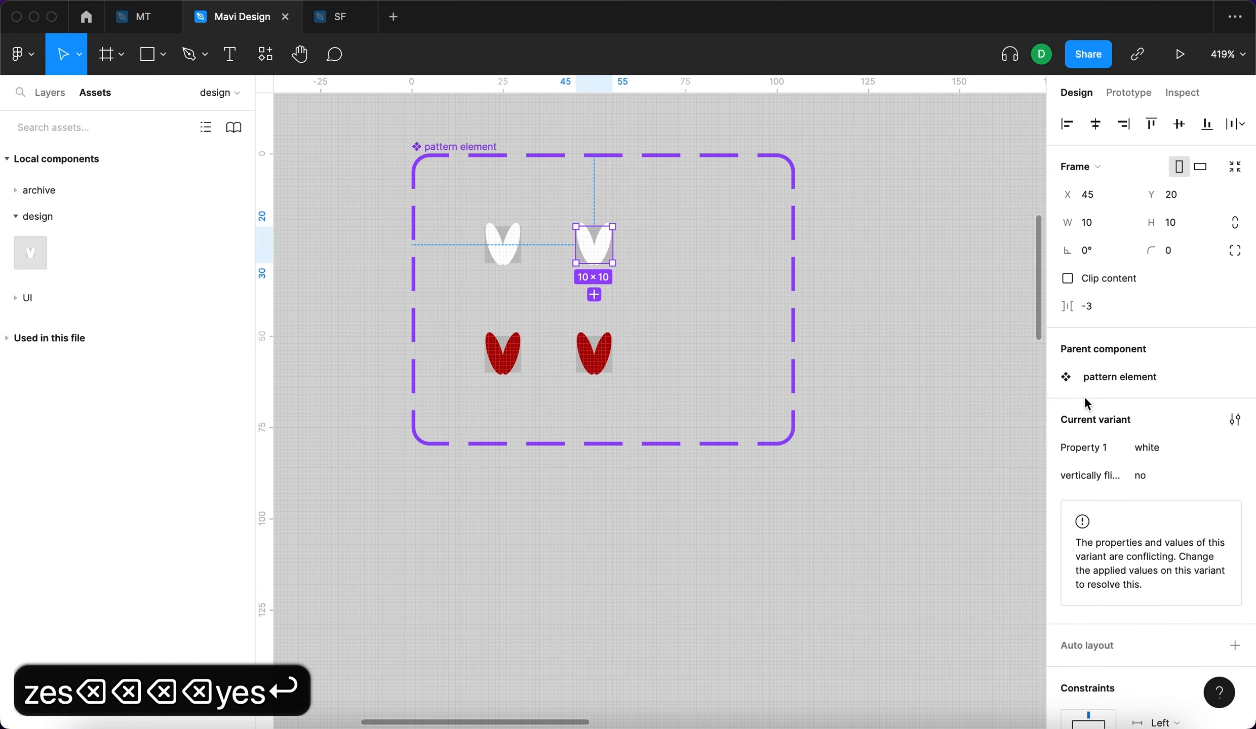
{"action": "left_click", "coordinate": [1142, 479]}
{"action": "type", "text": "yes"}
{"action": "key", "text": "Return"}
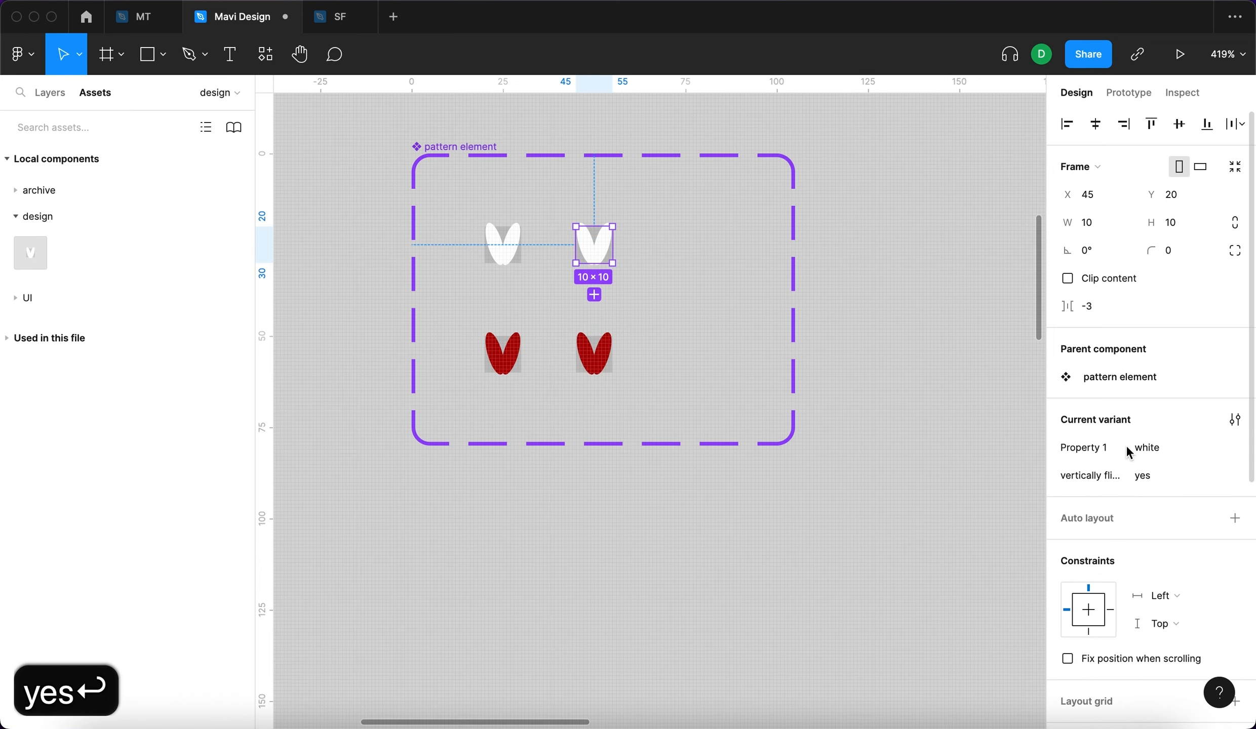
Flip the ellipses inside the duplicated white and red variants vertically.
{"action": "scroll", "coordinate": [582, 245], "scroll_direction": "up", "scroll_amount": 5}
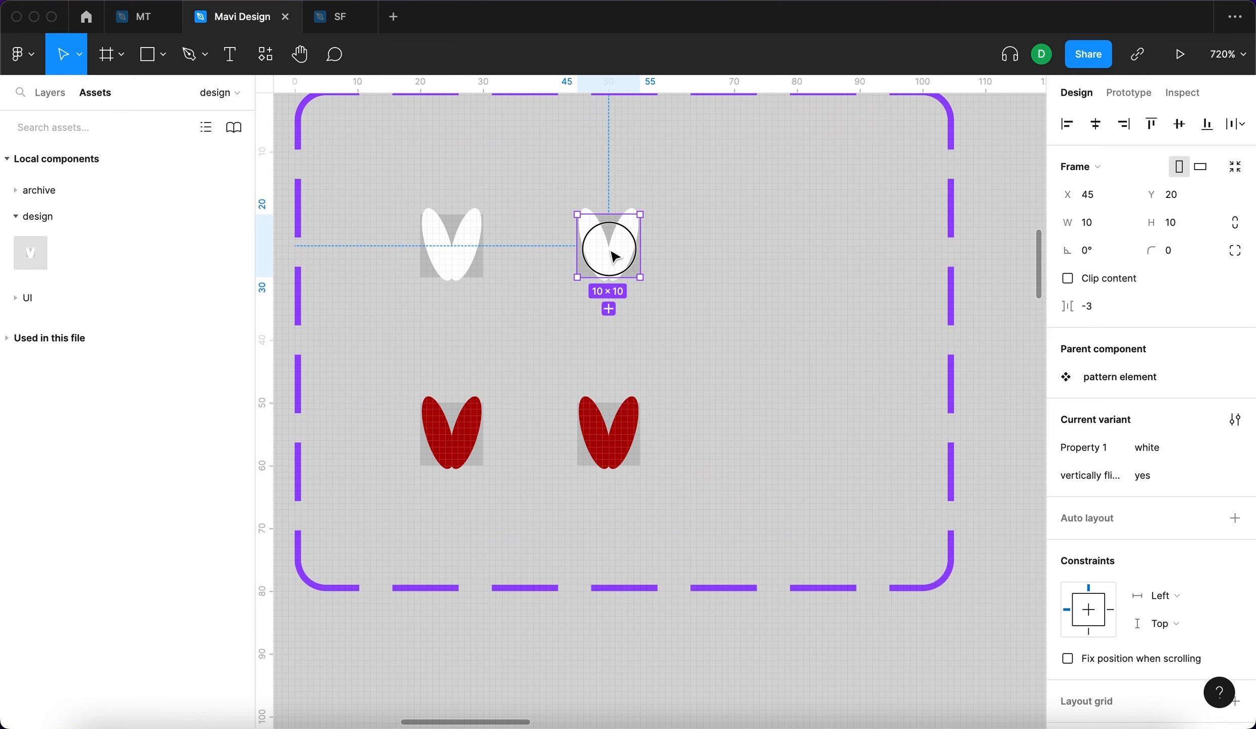
{"action": "key", "text": "Return"}
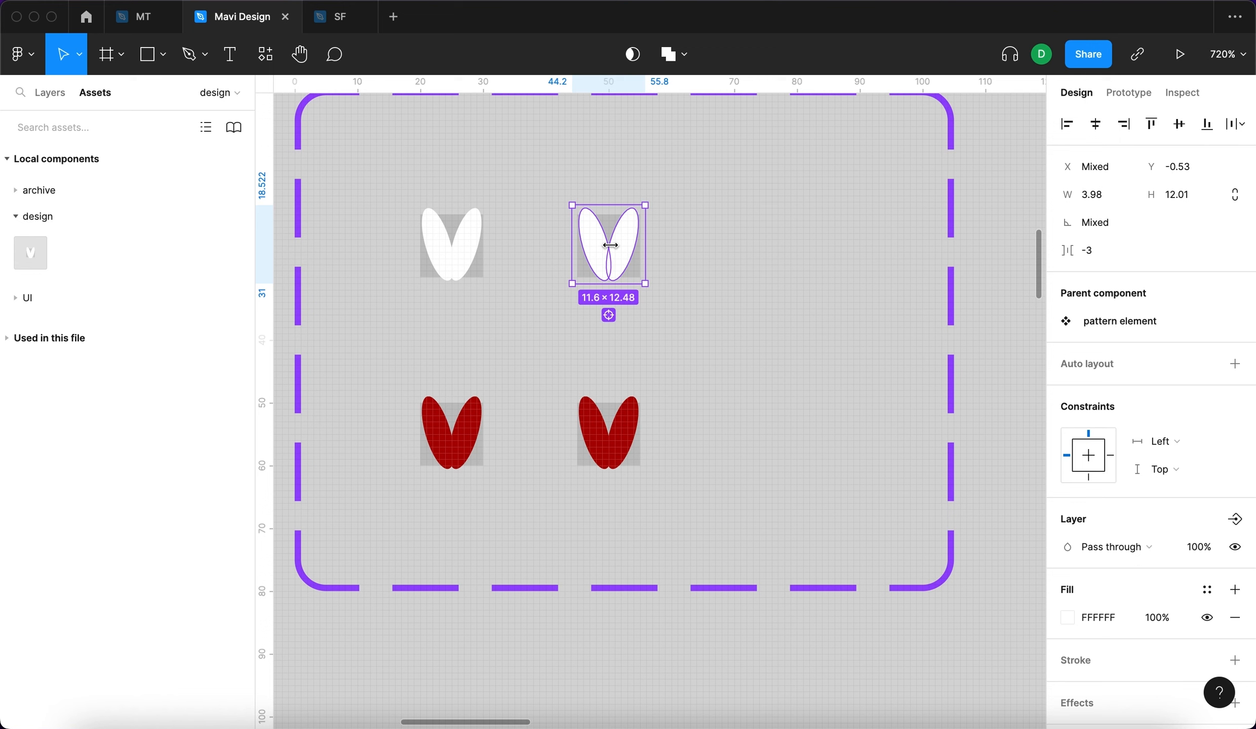
{"action": "key", "text": "shift+v"}
{"action": "left_click", "coordinate": [611, 422]}
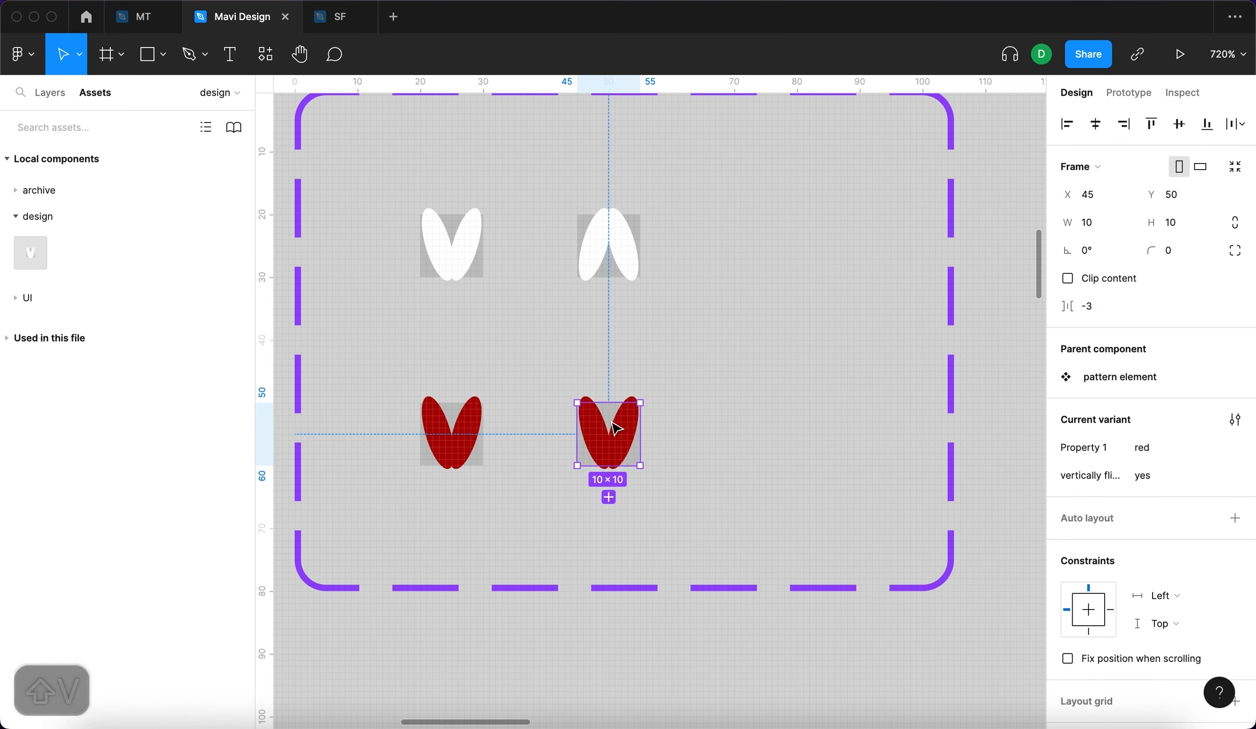
{"action": "key", "text": "Return"}
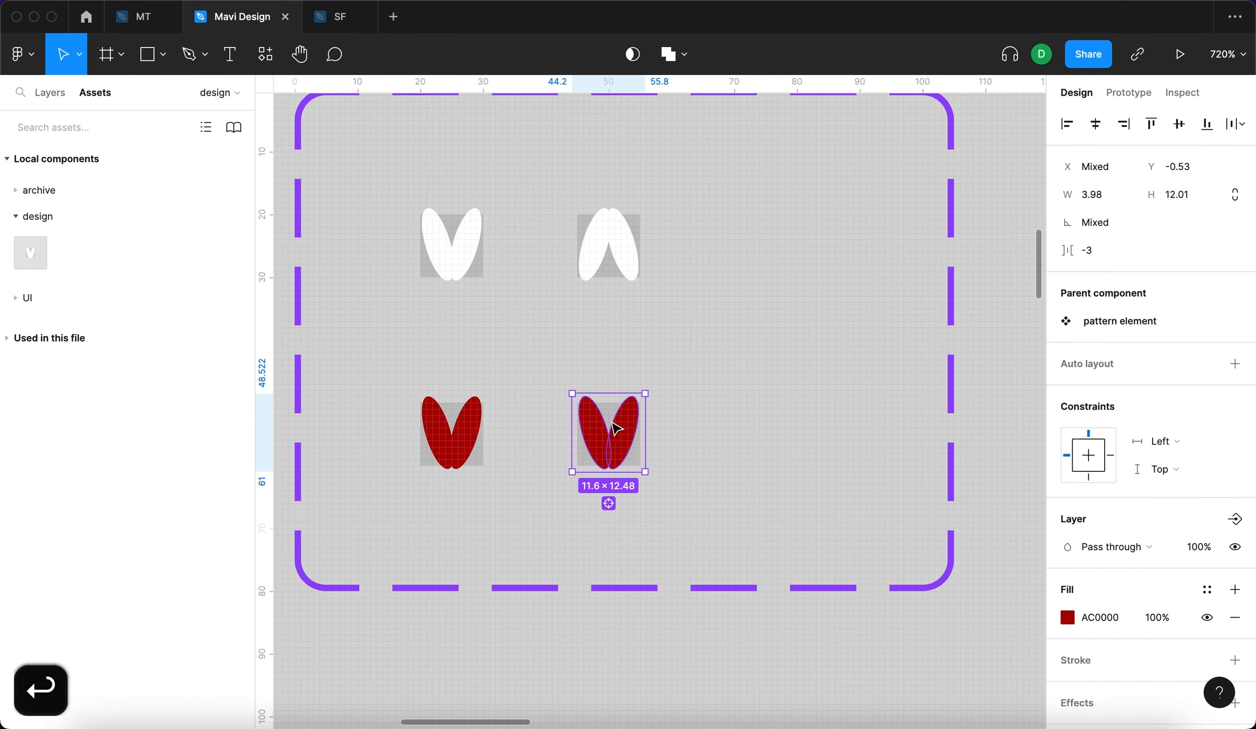
{"action": "key", "text": "shift+v"}
{"action": "left_click", "coordinate": [734, 423]}
Turn on the vertically flipped property for all stitch instances in the mirrored copy of the 8x30 grid.
{"action": "scroll", "coordinate": [736, 426], "scroll_direction": "down", "scroll_amount": 3}
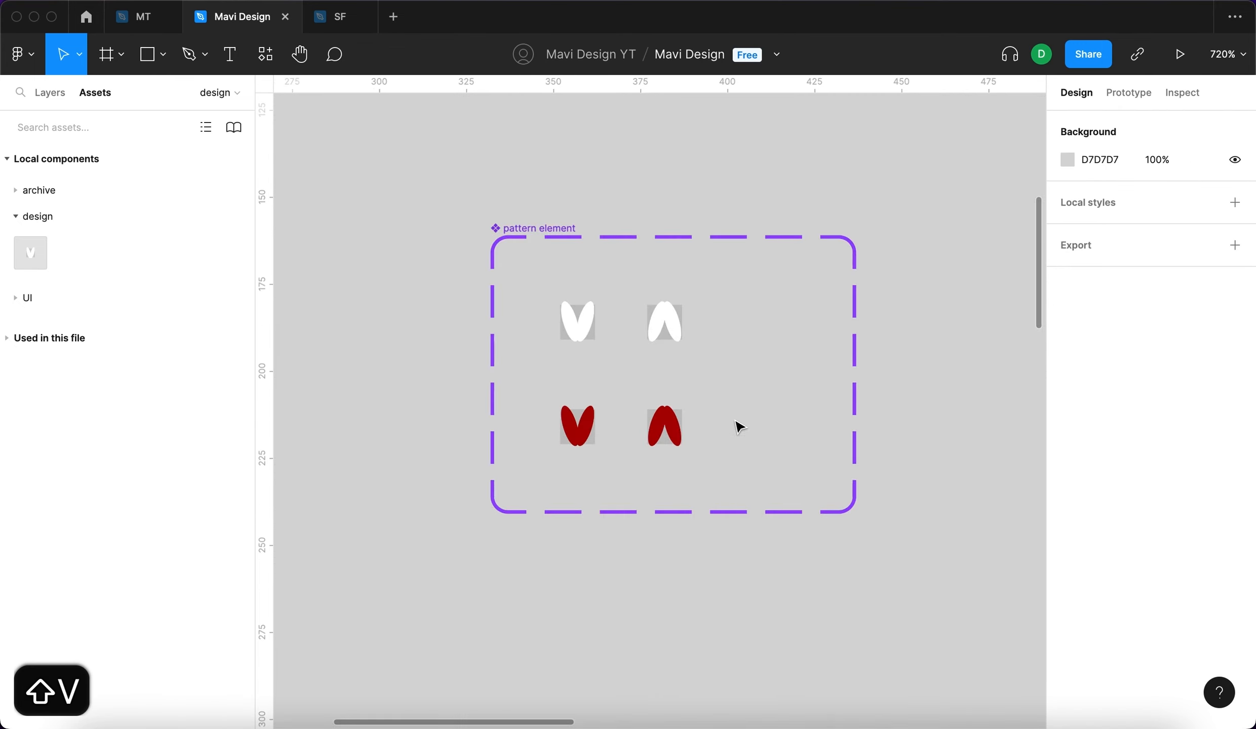
{"action": "scroll", "coordinate": [736, 421], "scroll_direction": "down", "scroll_amount": 10}
{"action": "scroll", "coordinate": [714, 373], "scroll_direction": "up", "scroll_amount": 5}
{"action": "scroll", "coordinate": [709, 369], "scroll_direction": "up", "scroll_amount": 2}
{"action": "scroll", "coordinate": [709, 368], "scroll_direction": "down", "scroll_amount": 3}
{"action": "left_click_drag", "start_coordinate": [746, 244], "coordinate": [568, 635]}
{"action": "scroll", "coordinate": [639, 549], "scroll_direction": "up", "scroll_amount": 2}
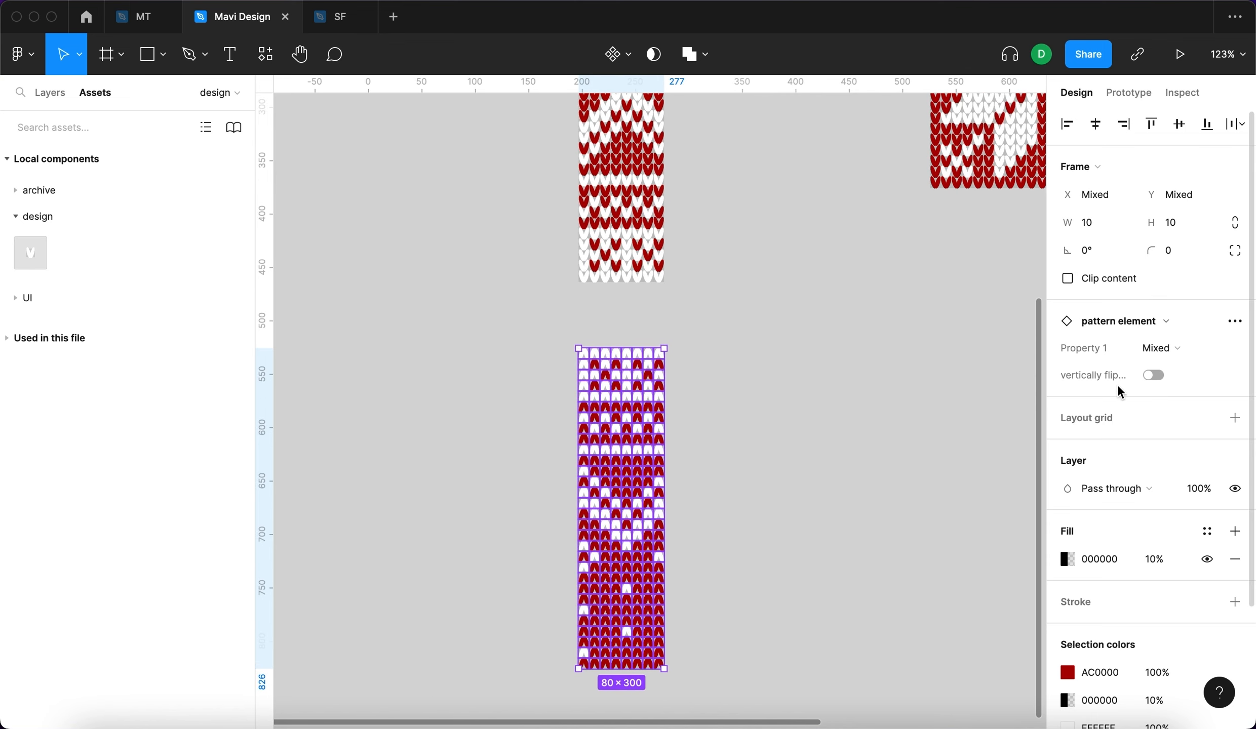
{"action": "left_click", "coordinate": [1153, 376]}
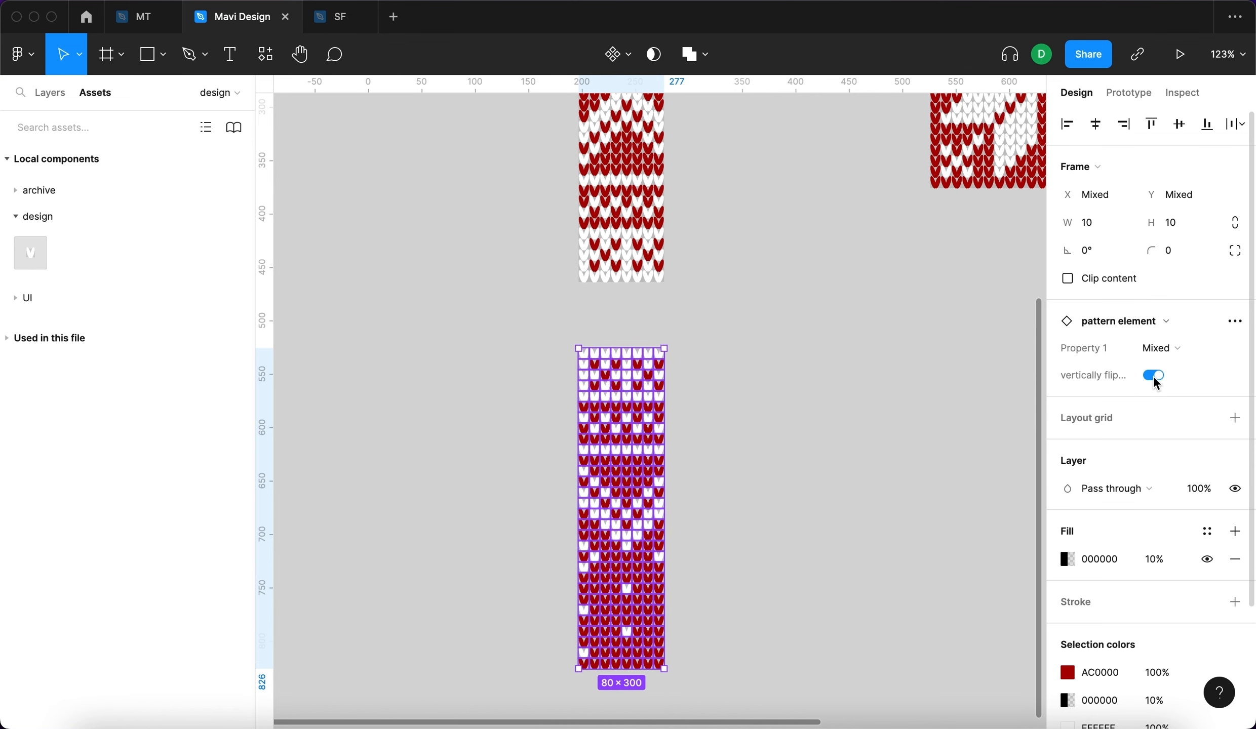
{"action": "left_click", "coordinate": [861, 446]}
Narrow the pattern element component set to a width of 87.
{"action": "scroll", "coordinate": [744, 429], "scroll_direction": "up", "scroll_amount": 3}
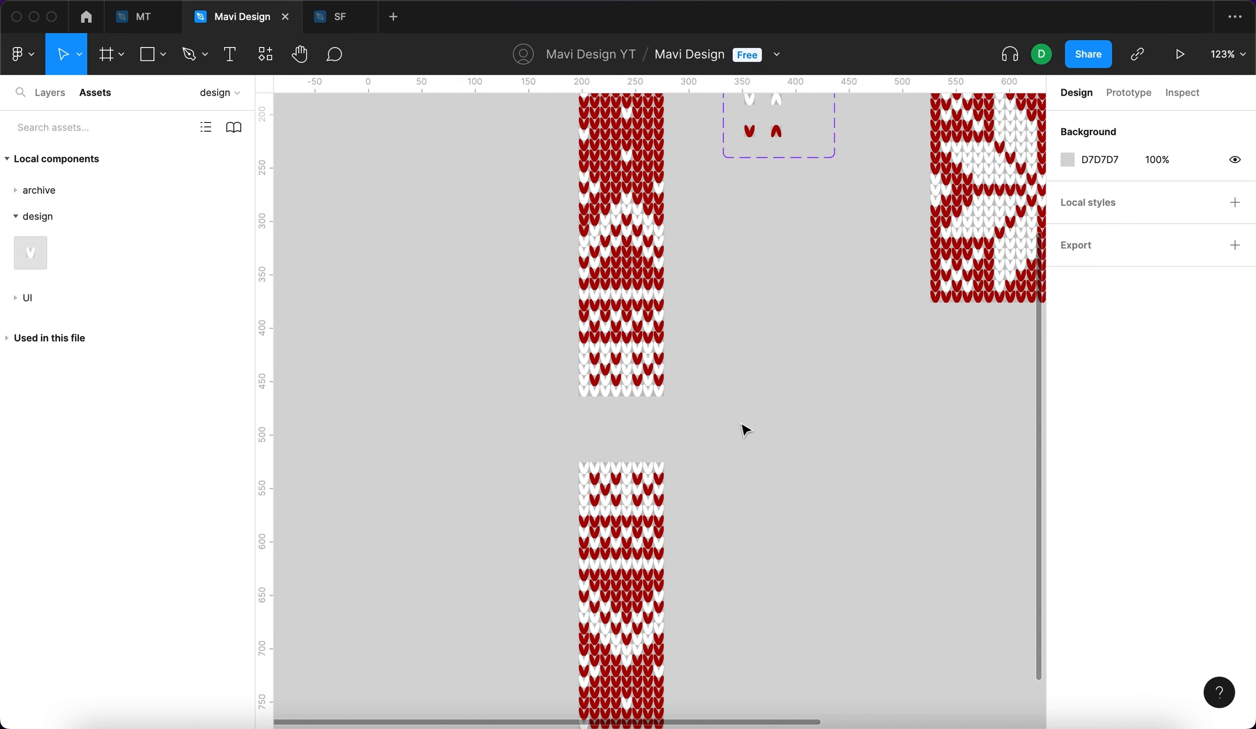
{"action": "scroll", "coordinate": [724, 335], "scroll_direction": "up", "scroll_amount": 3}
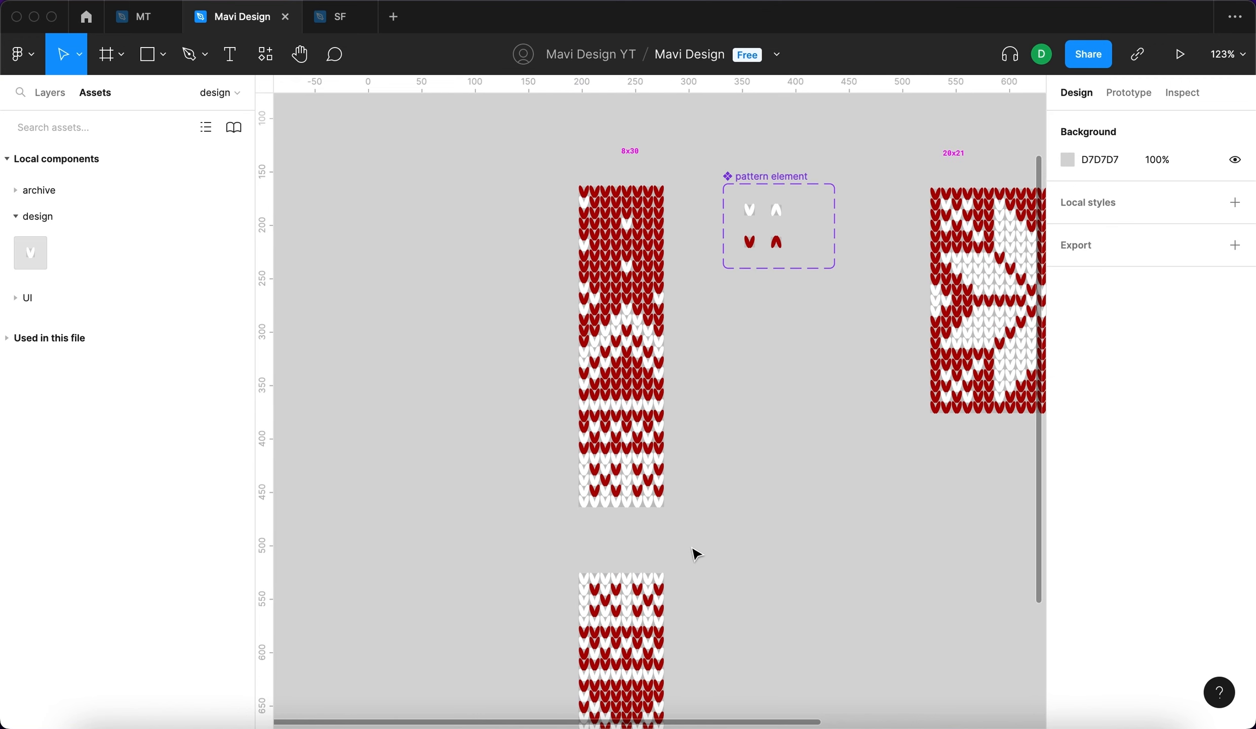
{"action": "scroll", "coordinate": [696, 554], "scroll_direction": "down", "scroll_amount": 9}
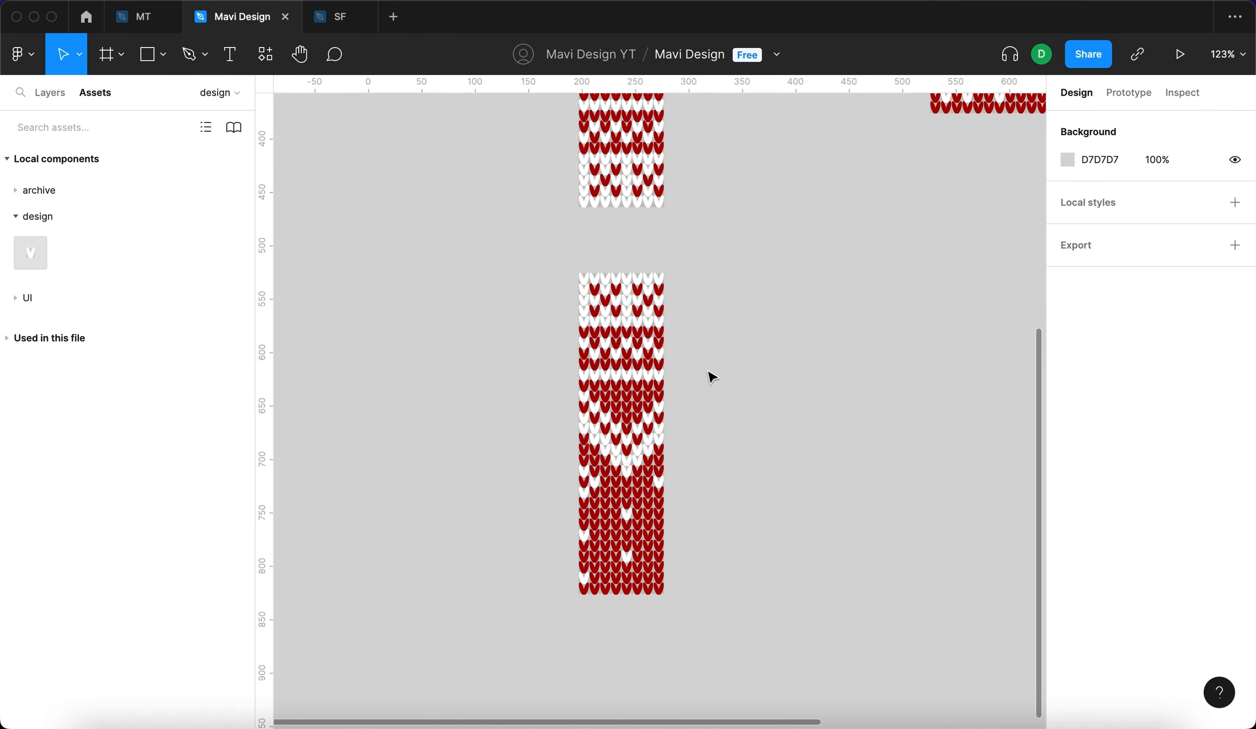
{"action": "scroll", "coordinate": [707, 301], "scroll_direction": "up", "scroll_amount": 7}
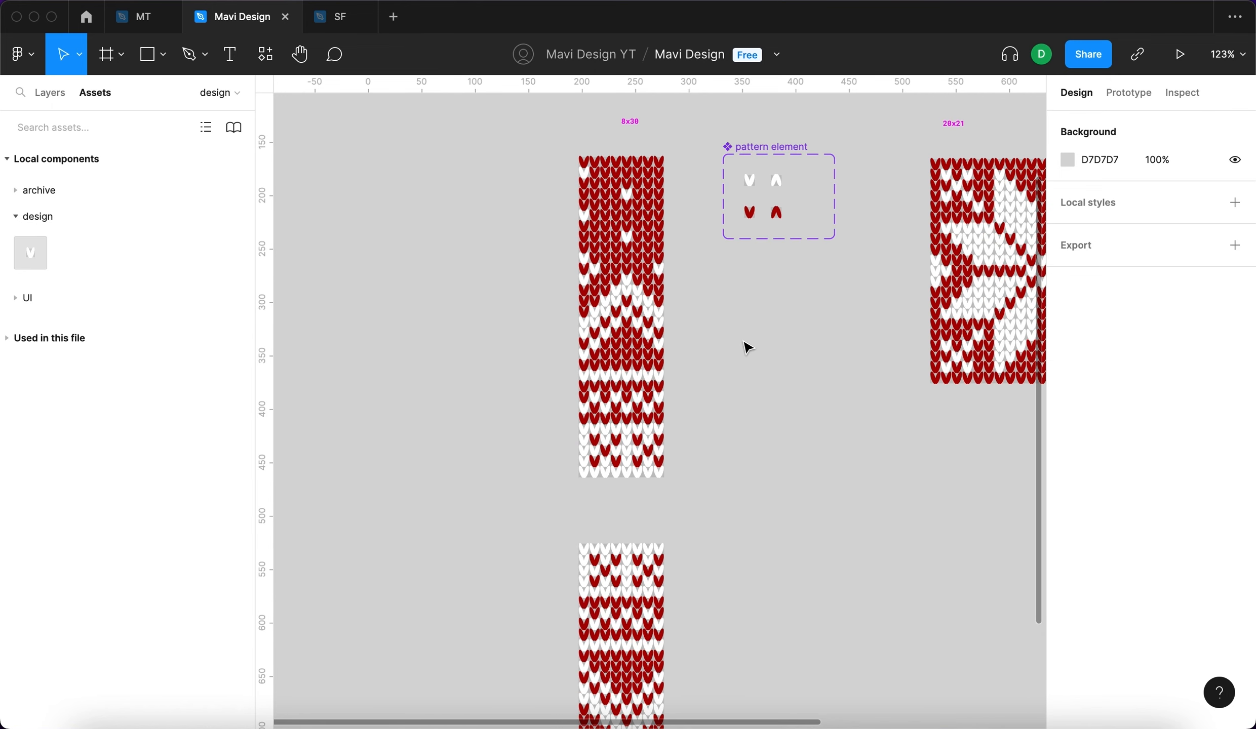
{"action": "left_click", "coordinate": [780, 160]}
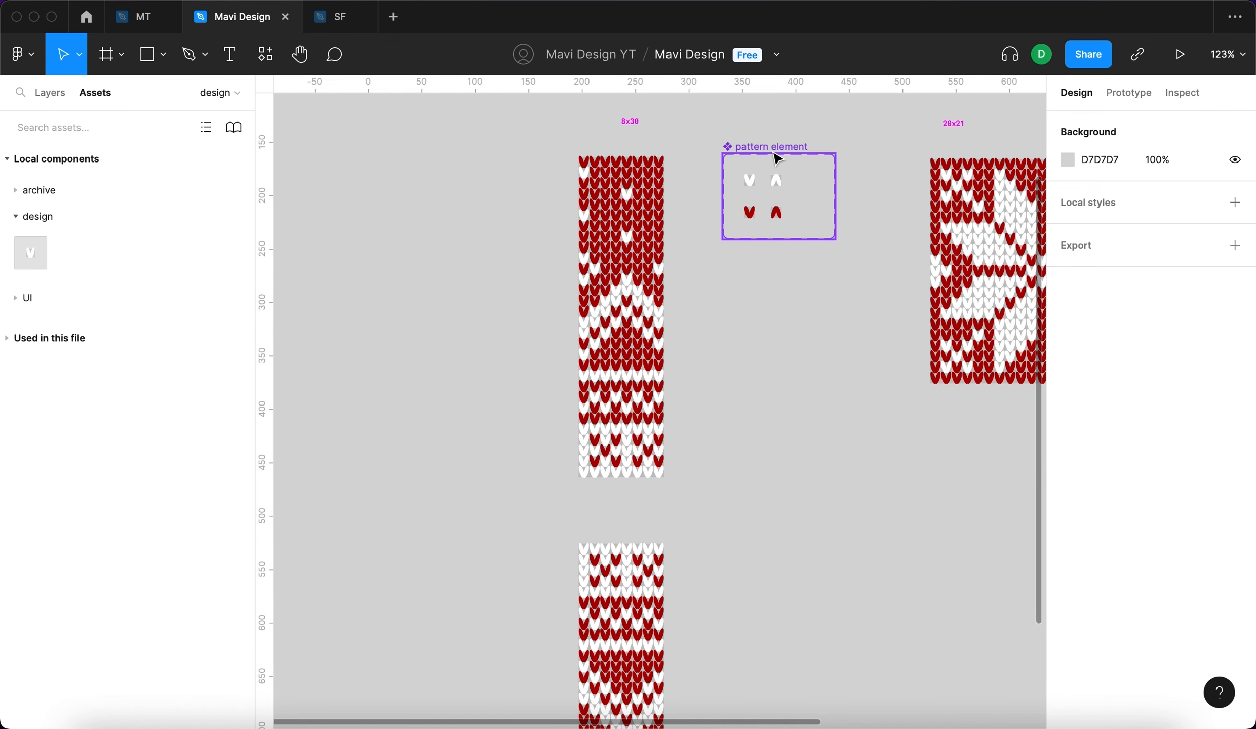
{"action": "left_click_drag", "start_coordinate": [834, 177], "coordinate": [816, 184]}
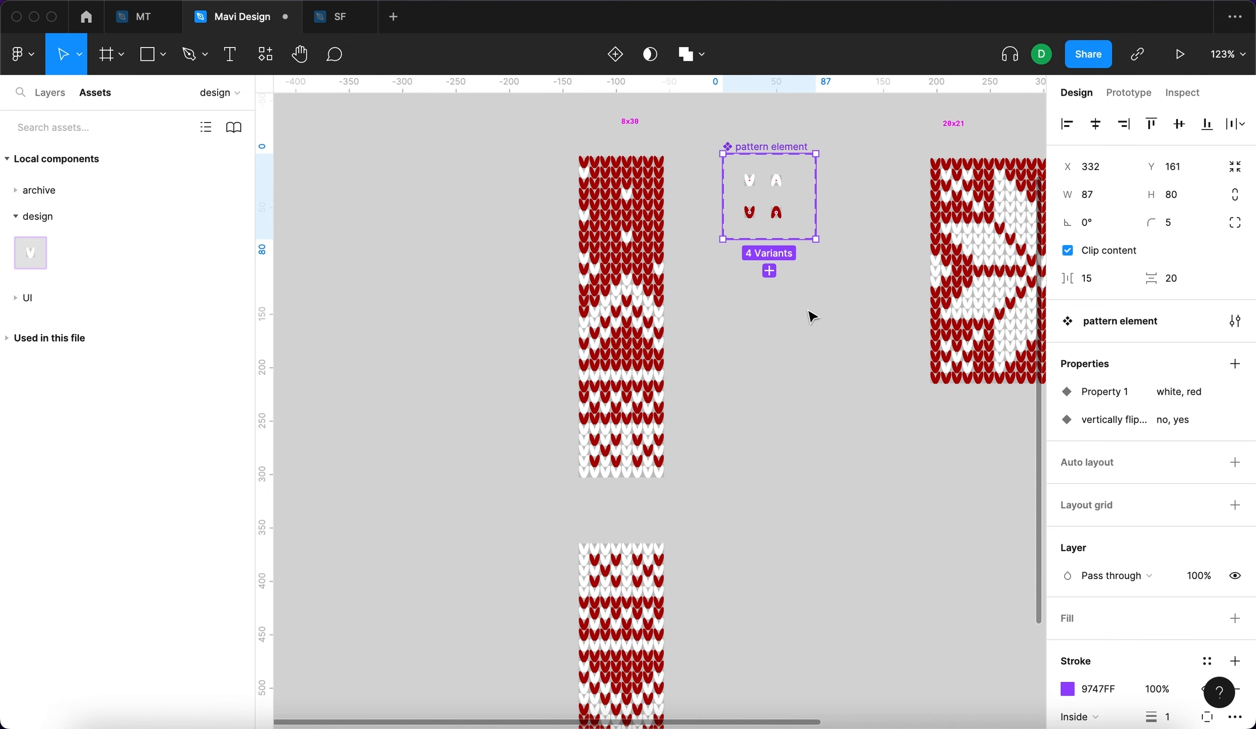
{"action": "left_click", "coordinate": [804, 329]}
Examine the stitches of the mirrored 8x30 copy together with the original grid and the snowflake.
{"action": "scroll", "coordinate": [803, 334], "scroll_direction": "down", "scroll_amount": 4}
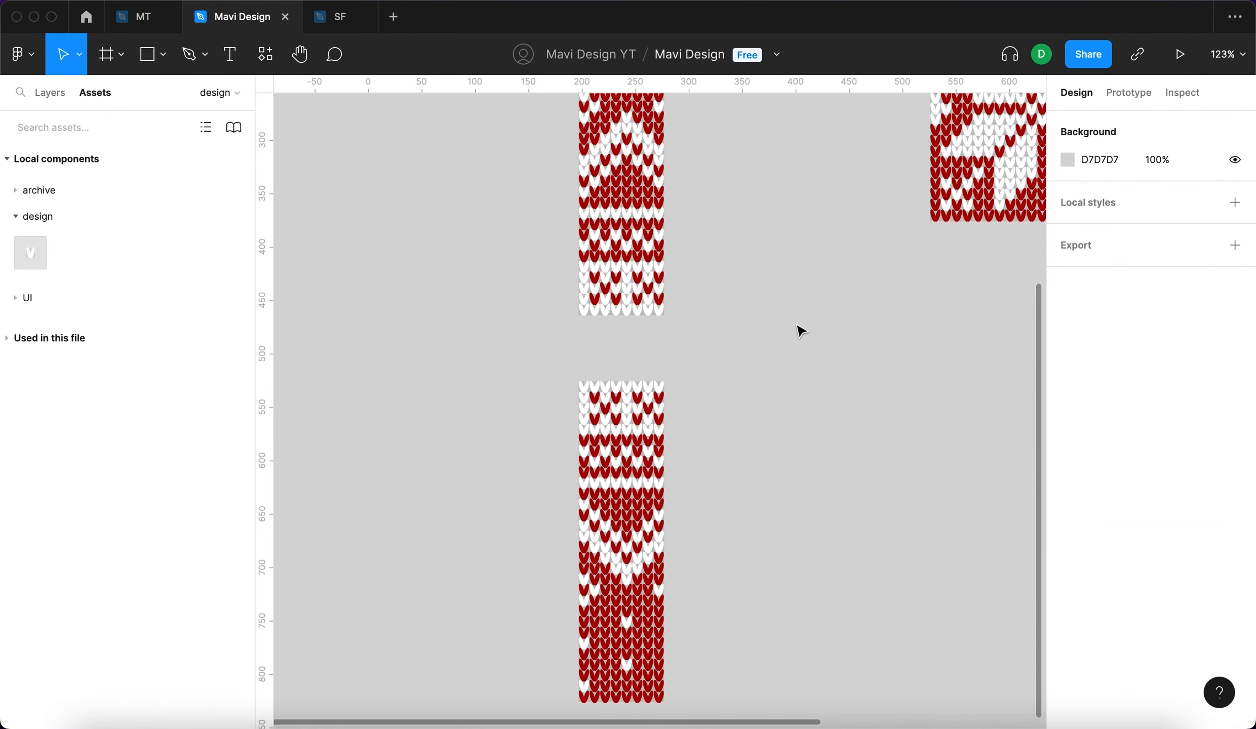
{"action": "scroll", "coordinate": [799, 331], "scroll_direction": "up", "scroll_amount": 3}
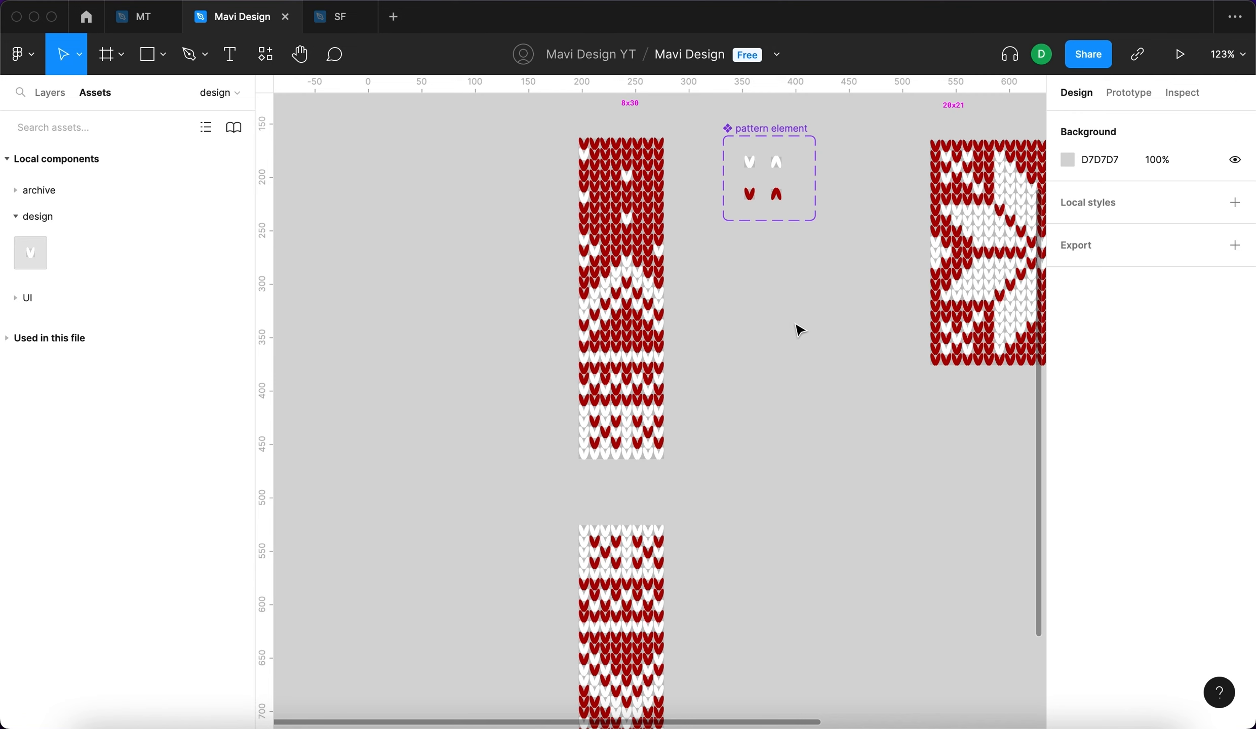
{"action": "scroll", "coordinate": [795, 325], "scroll_direction": "down", "scroll_amount": 4}
{"action": "scroll", "coordinate": [796, 328], "scroll_direction": "down", "scroll_amount": 1}
{"action": "scroll", "coordinate": [796, 329], "scroll_direction": "right", "scroll_amount": 1}
{"action": "left_click_drag", "start_coordinate": [715, 586], "coordinate": [579, 393]}
{"action": "left_click", "coordinate": [768, 443]}
{"action": "scroll", "coordinate": [730, 443], "scroll_direction": "right", "scroll_amount": 3}
{"action": "scroll", "coordinate": [681, 440], "scroll_direction": "right", "scroll_amount": 3}
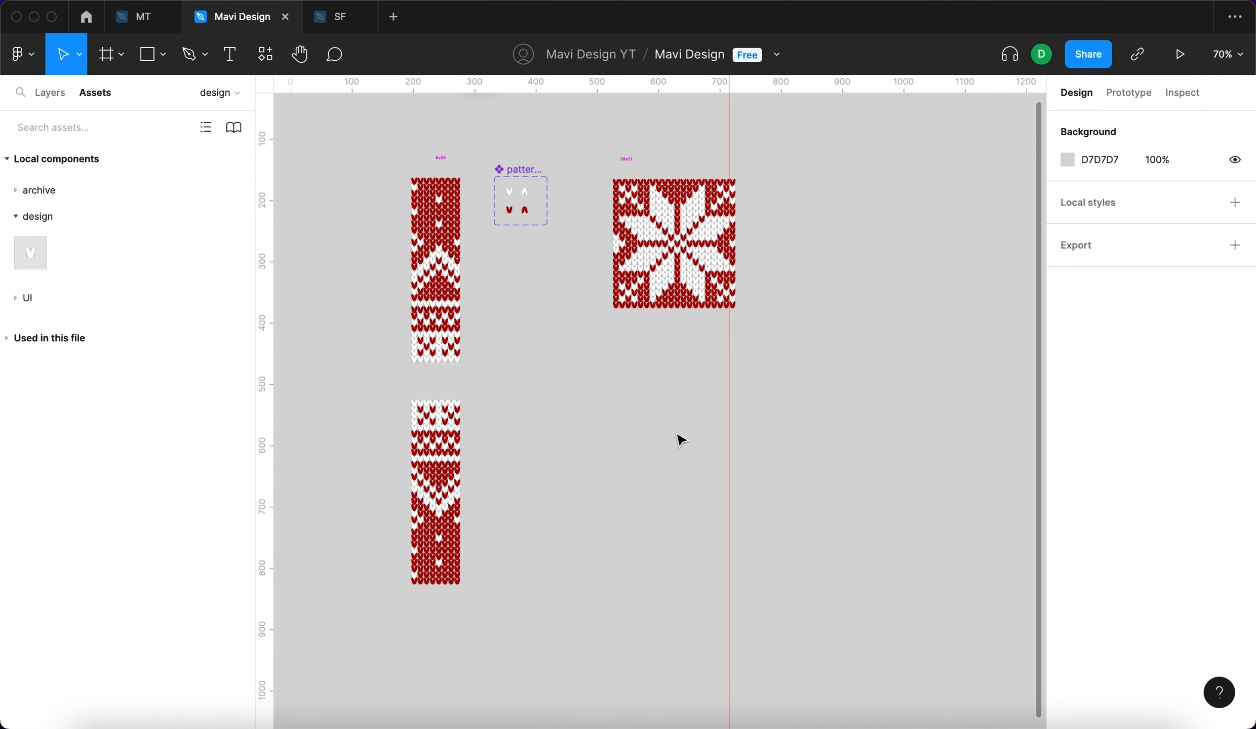
Group the stitches of the original 8x30 grid and name the group "patter 1 top".
{"action": "left_click_drag", "start_coordinate": [411, 204], "coordinate": [471, 372]}
{"action": "key", "text": "super+g"}
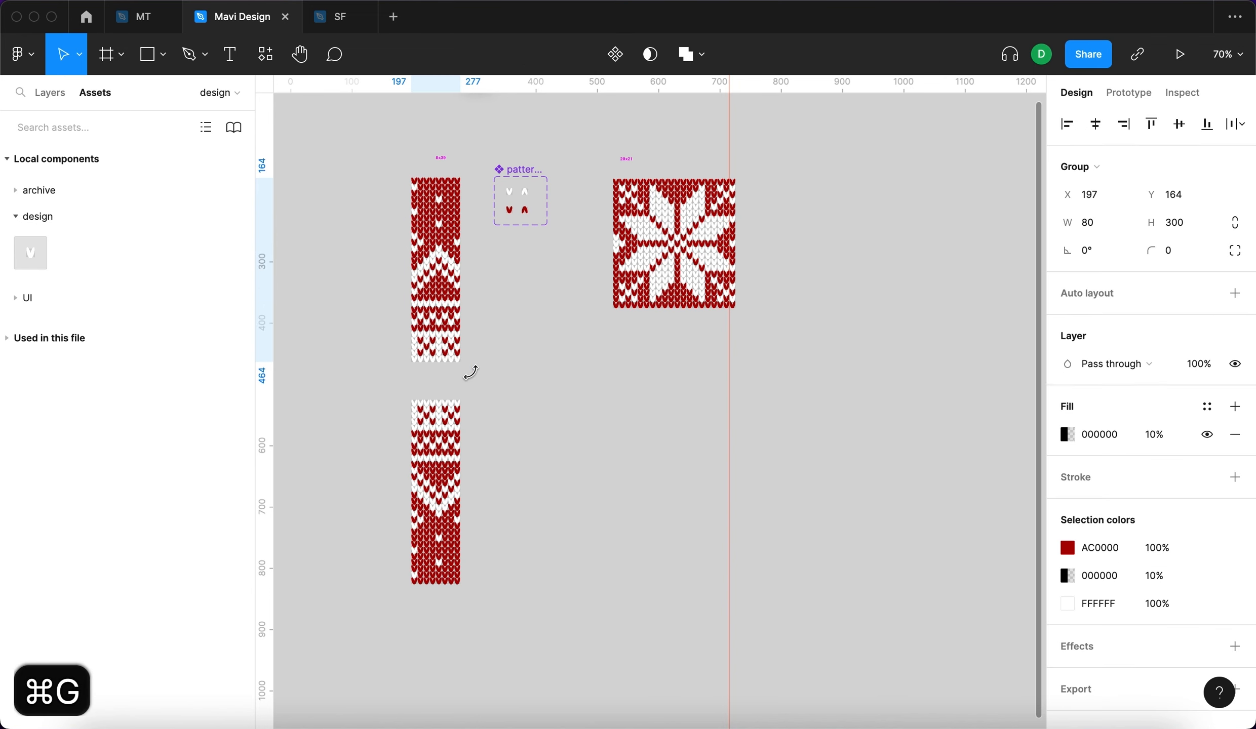
{"action": "left_click", "coordinate": [49, 99]}
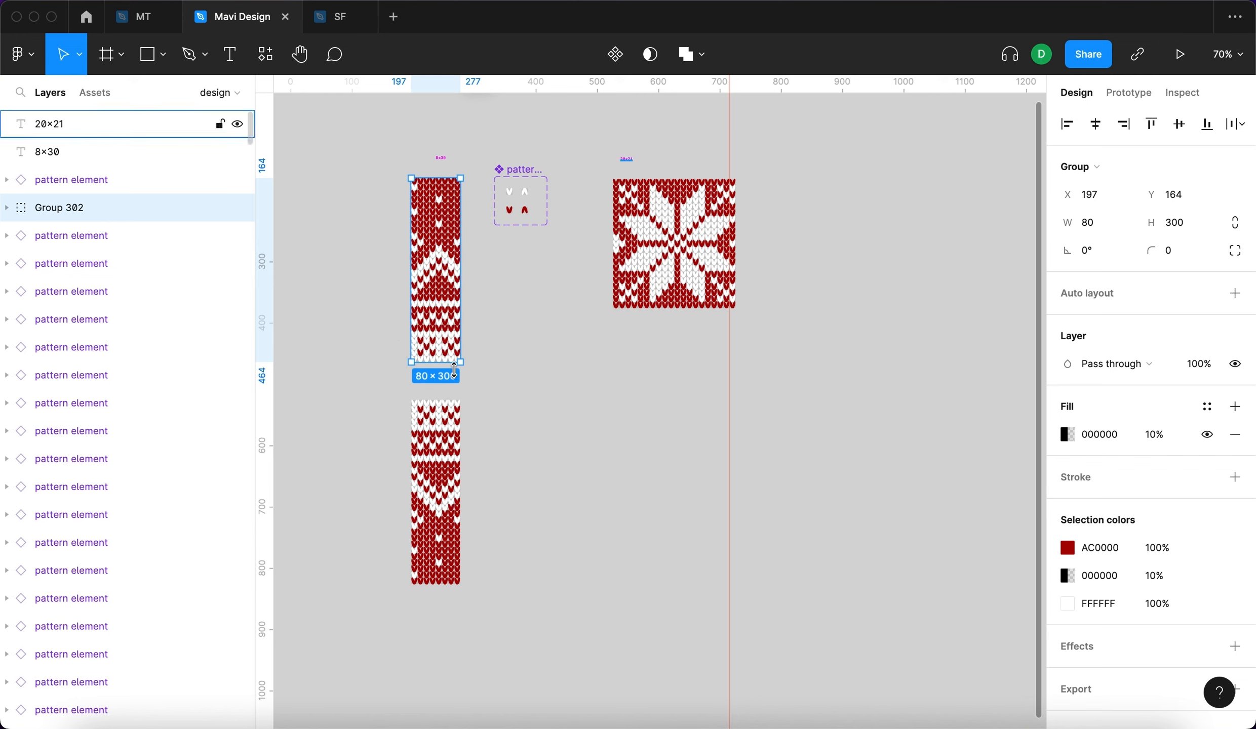
{"action": "key", "text": "super+r"}
{"action": "type", "text": "patter 1 top"}
{"action": "key", "text": "Return"}
Group the stitches of the mirrored 8x30 copy and name the group "pattern 1 bottom".
{"action": "left_click_drag", "start_coordinate": [527, 668], "coordinate": [361, 403]}
{"action": "key", "text": "super+g"}
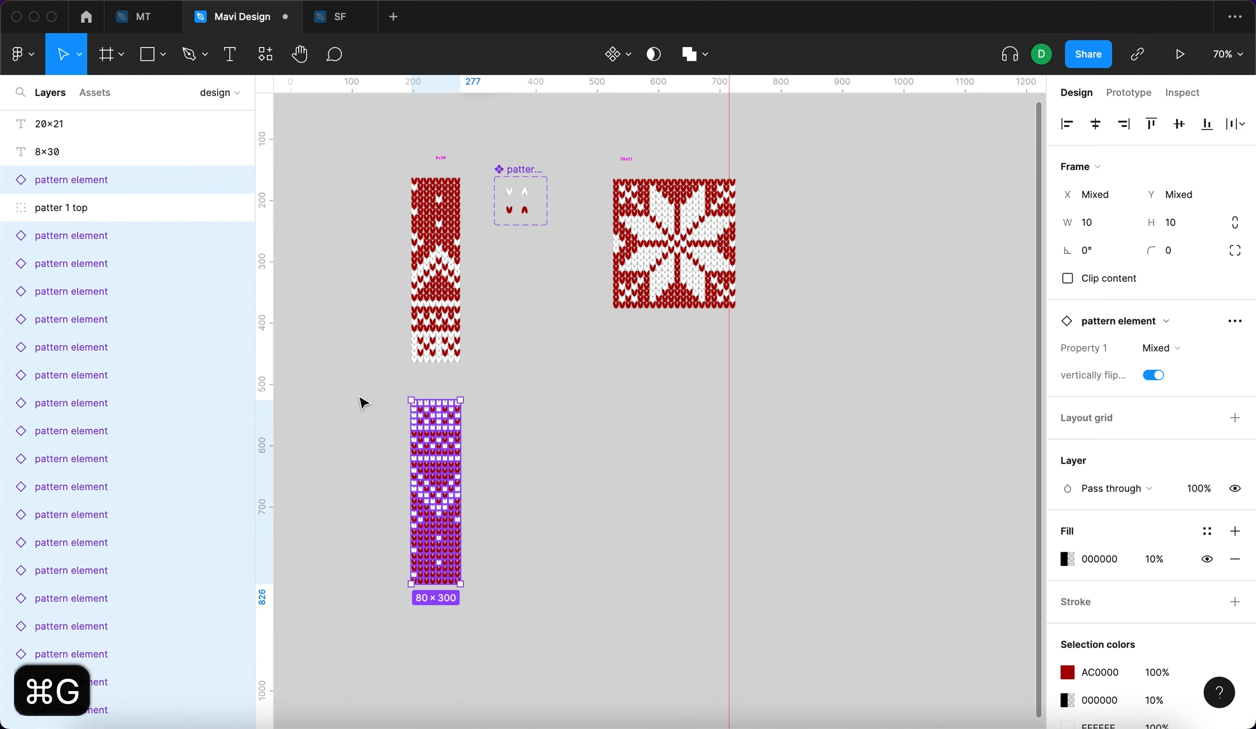
{"action": "key", "text": "super+r"}
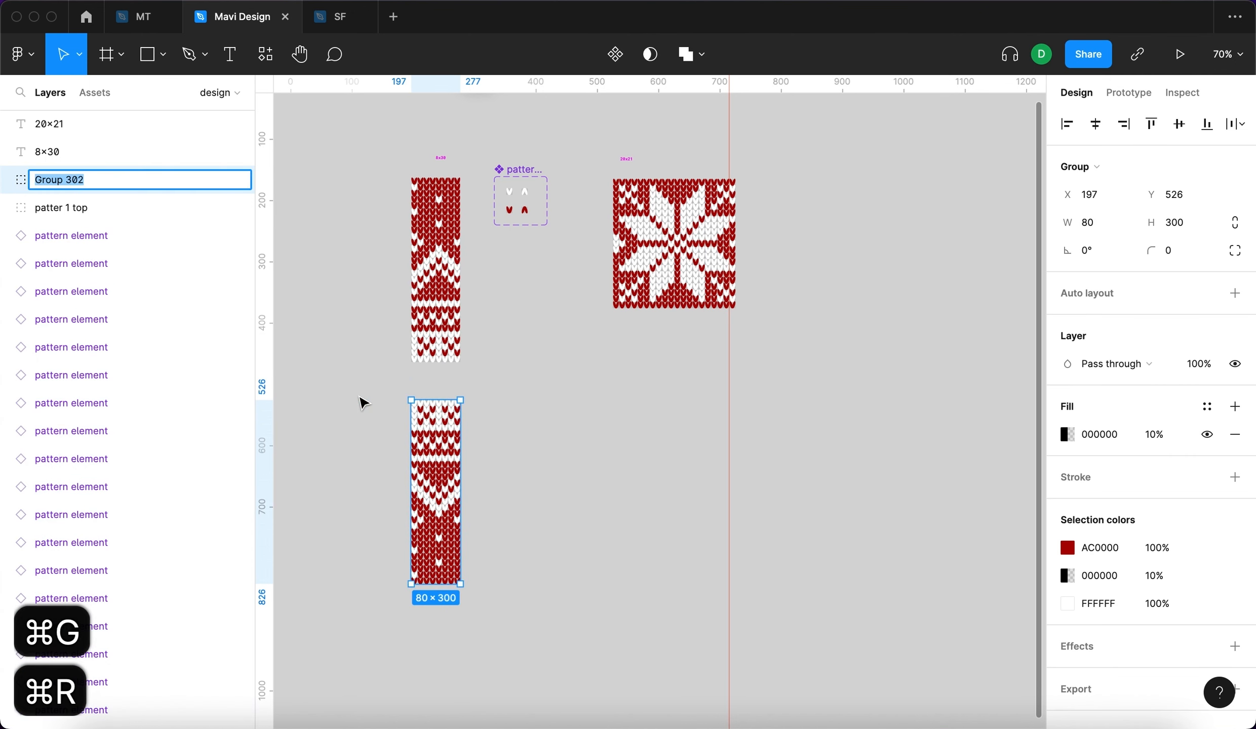
{"action": "type", "text": "pattern"}
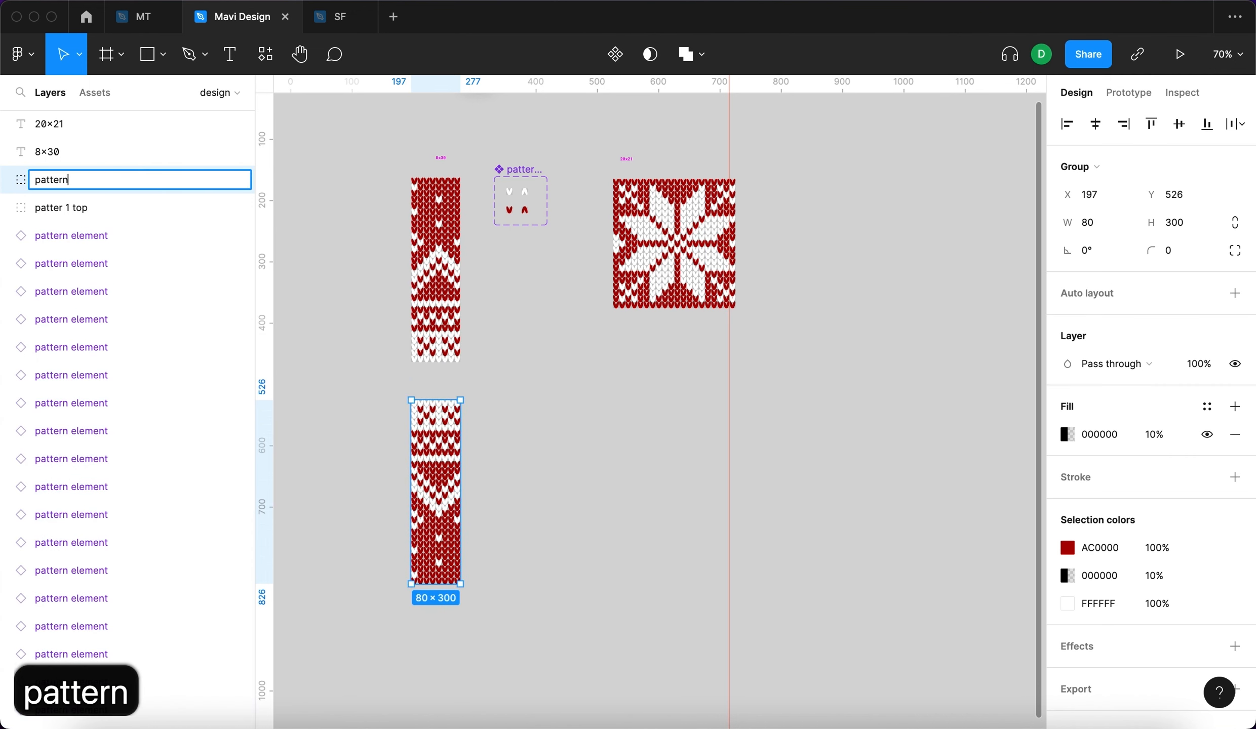
{"action": "type", "text": " 1 bottom"}
{"action": "key", "text": "Return"}
{"action": "left_click", "coordinate": [597, 512]}
Group the snowflake stitches as "pattern 2" and move the group to about X 476, Y 379.
{"action": "left_click_drag", "start_coordinate": [779, 332], "coordinate": [596, 175]}
{"action": "key", "text": "super+g"}
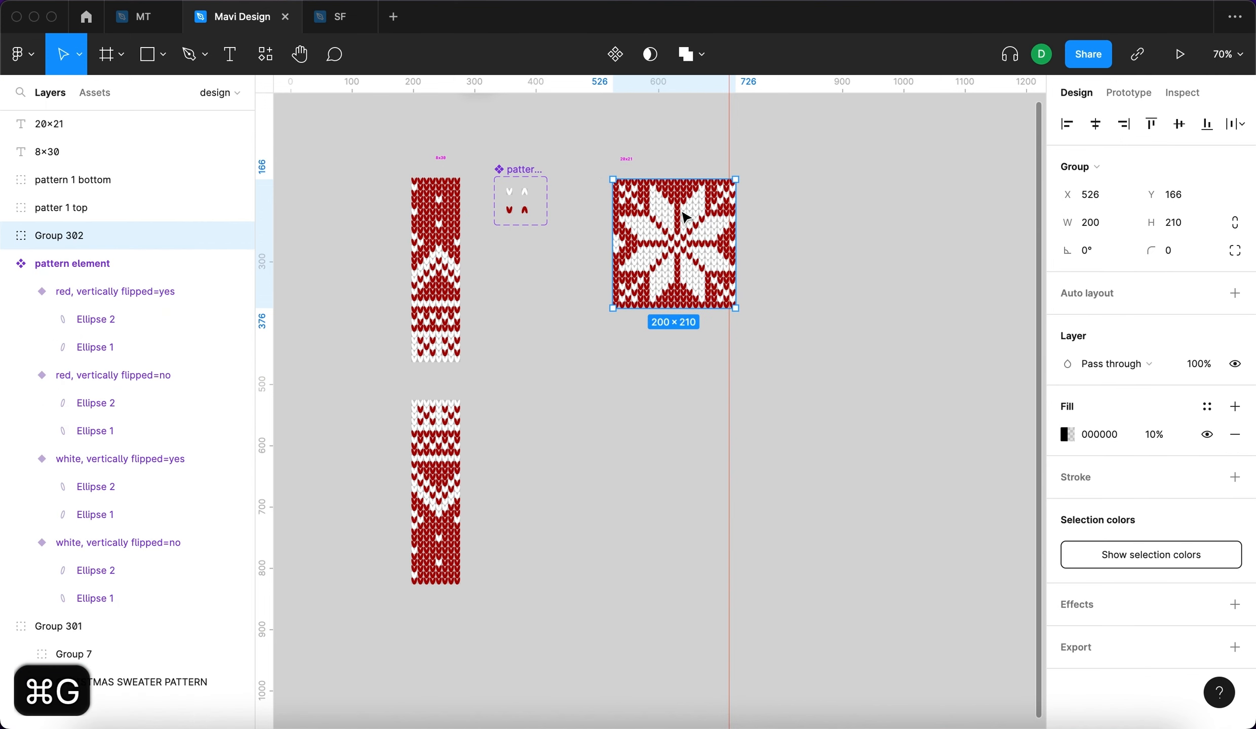
{"action": "key", "text": "super+r"}
{"action": "type", "text": "pattern 2"}
{"action": "key", "text": "Return"}
{"action": "left_click_drag", "start_coordinate": [671, 265], "coordinate": [641, 395]}
{"action": "scroll", "coordinate": [585, 370], "scroll_direction": "up", "scroll_amount": 2}
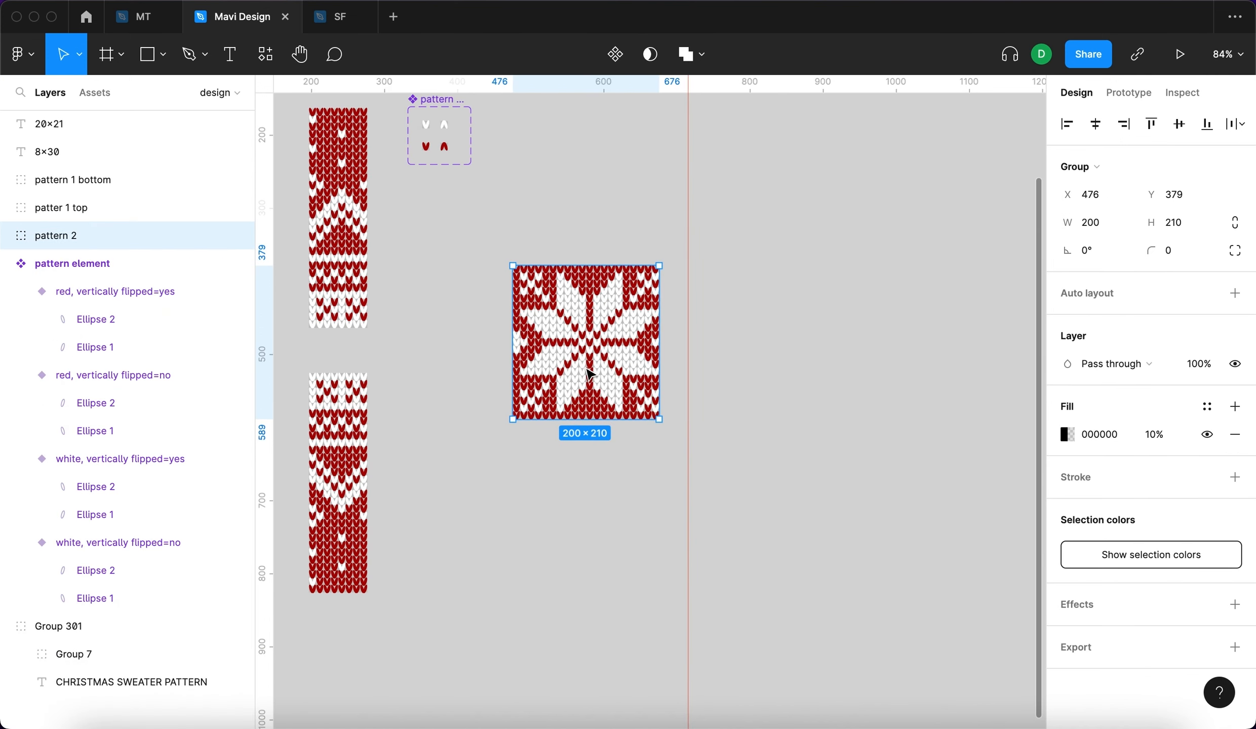
Duplicate the snowflake group flush to its right at X 676 and repeat the duplication for a third at X 876.
{"action": "scroll", "coordinate": [585, 371], "scroll_direction": "right", "scroll_amount": 1}
{"action": "scroll", "coordinate": [582, 370], "scroll_direction": "down", "scroll_amount": 3}
{"action": "scroll", "coordinate": [545, 373], "scroll_direction": "up", "scroll_amount": 1}
{"action": "scroll", "coordinate": [546, 381], "scroll_direction": "up", "scroll_amount": 2}
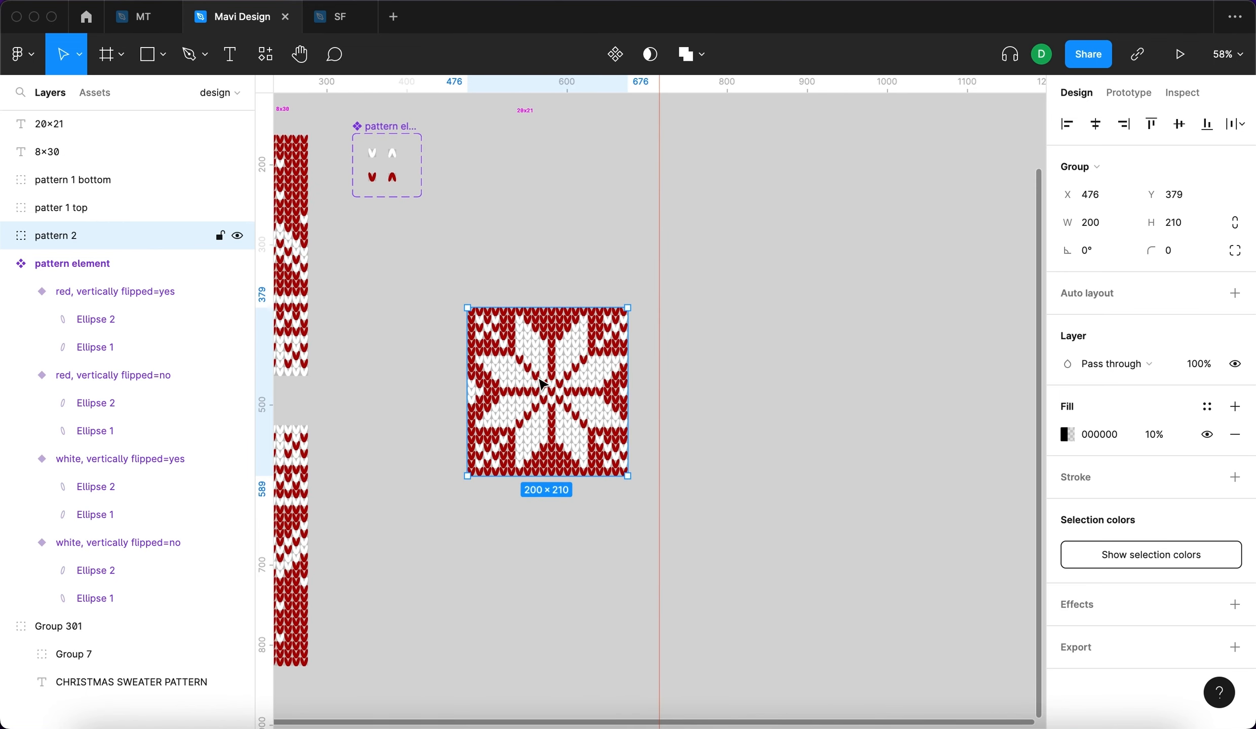
{"action": "left_click_drag", "start_coordinate": [541, 389], "coordinate": [755, 394]}
{"action": "key", "text": "super+d"}
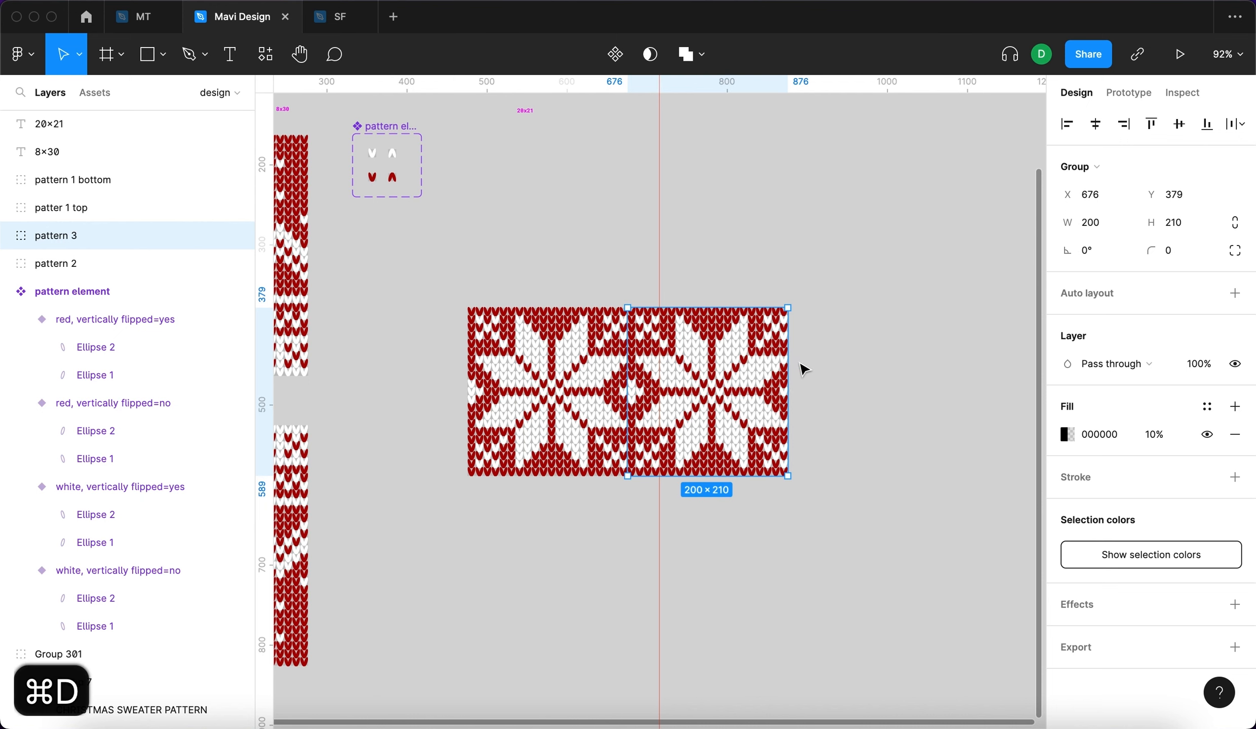
{"action": "scroll", "coordinate": [839, 266], "scroll_direction": "down", "scroll_amount": 3}
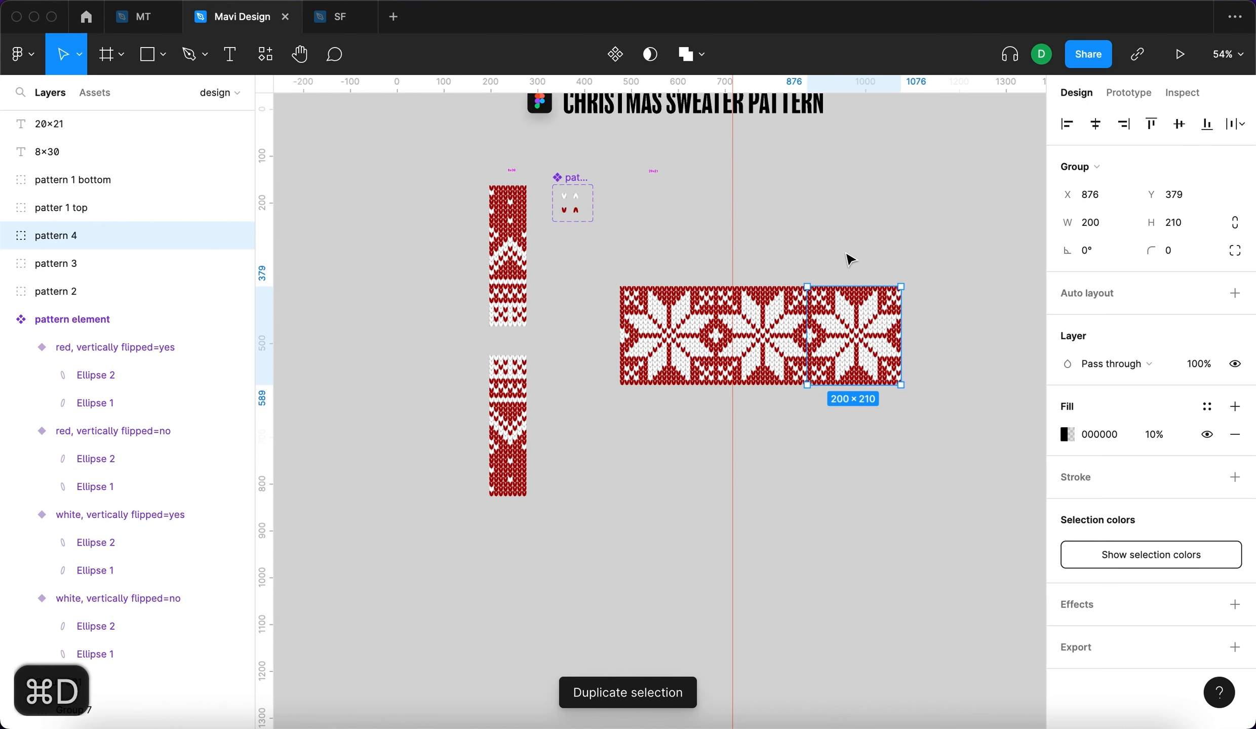
{"action": "left_click", "coordinate": [847, 258]}
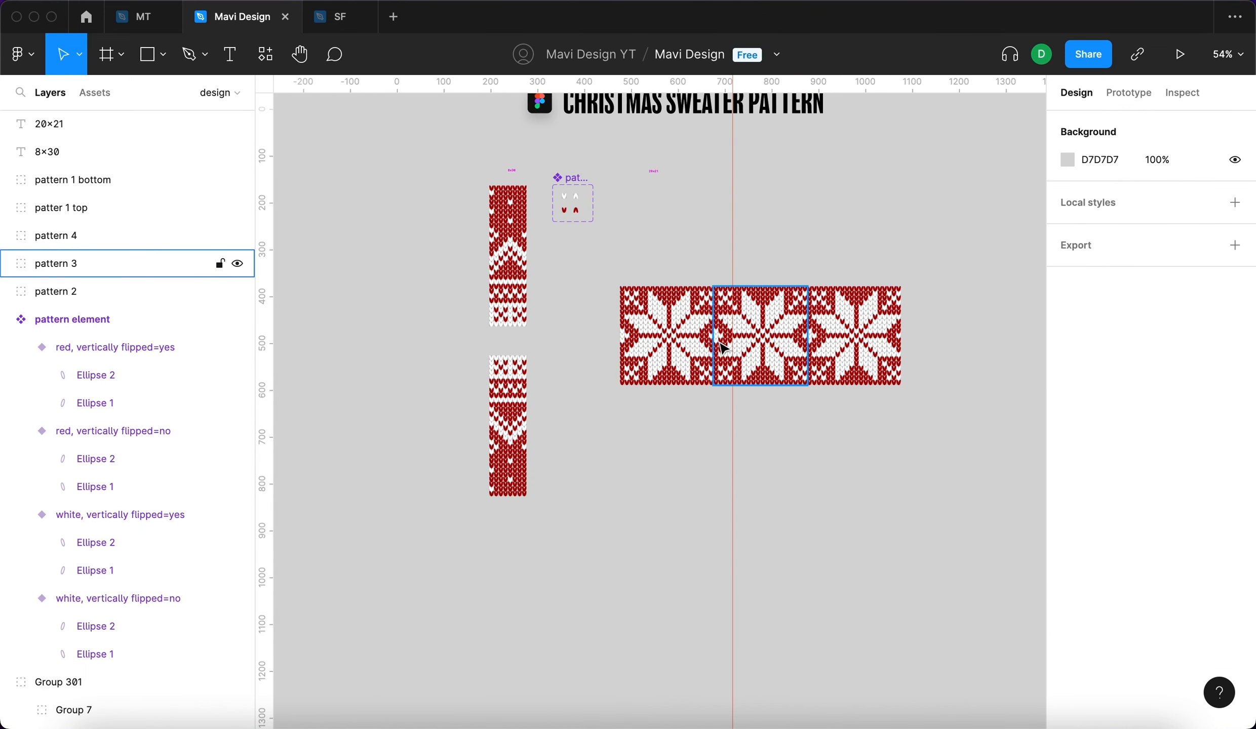
Duplicate the last snowflake group once more and place the copy flush at the right end of the row.
{"action": "scroll", "coordinate": [864, 413], "scroll_direction": "up", "scroll_amount": 1}
{"action": "scroll", "coordinate": [863, 412], "scroll_direction": "down", "scroll_amount": 3}
{"action": "scroll", "coordinate": [861, 412], "scroll_direction": "right", "scroll_amount": 2}
{"action": "scroll", "coordinate": [711, 350], "scroll_direction": "up", "scroll_amount": 5}
{"action": "left_click", "coordinate": [766, 377]}
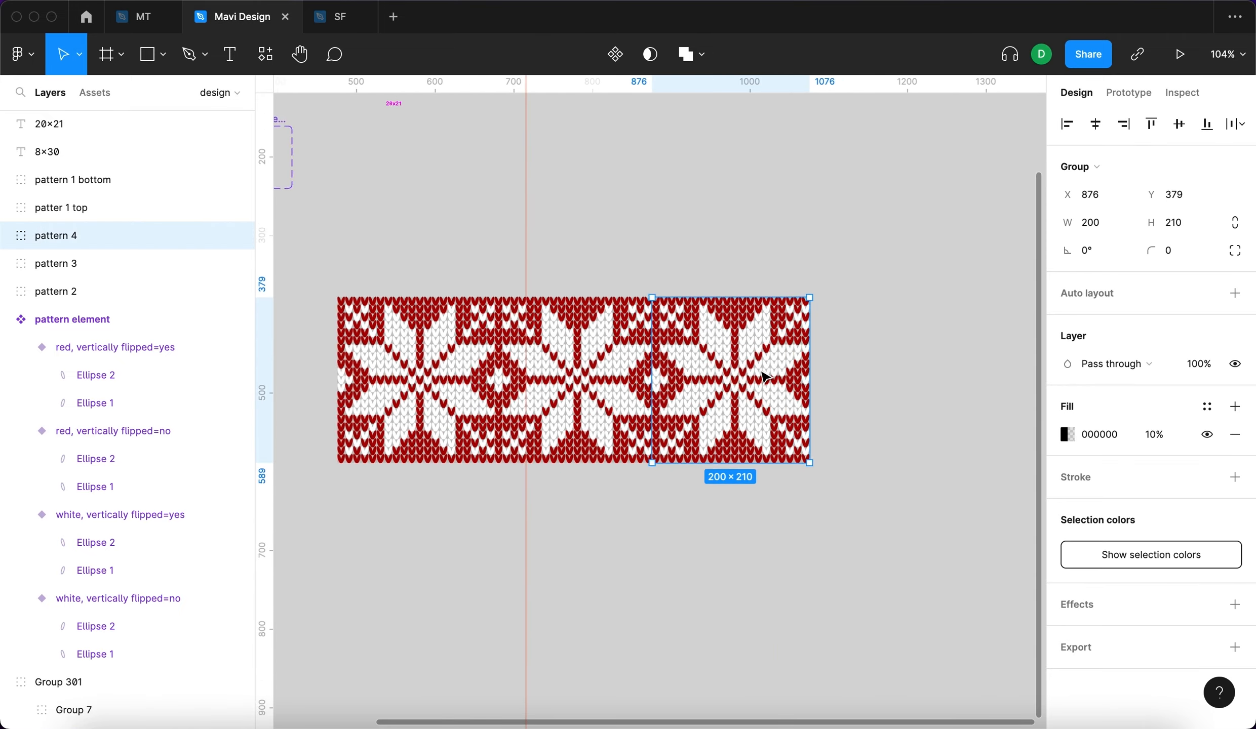
{"action": "scroll", "coordinate": [762, 374], "scroll_direction": "down", "scroll_amount": 3}
{"action": "scroll", "coordinate": [760, 370], "scroll_direction": "up", "scroll_amount": 4}
{"action": "key", "text": "cmd+d"}
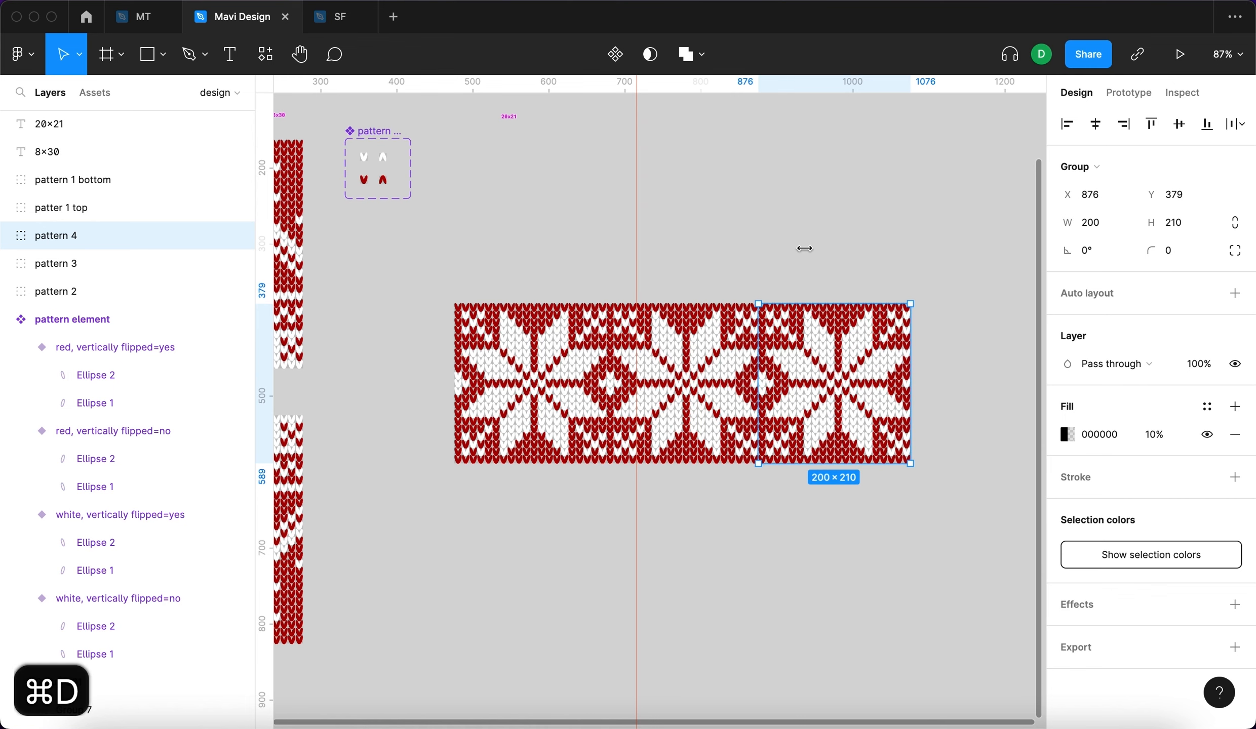
{"action": "left_click_drag", "start_coordinate": [855, 392], "coordinate": [986, 385]}
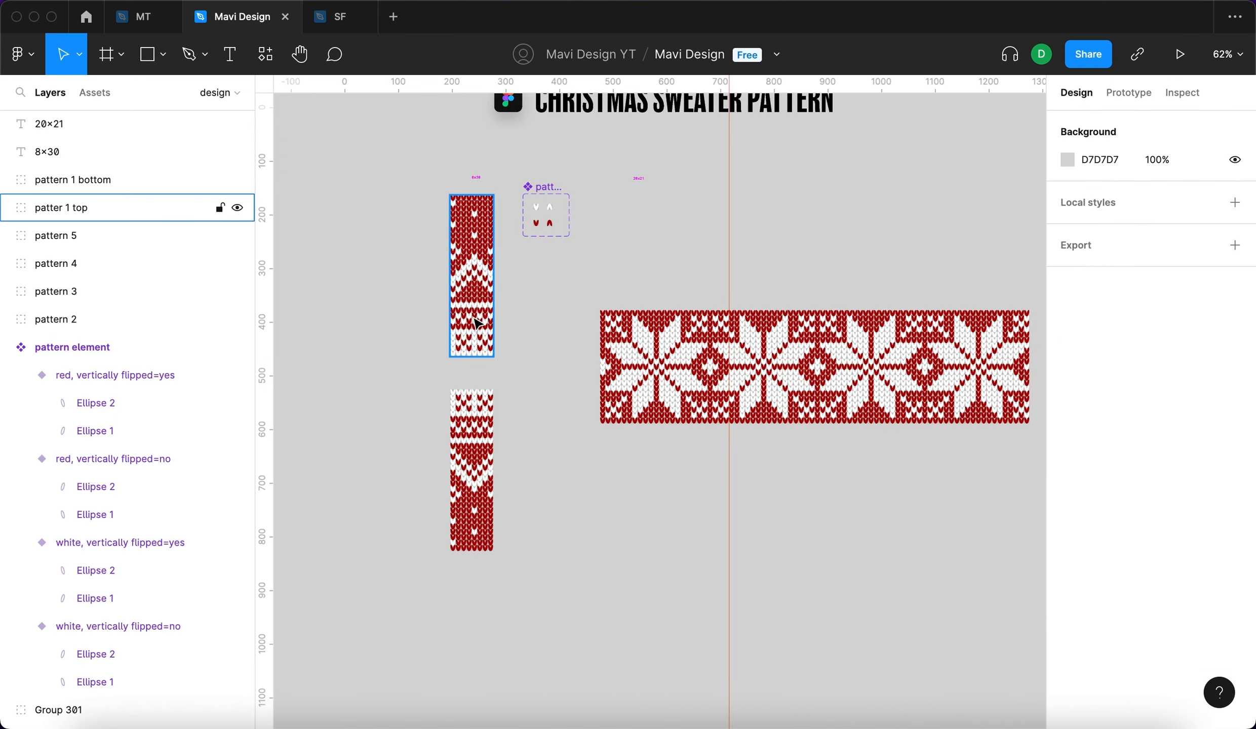
Select all four snowflake groups and move the row down and right to about X 538, Y 506.
{"action": "left_click_drag", "start_coordinate": [726, 219], "coordinate": [263, 238]}
{"action": "scroll", "coordinate": [1010, 487], "scroll_direction": "right", "scroll_amount": 2}
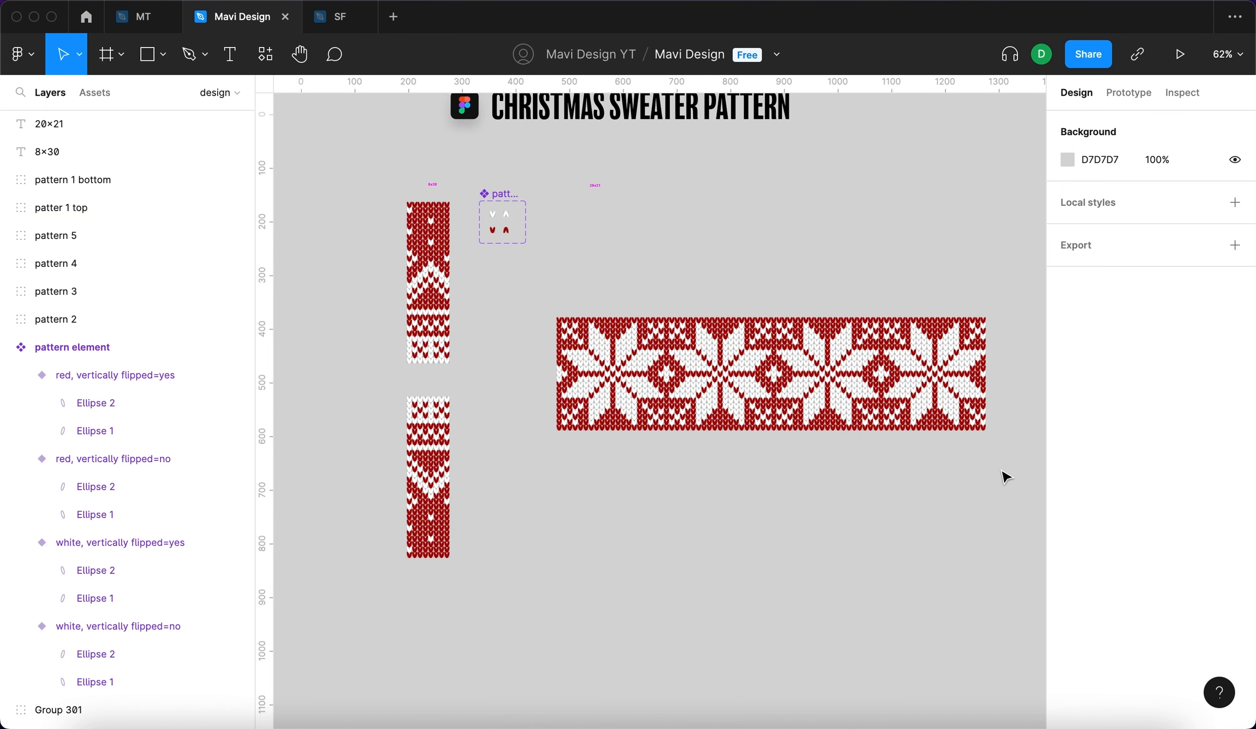
{"action": "left_click_drag", "start_coordinate": [1001, 470], "coordinate": [534, 293]}
{"action": "left_click_drag", "start_coordinate": [626, 388], "coordinate": [659, 456]}
Place the "patter 1 top" group flush on top of the snowflake row's left end, at about X 538, Y 206.
{"action": "left_click_drag", "start_coordinate": [435, 324], "coordinate": [633, 339]}
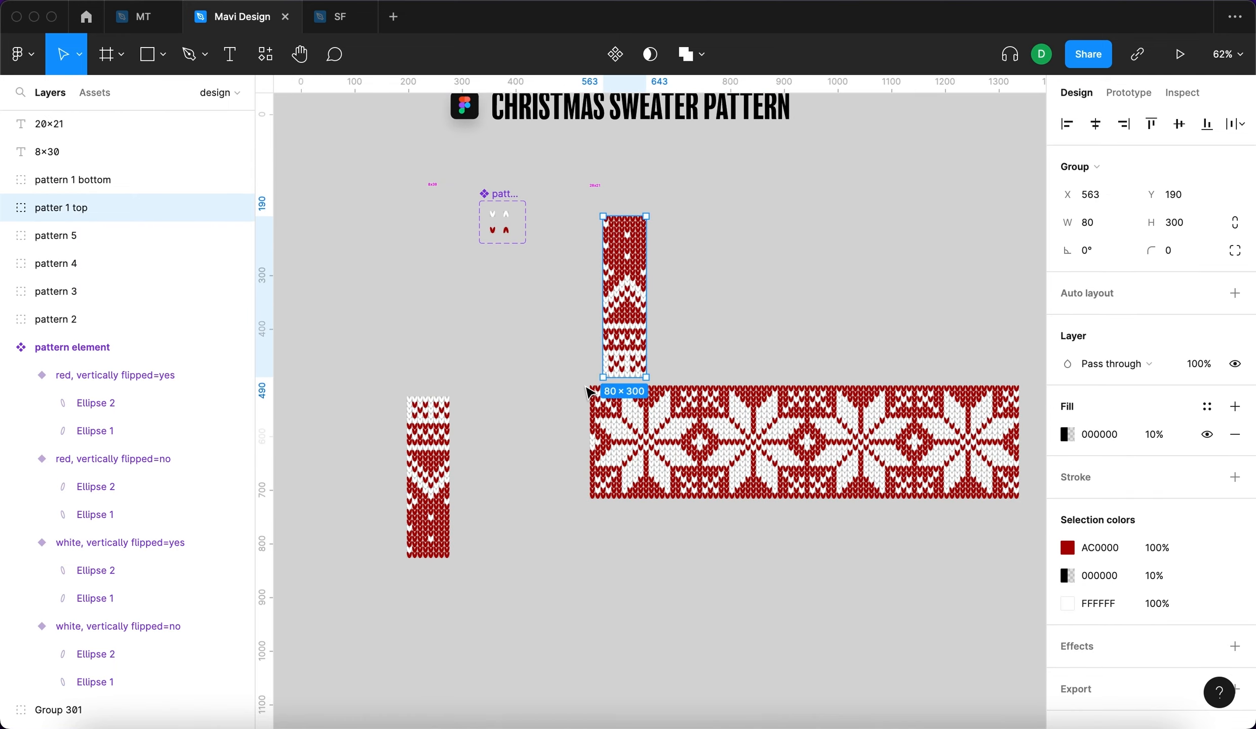
{"action": "scroll", "coordinate": [589, 391], "scroll_direction": "up", "scroll_amount": 10}
{"action": "left_click_drag", "start_coordinate": [716, 339], "coordinate": [632, 390]}
{"action": "left_click", "coordinate": [474, 356]}
{"action": "scroll", "coordinate": [476, 365], "scroll_direction": "down", "scroll_amount": 5}
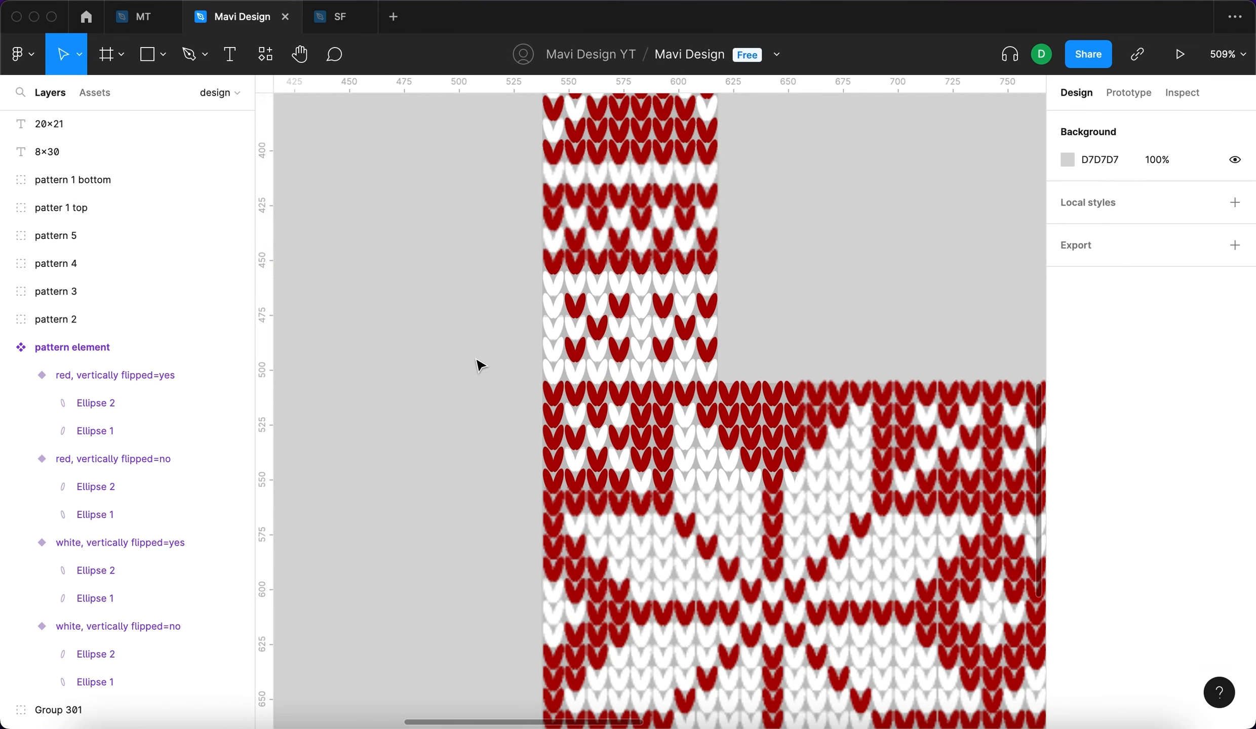
Place the "pattern 1 bottom" group flush beneath the snowflake row's left end, at X 538, Y 716.
{"action": "scroll", "coordinate": [484, 380], "scroll_direction": "down", "scroll_amount": 8}
{"action": "left_click_drag", "start_coordinate": [377, 446], "coordinate": [514, 493]}
{"action": "scroll", "coordinate": [515, 494], "scroll_direction": "up", "scroll_amount": 10}
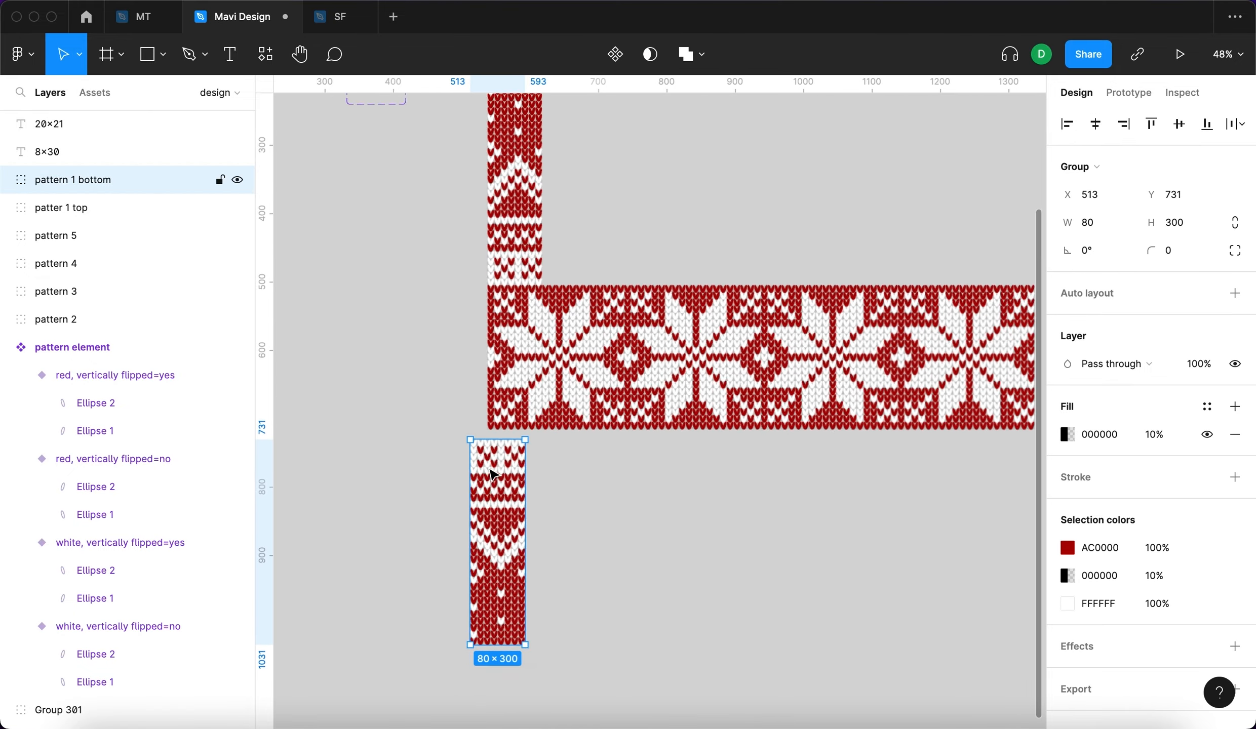
{"action": "left_click_drag", "start_coordinate": [599, 390], "coordinate": [598, 373]}
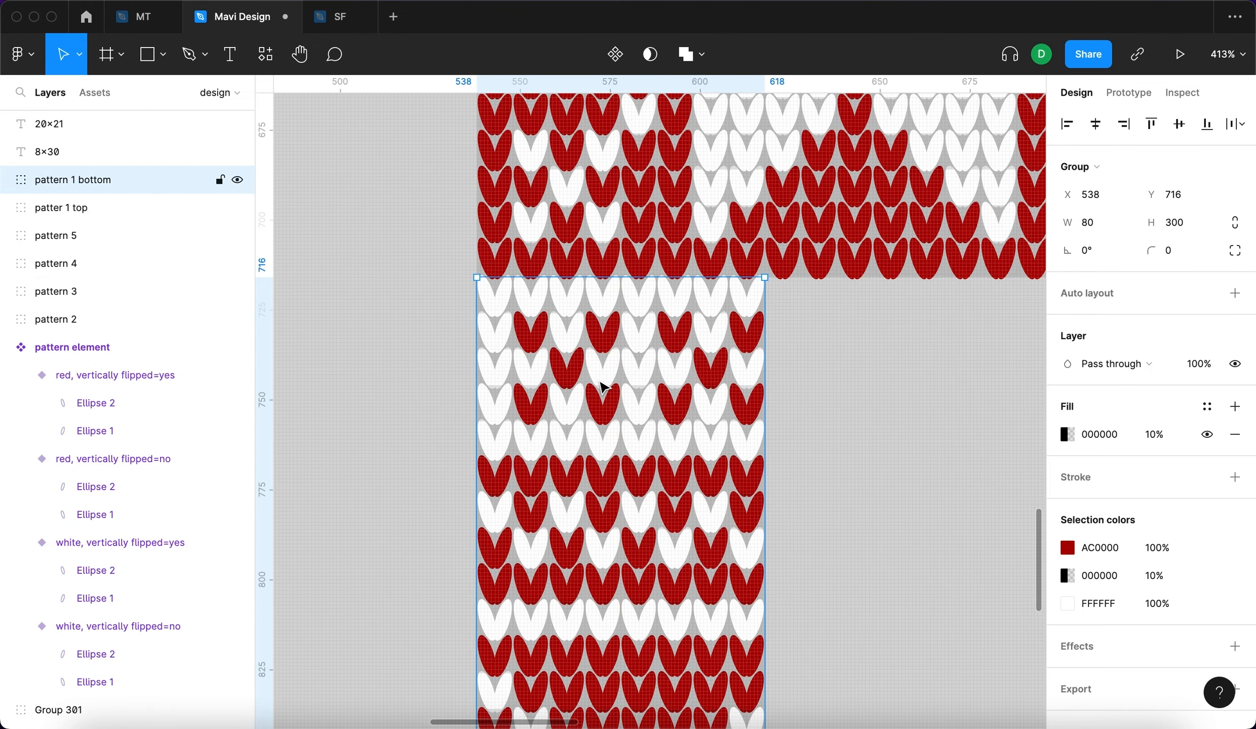
Duplicate the top and bottom pattern groups together and place the copies flush beside the originals at X 618.
{"action": "scroll", "coordinate": [597, 373], "scroll_direction": "down", "scroll_amount": 8}
{"action": "scroll", "coordinate": [578, 212], "scroll_direction": "down", "scroll_amount": 3}
{"action": "left_click", "coordinate": [547, 251], "text": "shift"}
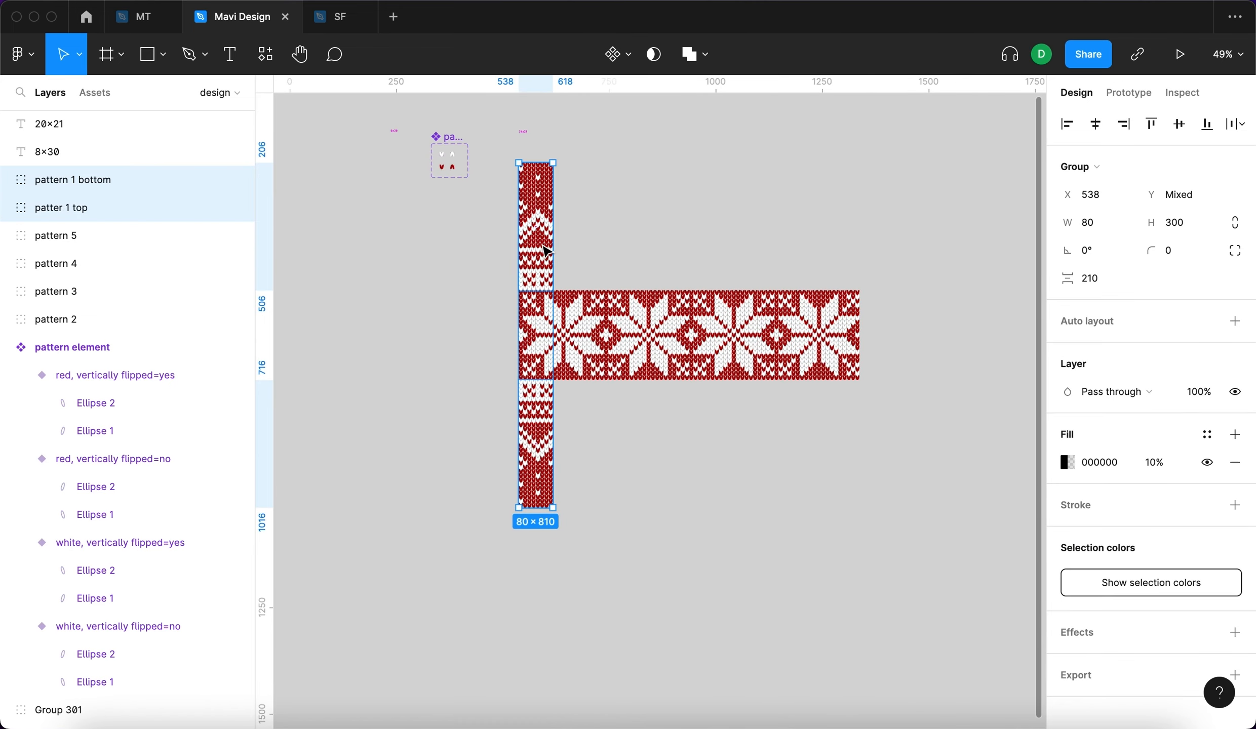
{"action": "left_click_drag", "start_coordinate": [540, 268], "coordinate": [572, 268]}
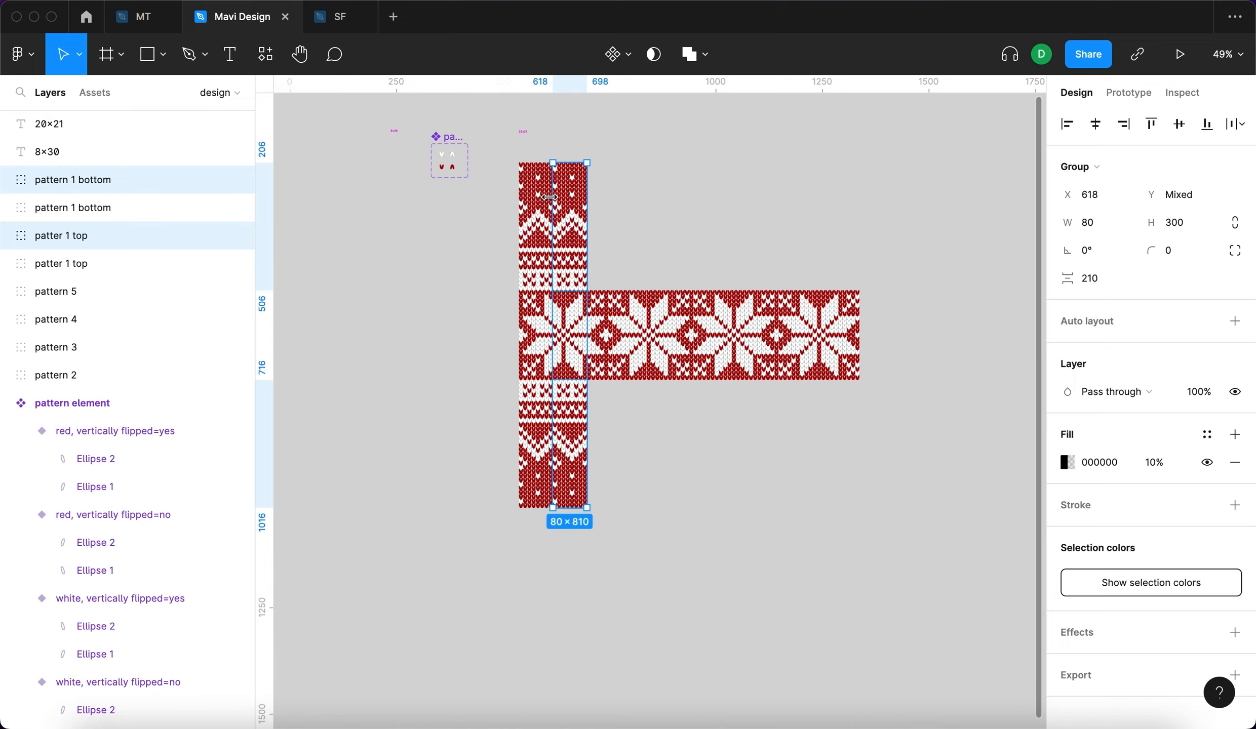
{"action": "scroll", "coordinate": [577, 276], "scroll_direction": "up", "scroll_amount": 10}
{"action": "scroll", "coordinate": [586, 326], "scroll_direction": "down", "scroll_amount": 10}
{"action": "left_click", "coordinate": [690, 311]}
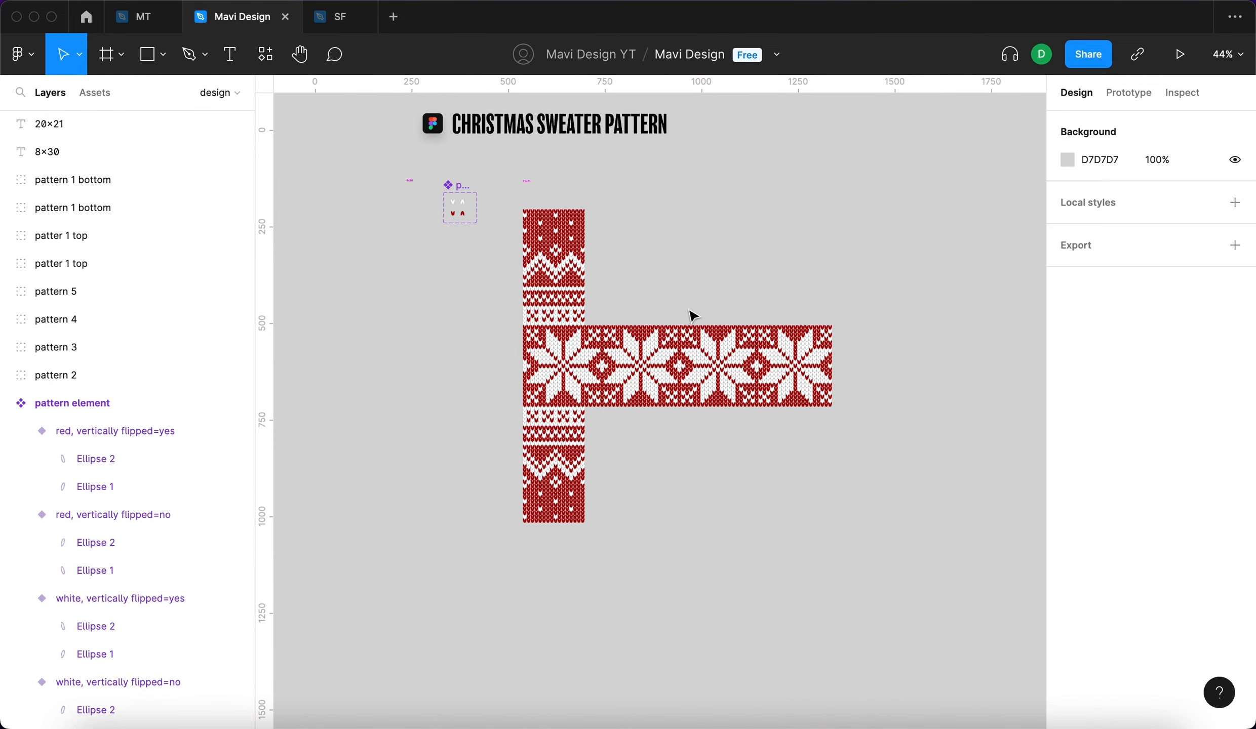
Duplicate the second pair of top and bottom groups and place the copies to its right as a third column.
{"action": "left_click", "coordinate": [575, 284]}
{"action": "left_click", "coordinate": [582, 480], "text": "shift"}
{"action": "key", "text": "super+d"}
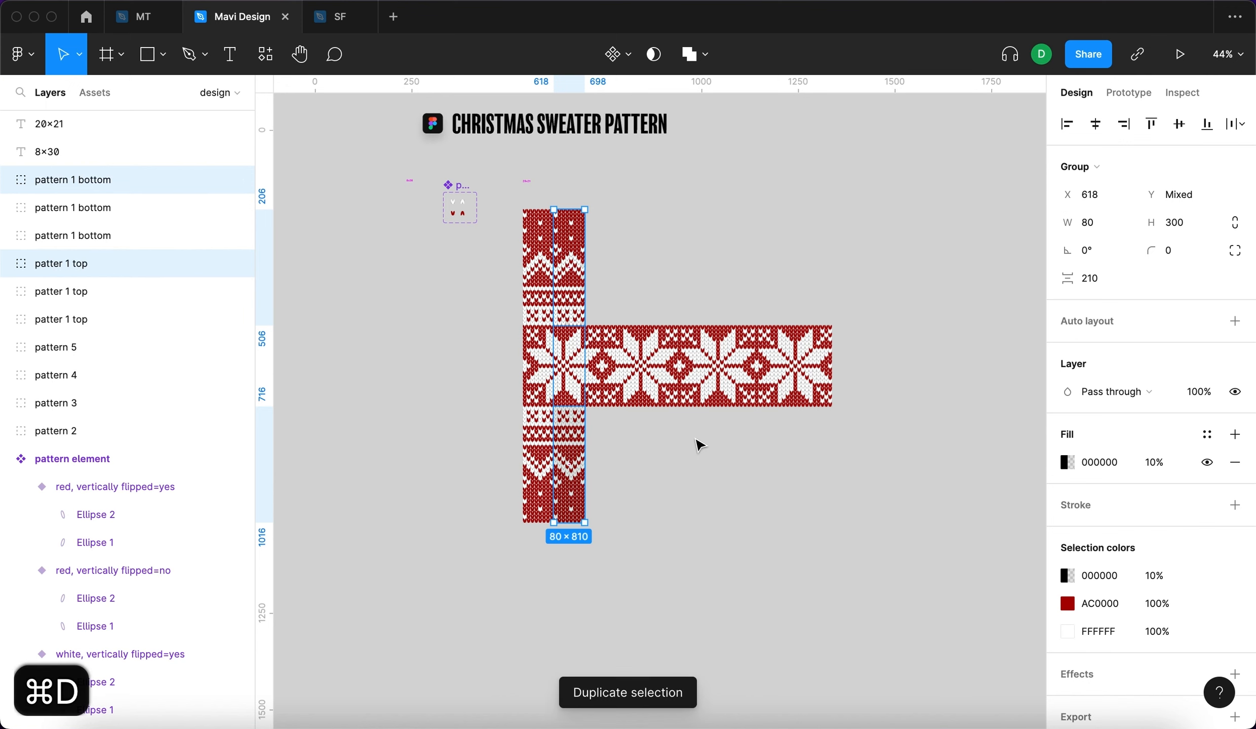
{"action": "left_click_drag", "start_coordinate": [570, 443], "coordinate": [606, 425]}
{"action": "left_click", "coordinate": [667, 244]}
Copy the three top groups twice to the right above the snowflake row for nine top groups in total.
{"action": "left_click_drag", "start_coordinate": [679, 235], "coordinate": [540, 307]}
{"action": "key", "text": "z"}
{"action": "left_click_drag", "start_coordinate": [671, 303], "coordinate": [672, 304]}
{"action": "left_click_drag", "start_coordinate": [676, 306], "coordinate": [818, 304]}
Tidy up the nine top groups into one row with 0 spacing between them.
{"action": "left_click", "coordinate": [937, 242]}
{"action": "scroll", "coordinate": [938, 242], "scroll_direction": "right", "scroll_amount": 1}
{"action": "left_click_drag", "start_coordinate": [936, 231], "coordinate": [498, 332]}
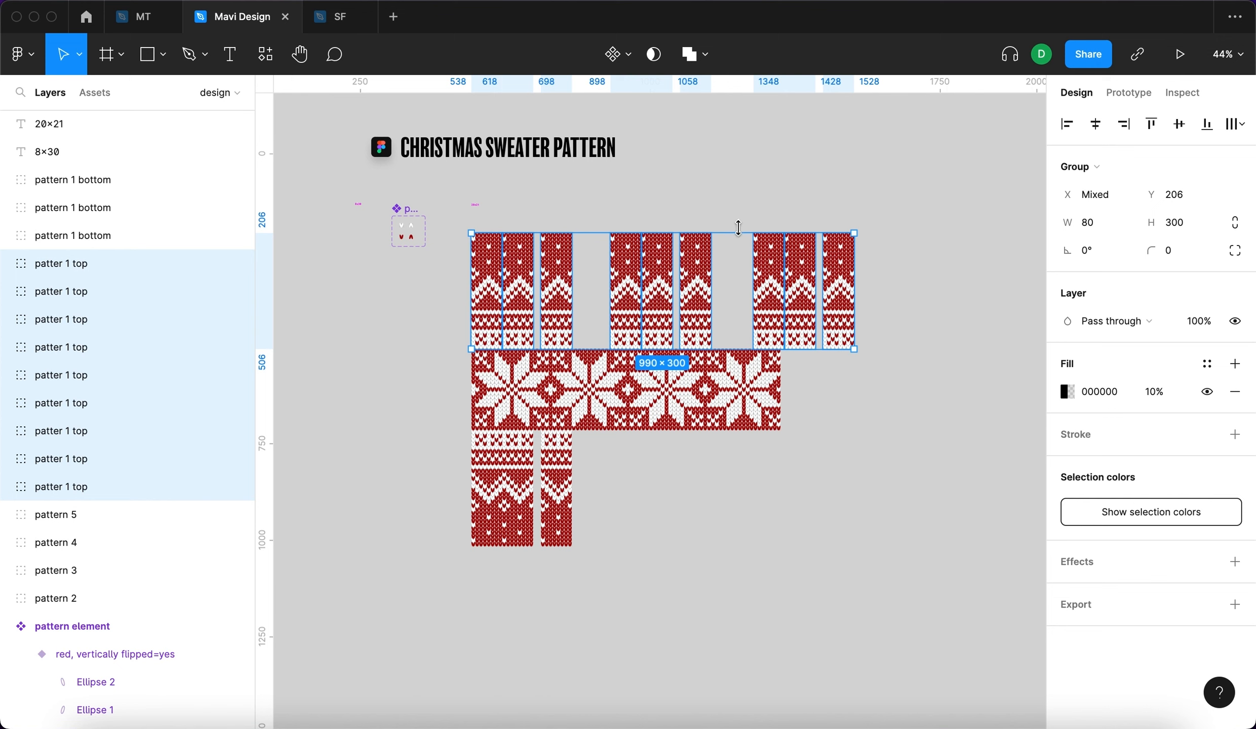
{"action": "key", "text": "ctrl+alt+t"}
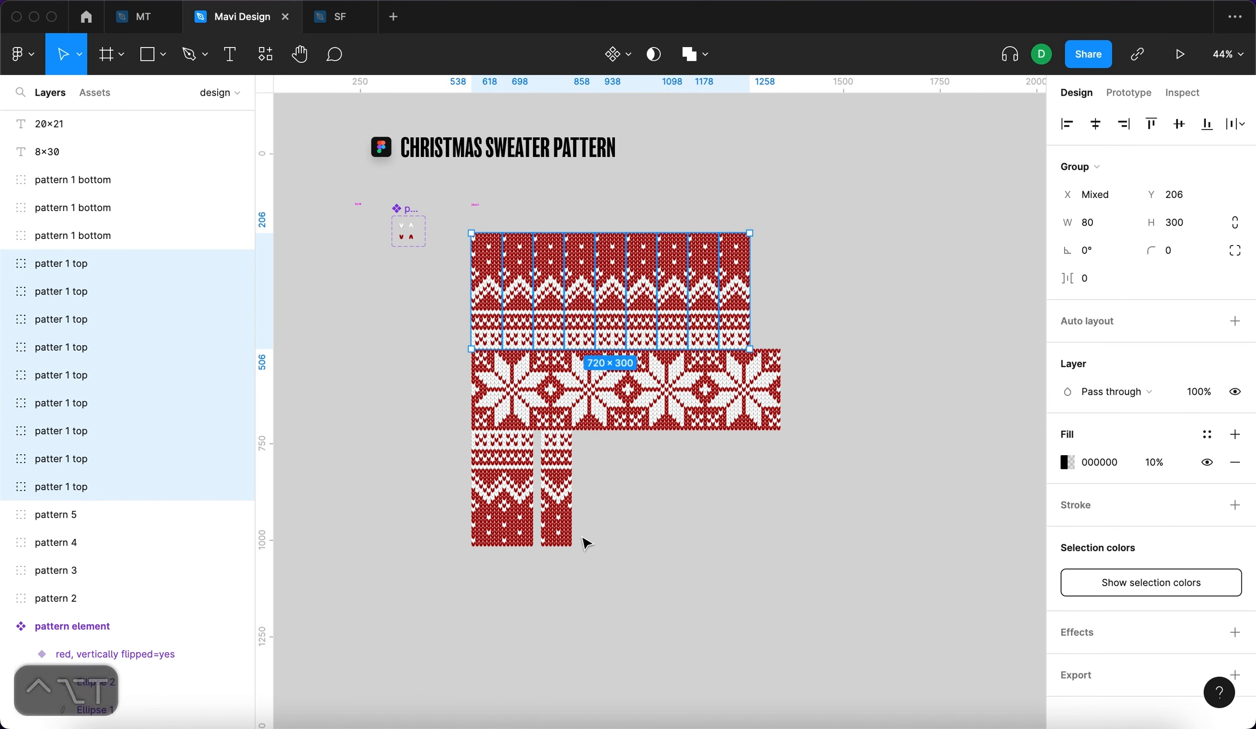
Copy the three bottom groups twice to the right and tidy up all nine into a row without gaps.
{"action": "left_click_drag", "start_coordinate": [665, 590], "coordinate": [783, 519]}
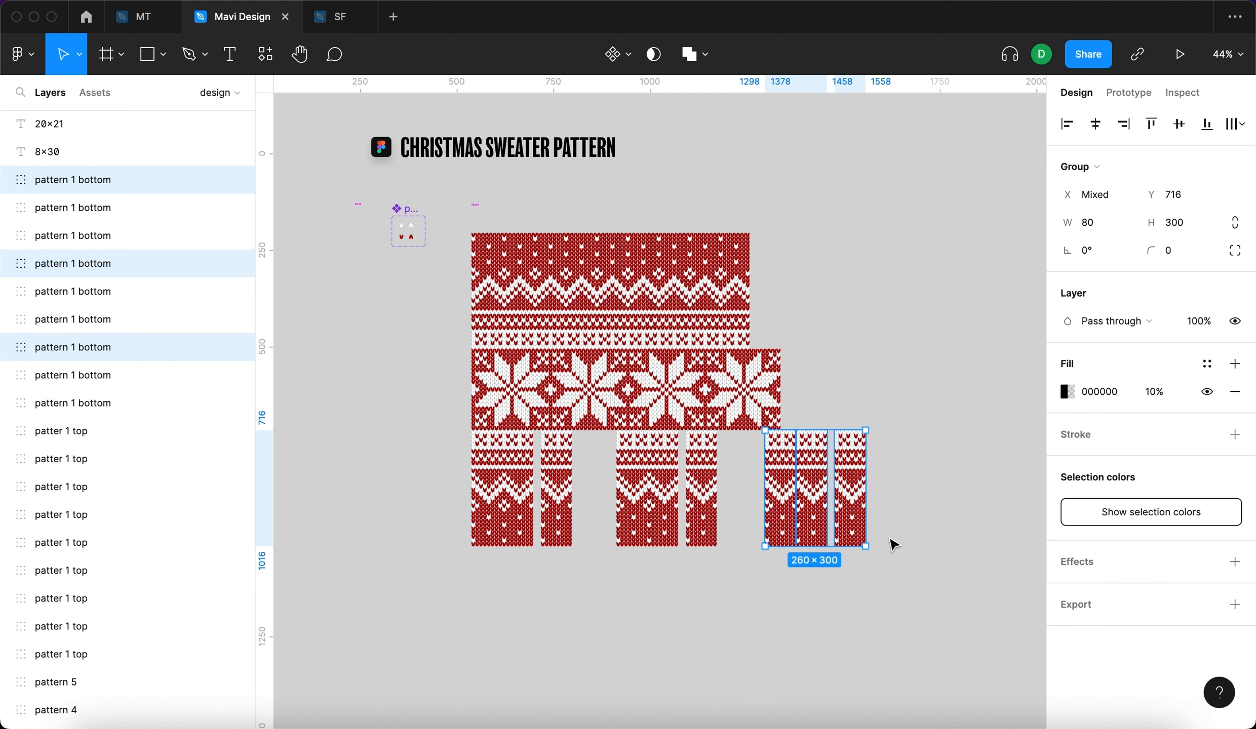
{"action": "left_click", "coordinate": [894, 545]}
{"action": "left_click_drag", "start_coordinate": [894, 563], "coordinate": [439, 501]}
{"action": "key", "text": "ctrl+alt+t"}
{"action": "key", "text": "Escape"}
Duplicate the last top group flush to its right at X 1258 to fill the upper band to the snowflake row's end.
{"action": "left_click", "coordinate": [746, 320]}
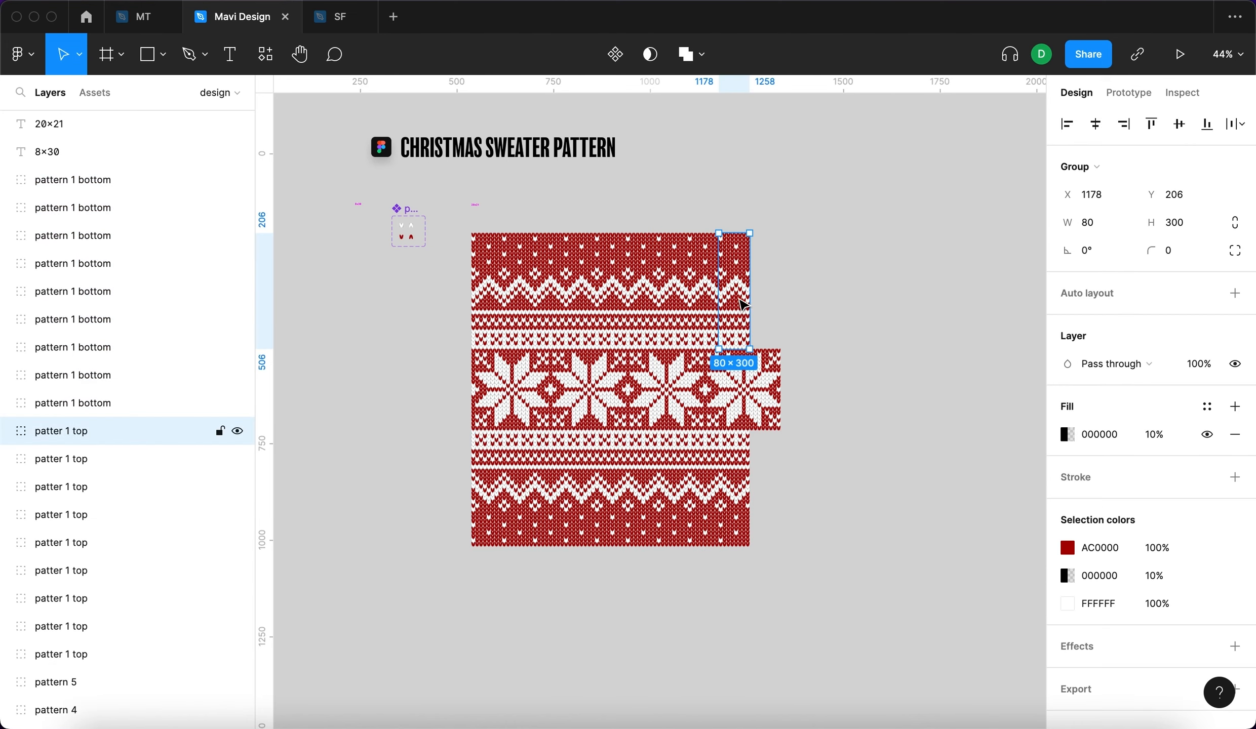
{"action": "scroll", "coordinate": [743, 303], "scroll_direction": "up", "scroll_amount": 10}
{"action": "left_click_drag", "start_coordinate": [743, 357], "coordinate": [906, 357]}
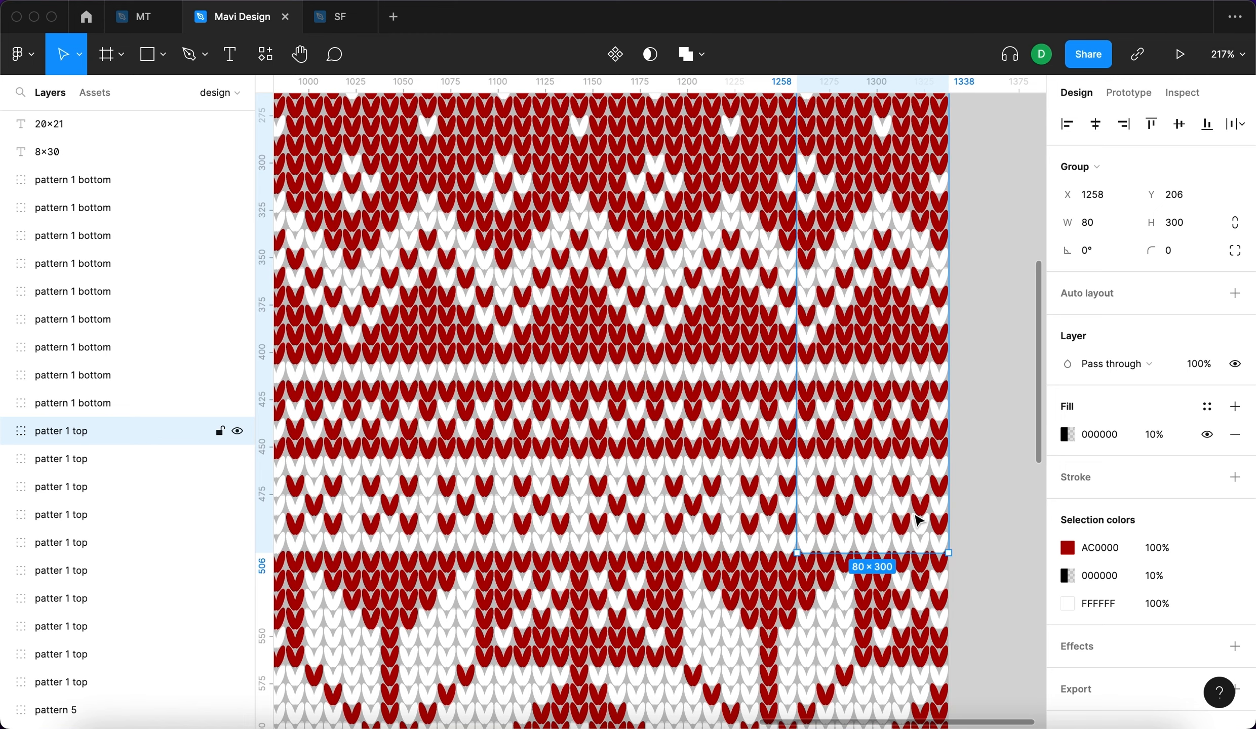
{"action": "left_click", "coordinate": [973, 527]}
{"action": "scroll", "coordinate": [972, 527], "scroll_direction": "down", "scroll_amount": 5}
{"action": "scroll", "coordinate": [1012, 499], "scroll_direction": "down", "scroll_amount": 3}
{"action": "scroll", "coordinate": [1012, 499], "scroll_direction": "right", "scroll_amount": 2}
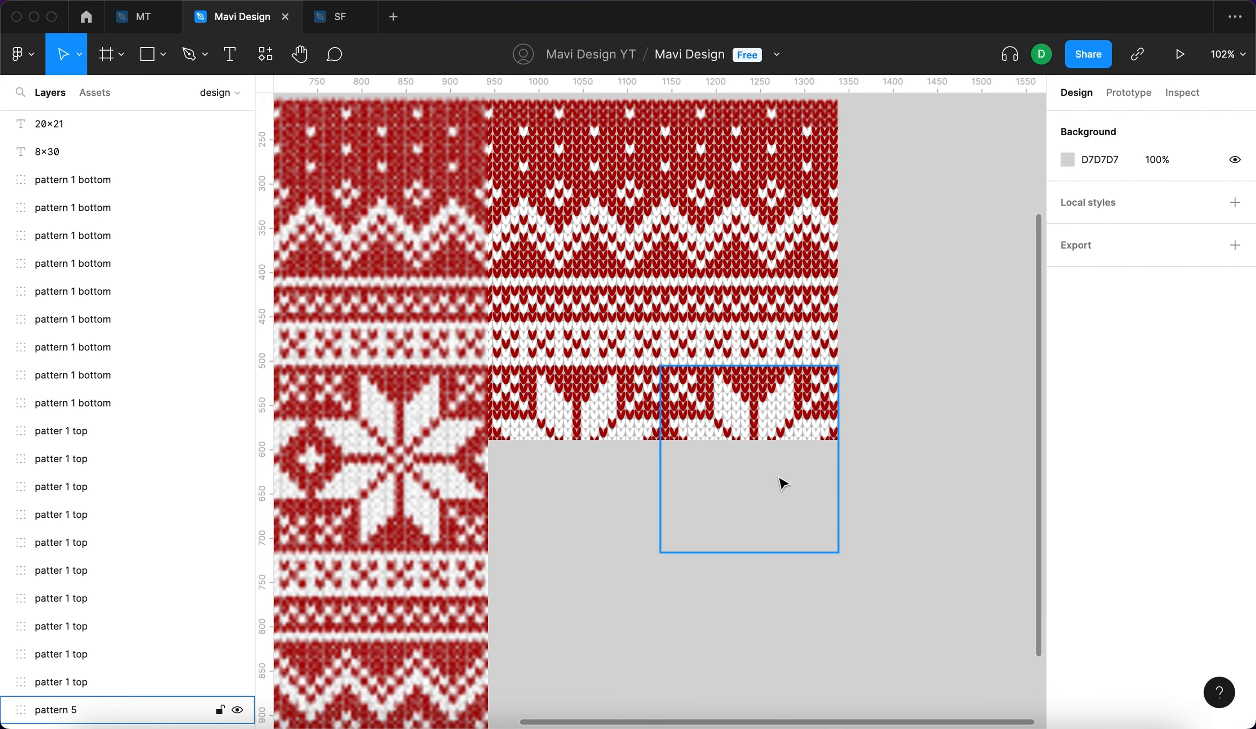
Duplicate the last bottom group flush to its right to fill the lower band to the snowflake row's end.
{"action": "scroll", "coordinate": [811, 380], "scroll_direction": "down", "scroll_amount": 3}
{"action": "left_click", "coordinate": [724, 474]}
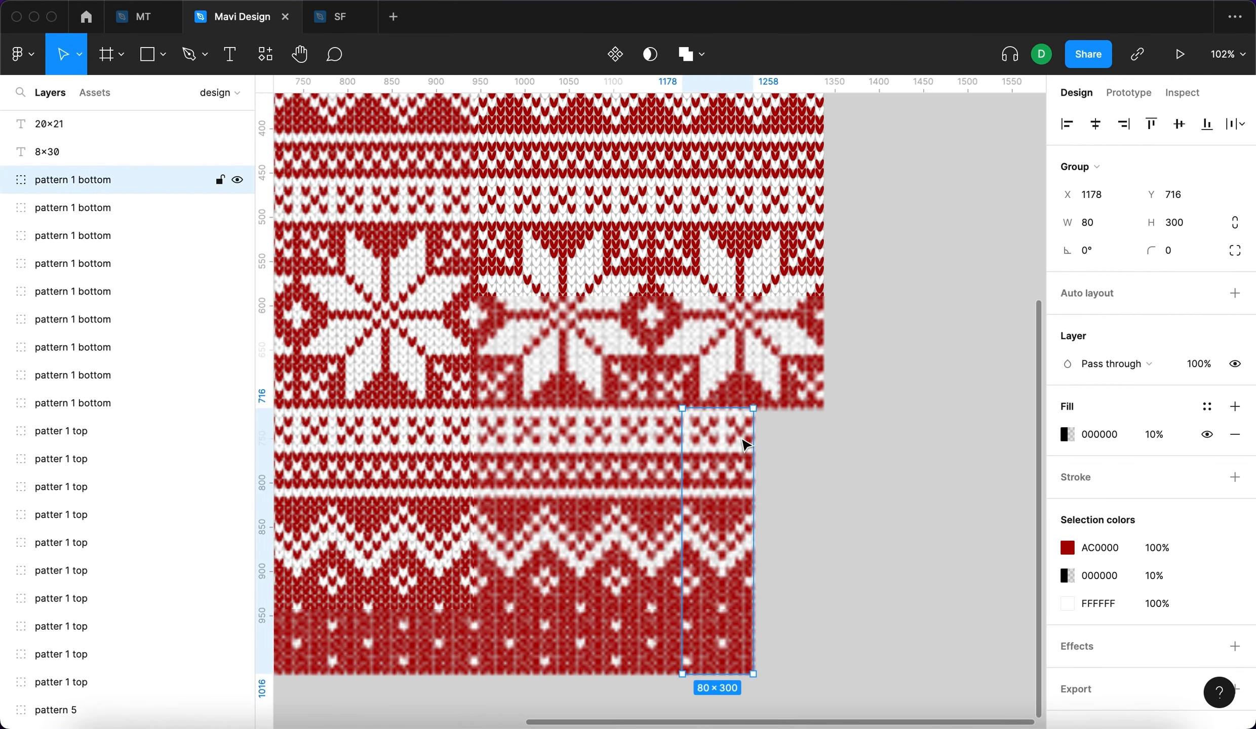
{"action": "left_click_drag", "start_coordinate": [790, 446], "coordinate": [804, 445]}
{"action": "left_click", "coordinate": [889, 434]}
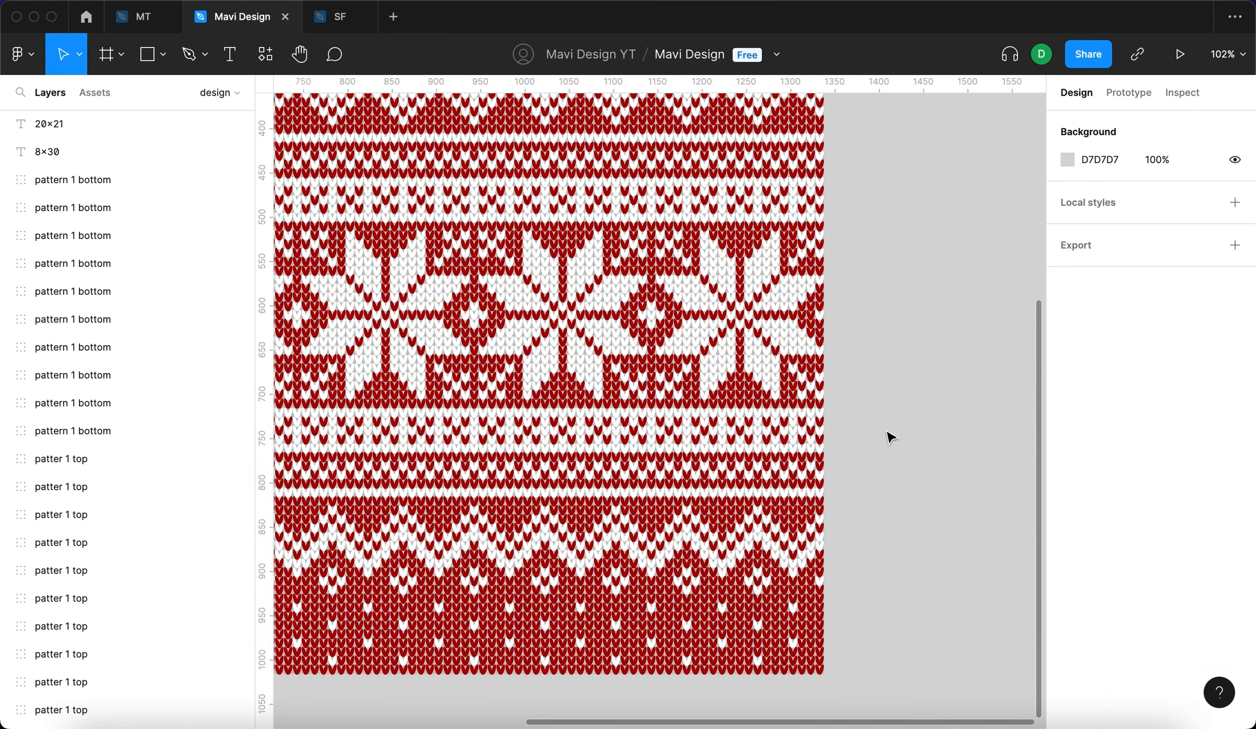
{"action": "scroll", "coordinate": [890, 437], "scroll_direction": "down", "scroll_amount": 5}
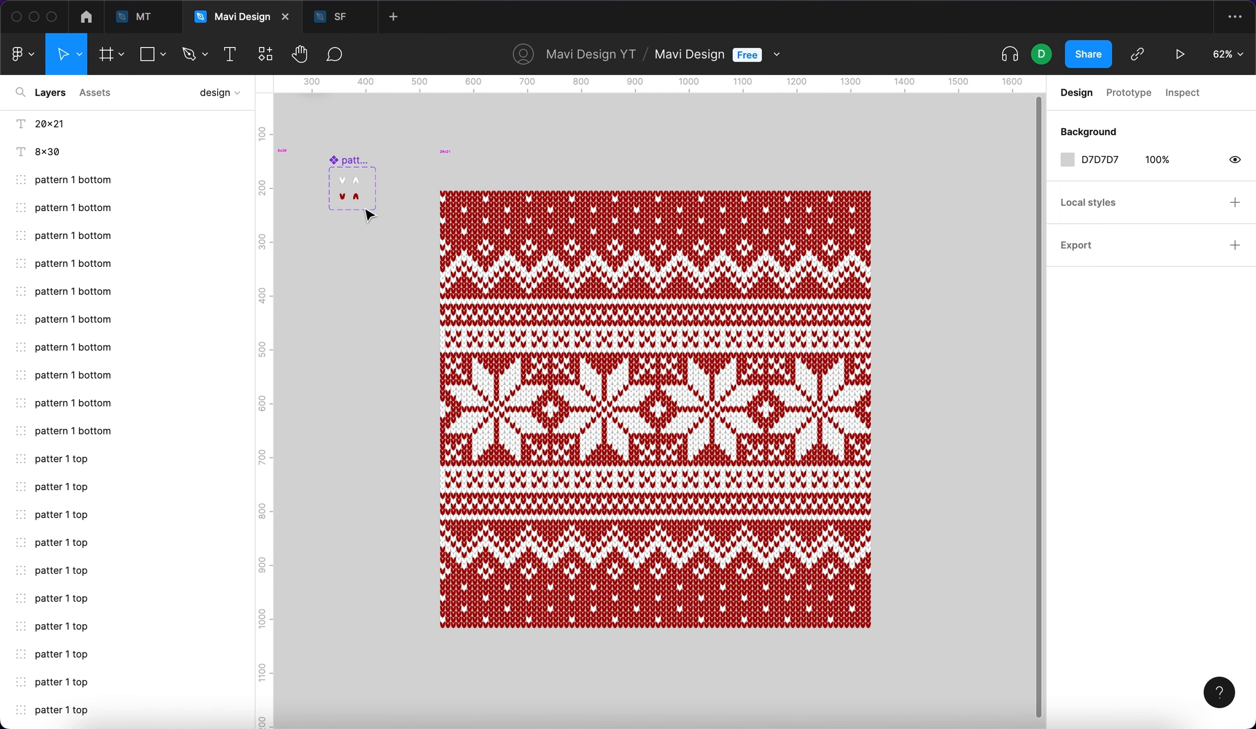
Gather the 8x30 and 20x21 size labels just above the upper-left corner of the assembled pattern.
{"action": "scroll", "coordinate": [366, 186], "scroll_direction": "left", "scroll_amount": 4}
{"action": "scroll", "coordinate": [366, 185], "scroll_direction": "up", "scroll_amount": 1}
{"action": "left_click", "coordinate": [371, 188]}
{"action": "scroll", "coordinate": [536, 182], "scroll_direction": "up", "scroll_amount": 8}
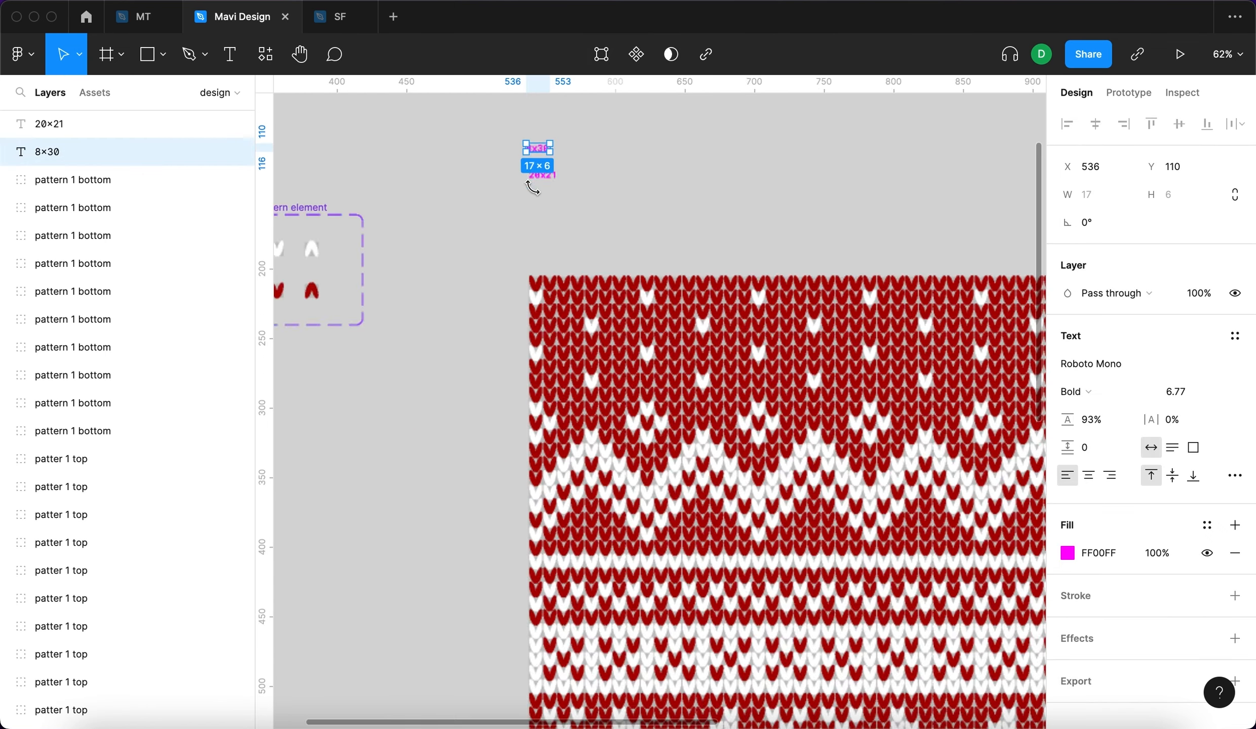
{"action": "left_click", "coordinate": [572, 199]}
{"action": "left_click", "coordinate": [526, 123], "text": "shift"}
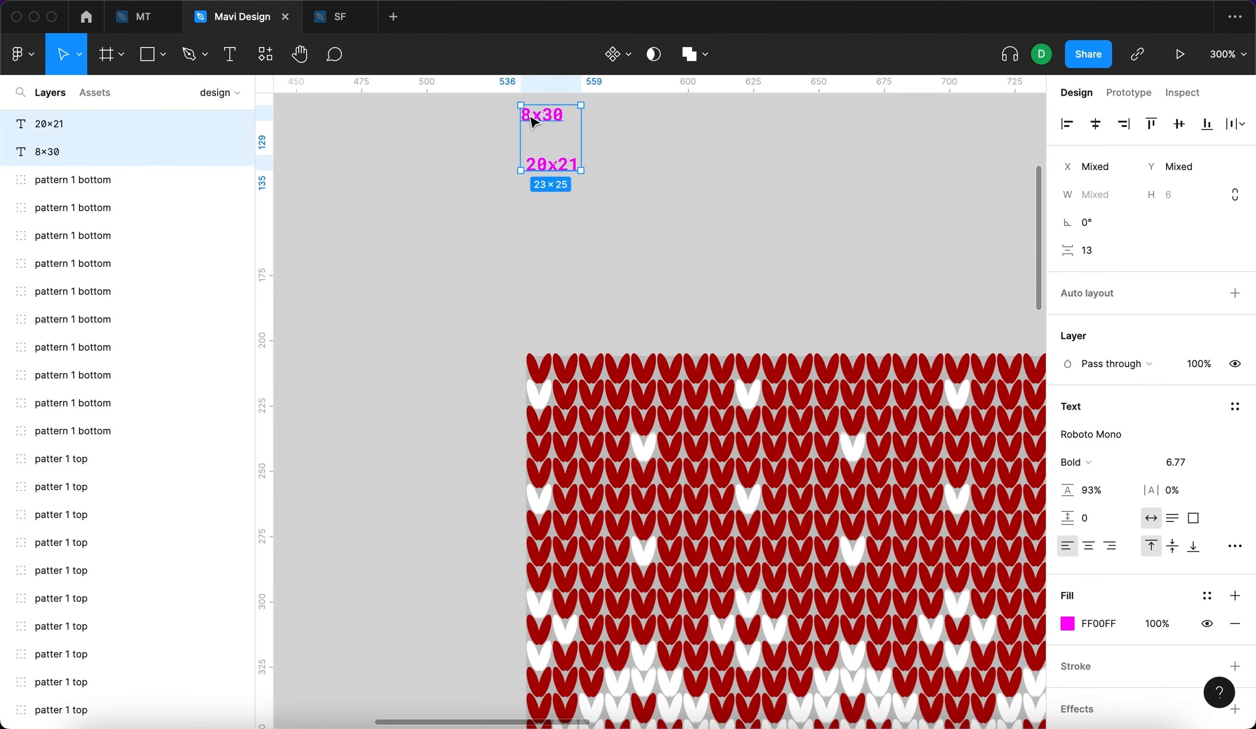
{"action": "left_click", "coordinate": [431, 278]}
{"action": "scroll", "coordinate": [430, 284], "scroll_direction": "down", "scroll_amount": 5}
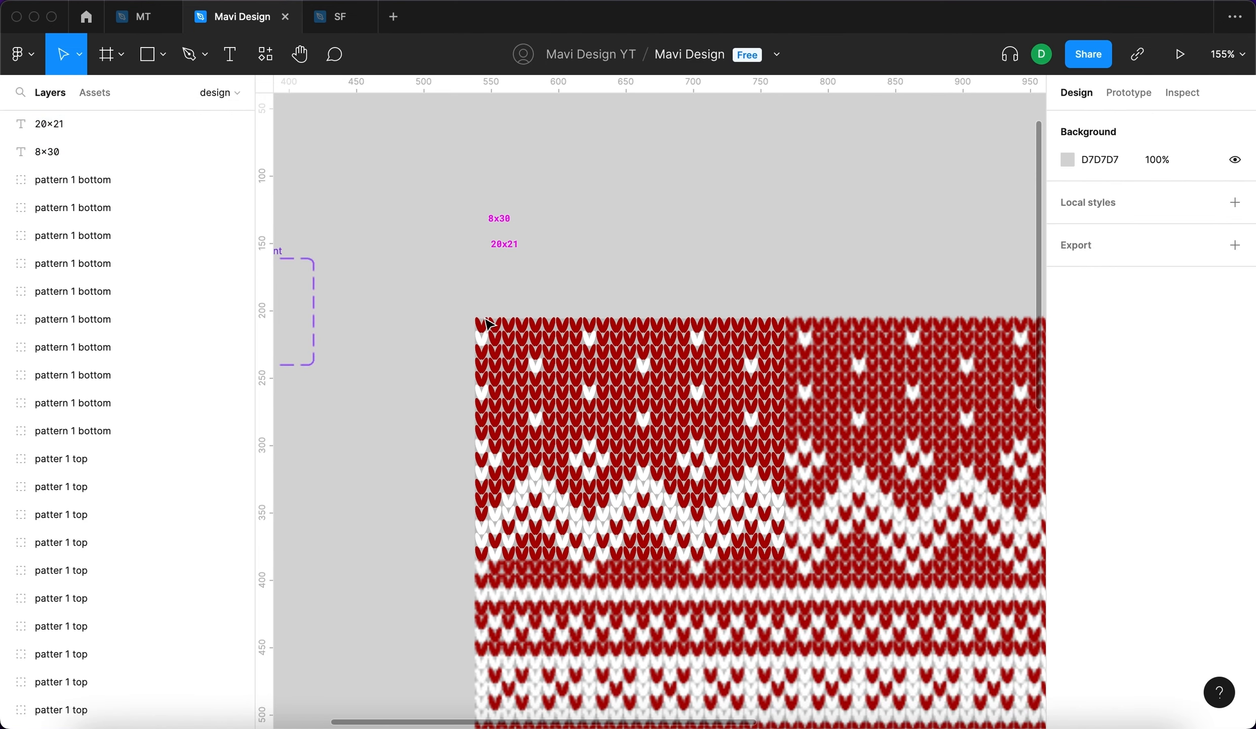
Wrap all top, snowflake and bottom groups of the assembled pattern in one frame.
{"action": "scroll", "coordinate": [454, 309], "scroll_direction": "down", "scroll_amount": 3}
{"action": "left_click_drag", "start_coordinate": [440, 299], "coordinate": [993, 436]}
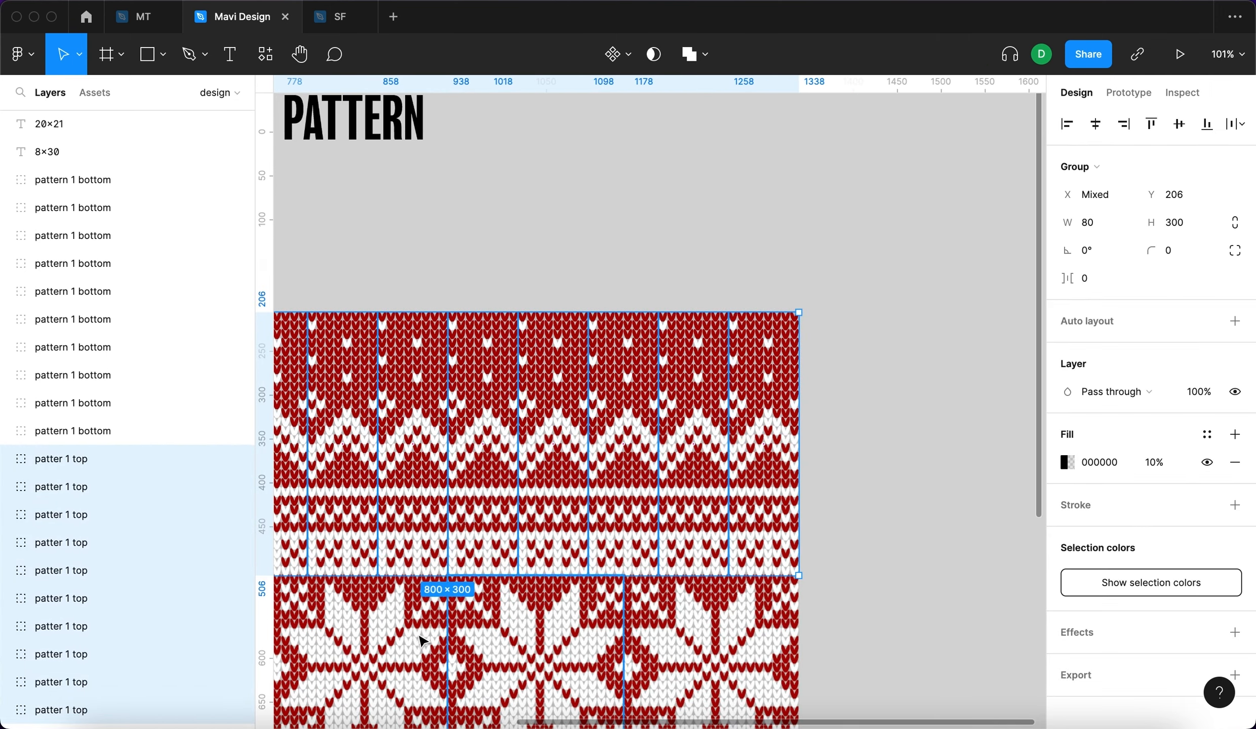
{"action": "left_click", "coordinate": [906, 562]}
{"action": "scroll", "coordinate": [907, 562], "scroll_direction": "down", "scroll_amount": 5}
{"action": "scroll", "coordinate": [802, 566], "scroll_direction": "down", "scroll_amount": 3}
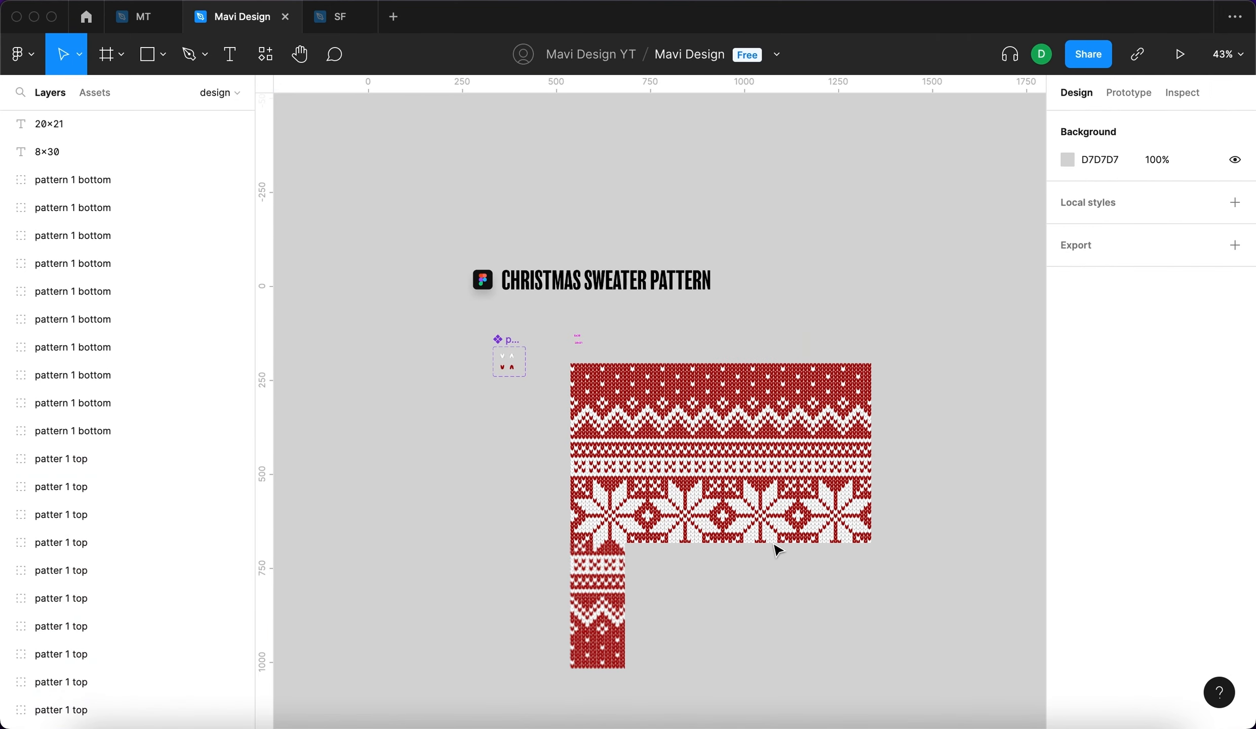
{"action": "left_click_drag", "start_coordinate": [901, 692], "coordinate": [563, 362]}
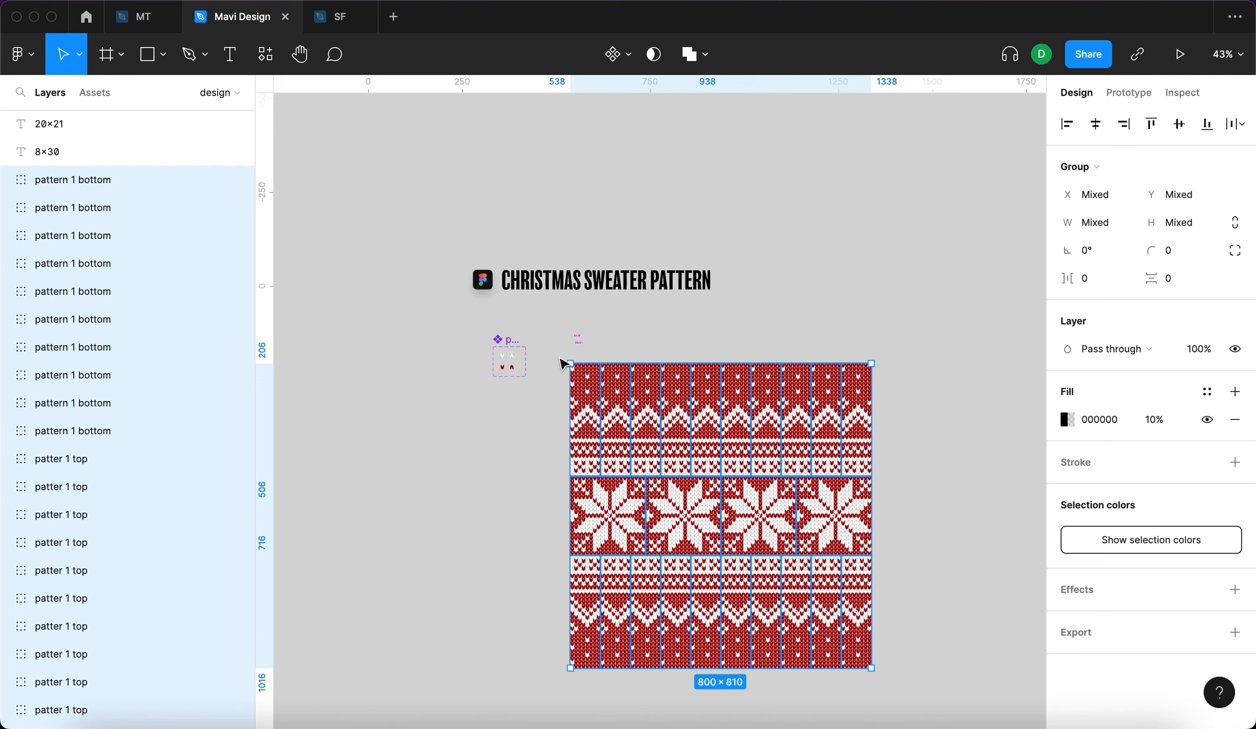
{"action": "key", "text": "alt+super+g"}
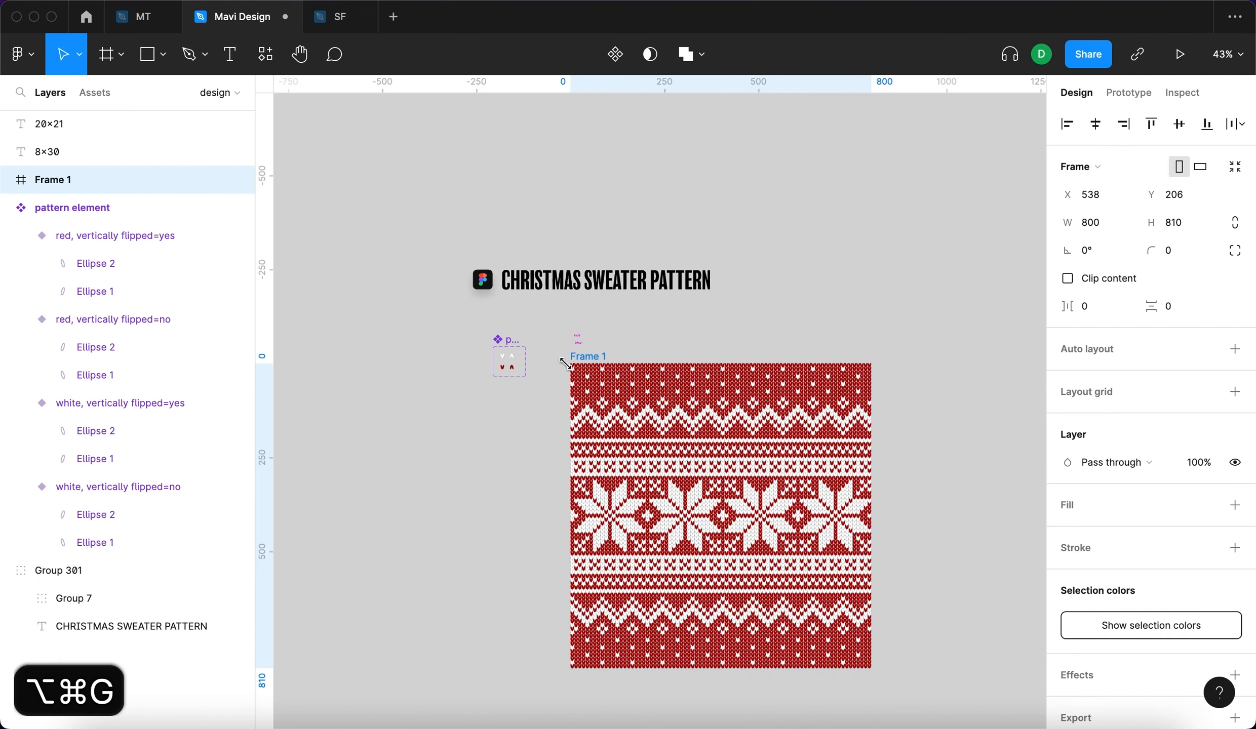
Rename the frame around the pattern as "christmas sweater pattern".
{"action": "key", "text": "super+r"}
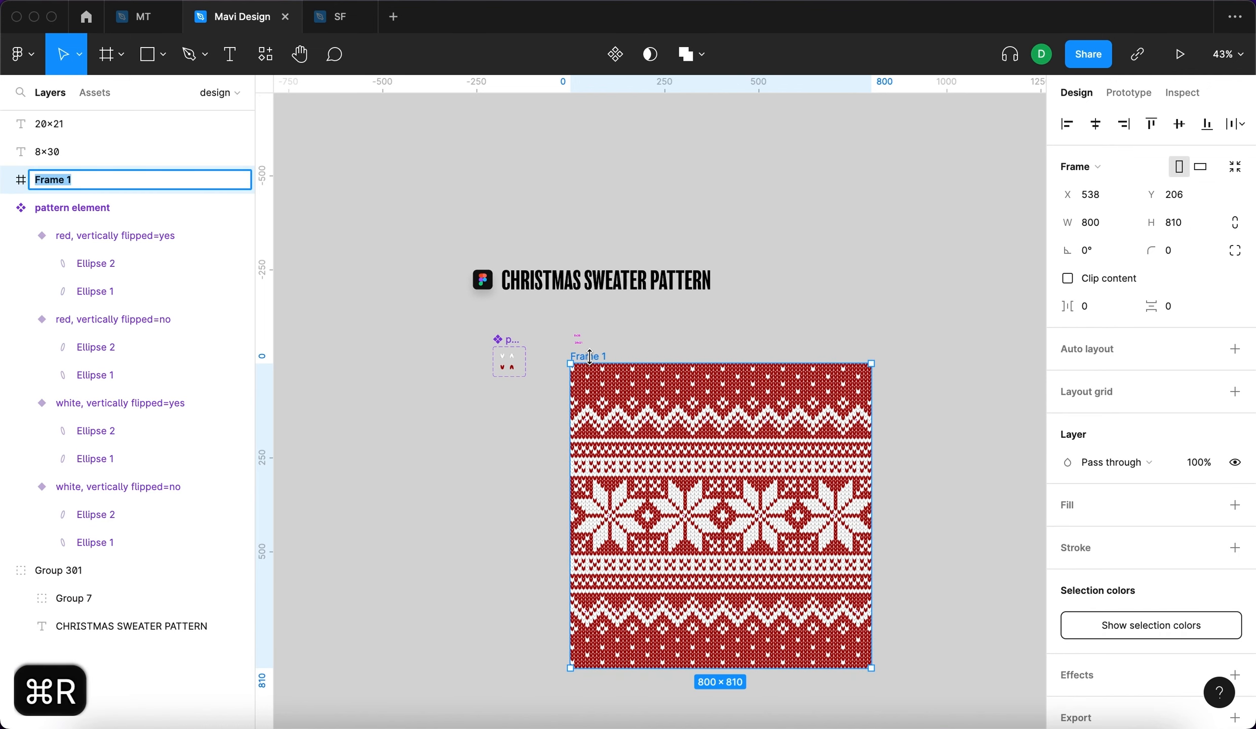
{"action": "type", "text": "christmas"}
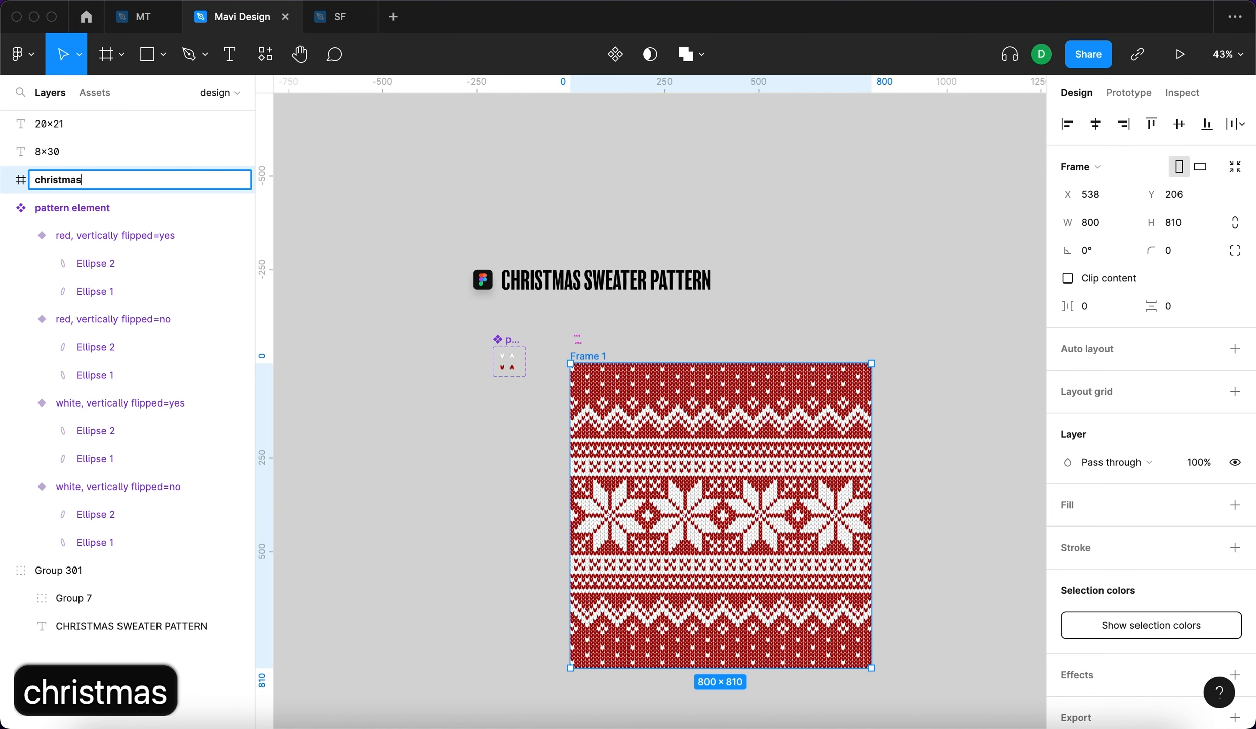
{"action": "type", "text": " sweater pattern"}
{"action": "key", "text": "Return"}
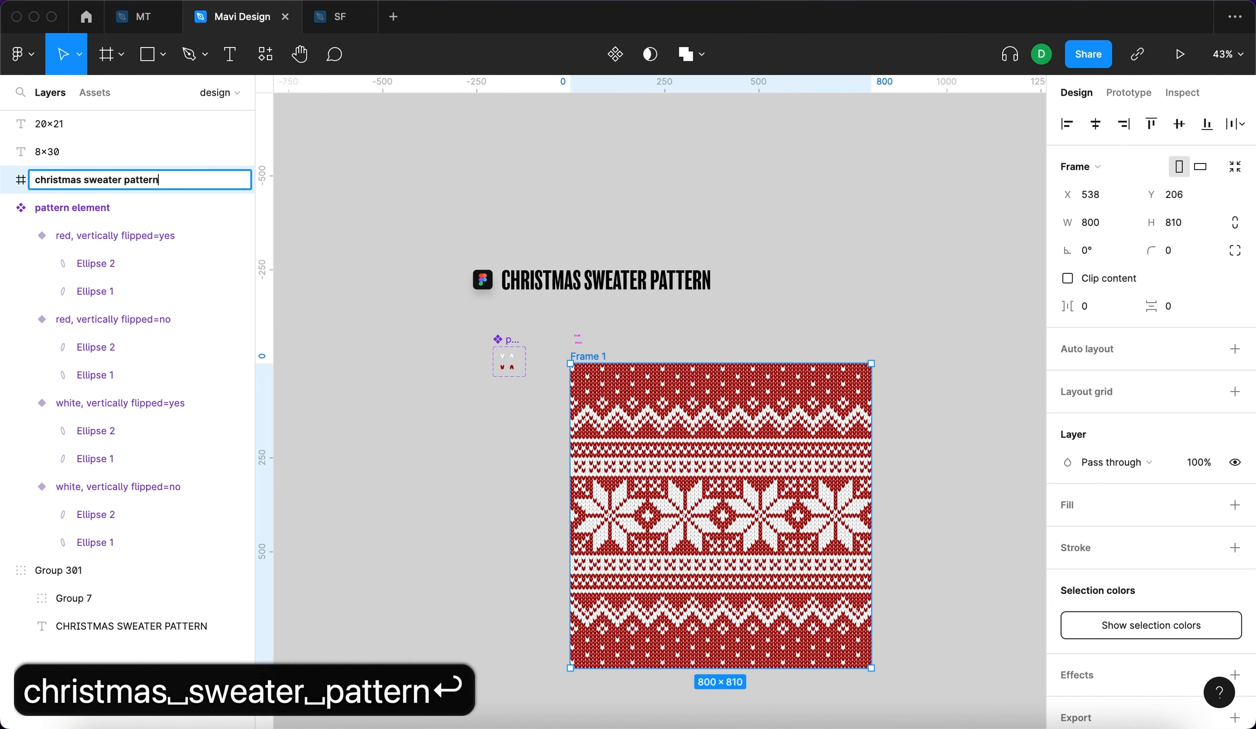
Move the 20x21 and 8x30 size labels beyond the pattern element set's left side and shift the pattern frame to X 461, Y 158.
{"action": "left_click_drag", "start_coordinate": [597, 330], "coordinate": [405, 349]}
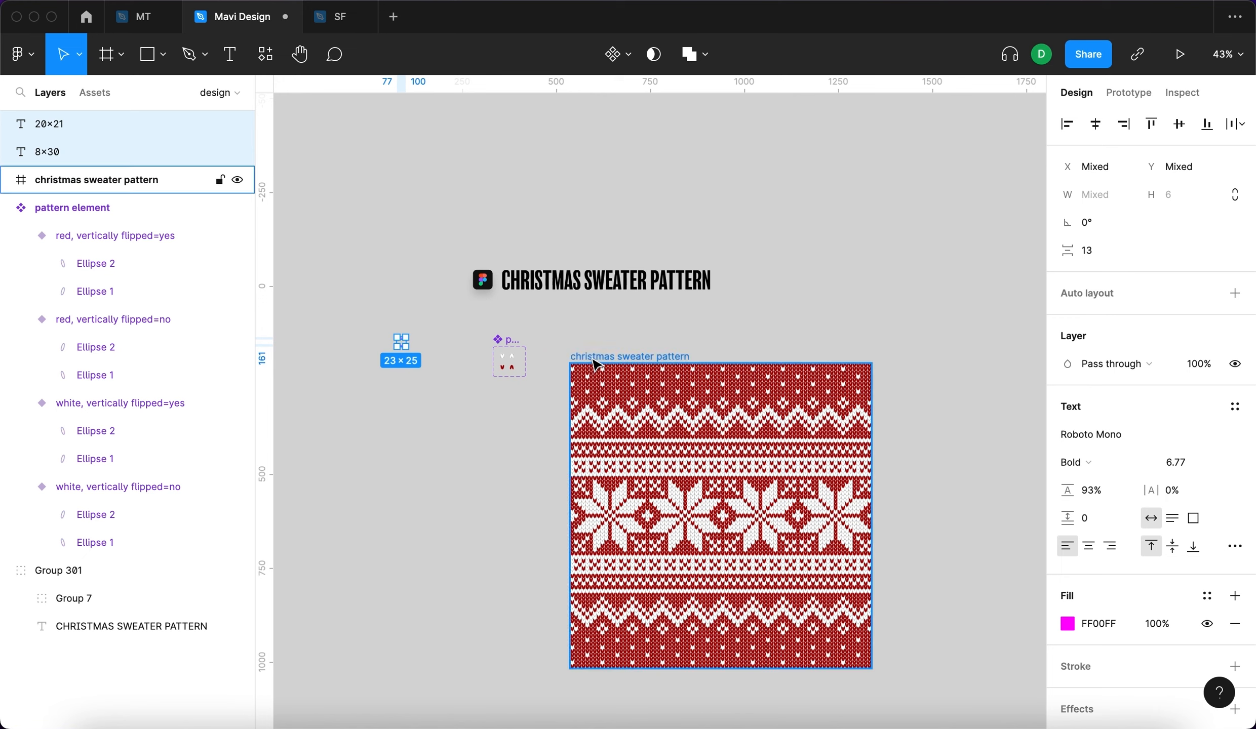
{"action": "mouse_move", "coordinate": [590, 360]}
{"action": "left_mouse_down"}
{"action": "mouse_move", "coordinate": [547, 328]}
{"action": "mouse_move", "coordinate": [573, 346]}
{"action": "left_mouse_up"}
Remove the 10% black background fill from all four stitch variants in the pattern element set.
{"action": "scroll", "coordinate": [425, 385], "scroll_direction": "up", "scroll_amount": 10}
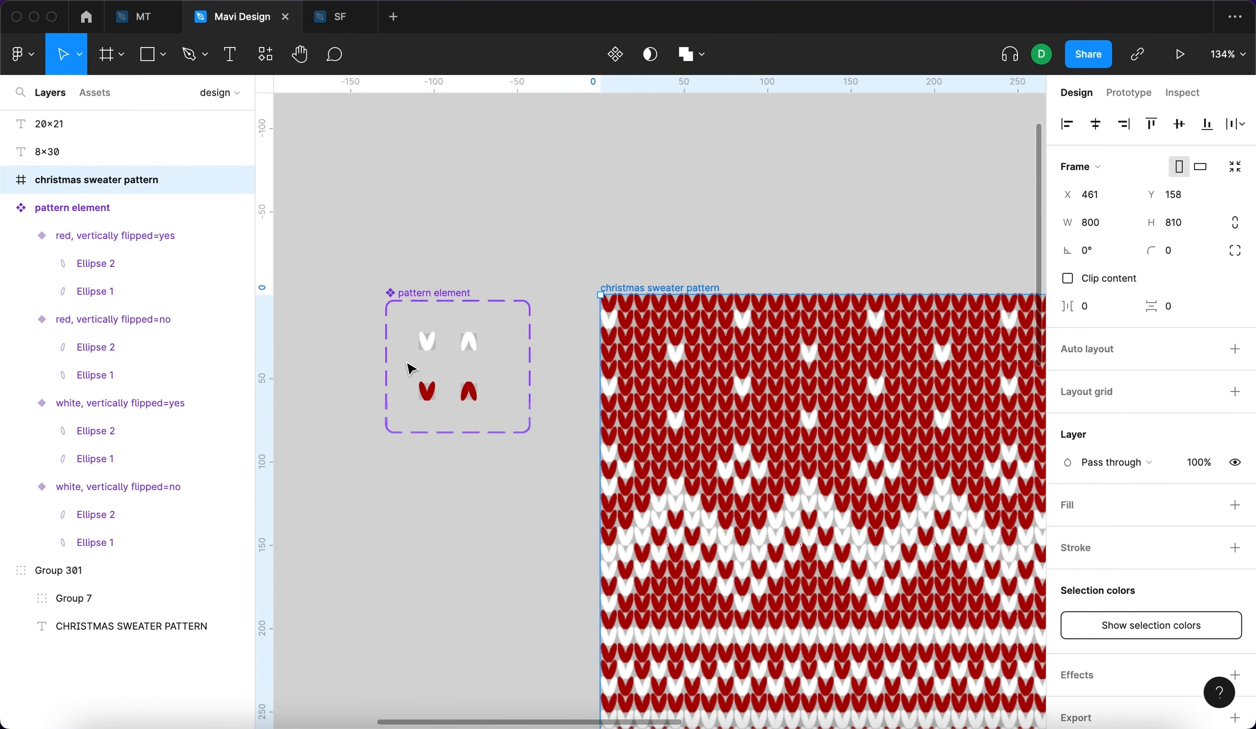
{"action": "left_click_drag", "start_coordinate": [560, 294], "coordinate": [415, 435]}
{"action": "scroll", "coordinate": [557, 355], "scroll_direction": "right", "scroll_amount": 3}
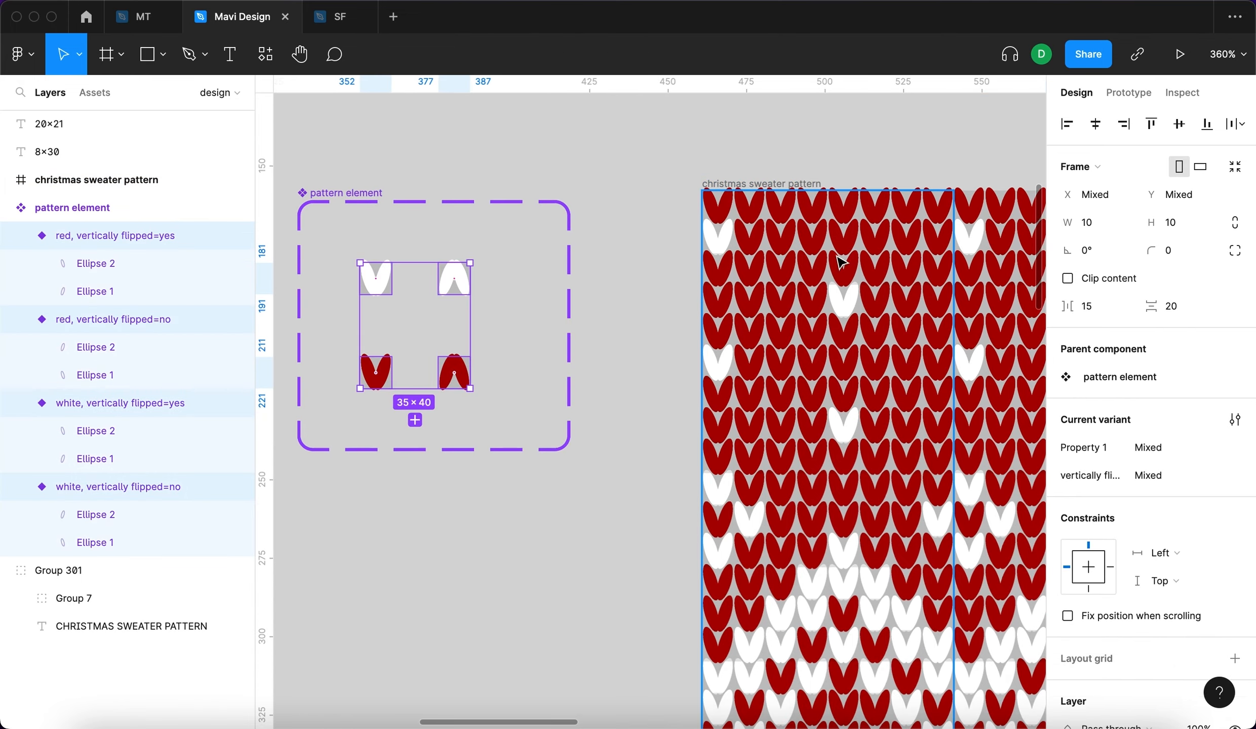
{"action": "scroll", "coordinate": [735, 217], "scroll_direction": "up", "scroll_amount": 10}
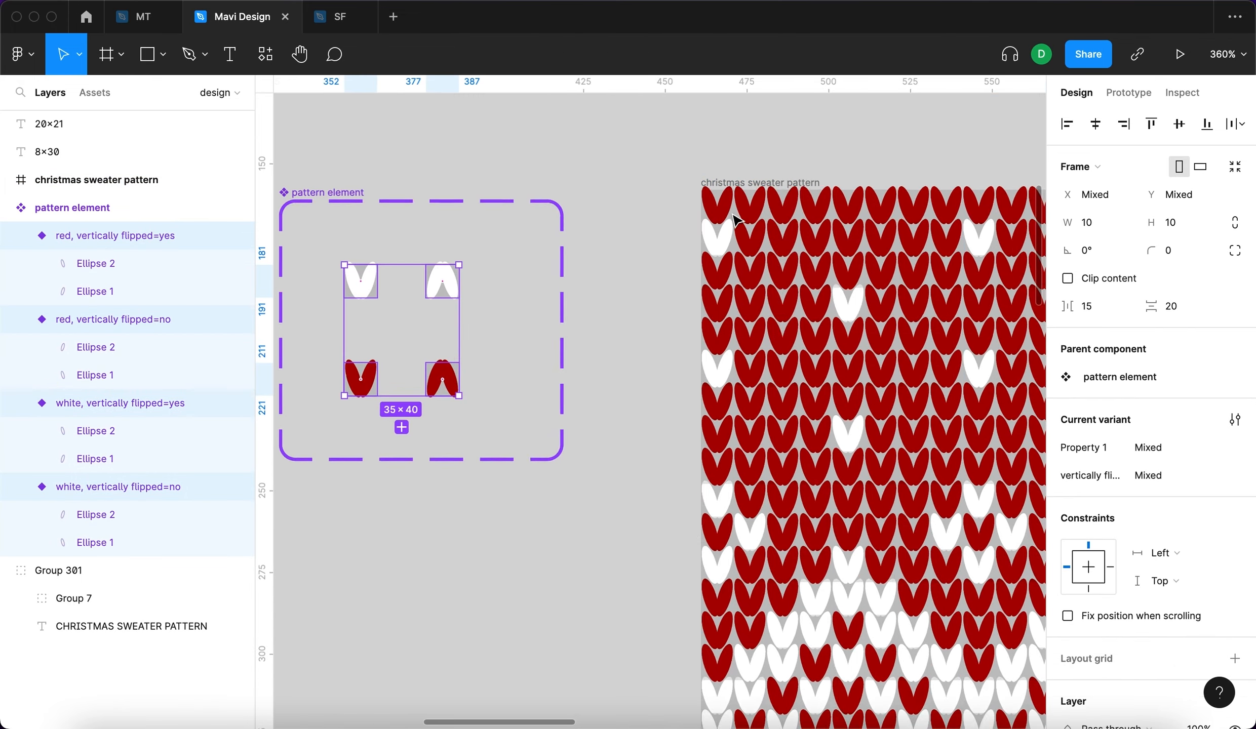
{"action": "scroll", "coordinate": [608, 240], "scroll_direction": "down", "scroll_amount": 10}
{"action": "scroll", "coordinate": [607, 316], "scroll_direction": "left", "scroll_amount": 2}
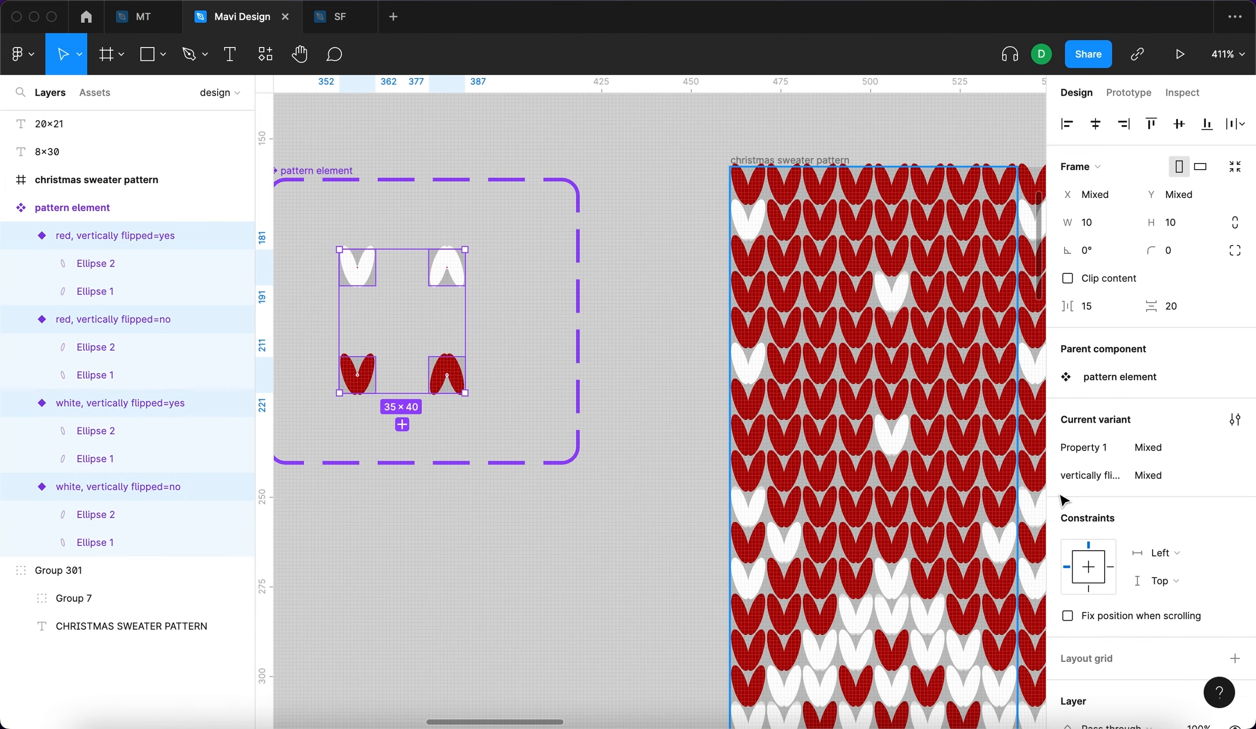
{"action": "scroll", "coordinate": [1089, 532], "scroll_direction": "down", "scroll_amount": 5}
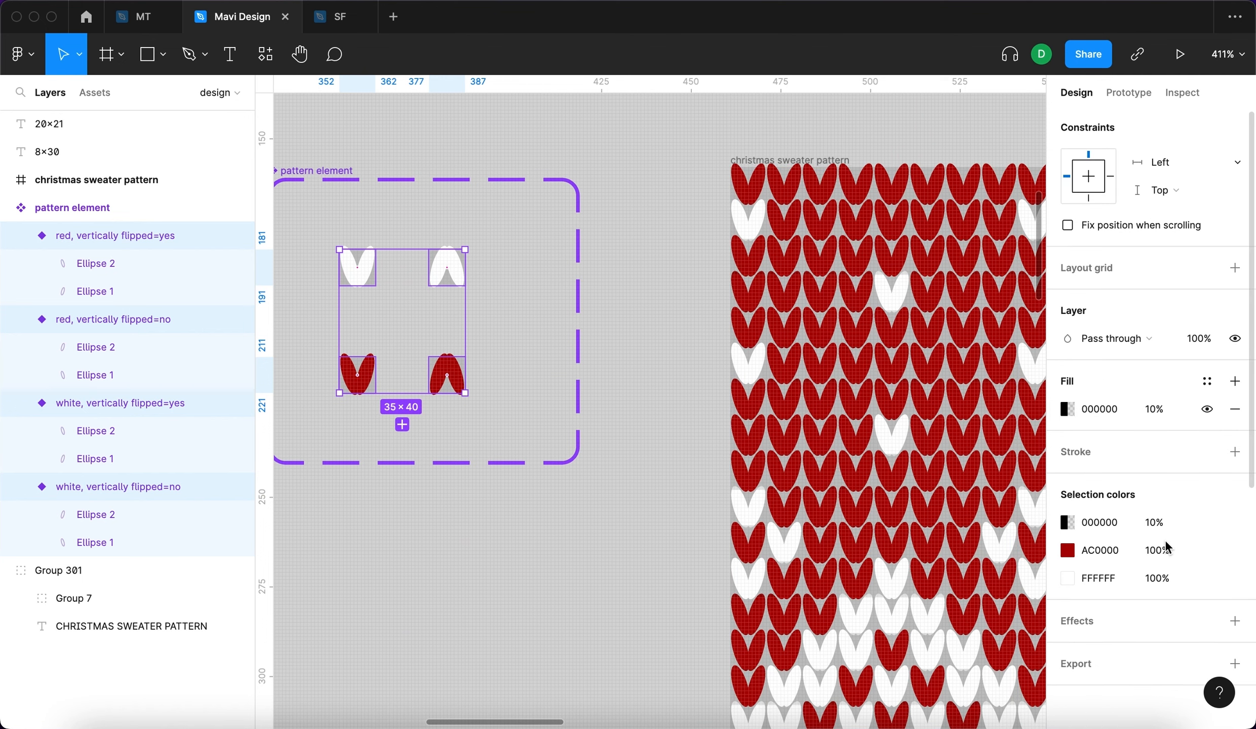
{"action": "left_click", "coordinate": [1234, 413]}
{"action": "left_click", "coordinate": [668, 385]}
Move the christmas sweater pattern frame slightly up and left to X 457, Y 143.
{"action": "scroll", "coordinate": [723, 344], "scroll_direction": "down", "scroll_amount": 3}
{"action": "scroll", "coordinate": [645, 424], "scroll_direction": "down", "scroll_amount": 8}
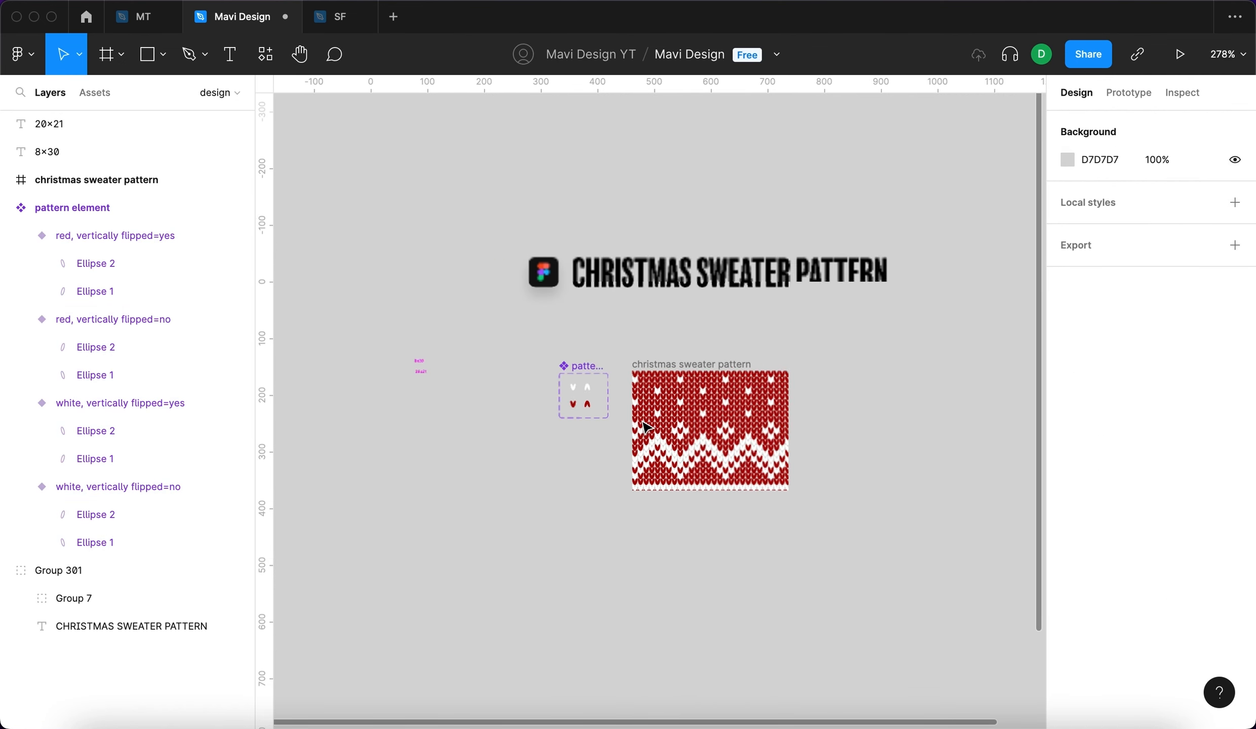
{"action": "scroll", "coordinate": [760, 501], "scroll_direction": "down", "scroll_amount": 5}
{"action": "scroll", "coordinate": [759, 501], "scroll_direction": "right", "scroll_amount": 4}
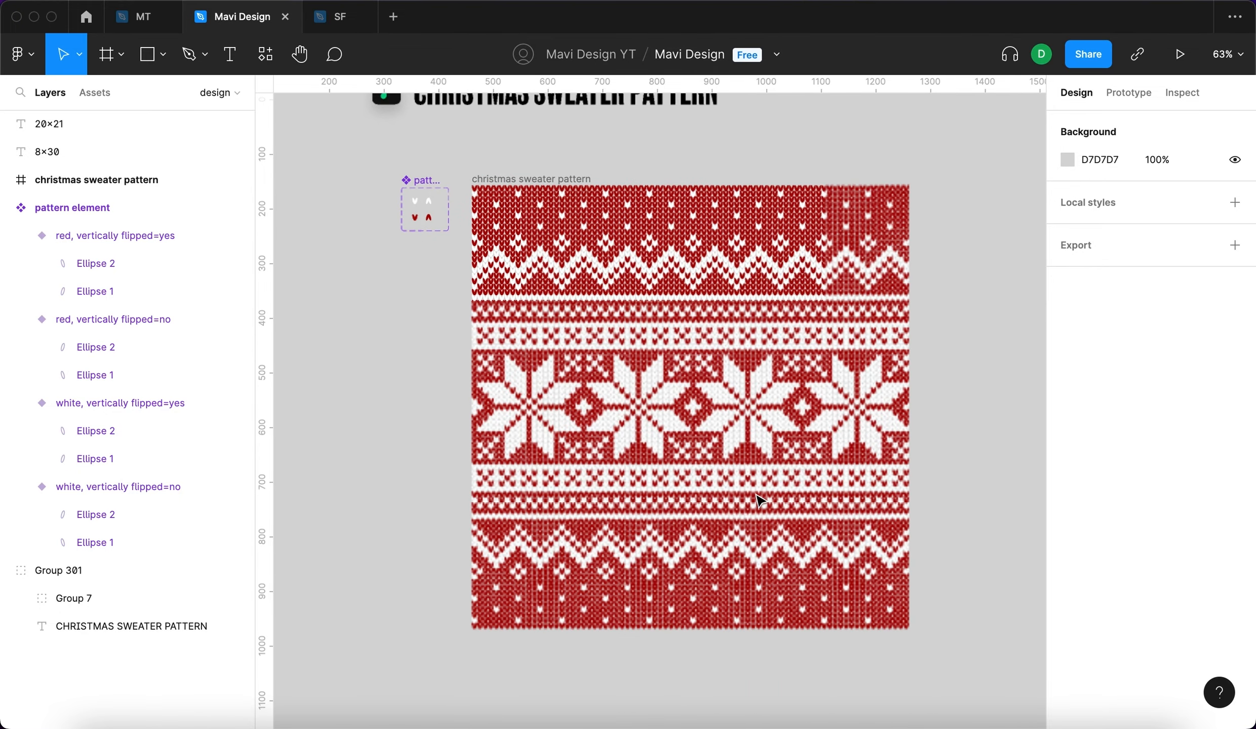
{"action": "scroll", "coordinate": [921, 457], "scroll_direction": "up", "scroll_amount": 1}
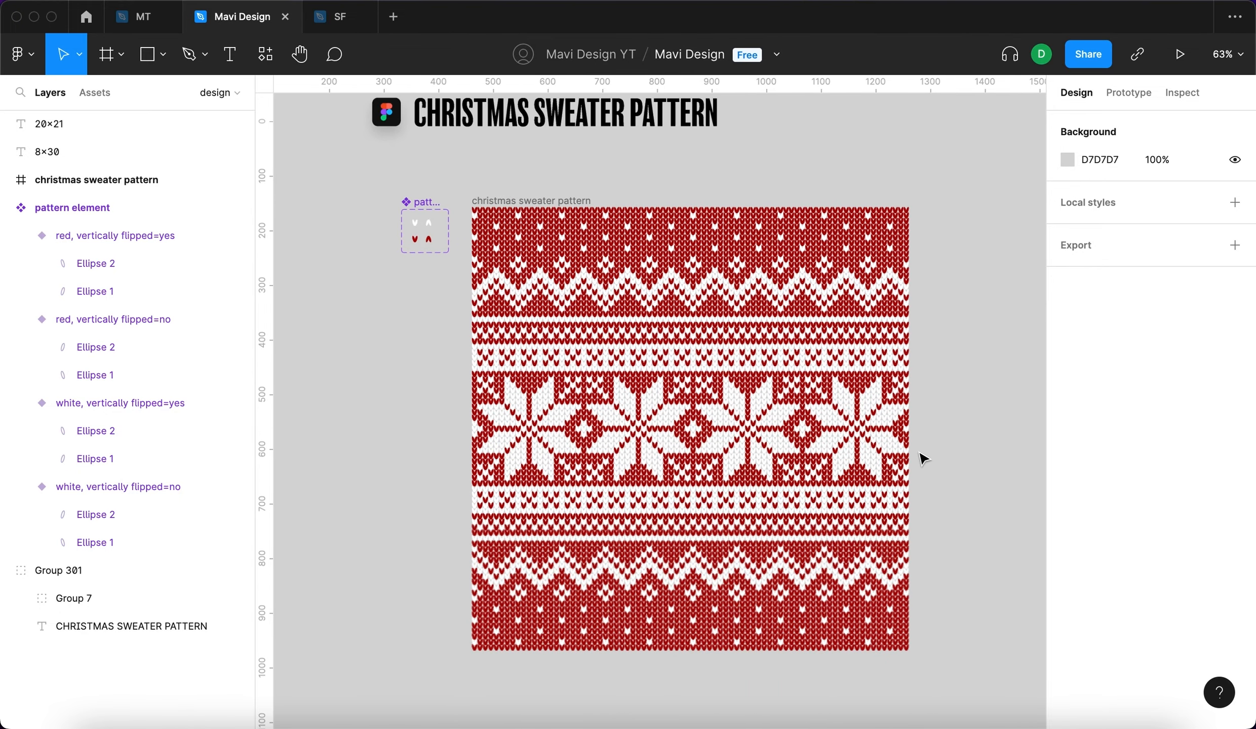
{"action": "scroll", "coordinate": [427, 171], "scroll_direction": "up", "scroll_amount": 5}
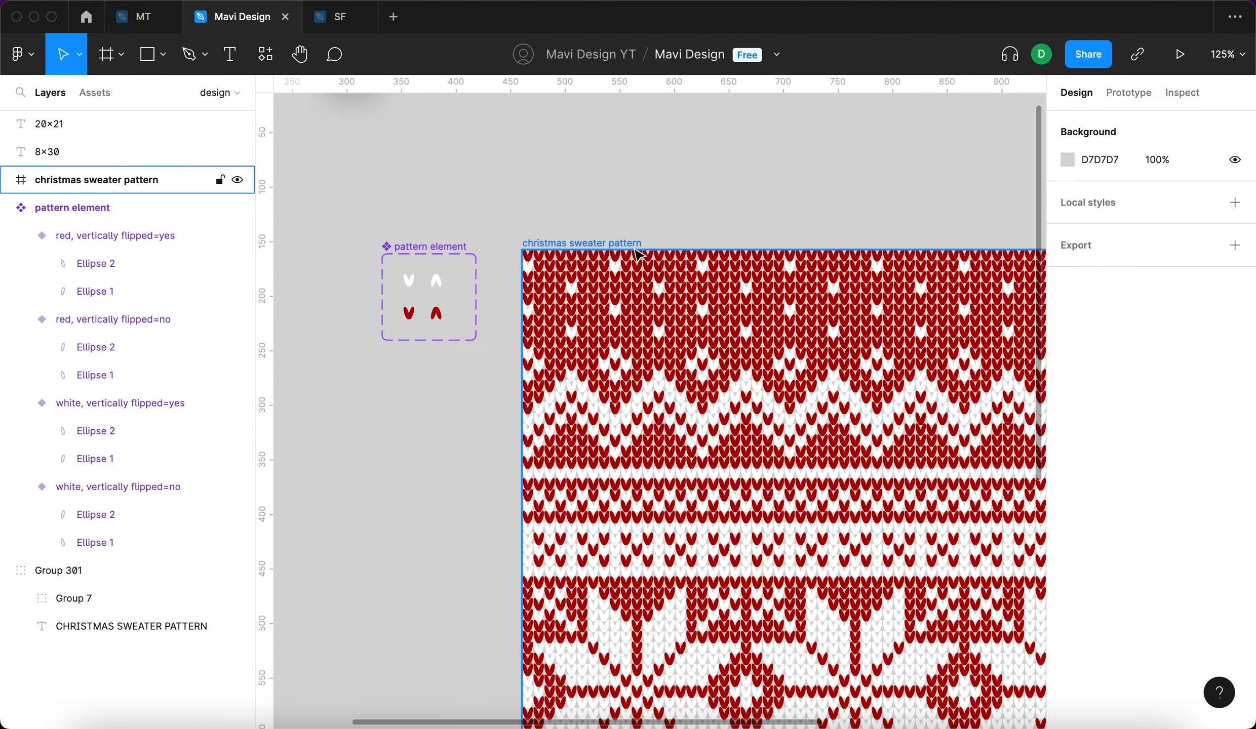
{"action": "left_click", "coordinate": [613, 244]}
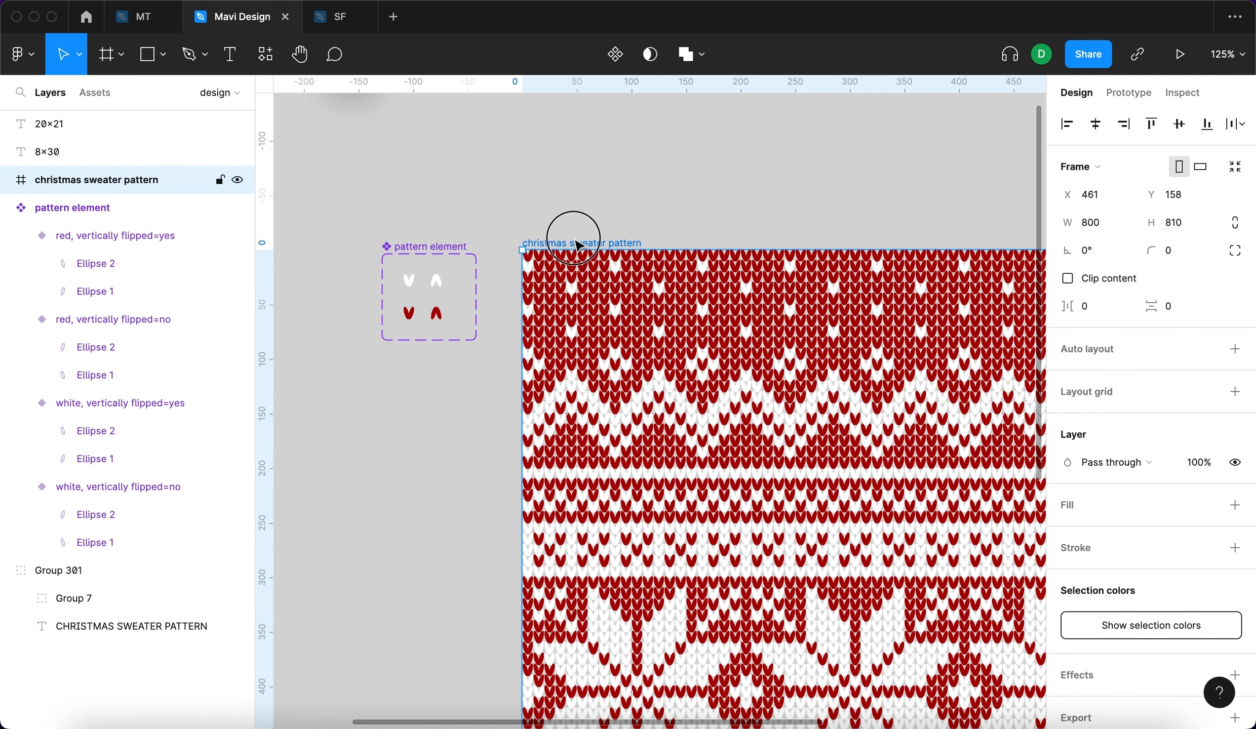
{"action": "left_click_drag", "start_coordinate": [578, 246], "coordinate": [573, 229]}
Give the christmas sweater pattern frame a solid dark red background fill behind the stitches.
{"action": "left_click", "coordinate": [1236, 506]}
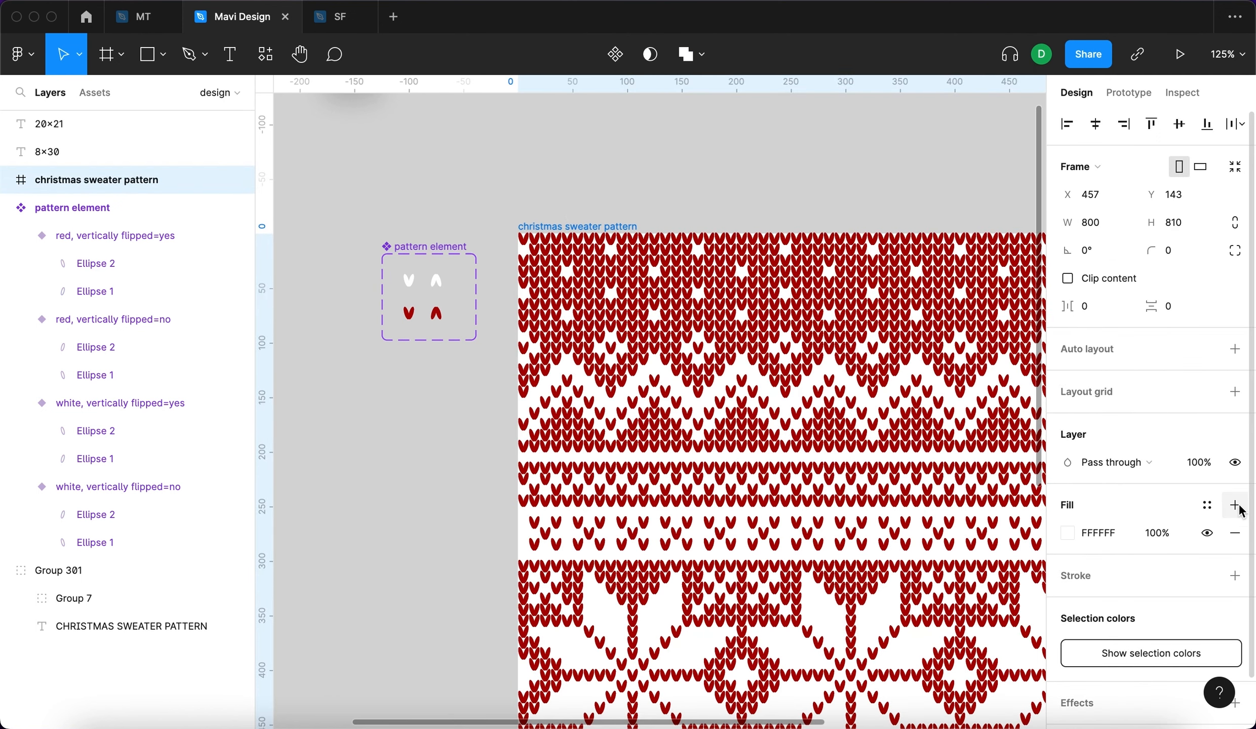
{"action": "left_click", "coordinate": [1066, 533]}
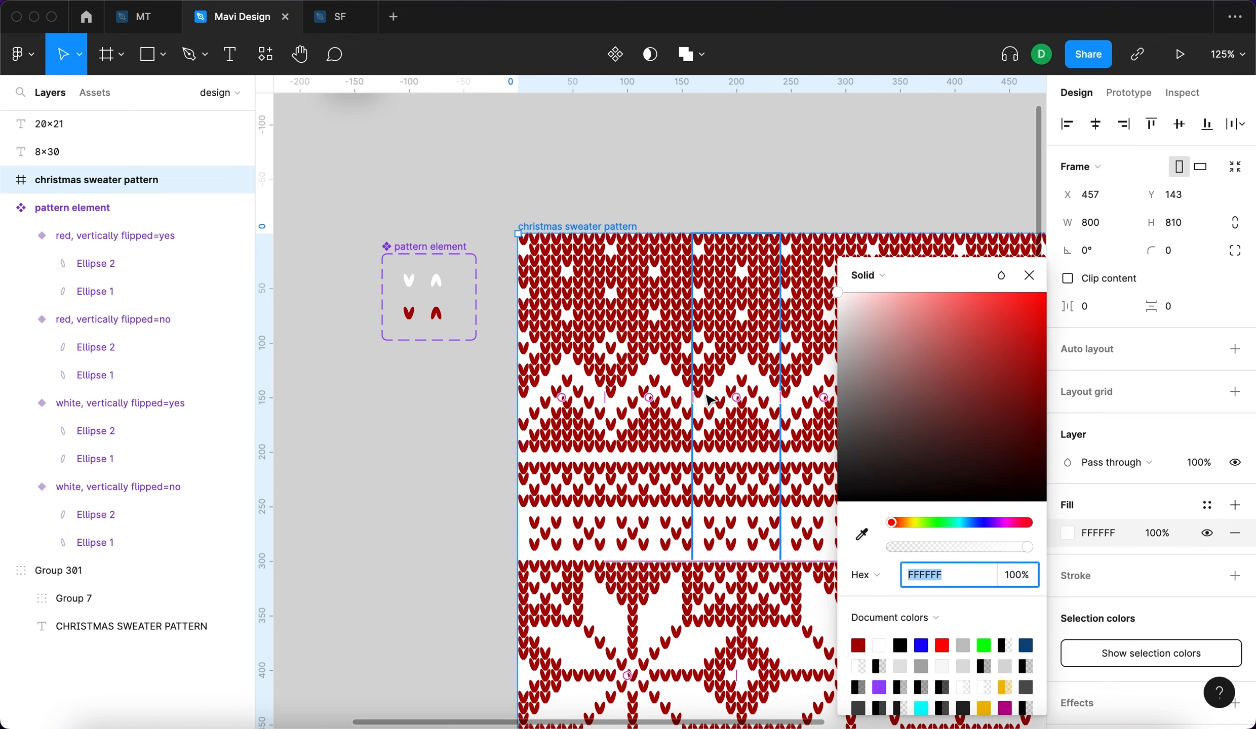
{"action": "scroll", "coordinate": [709, 400], "scroll_direction": "right", "scroll_amount": 2}
{"action": "left_click_drag", "start_coordinate": [1028, 374], "coordinate": [1061, 455]}
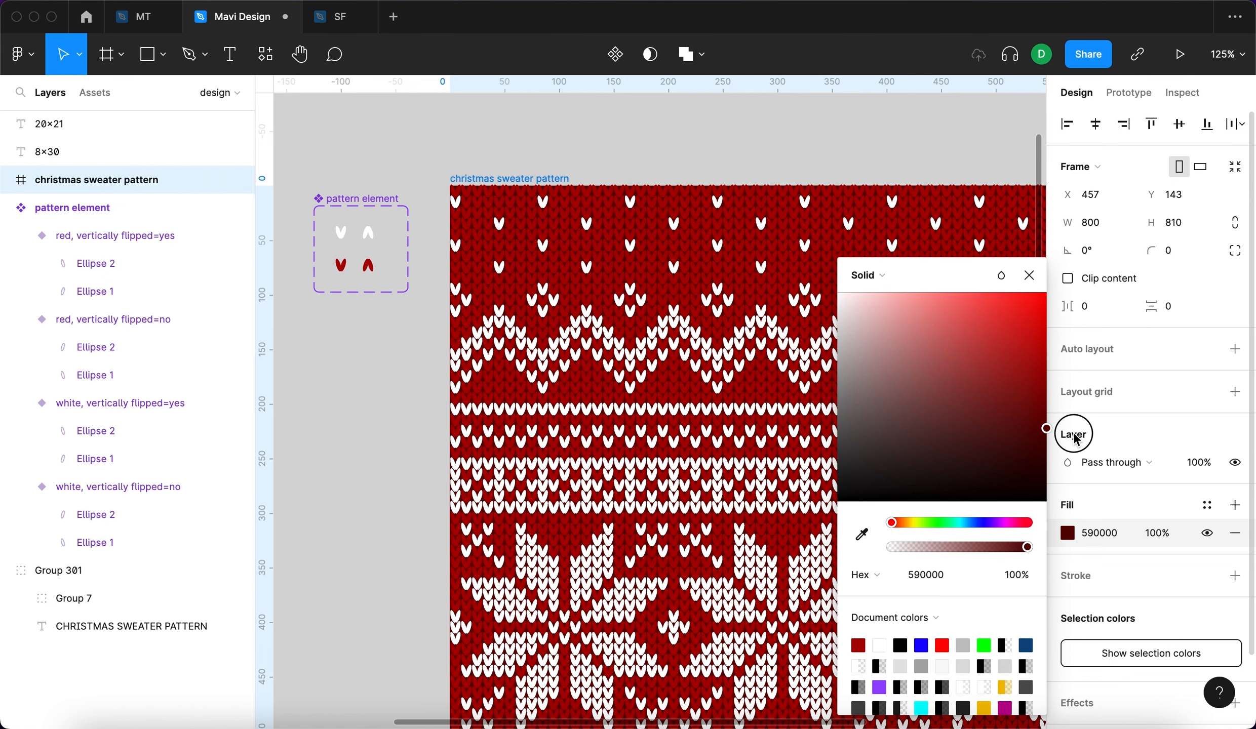
{"action": "left_click_drag", "start_coordinate": [1073, 444], "coordinate": [1073, 446]}
{"action": "left_click", "coordinate": [401, 389]}
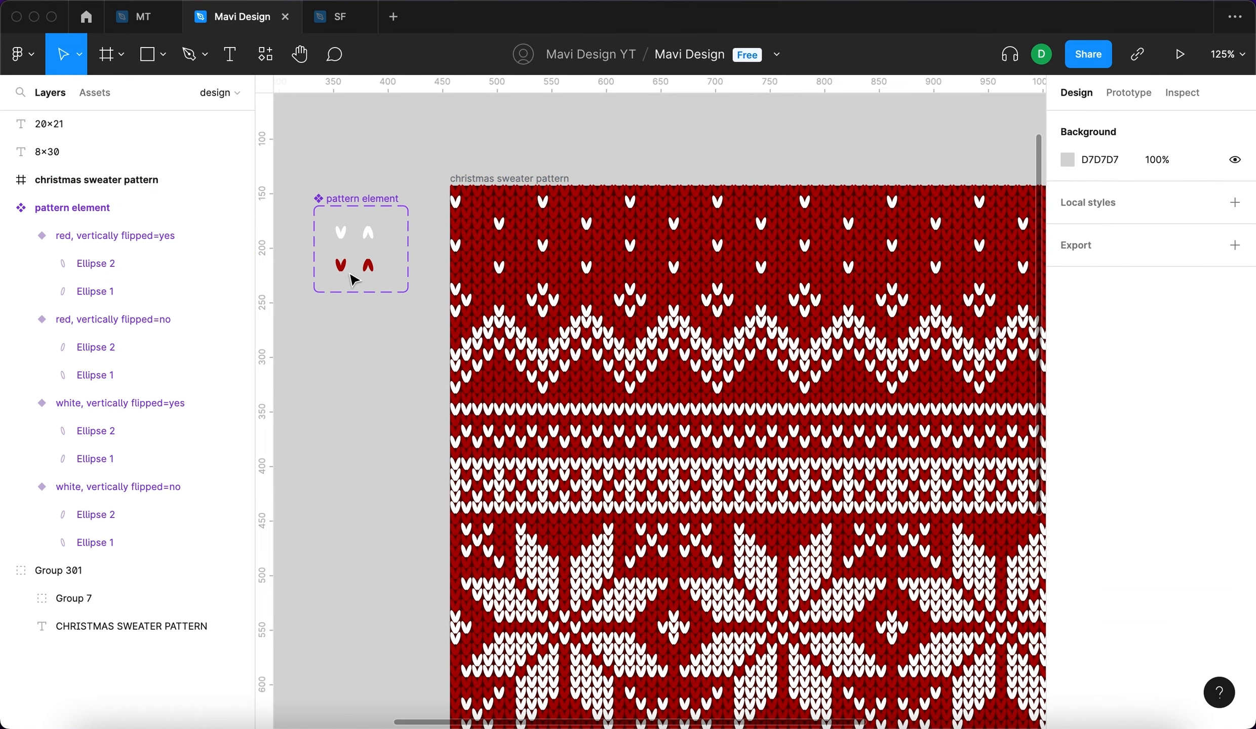
Brighten the red colour of both red stitch variants to B80000.
{"action": "left_click", "coordinate": [343, 274]}
{"action": "left_click", "coordinate": [368, 265], "text": "shift"}
{"action": "scroll", "coordinate": [1149, 455], "scroll_direction": "down", "scroll_amount": 5}
{"action": "left_click", "coordinate": [1066, 579]}
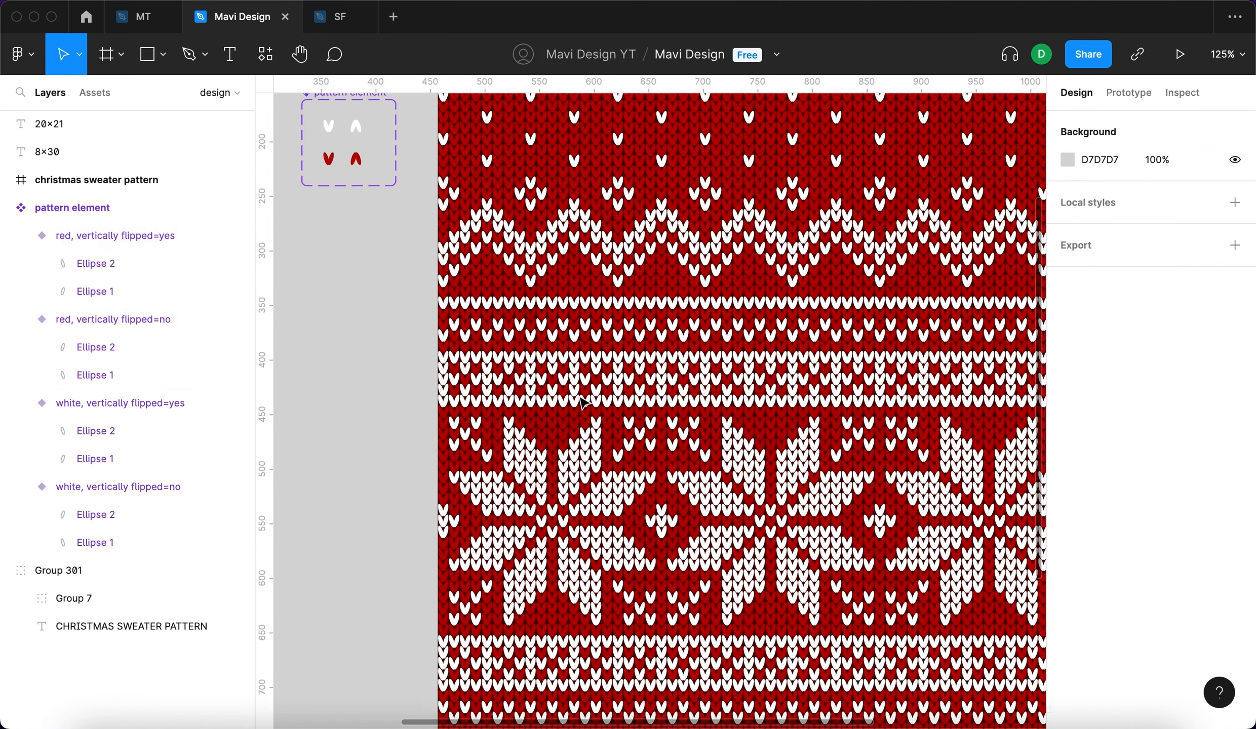
Examine the recoloured sweater pattern and the four stitch variants at different zoom levels.
{"action": "scroll", "coordinate": [579, 397], "scroll_direction": "right", "scroll_amount": 3}
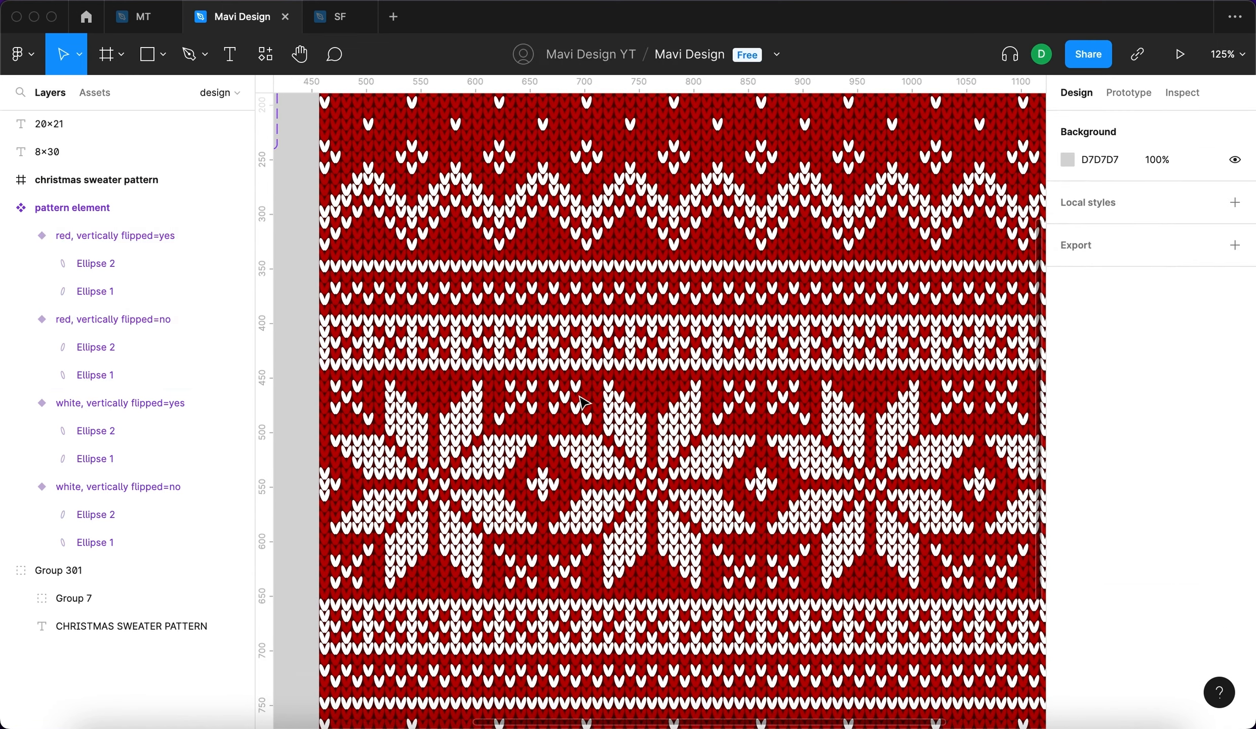
{"action": "scroll", "coordinate": [579, 397], "scroll_direction": "down", "scroll_amount": 5}
{"action": "scroll", "coordinate": [427, 302], "scroll_direction": "up", "scroll_amount": 15}
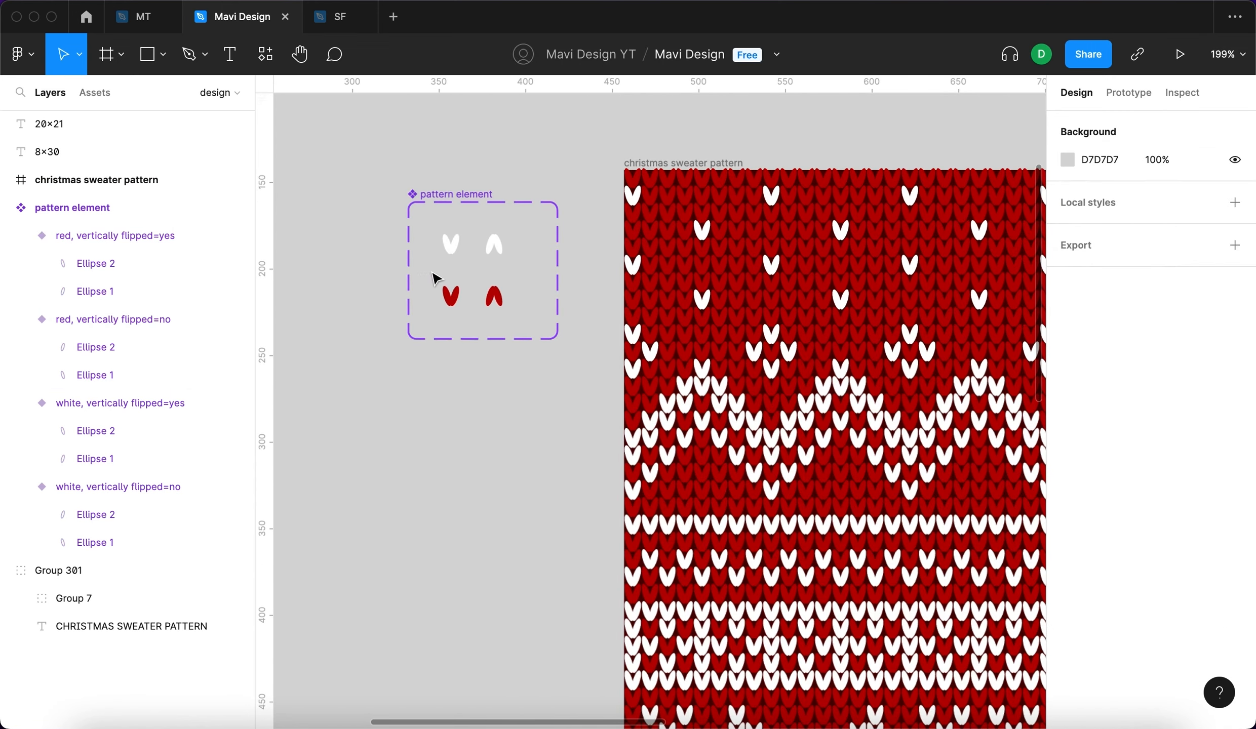
{"action": "scroll", "coordinate": [477, 294], "scroll_direction": "up", "scroll_amount": 5}
{"action": "scroll", "coordinate": [611, 306], "scroll_direction": "down", "scroll_amount": 4}
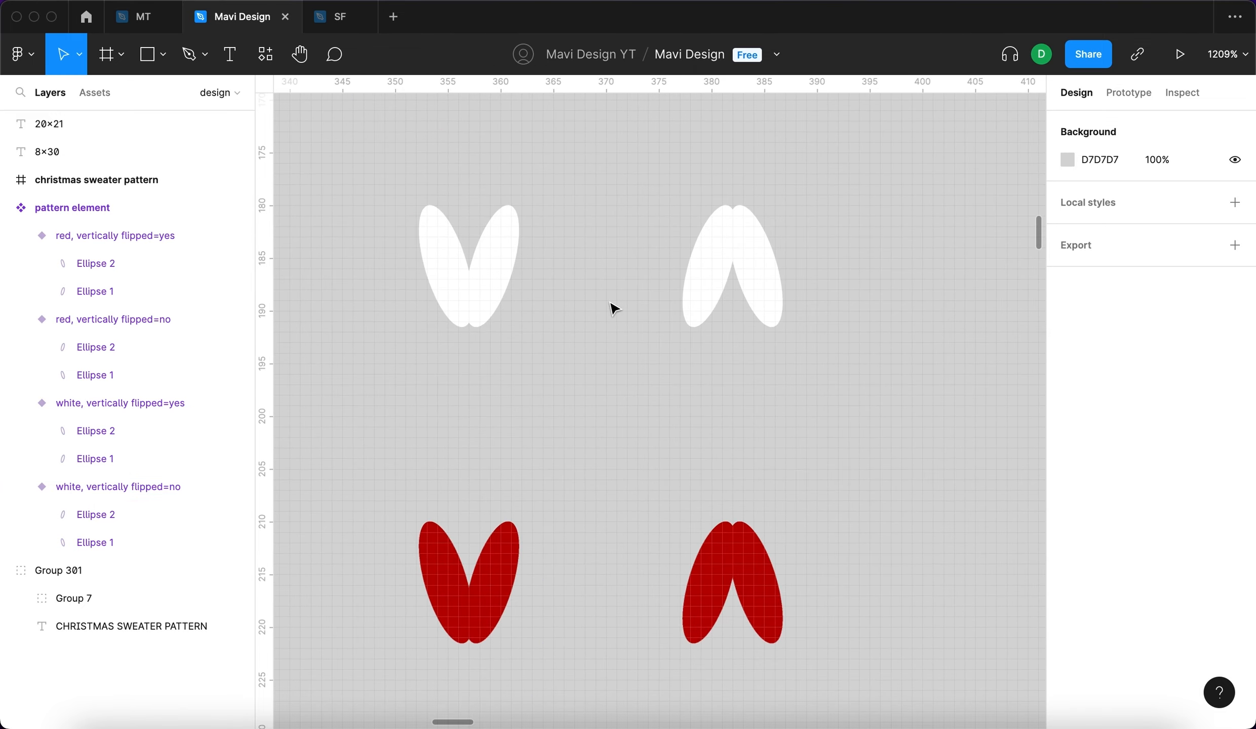
{"action": "scroll", "coordinate": [633, 325], "scroll_direction": "down", "scroll_amount": 3}
{"action": "scroll", "coordinate": [636, 327], "scroll_direction": "down", "scroll_amount": 5}
{"action": "scroll", "coordinate": [516, 354], "scroll_direction": "right", "scroll_amount": 2}
{"action": "scroll", "coordinate": [516, 356], "scroll_direction": "up", "scroll_amount": 3}
{"action": "scroll", "coordinate": [516, 357], "scroll_direction": "down", "scroll_amount": 6}
Select the right-hand ellipse, Ellipse 2, inside the variant "red, vertically flipped=no".
{"action": "scroll", "coordinate": [496, 344], "scroll_direction": "up", "scroll_amount": 5}
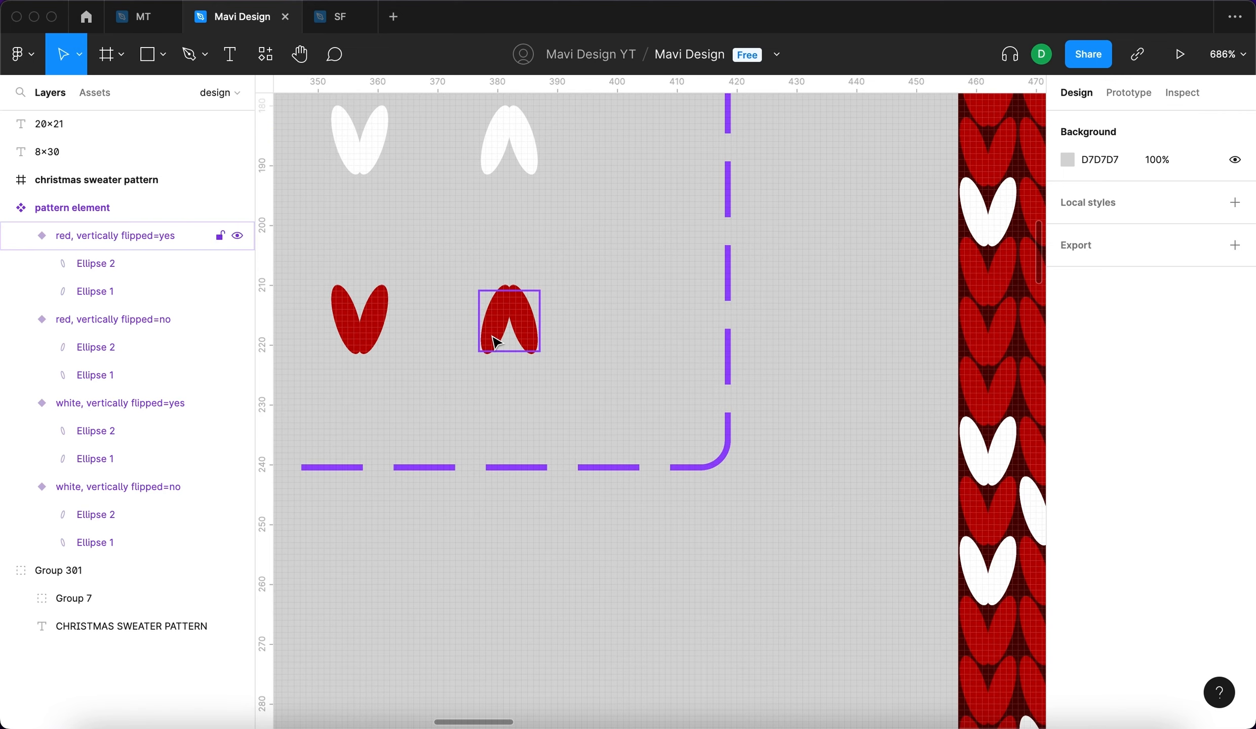
{"action": "left_click", "coordinate": [495, 332]}
{"action": "double_click", "coordinate": [367, 332]}
{"action": "scroll", "coordinate": [367, 332], "scroll_direction": "up", "scroll_amount": 2}
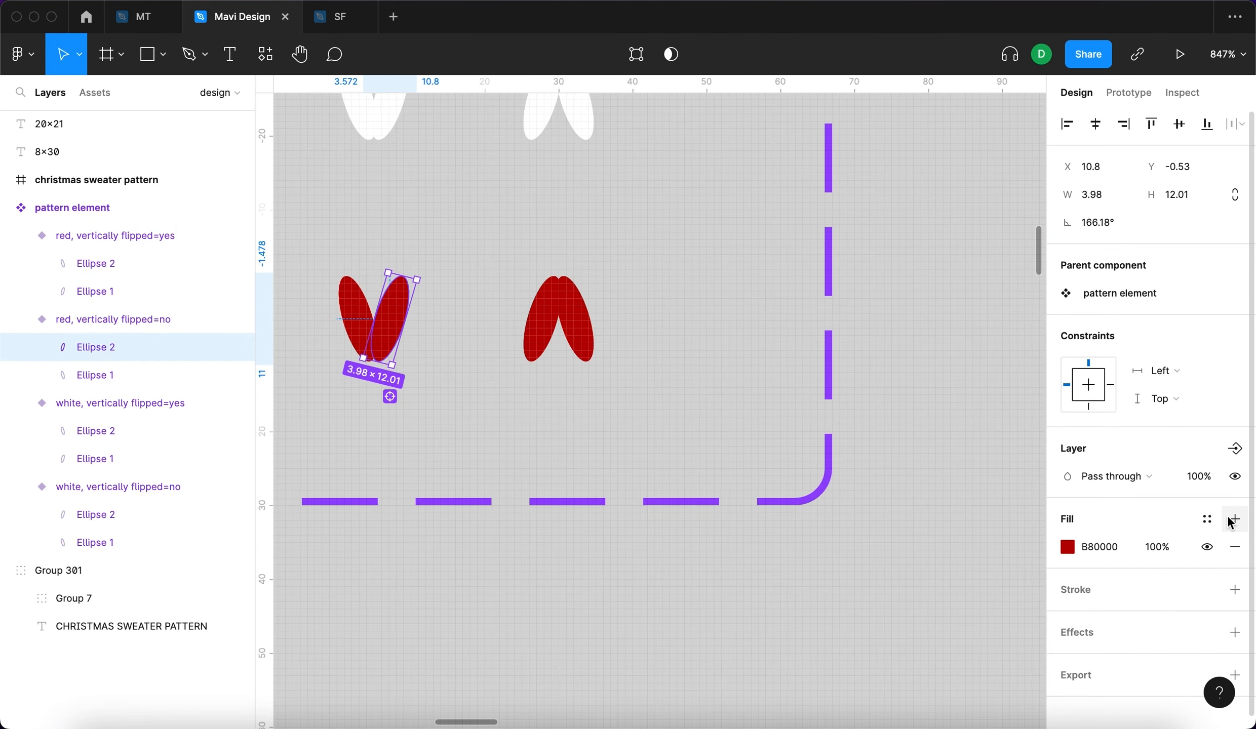
Try a second fill of 000000 at 20% over the selected ellipse, check it in the pattern, and remove it.
{"action": "left_click", "coordinate": [1235, 519]}
{"action": "scroll", "coordinate": [798, 380], "scroll_direction": "down", "scroll_amount": 5}
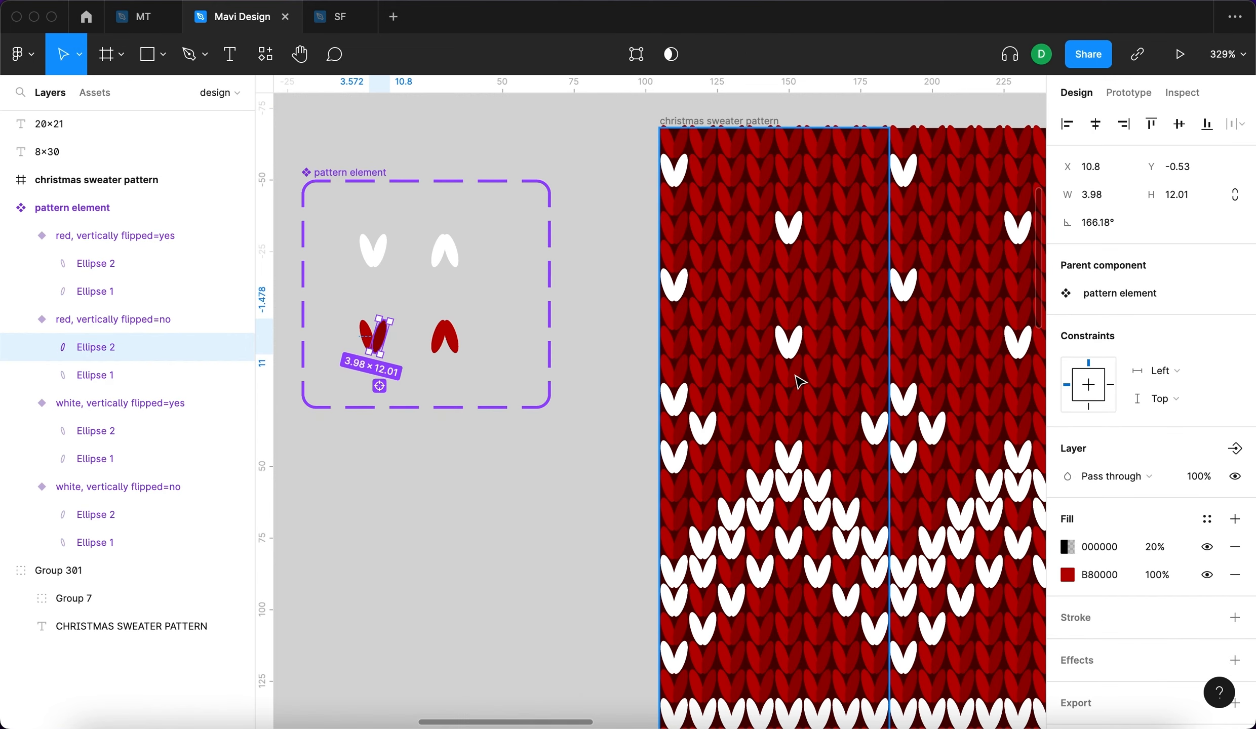
{"action": "scroll", "coordinate": [602, 348], "scroll_direction": "up", "scroll_amount": 10}
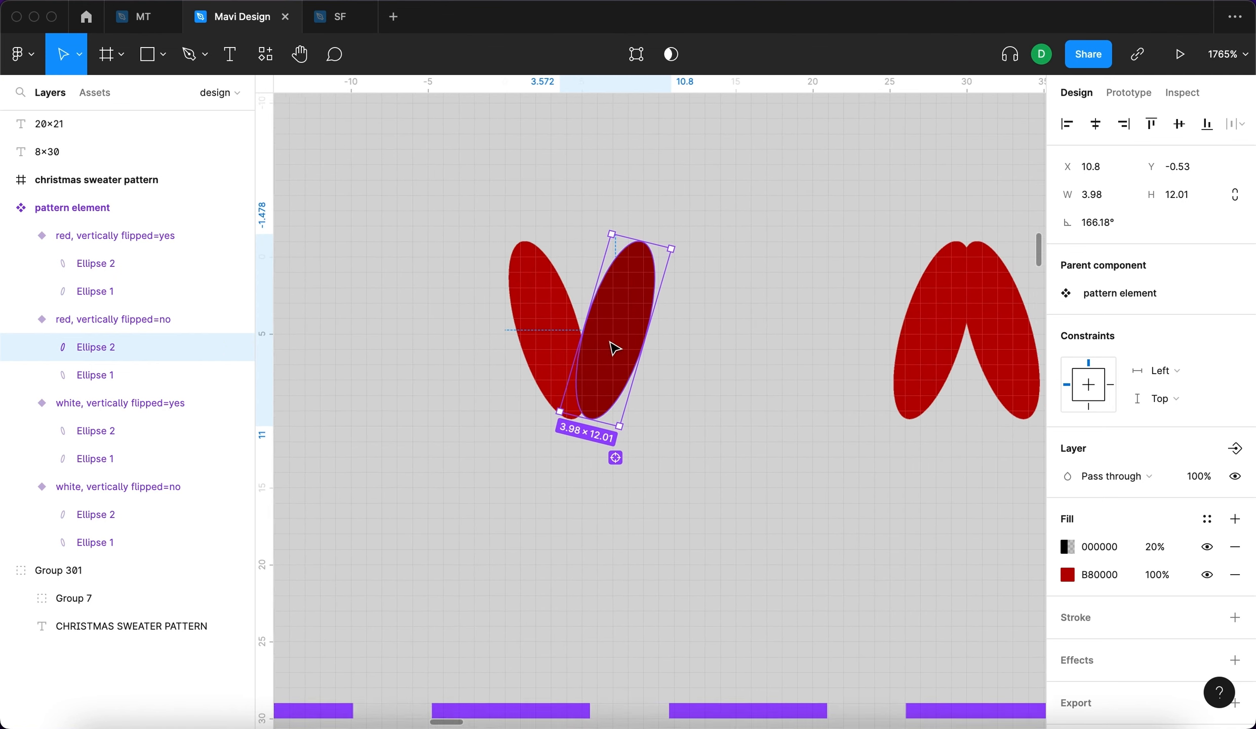
{"action": "scroll", "coordinate": [614, 349], "scroll_direction": "right", "scroll_amount": 2}
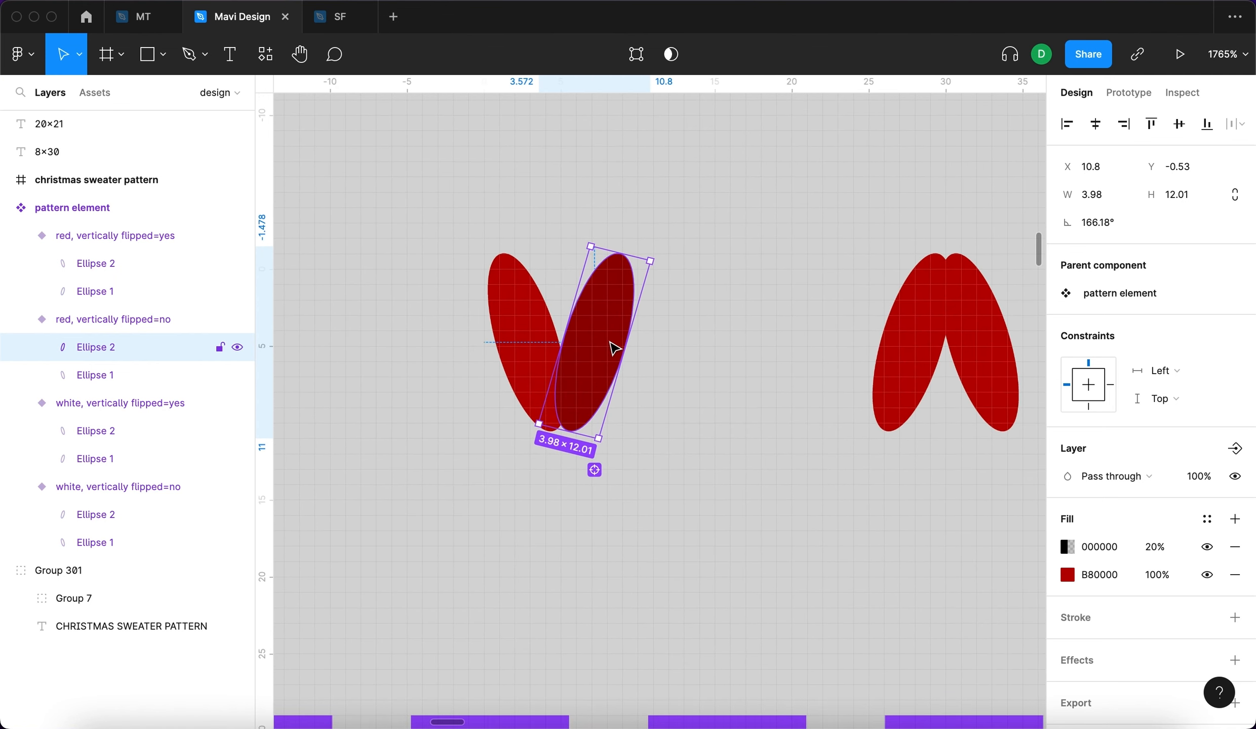
{"action": "left_click", "coordinate": [1235, 547]}
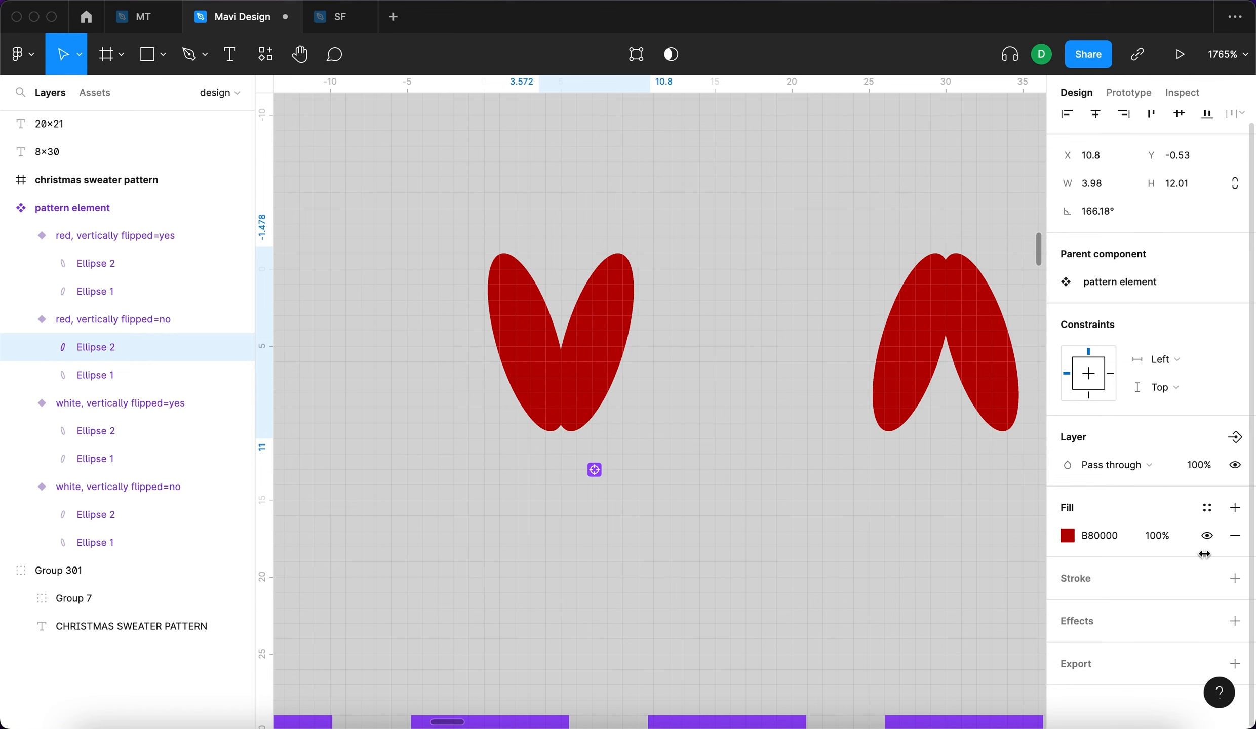
Add an inner shadow effect to the right-hand ellipse of the upright red stitch and open its settings.
{"action": "left_click", "coordinate": [1235, 621]}
{"action": "left_click", "coordinate": [1132, 648]}
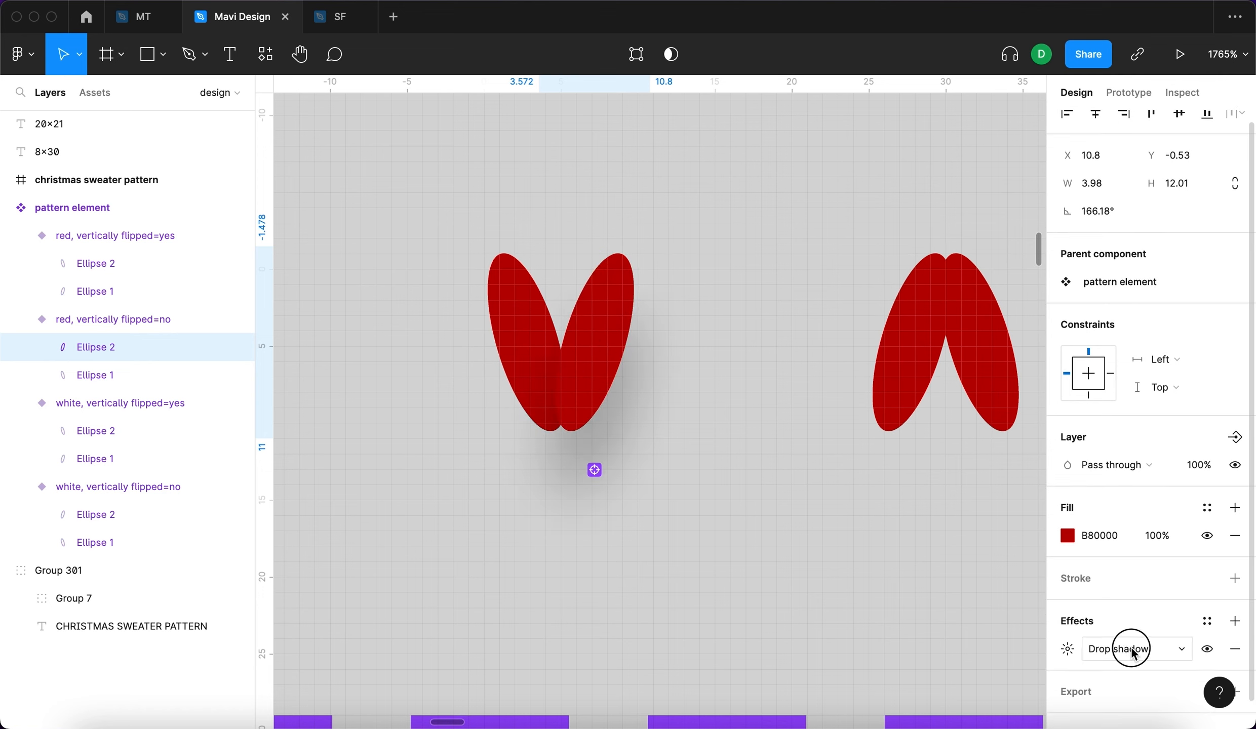
{"action": "left_click", "coordinate": [1141, 631]}
{"action": "left_click", "coordinate": [1068, 649]}
Set the inner shadow's Y offset to 2 and its blur to 0.
{"action": "left_click", "coordinate": [876, 666]}
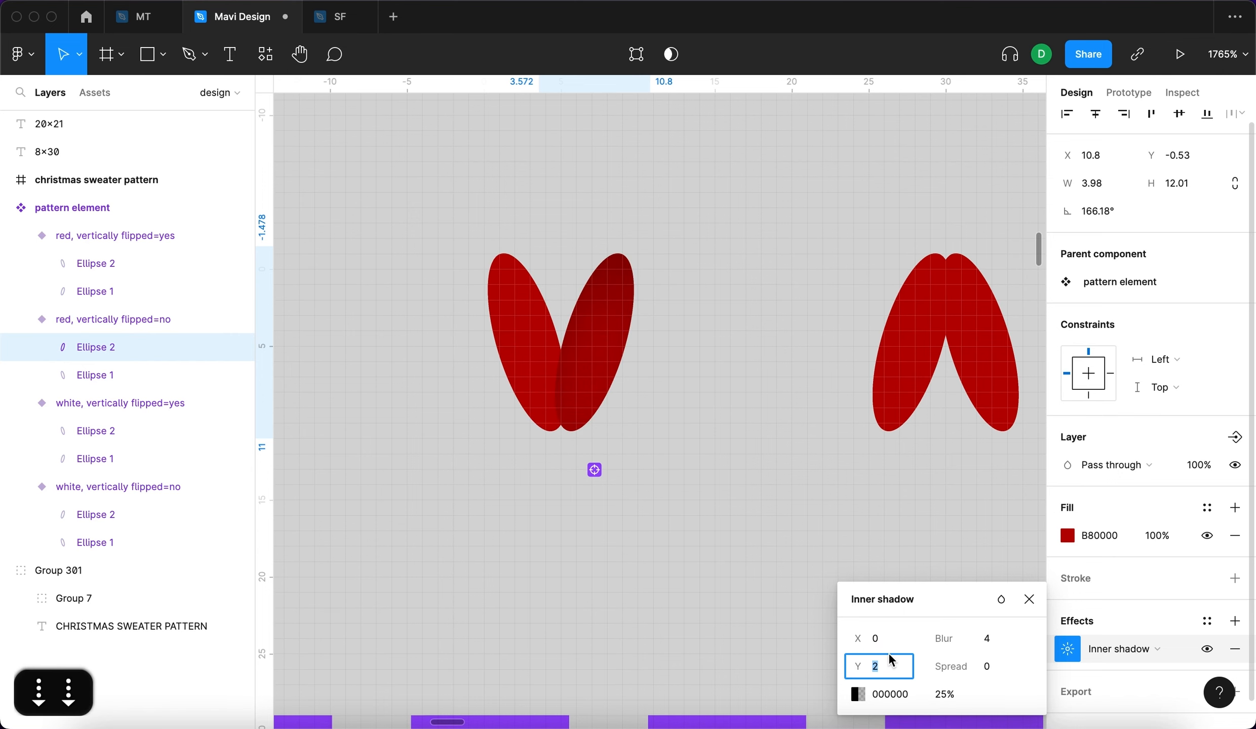
{"action": "left_click", "coordinate": [985, 639]}
{"action": "key", "text": "Down"}
{"action": "key", "text": "Down"}
{"action": "key", "text": "Down"}
{"action": "key", "text": "Down"}
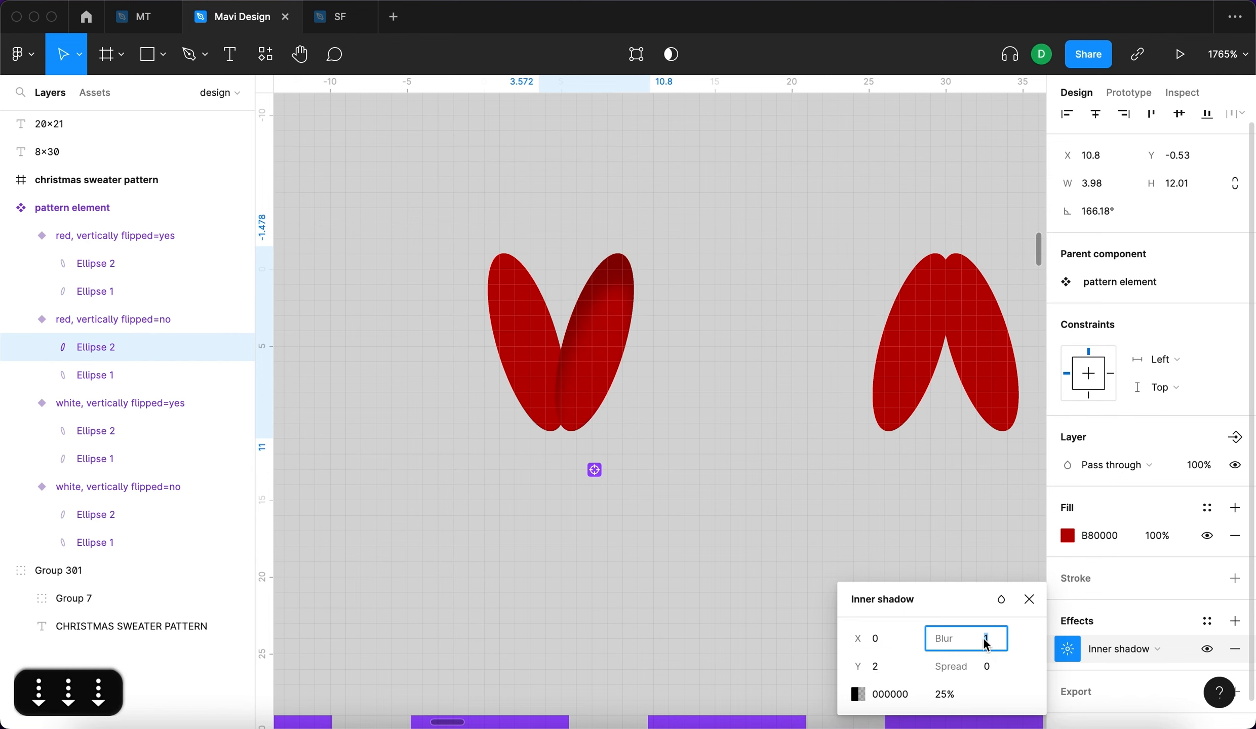
Examine how the inner shadow shades the red stitches across the sweater pattern.
{"action": "scroll", "coordinate": [777, 508], "scroll_direction": "down", "scroll_amount": 5}
{"action": "scroll", "coordinate": [778, 508], "scroll_direction": "right", "scroll_amount": 4}
{"action": "scroll", "coordinate": [777, 508], "scroll_direction": "right", "scroll_amount": 9}
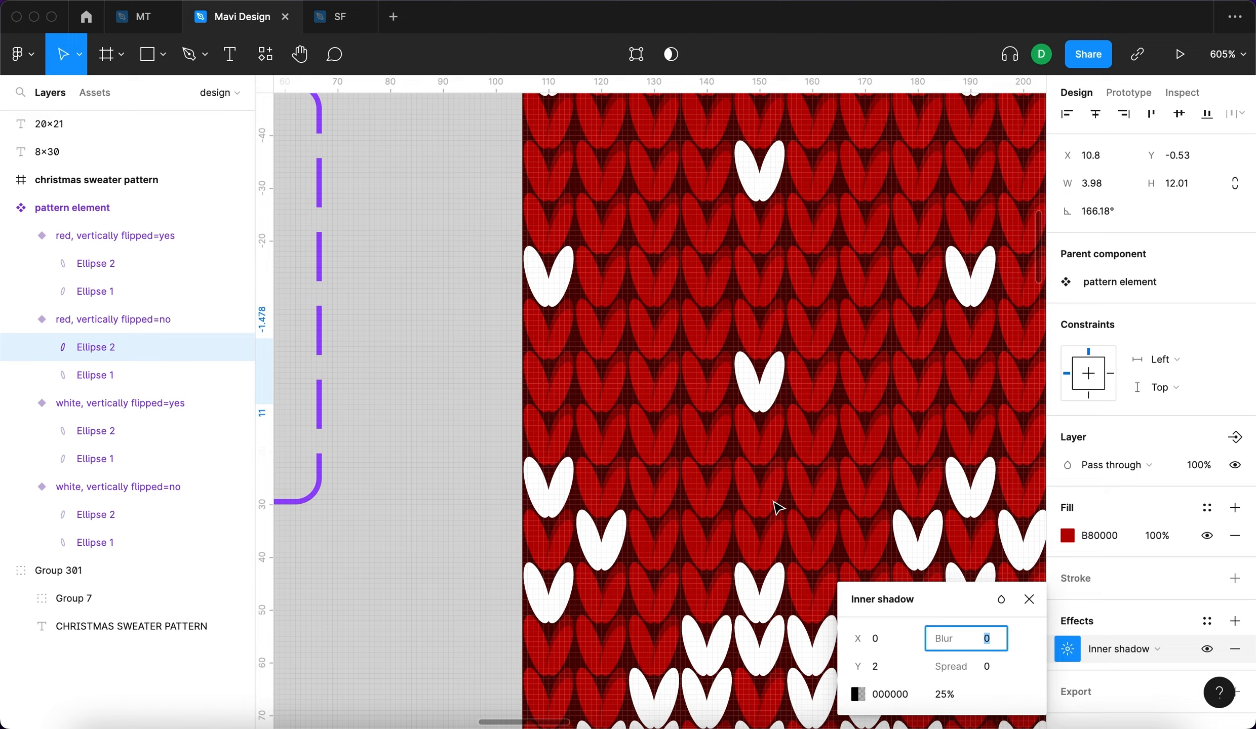
{"action": "scroll", "coordinate": [776, 507], "scroll_direction": "down", "scroll_amount": 9}
{"action": "scroll", "coordinate": [776, 508], "scroll_direction": "right", "scroll_amount": 2}
{"action": "scroll", "coordinate": [776, 508], "scroll_direction": "down", "scroll_amount": 1}
{"action": "scroll", "coordinate": [775, 507], "scroll_direction": "up", "scroll_amount": 6}
{"action": "scroll", "coordinate": [604, 459], "scroll_direction": "down", "scroll_amount": 4}
{"action": "scroll", "coordinate": [604, 459], "scroll_direction": "left", "scroll_amount": 4}
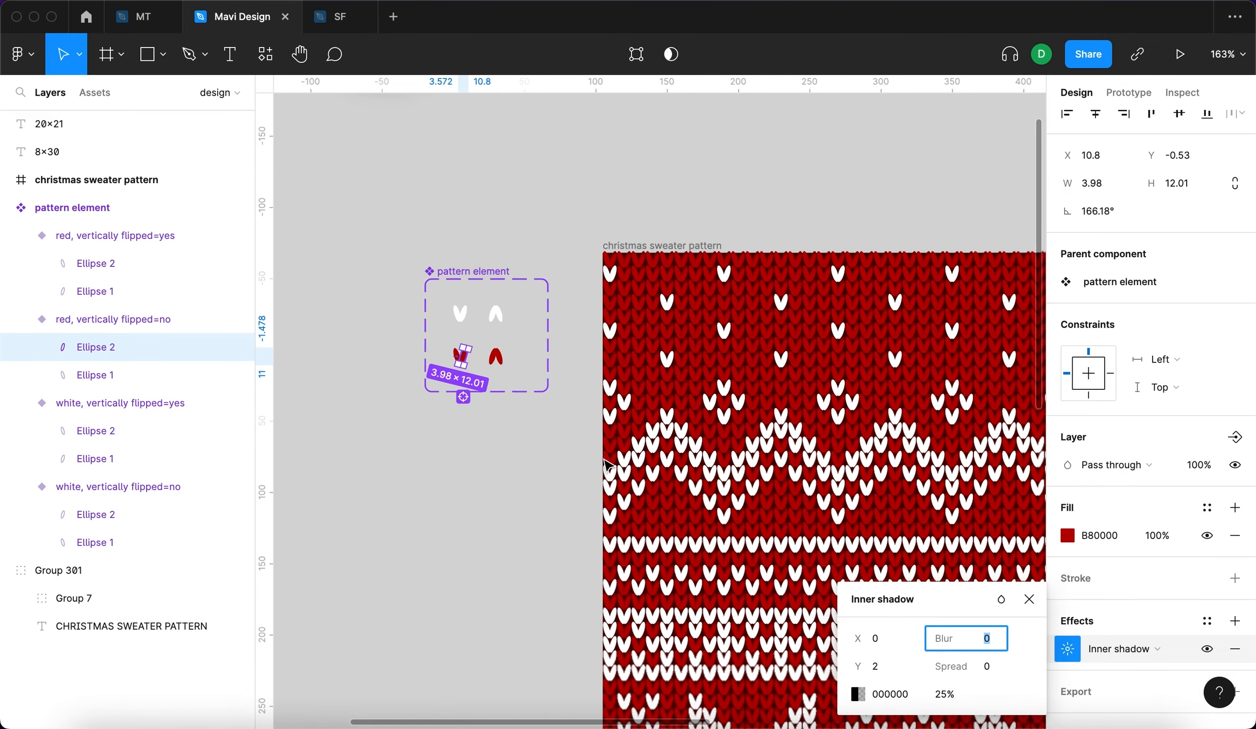
Set the inner shadow's X and Y offsets both to -1 on the right-hand ellipse of the red stitch.
{"action": "key", "text": "Down"}
{"action": "key", "text": "Down"}
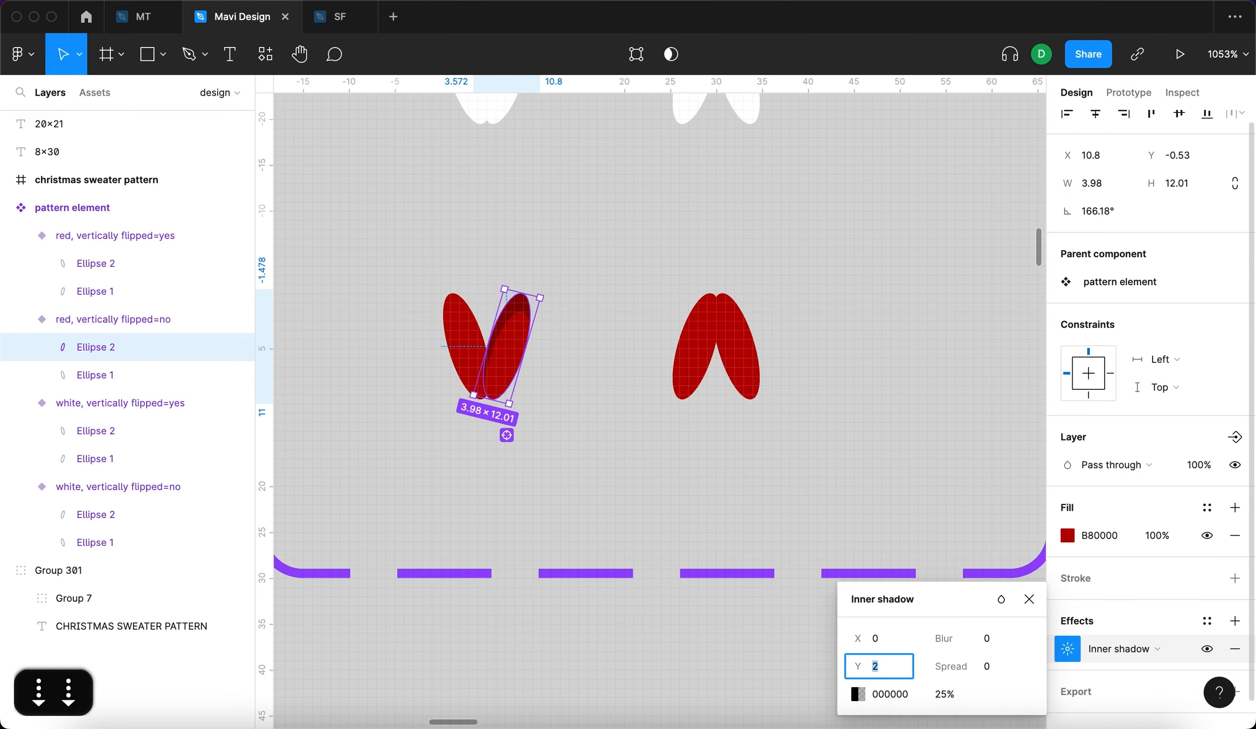
{"action": "key", "text": "Down"}
{"action": "key", "text": "Down"}
{"action": "key", "text": "Down"}
{"action": "key", "text": "Down"}
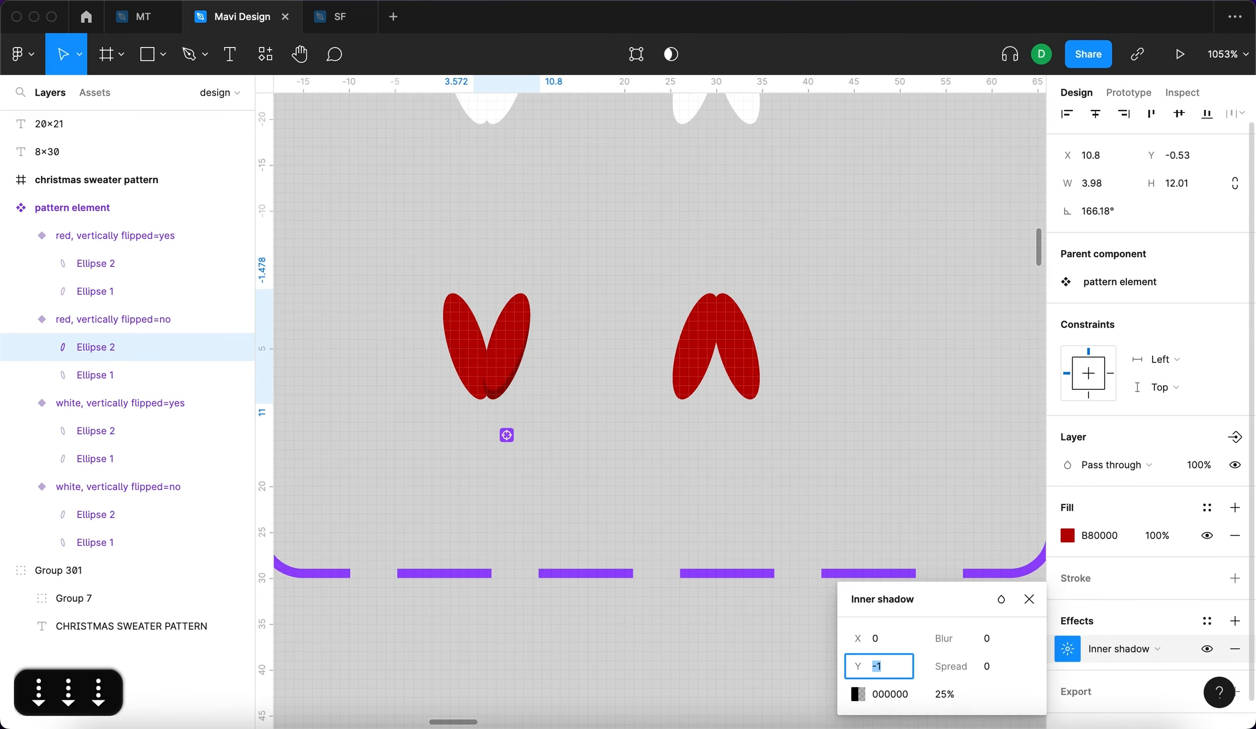
{"action": "left_click", "coordinate": [884, 638]}
{"action": "key", "text": "Down"}
{"action": "key", "text": "Down"}
{"action": "key", "text": "Up"}
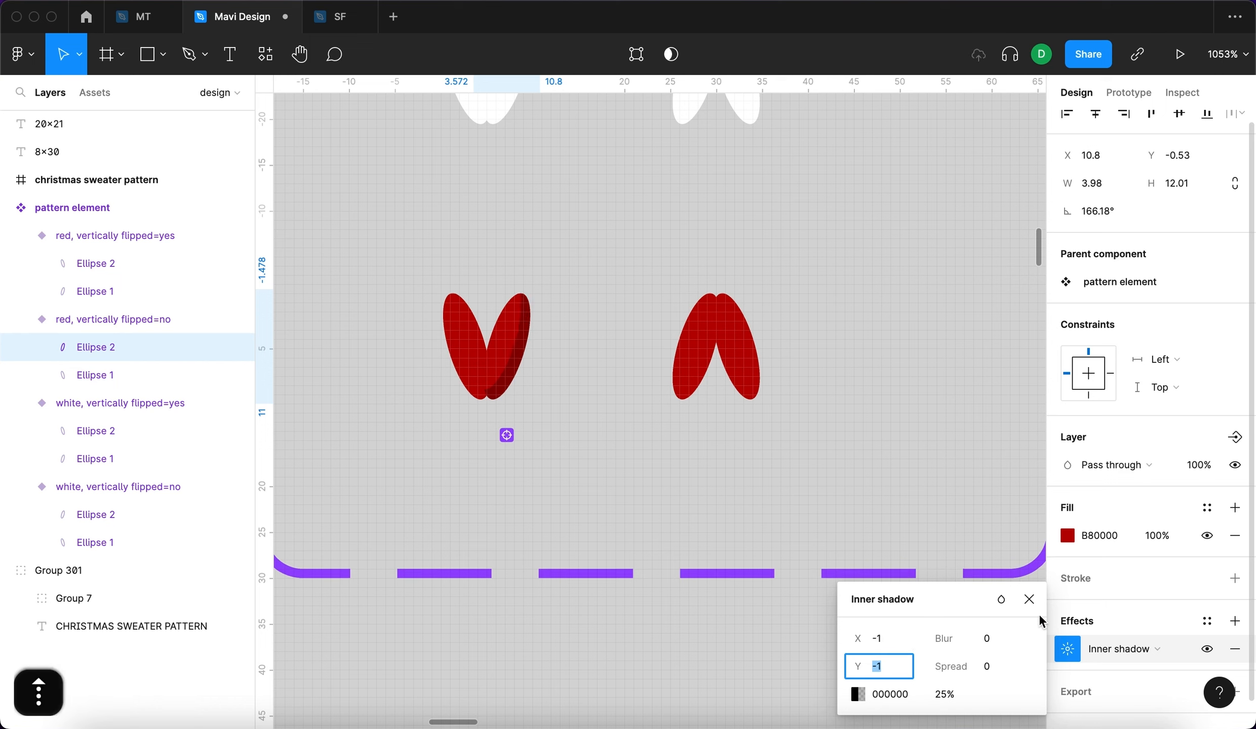
Duplicate the right-hand ellipse's inner shadow and set the copy to white FFFFFF with X and Y offsets of 1.
{"action": "left_click", "coordinate": [1029, 599]}
{"action": "left_click", "coordinate": [1047, 646]}
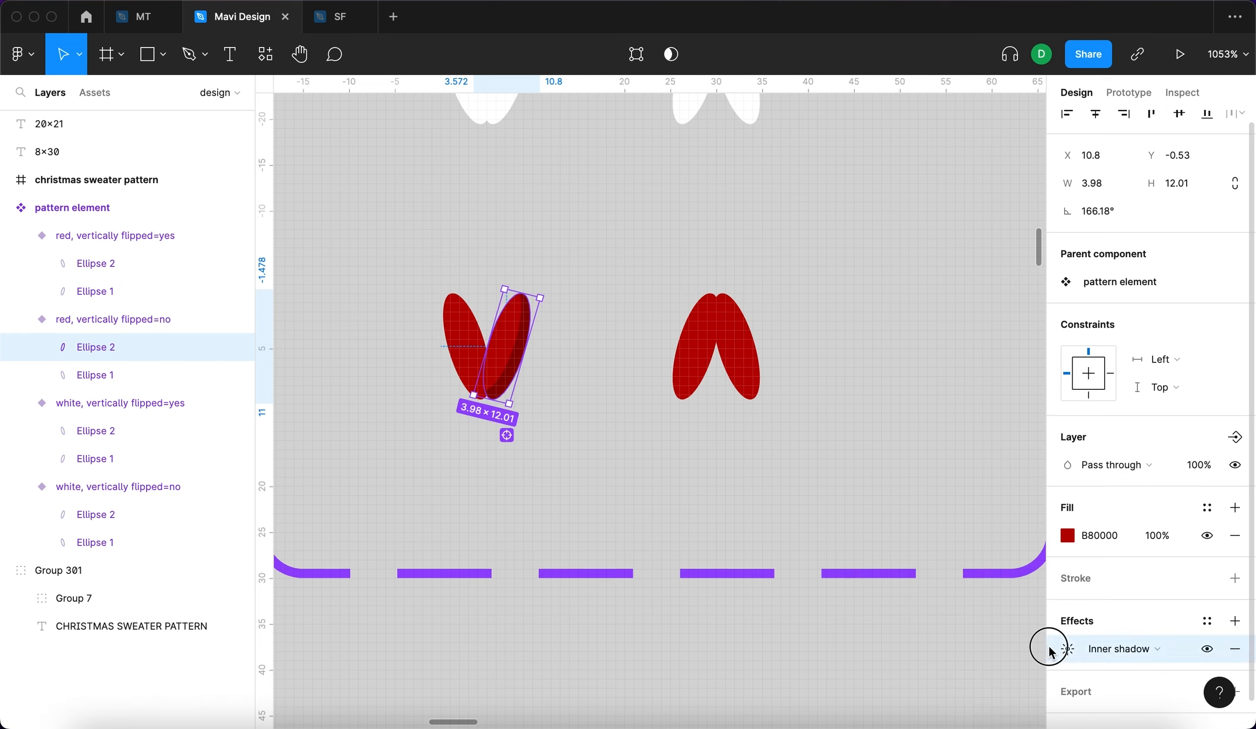
{"action": "key", "text": "super+d"}
{"action": "left_click", "coordinate": [1067, 649]}
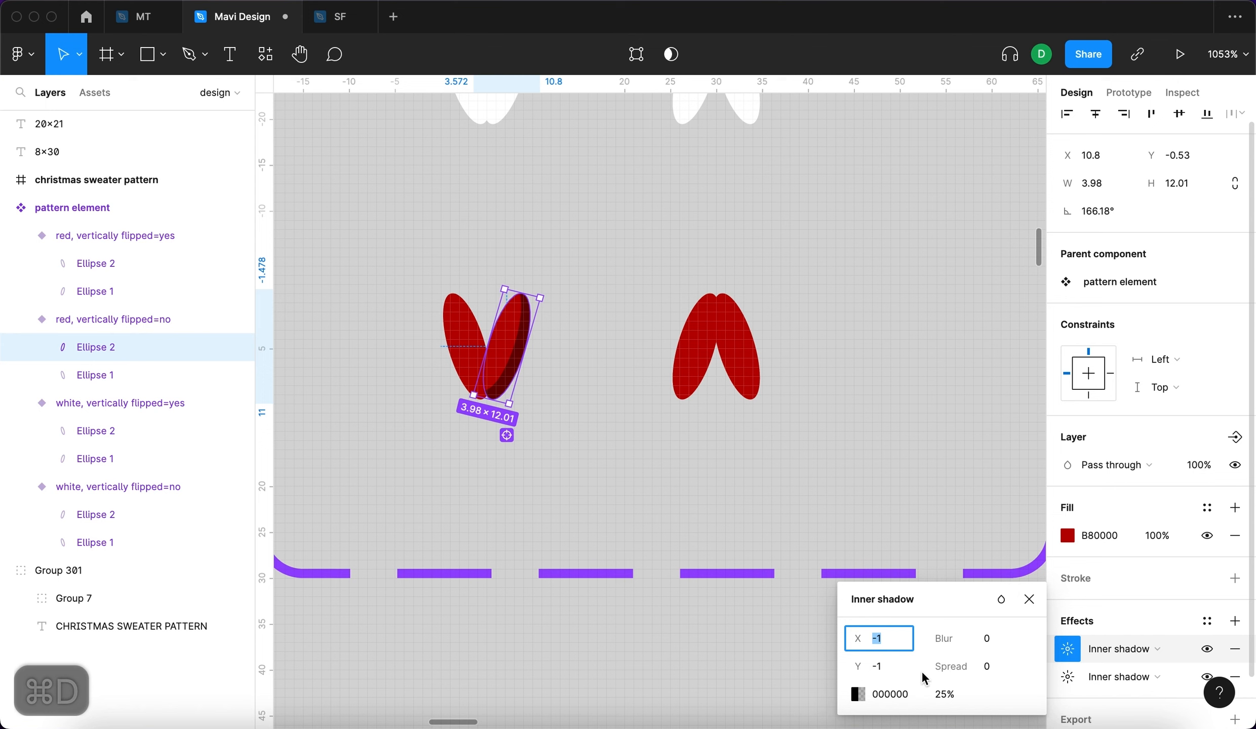
{"action": "left_click", "coordinate": [881, 638]}
{"action": "type", "text": "1"}
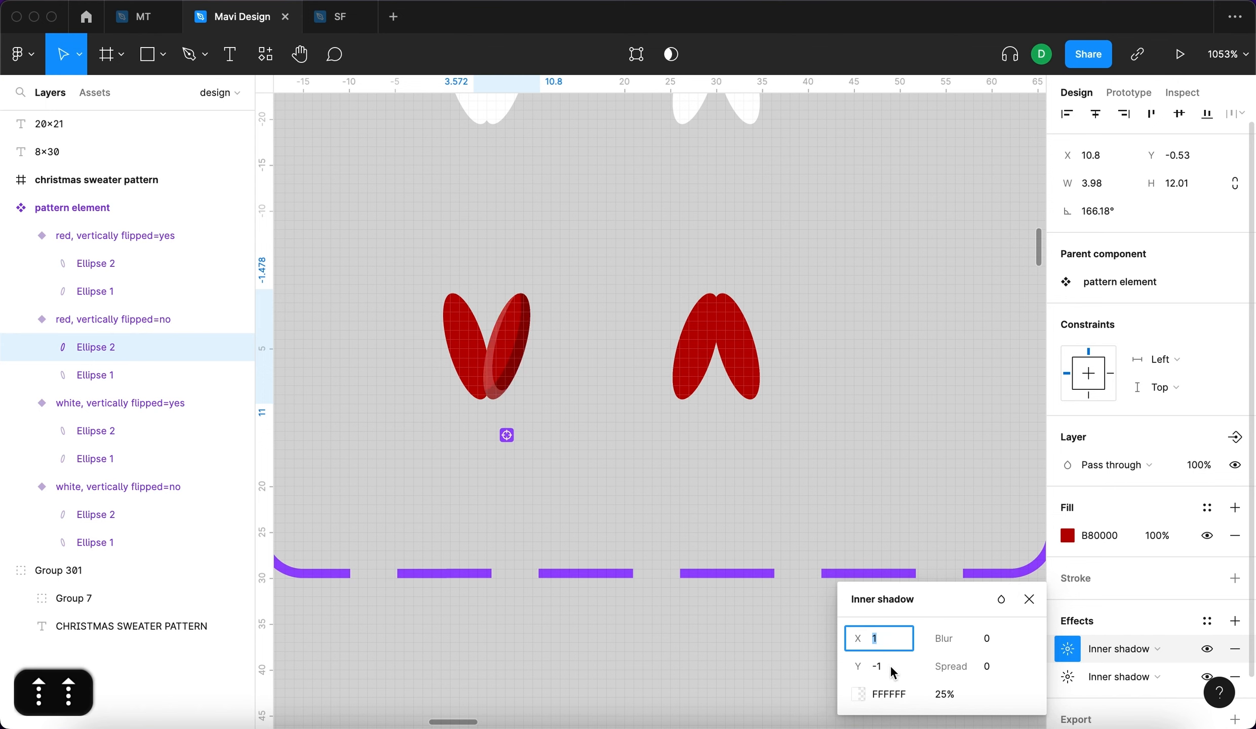
{"action": "key", "text": "Tab"}
{"action": "type", "text": "1"}
{"action": "left_click", "coordinate": [743, 632]}
{"action": "scroll", "coordinate": [742, 632], "scroll_direction": "down", "scroll_amount": 10}
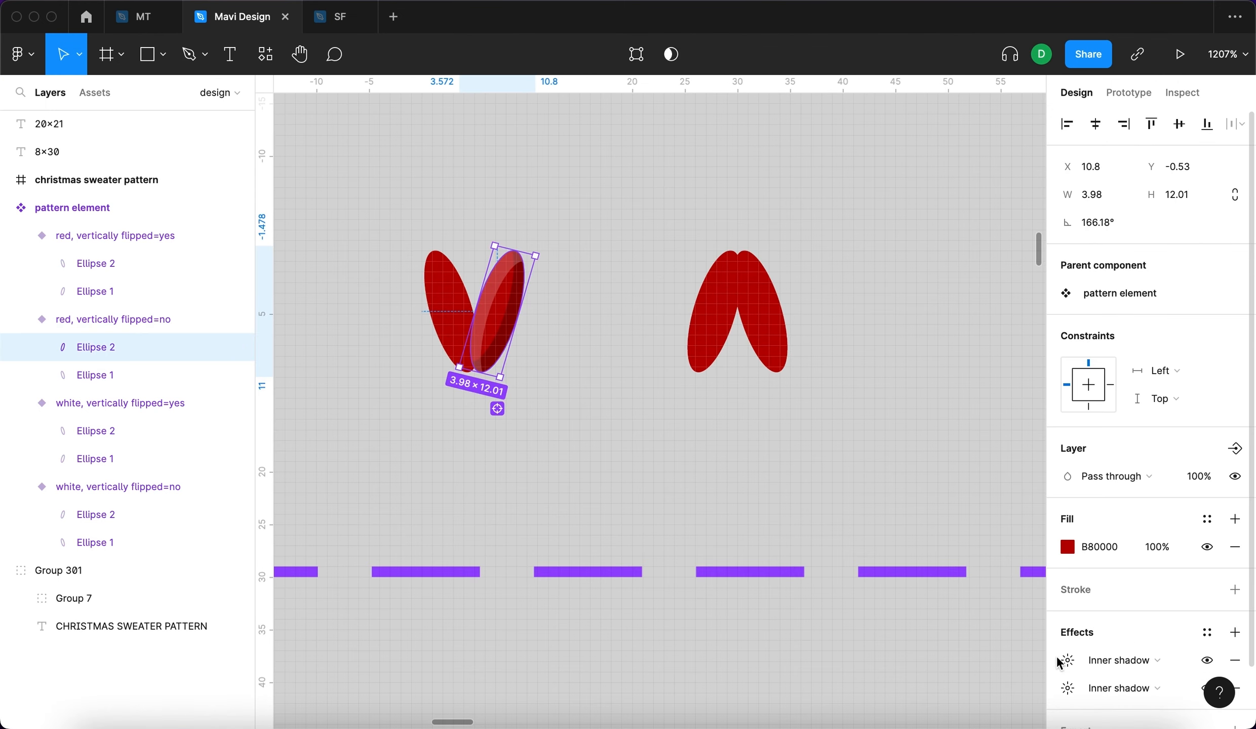
Set the blur of both the white and the black inner shadow on the ellipse to 1.
{"action": "left_click", "coordinate": [1067, 660]}
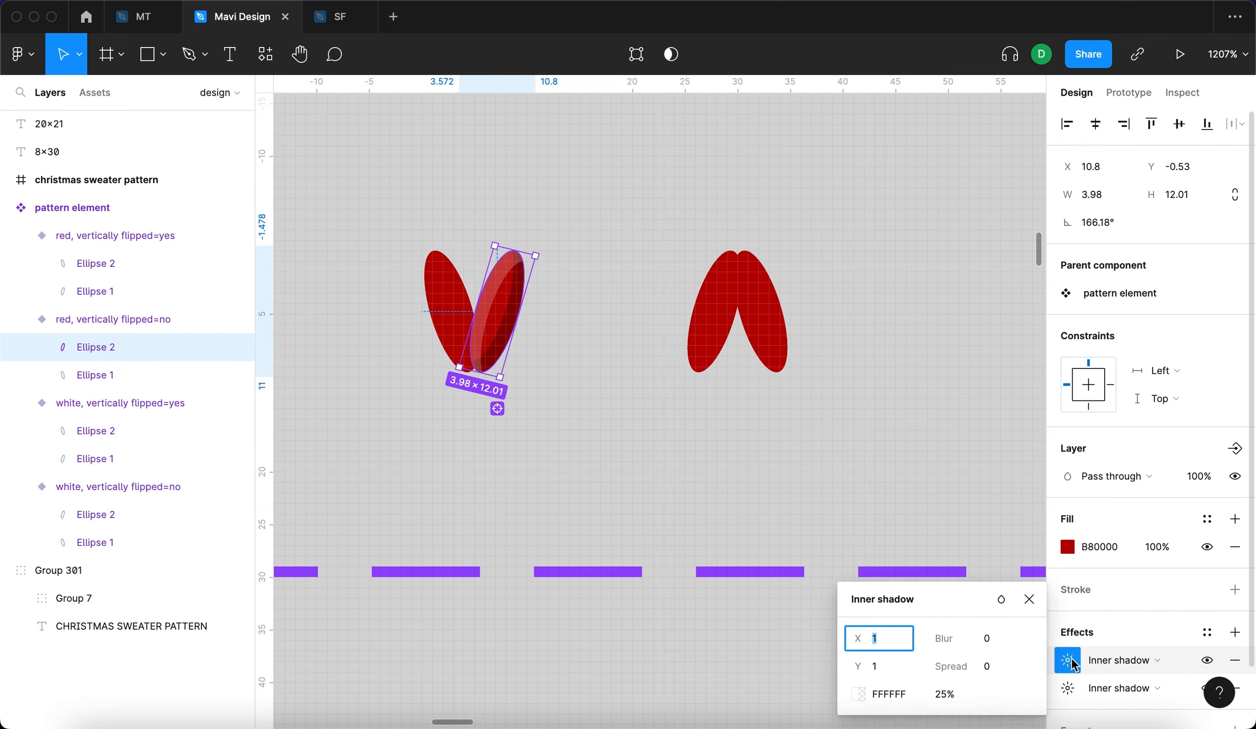
{"action": "left_click", "coordinate": [1002, 637]}
{"action": "type", "text": "1"}
{"action": "left_click", "coordinate": [1090, 690]}
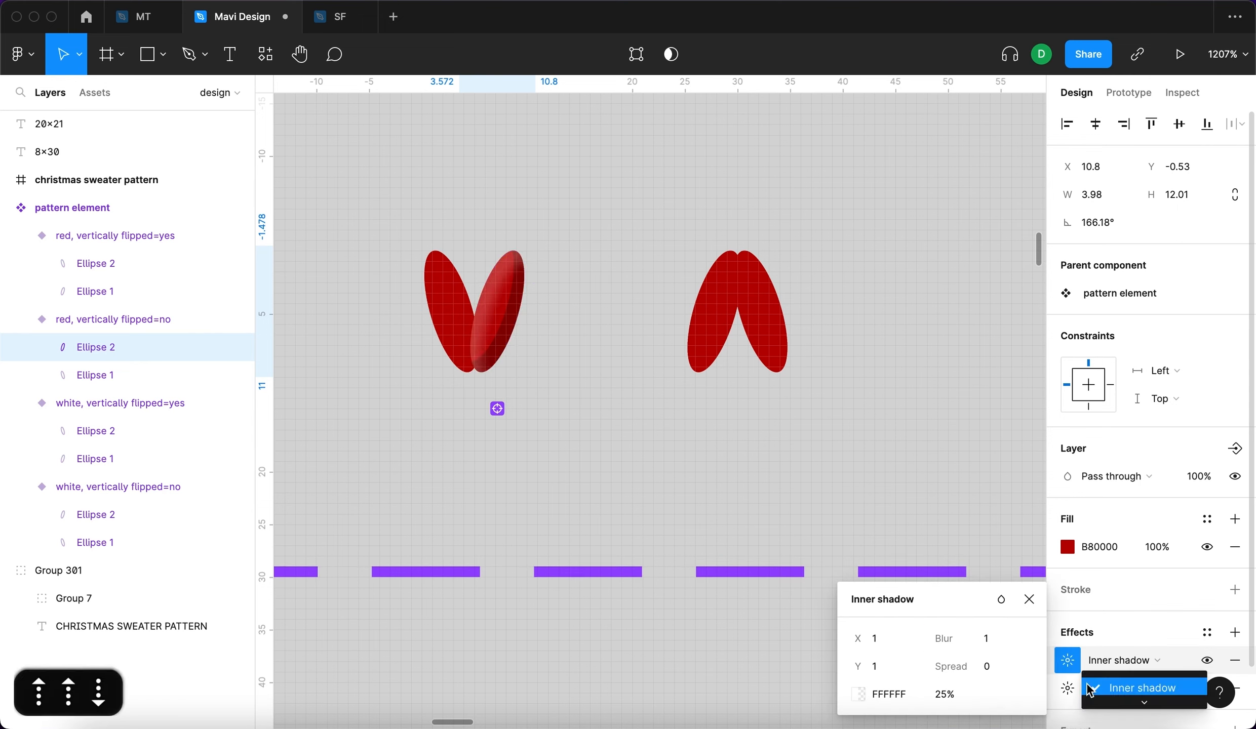
{"action": "left_click", "coordinate": [1089, 689]}
{"action": "left_click", "coordinate": [1067, 687]}
{"action": "left_click", "coordinate": [985, 638]}
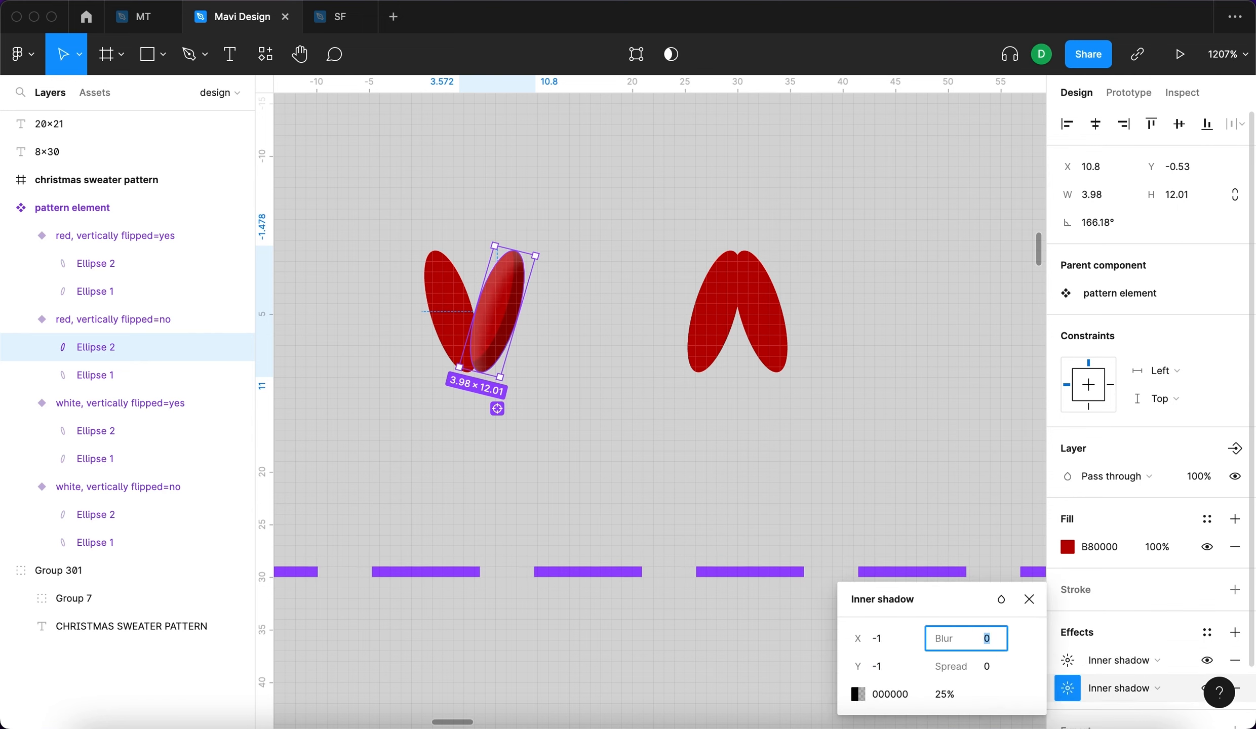
{"action": "key", "text": "Up"}
{"action": "key", "text": "Return"}
{"action": "left_click", "coordinate": [631, 300]}
Copy both inner shadows from the upright red stitch's right-hand ellipse onto its left-hand ellipse.
{"action": "scroll", "coordinate": [621, 537], "scroll_direction": "down", "scroll_amount": 5}
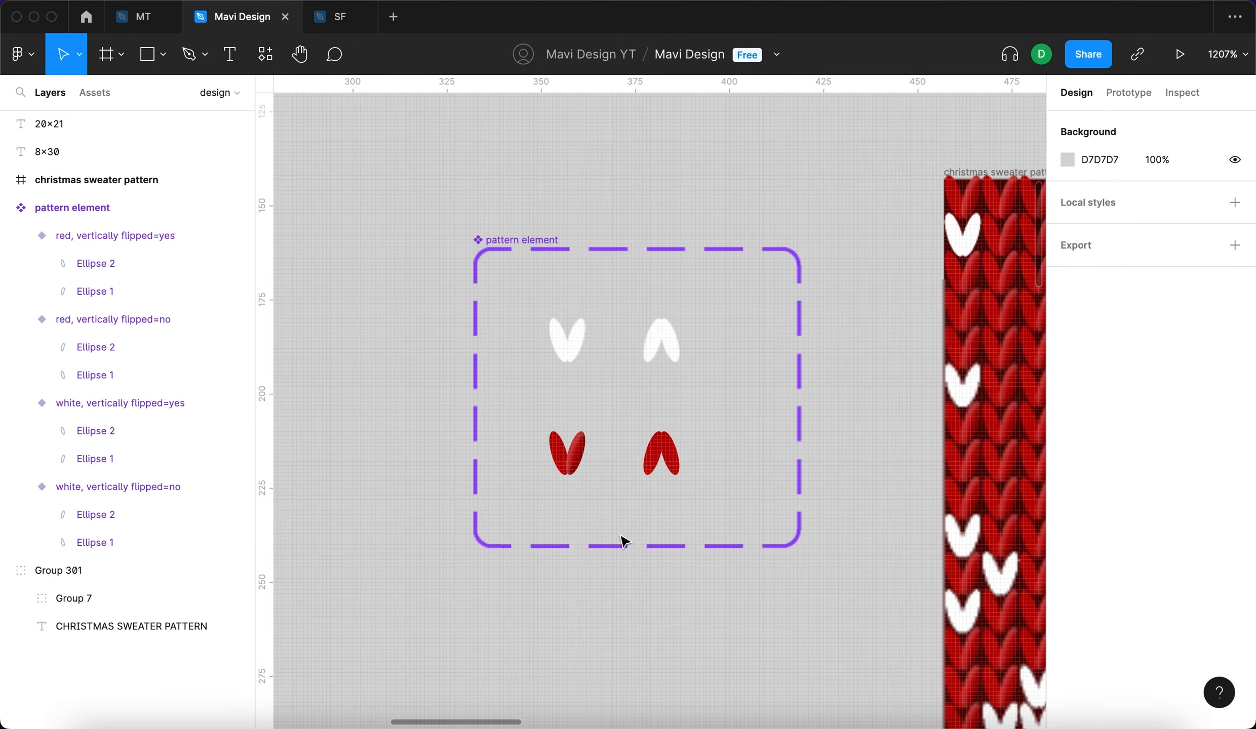
{"action": "scroll", "coordinate": [623, 540], "scroll_direction": "right", "scroll_amount": 10}
{"action": "scroll", "coordinate": [623, 539], "scroll_direction": "down", "scroll_amount": 4}
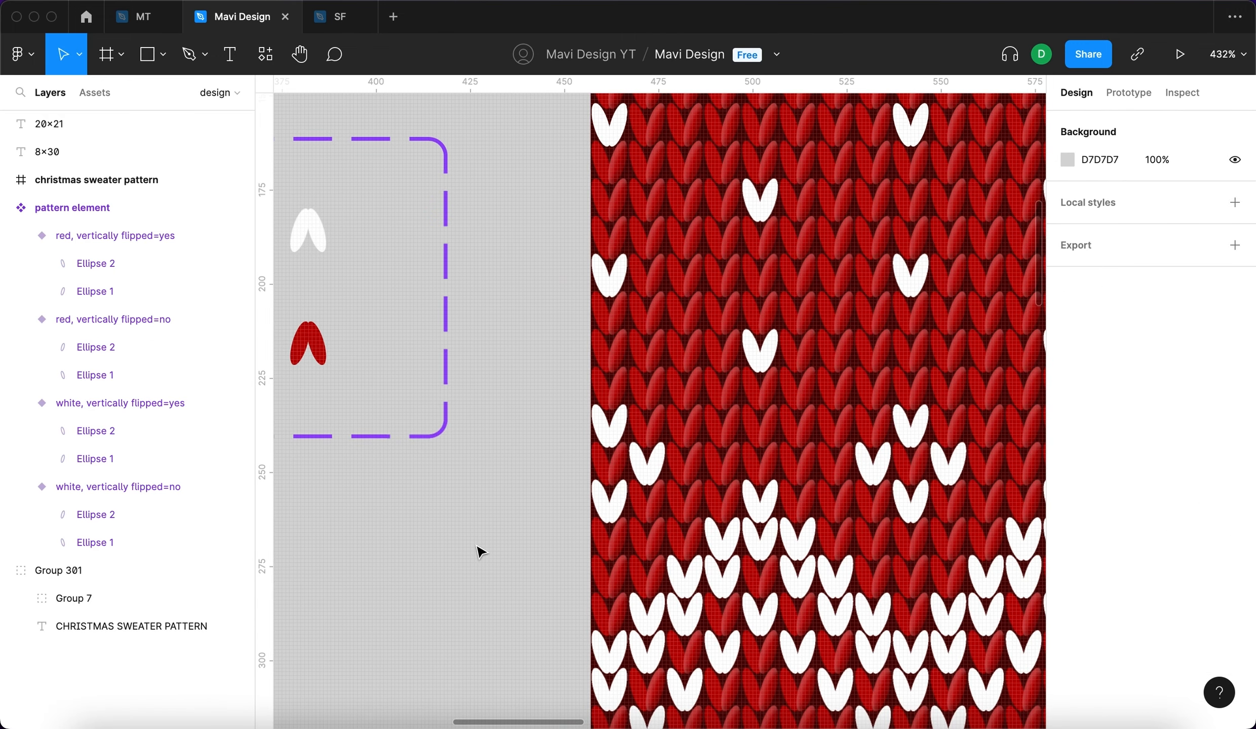
{"action": "scroll", "coordinate": [478, 547], "scroll_direction": "left", "scroll_amount": 5}
{"action": "scroll", "coordinate": [483, 343], "scroll_direction": "up", "scroll_amount": 5}
{"action": "left_click", "coordinate": [484, 342], "text": "super"}
{"action": "scroll", "coordinate": [1116, 613], "scroll_direction": "down", "scroll_amount": 2}
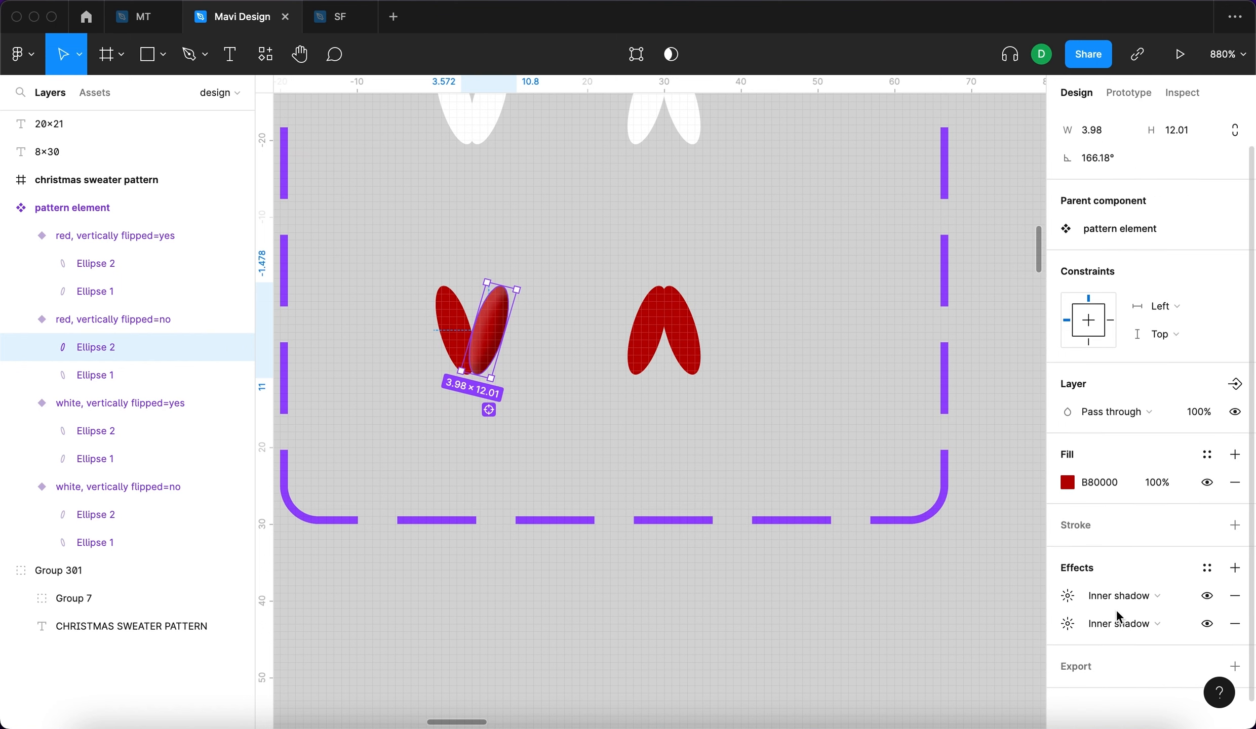
{"action": "left_click", "coordinate": [1048, 630]}
{"action": "left_click", "coordinate": [1050, 601], "text": "shift"}
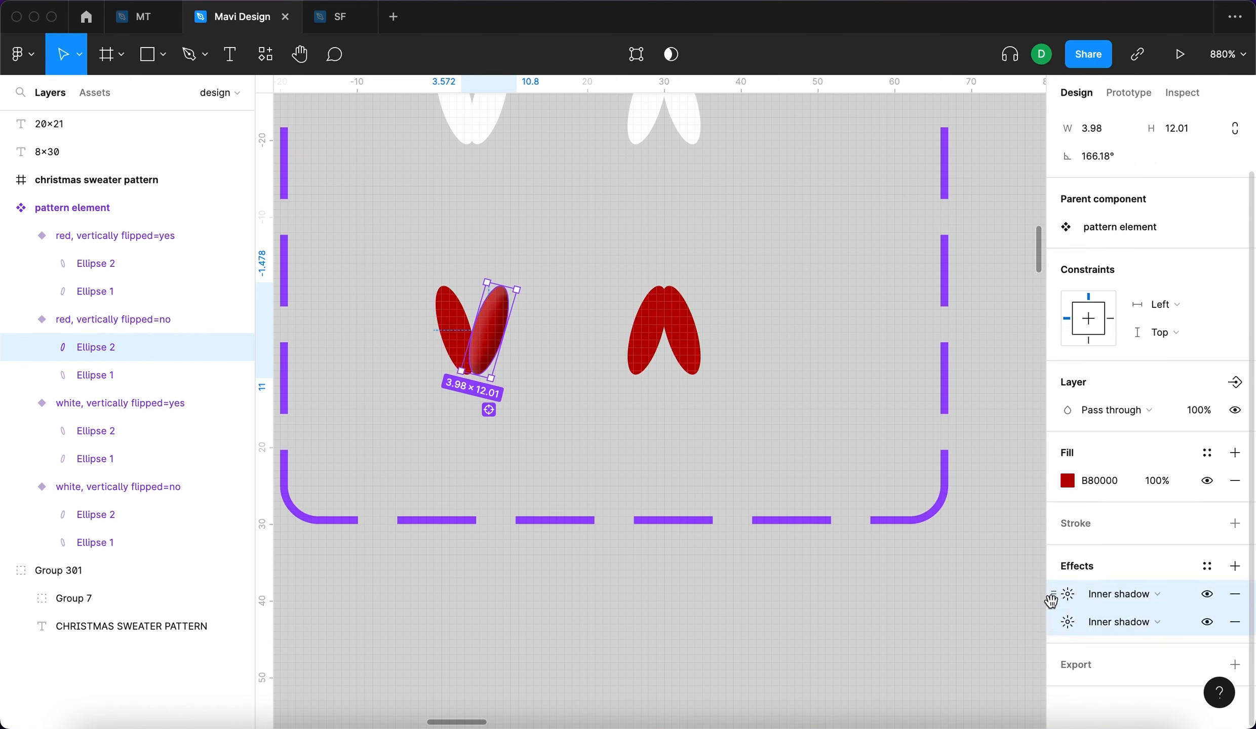
{"action": "key", "text": "super+c"}
{"action": "left_click", "coordinate": [453, 319]}
{"action": "key", "text": "super+v"}
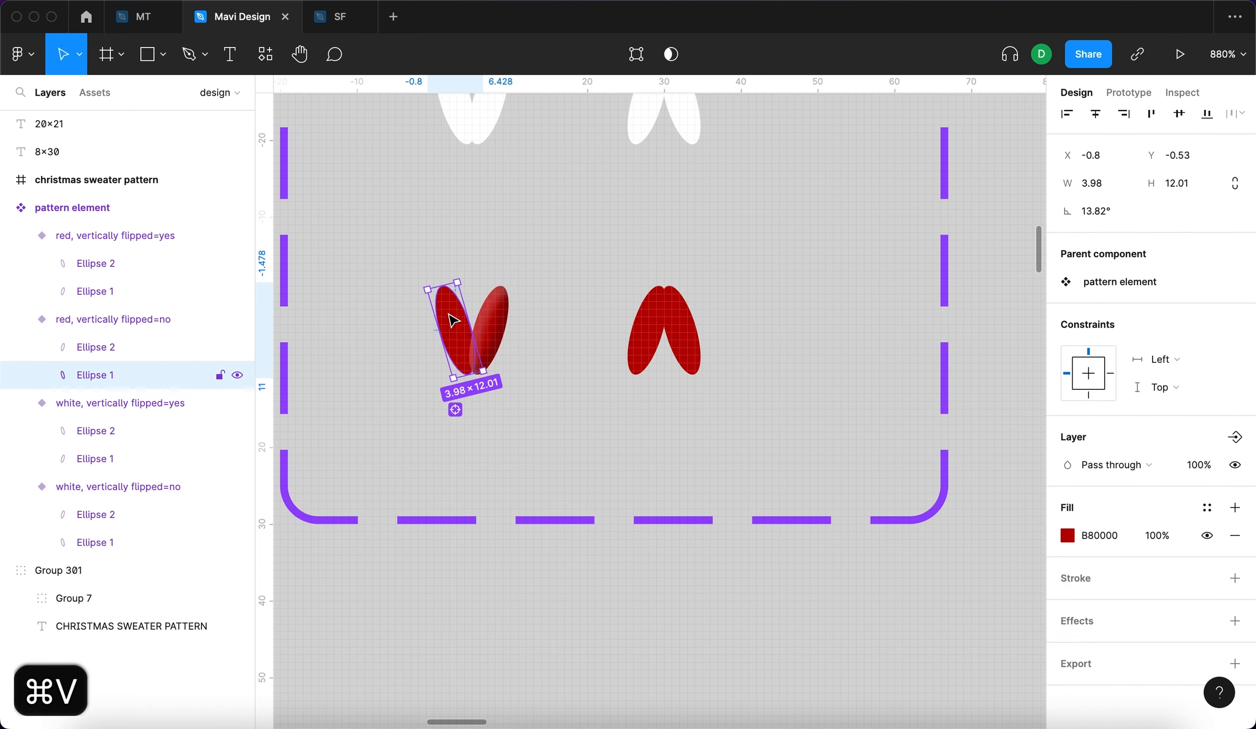
Apply the copied inner shadows to both ellipses of the vertically flipped red stitch.
{"action": "left_click", "coordinate": [639, 348]}
{"action": "key", "text": "Return"}
{"action": "key", "text": "super+v"}
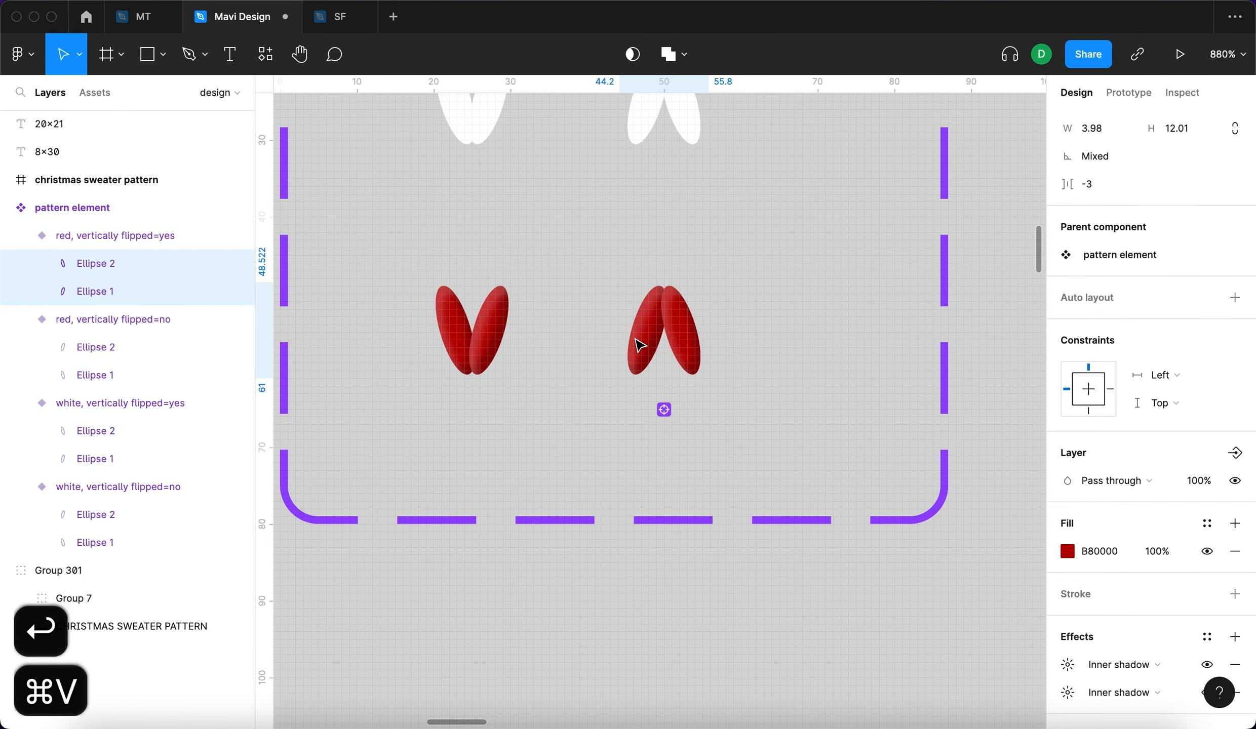
Apply the copied inner shadows to all four ellipses of the upright and flipped white stitches.
{"action": "scroll", "coordinate": [645, 203], "scroll_direction": "up", "scroll_amount": 3}
{"action": "left_click", "coordinate": [659, 236]}
{"action": "left_click", "coordinate": [457, 255], "text": "shift"}
{"action": "key", "text": "Return"}
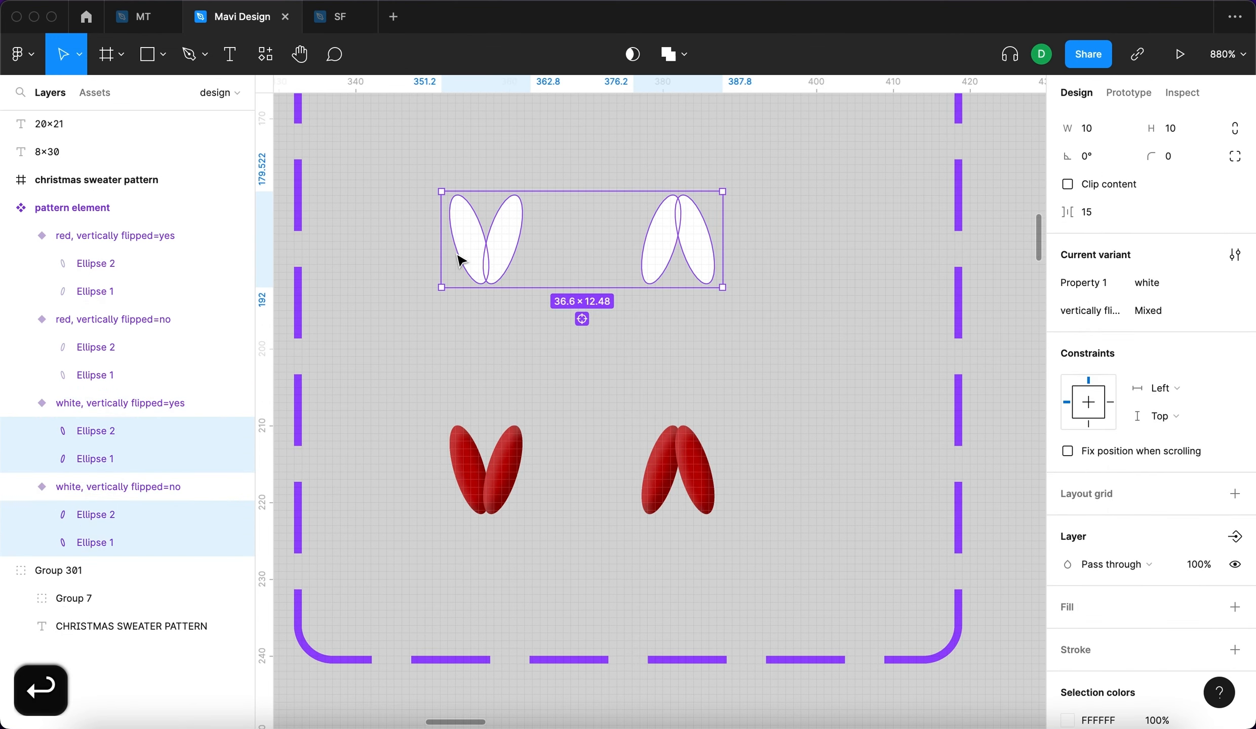
{"action": "key", "text": "super+v"}
{"action": "left_click", "coordinate": [603, 364]}
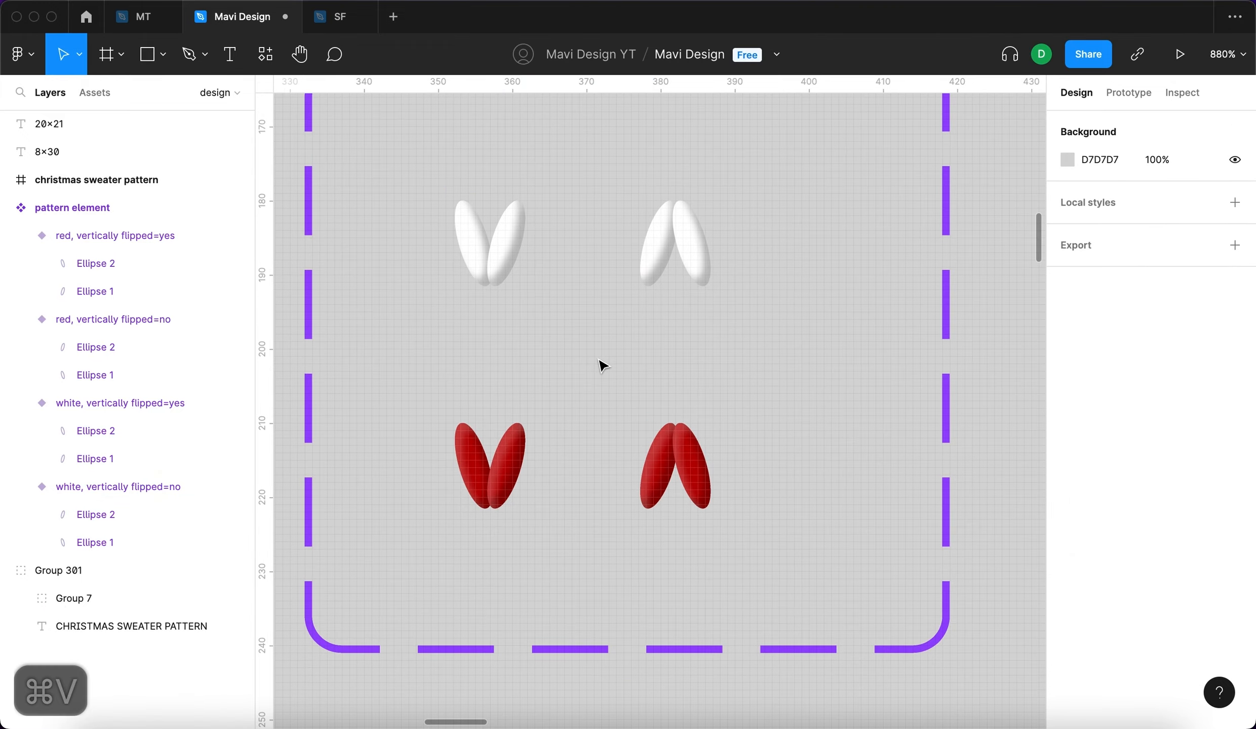
Examine the shading of the red and white stitches across the sweater pattern, both close up and from afar.
{"action": "scroll", "coordinate": [602, 364], "scroll_direction": "down", "scroll_amount": 10}
{"action": "scroll", "coordinate": [603, 365], "scroll_direction": "right", "scroll_amount": 8}
{"action": "scroll", "coordinate": [603, 365], "scroll_direction": "down", "scroll_amount": 8}
{"action": "scroll", "coordinate": [602, 359], "scroll_direction": "up", "scroll_amount": 6}
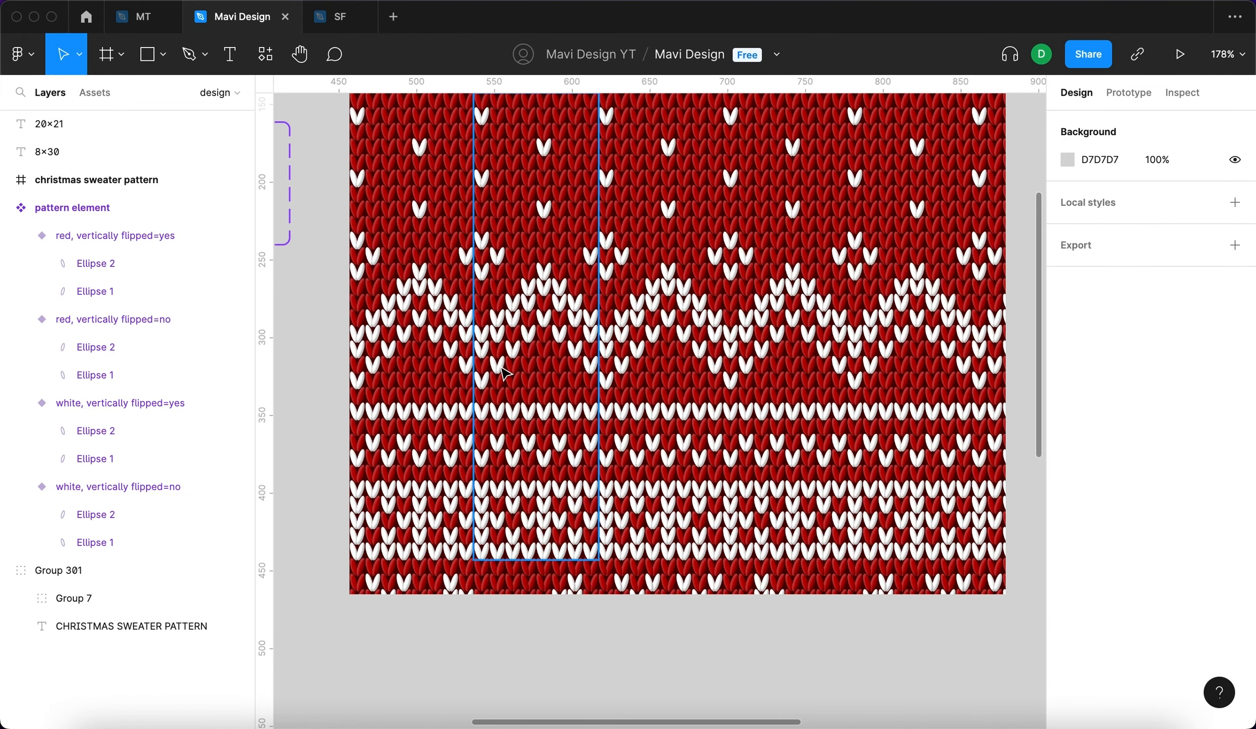
{"action": "scroll", "coordinate": [503, 373], "scroll_direction": "up", "scroll_amount": 12}
{"action": "scroll", "coordinate": [504, 373], "scroll_direction": "down", "scroll_amount": 6}
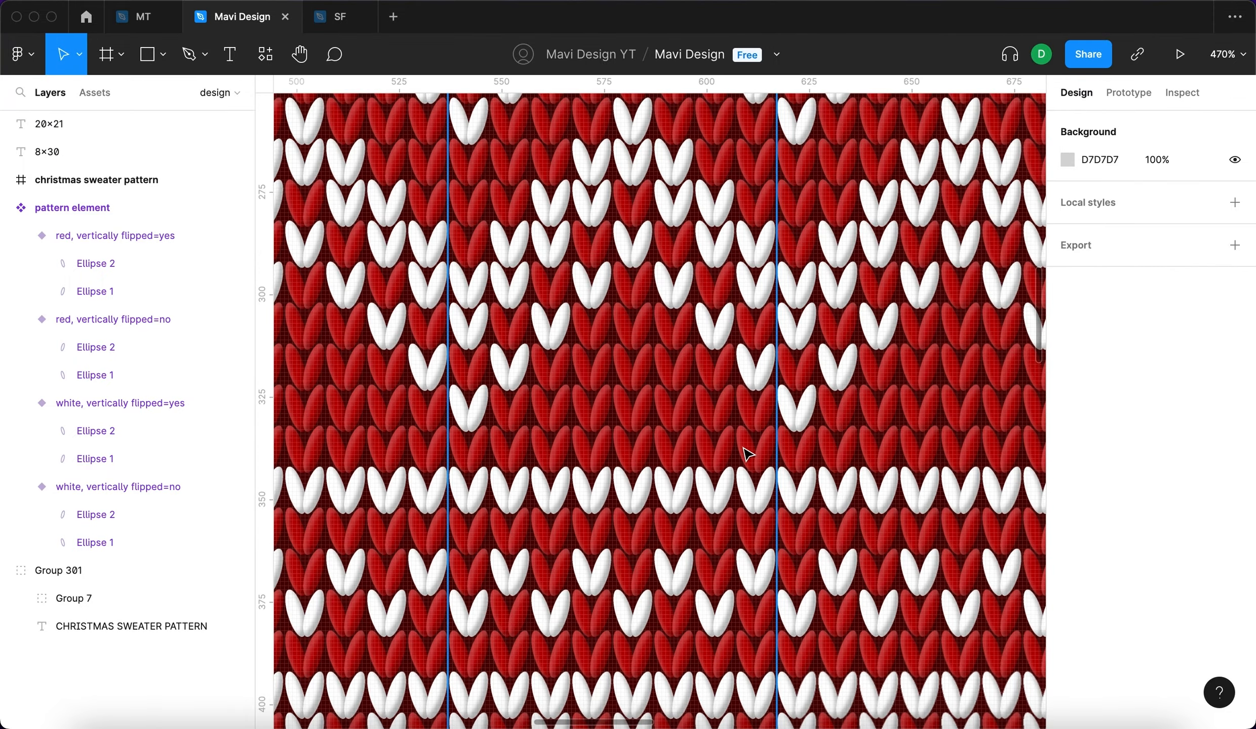
{"action": "scroll", "coordinate": [748, 454], "scroll_direction": "down", "scroll_amount": 5}
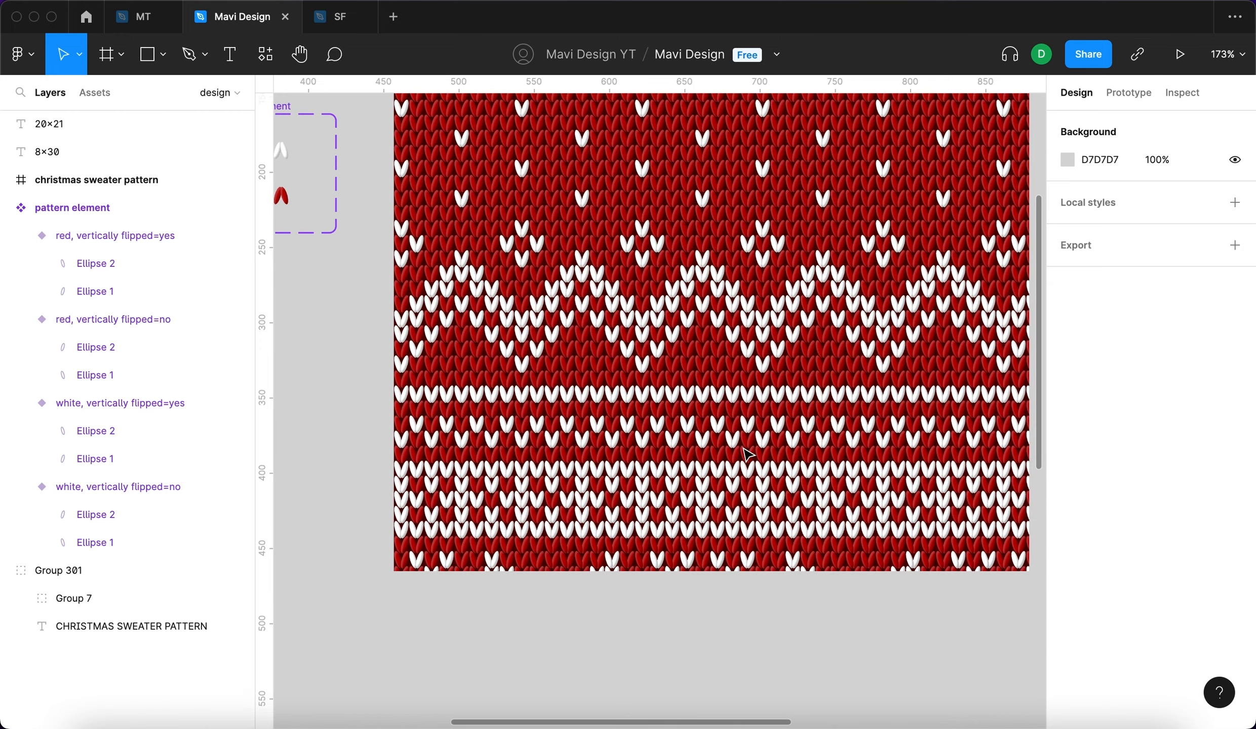
{"action": "scroll", "coordinate": [747, 455], "scroll_direction": "down", "scroll_amount": 3}
{"action": "scroll", "coordinate": [746, 451], "scroll_direction": "right", "scroll_amount": 2}
{"action": "scroll", "coordinate": [745, 451], "scroll_direction": "down", "scroll_amount": 1}
{"action": "scroll", "coordinate": [557, 319], "scroll_direction": "up", "scroll_amount": 4}
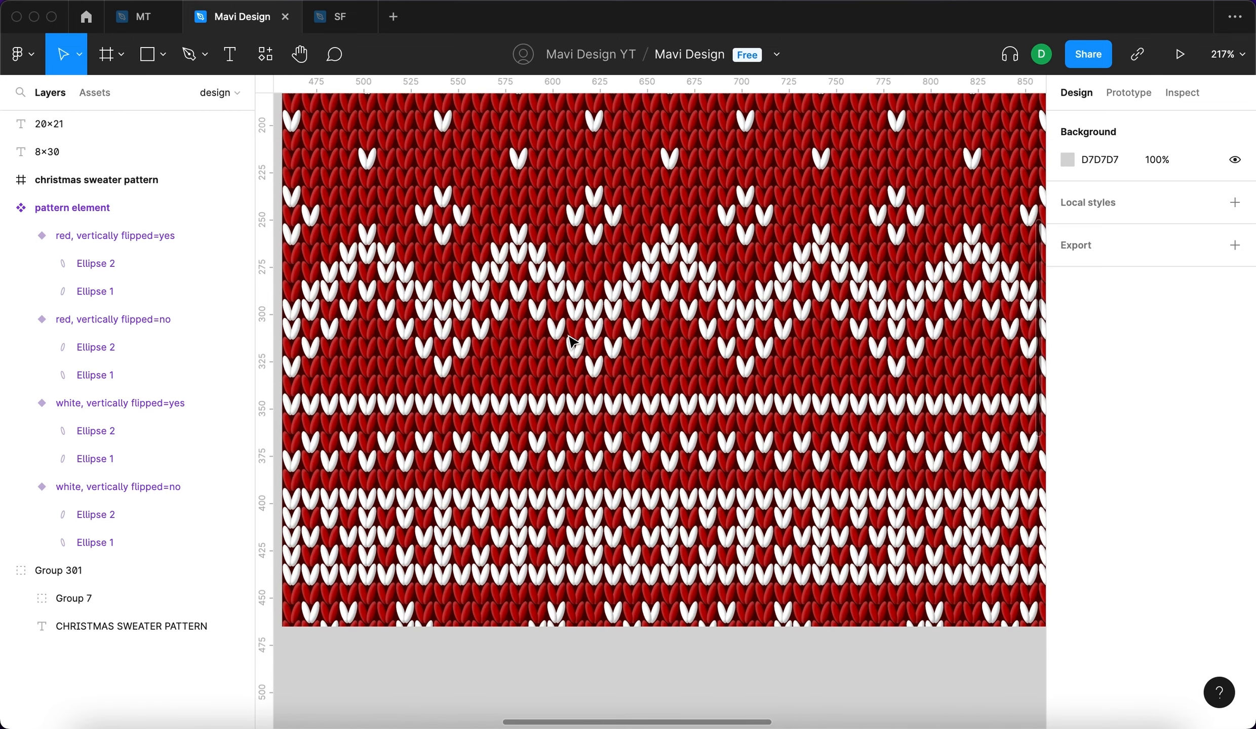
Hide the pixel grid on the canvas.
{"action": "left_click", "coordinate": [158, 1]}
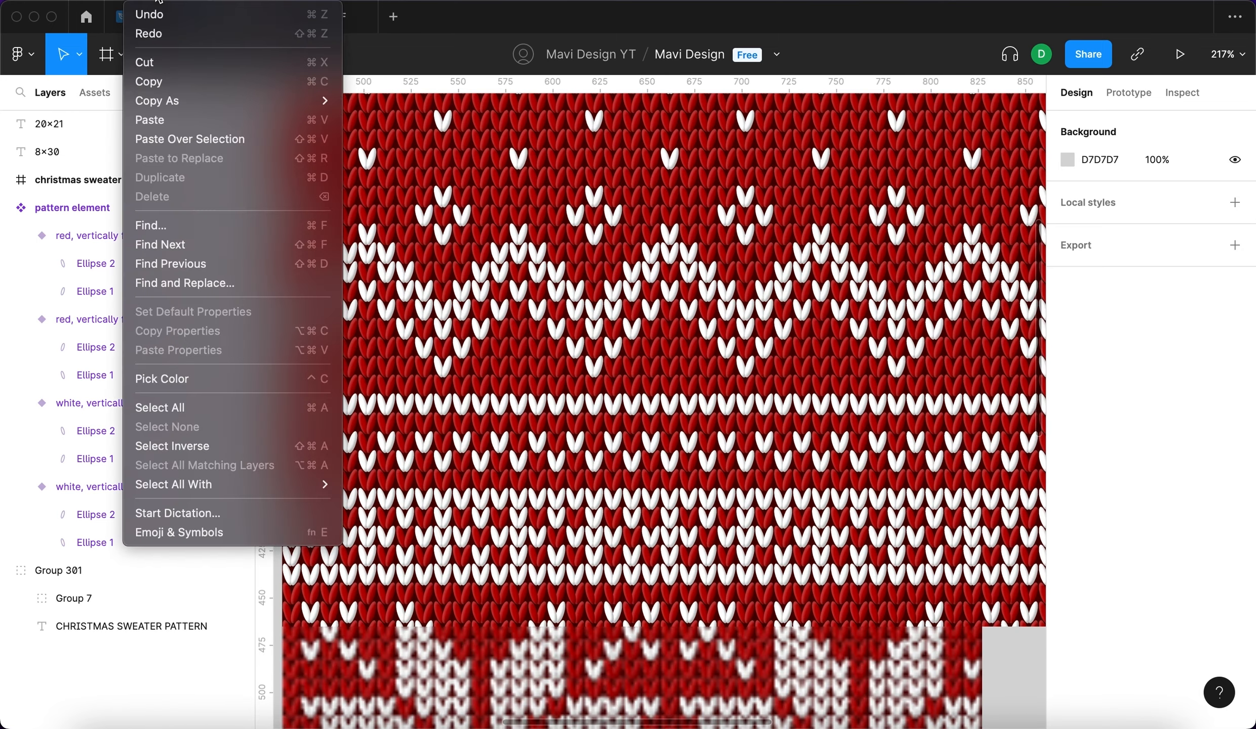
{"action": "mouse_move", "coordinate": [180, 3]}
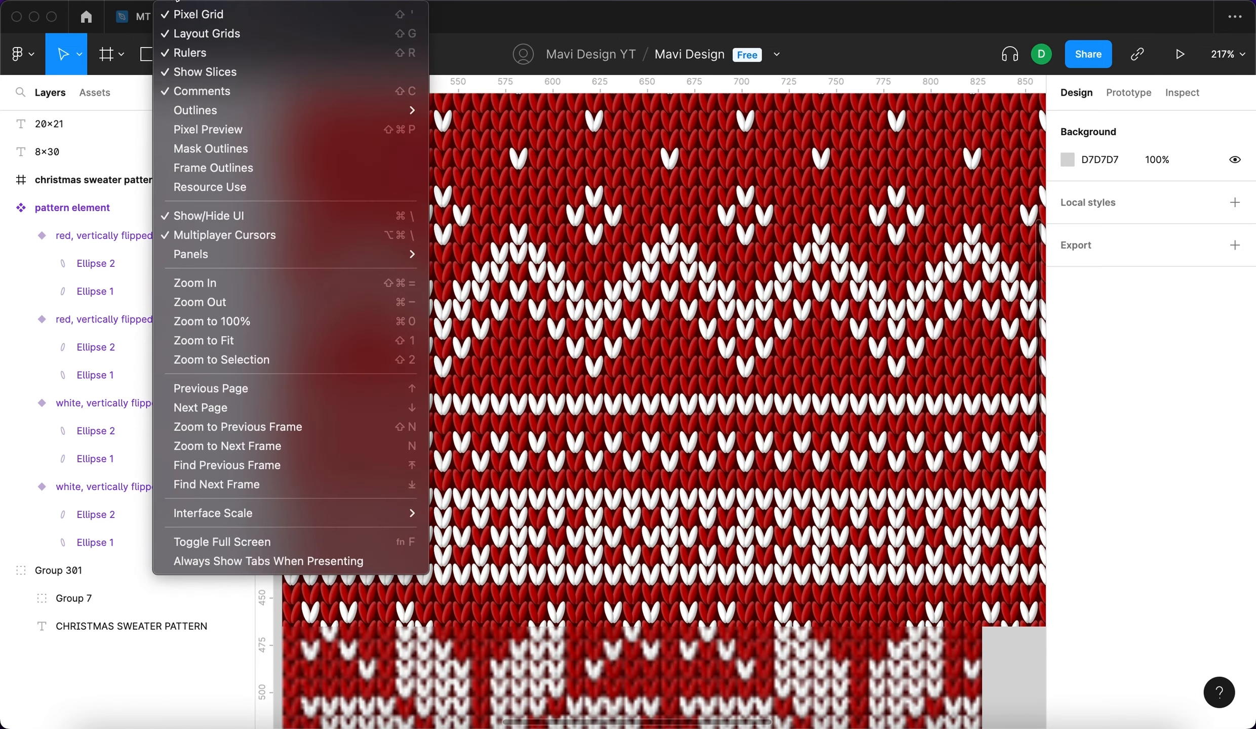
{"action": "left_click", "coordinate": [297, 14]}
Inspect the shaded stitches without grid lines, the stitch component set and the complete sweater pattern.
{"action": "scroll", "coordinate": [668, 334], "scroll_direction": "up", "scroll_amount": 10}
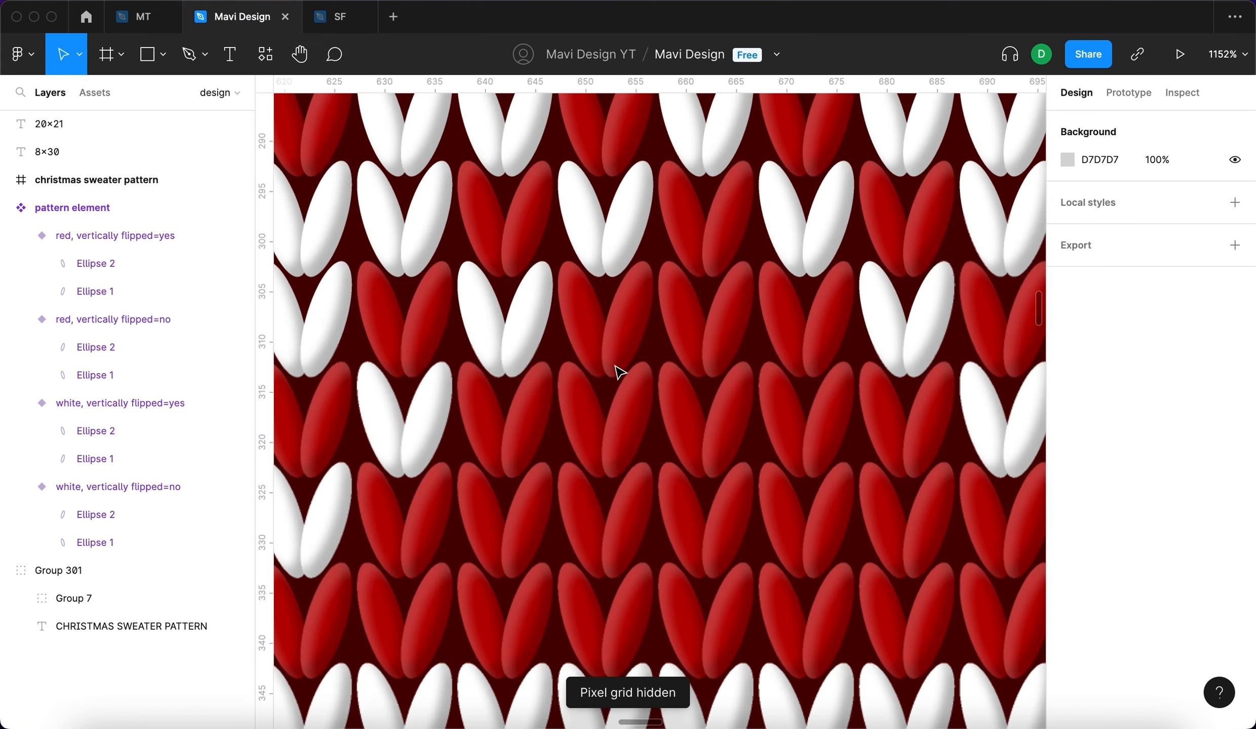
{"action": "scroll", "coordinate": [618, 372], "scroll_direction": "up", "scroll_amount": 3}
{"action": "scroll", "coordinate": [613, 371], "scroll_direction": "down", "scroll_amount": 5}
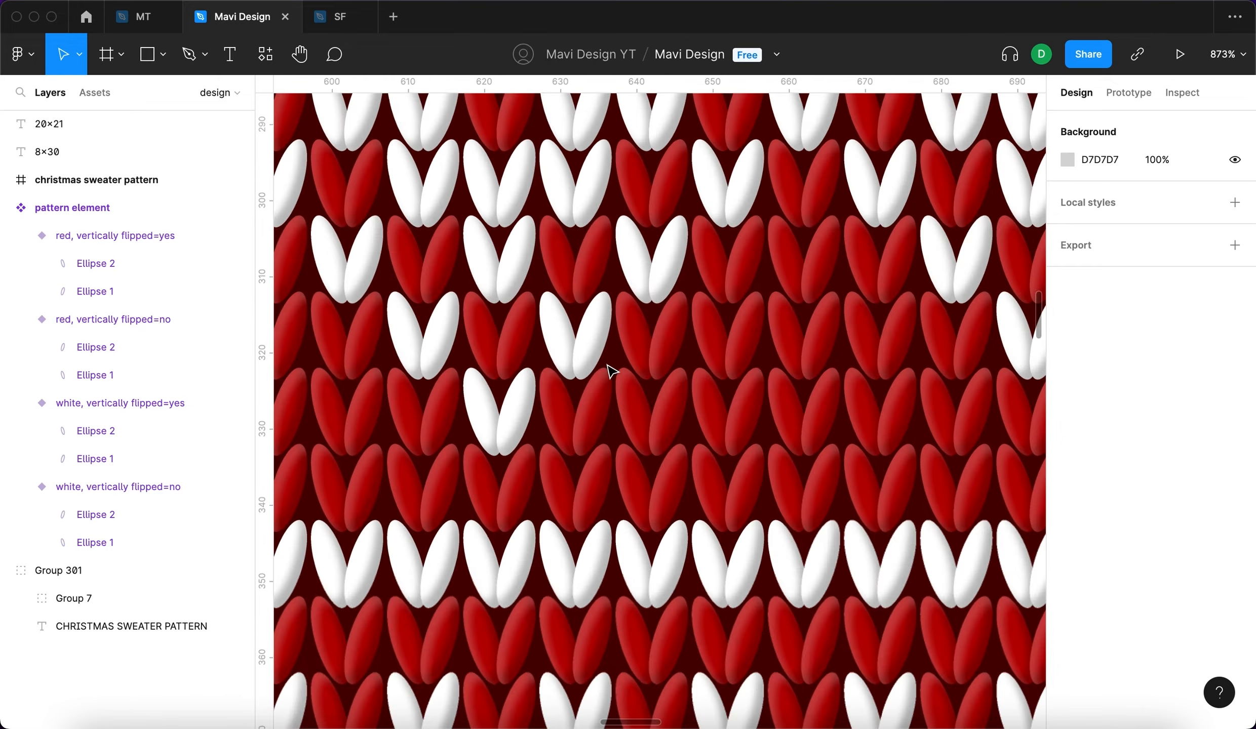
{"action": "scroll", "coordinate": [613, 372], "scroll_direction": "down", "scroll_amount": 15}
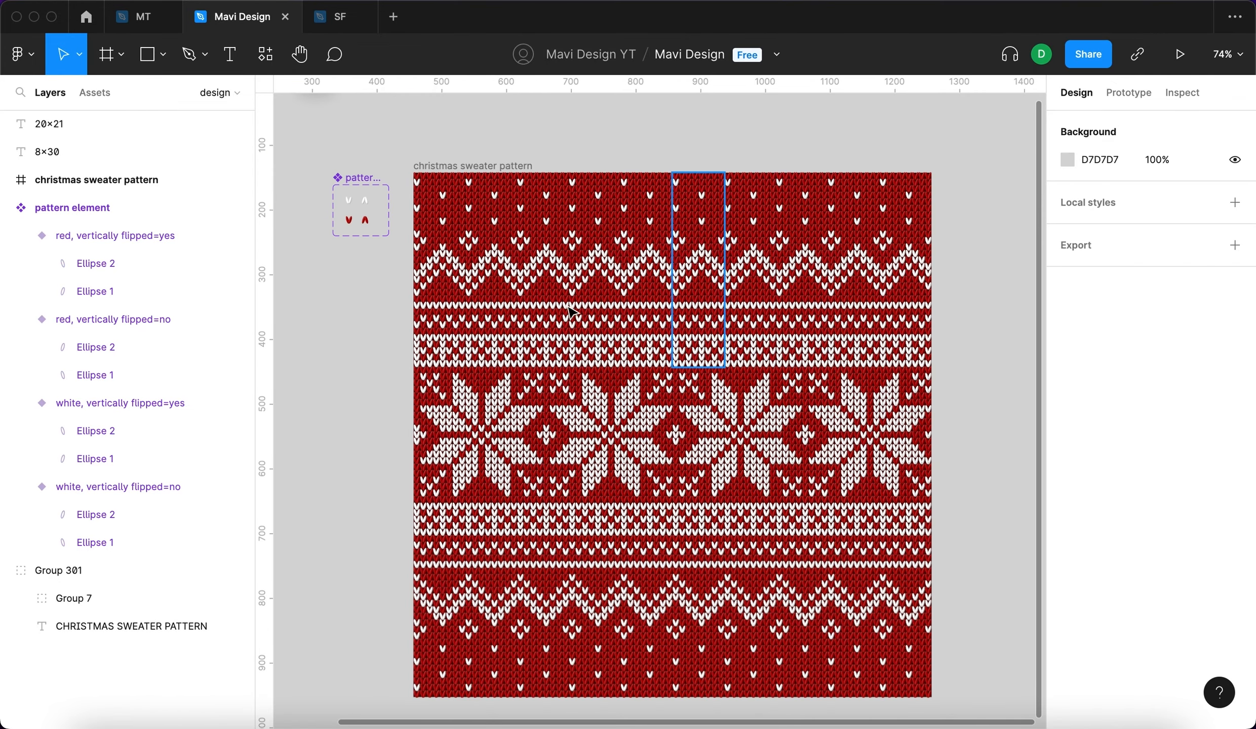
{"action": "scroll", "coordinate": [507, 243], "scroll_direction": "up", "scroll_amount": 8}
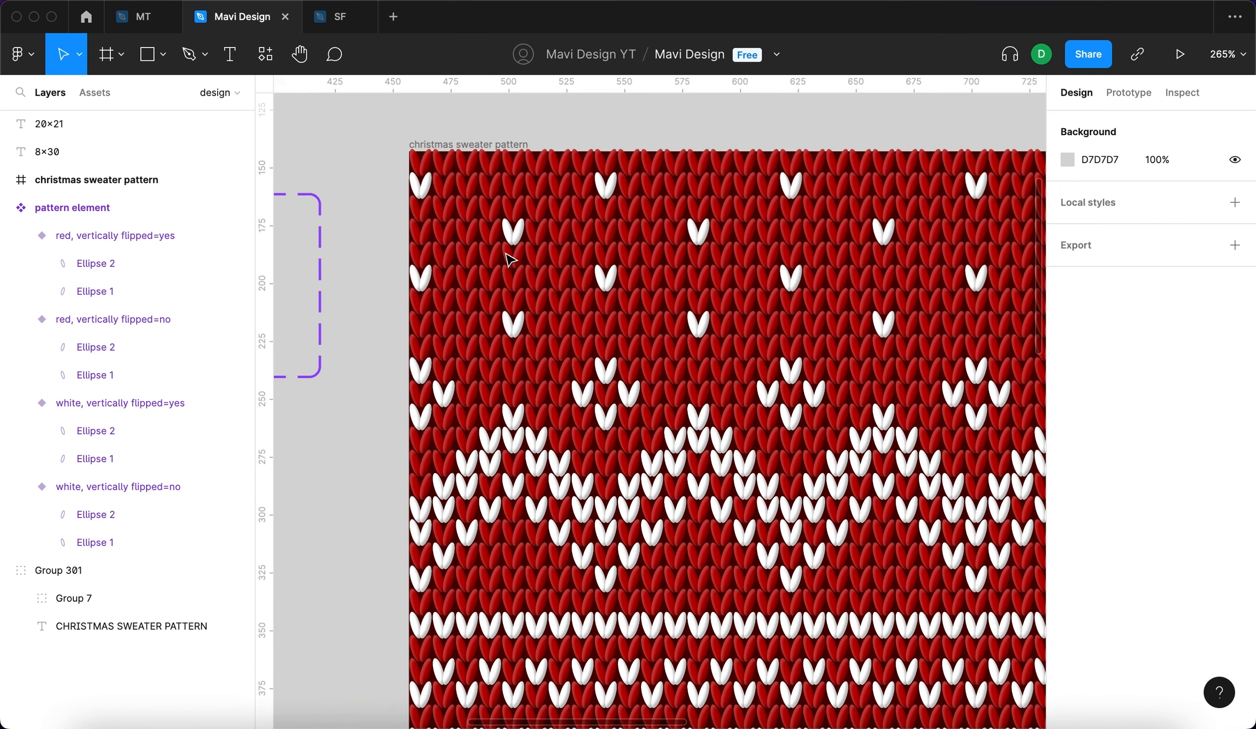
{"action": "scroll", "coordinate": [509, 259], "scroll_direction": "left", "scroll_amount": 5}
{"action": "left_click", "coordinate": [365, 196]}
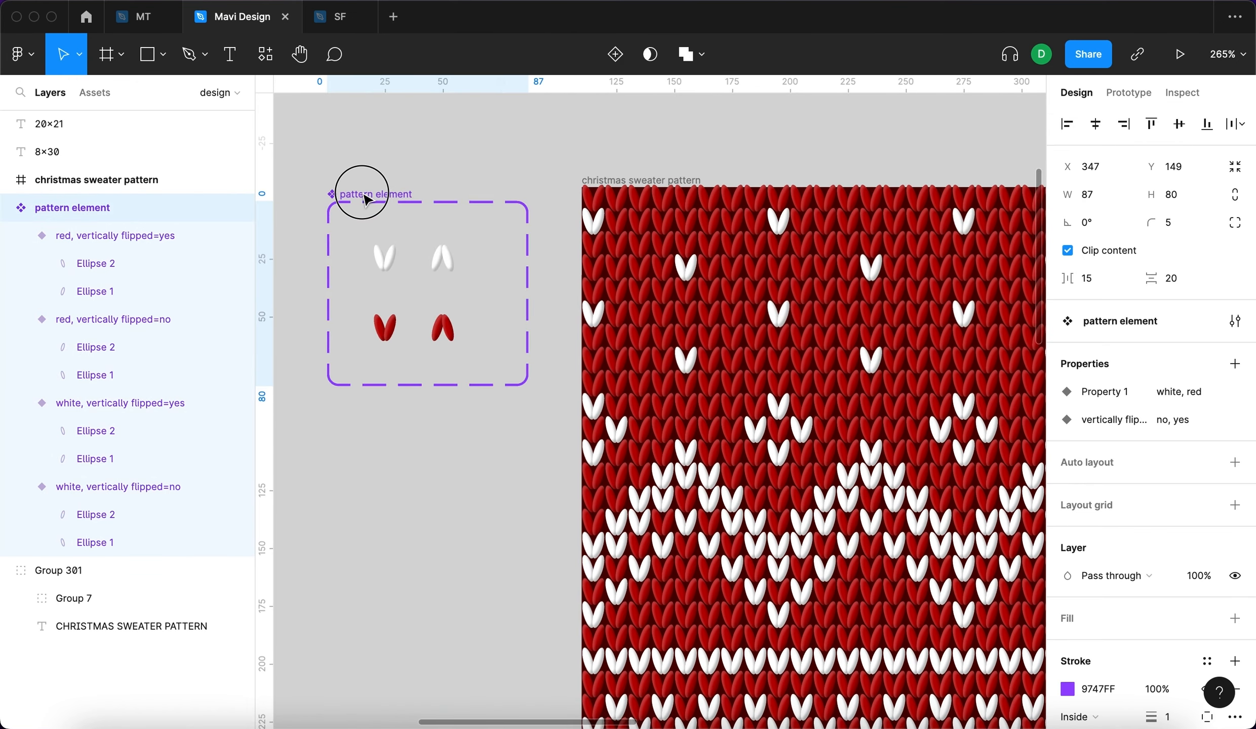
{"action": "left_click", "coordinate": [398, 538]}
{"action": "scroll", "coordinate": [398, 540], "scroll_direction": "down", "scroll_amount": 8}
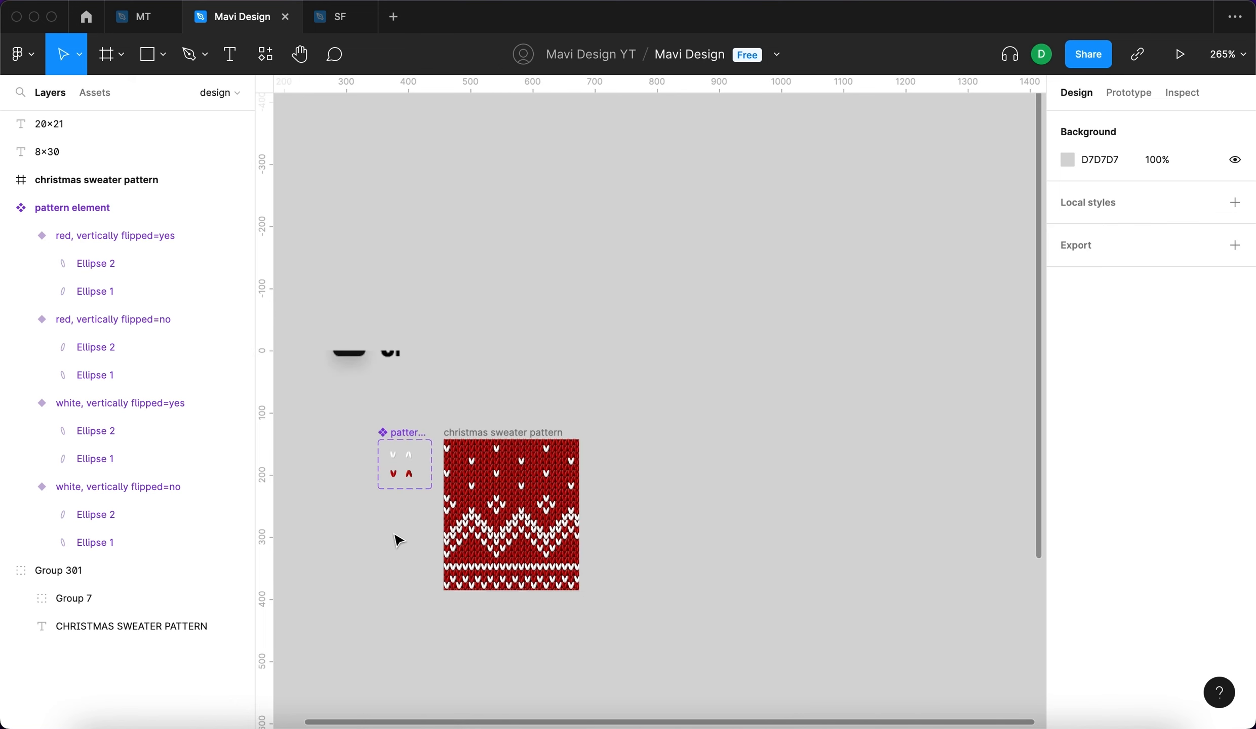
{"action": "scroll", "coordinate": [398, 540], "scroll_direction": "down", "scroll_amount": 5}
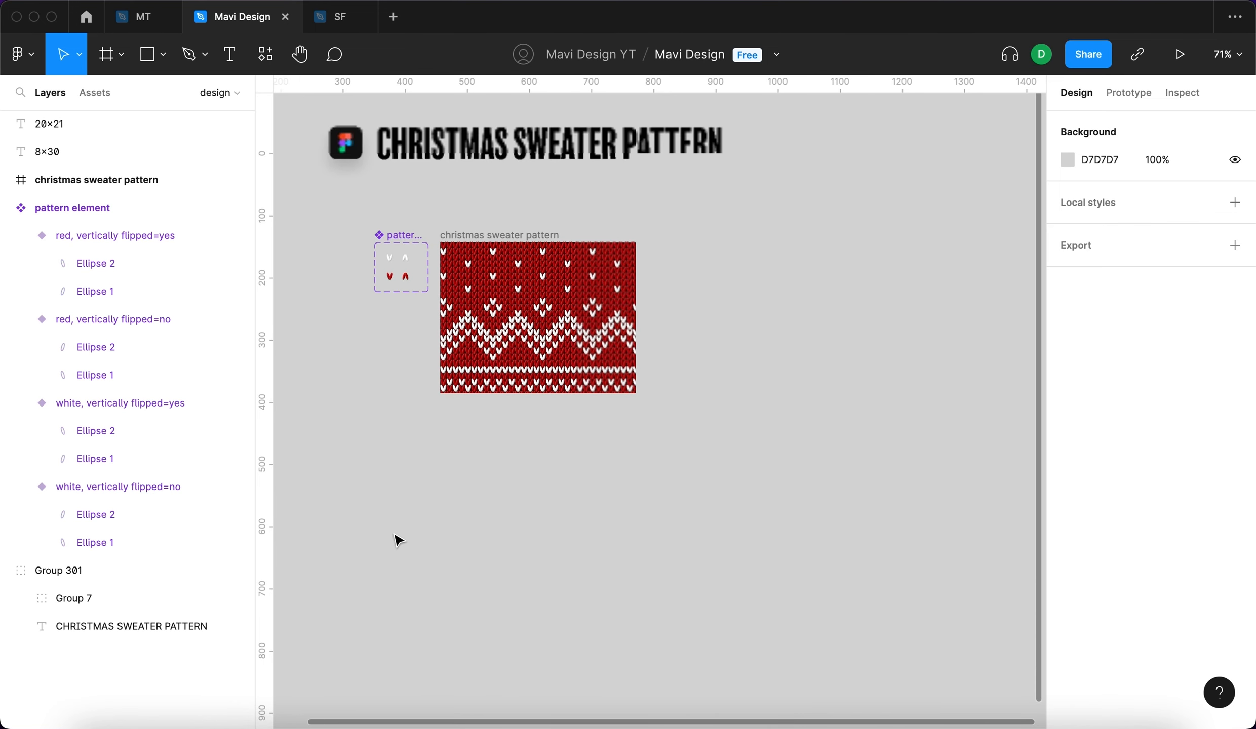
{"action": "scroll", "coordinate": [398, 539], "scroll_direction": "right", "scroll_amount": 2}
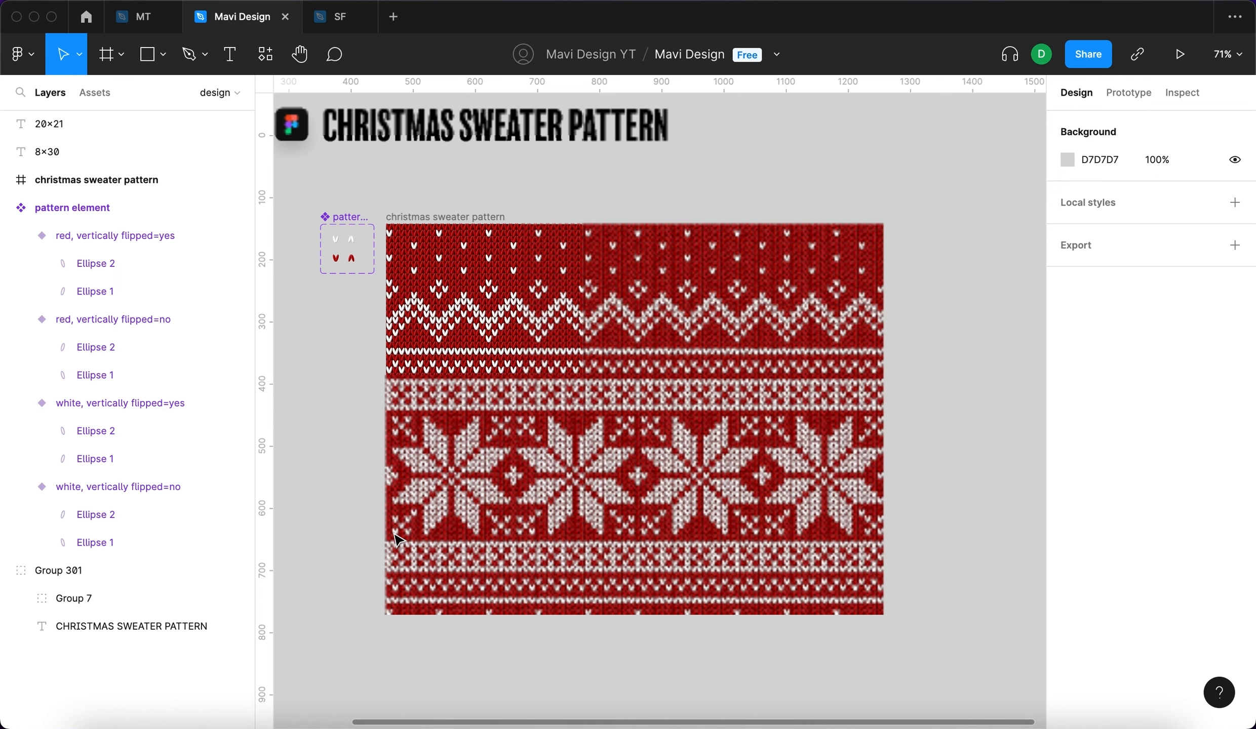
{"action": "scroll", "coordinate": [398, 540], "scroll_direction": "down", "scroll_amount": 2}
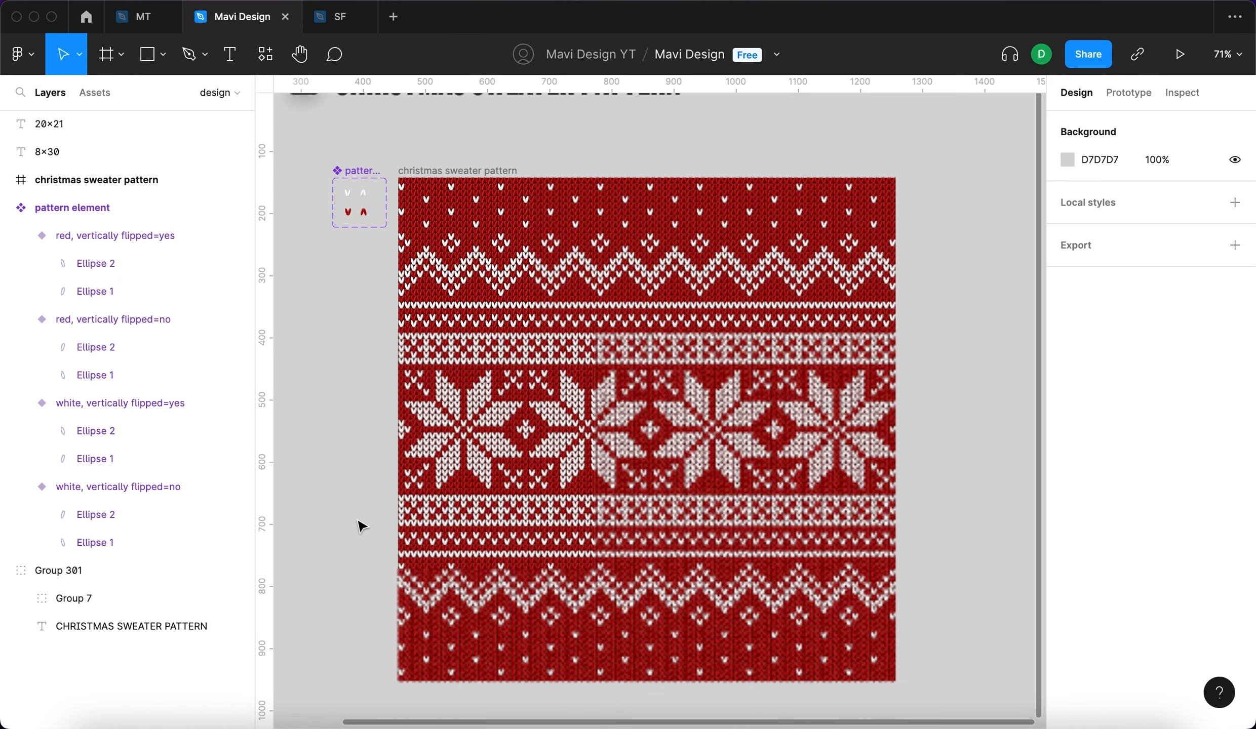